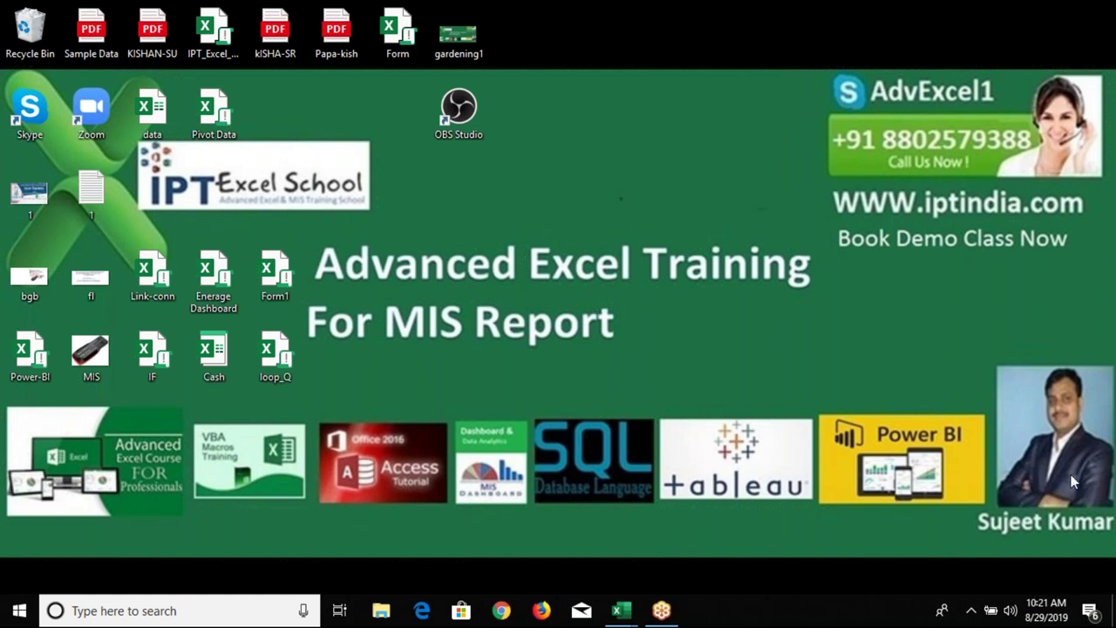
- Bring the open Data workbook forward from the Excel taskbar previews
{"action": "left_click", "coordinate": [617, 614]}
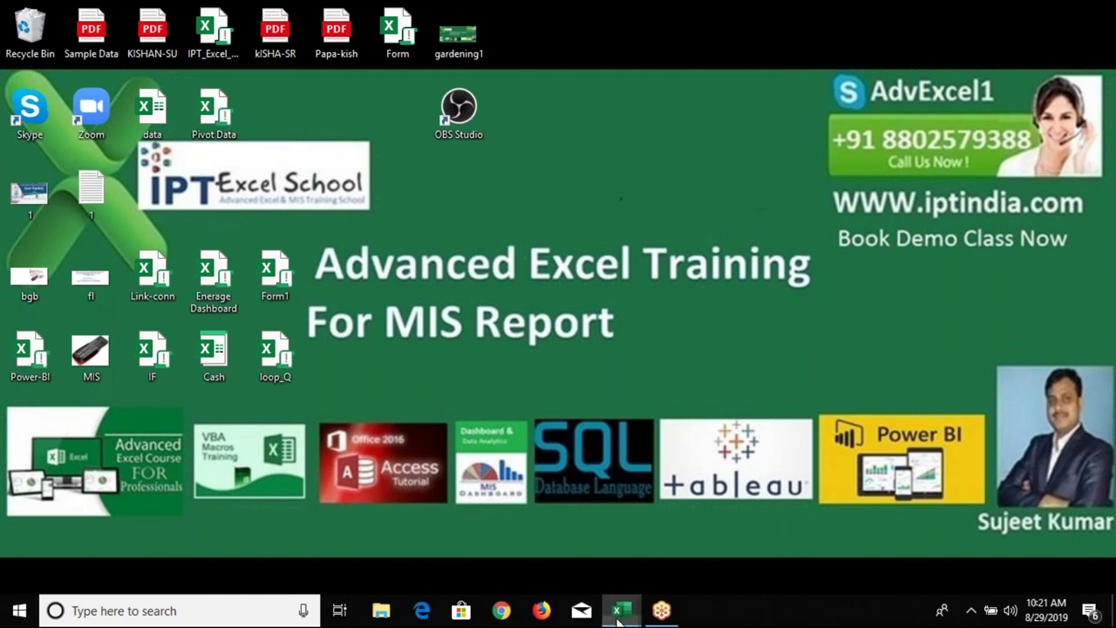
{"action": "left_click", "coordinate": [617, 613]}
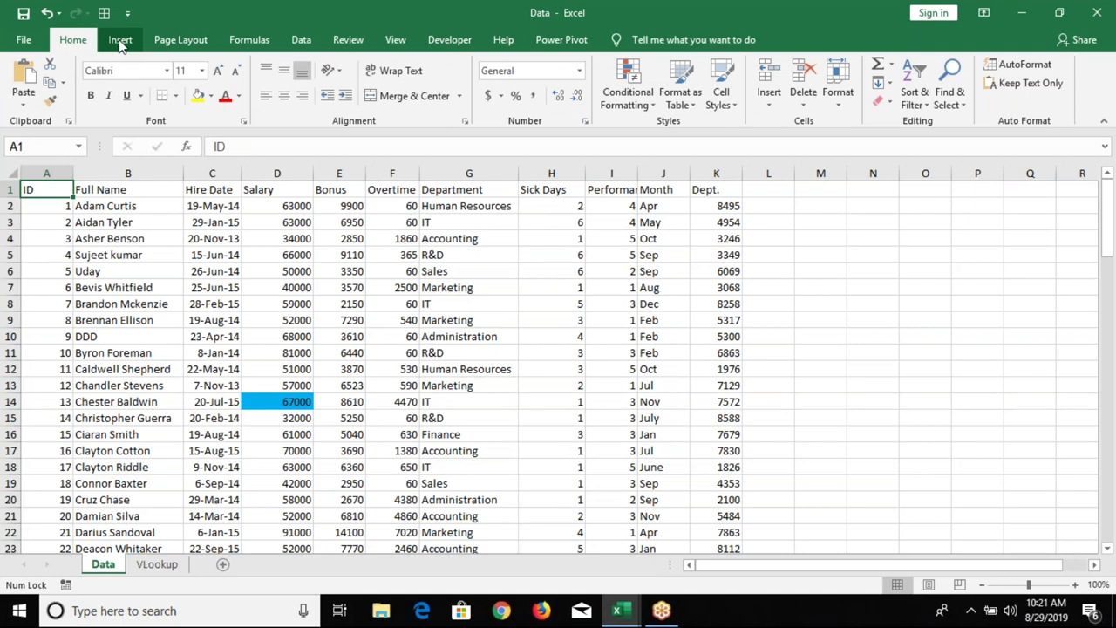
- Insert a PivotTable on VLookup totalling Salary by Department, with a Grand Total of 6340000
{"action": "left_click", "coordinate": [121, 40]}
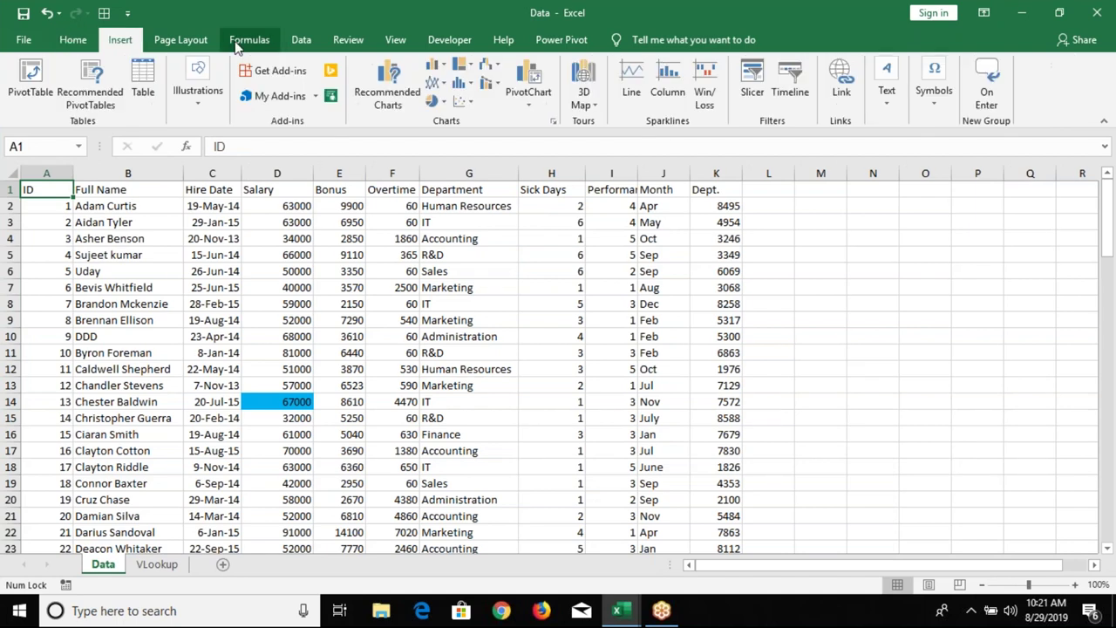
{"action": "left_click", "coordinate": [26, 77]}
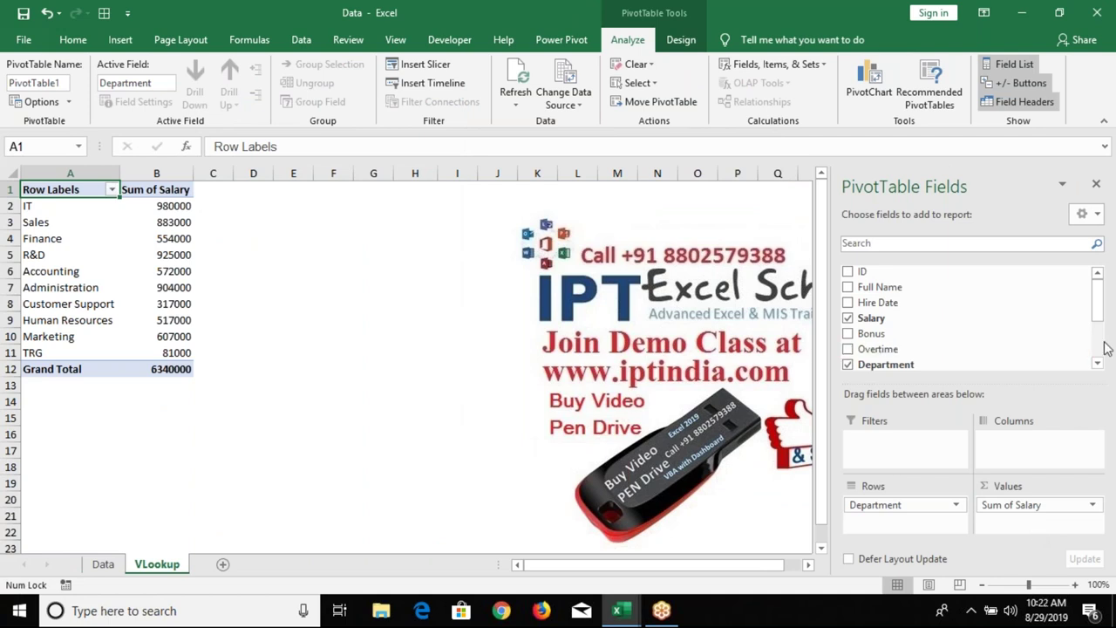
{"action": "left_click_drag", "start_coordinate": [1099, 302], "coordinate": [1101, 367]}
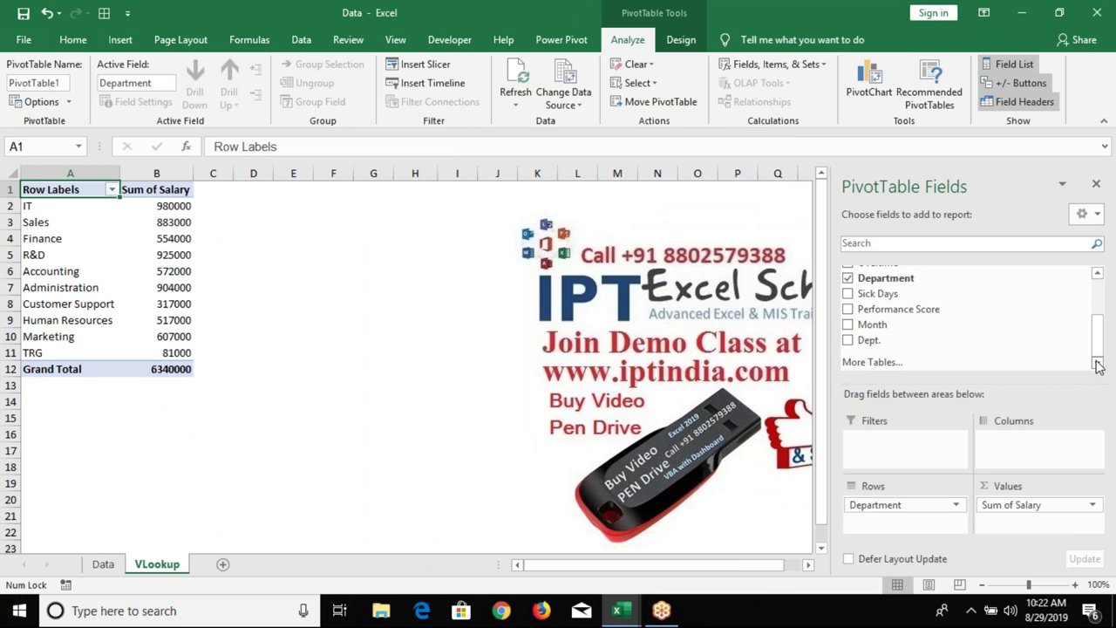
- Filter the pivot by Month, trying Jan and then June, leaving only IT at 63000
{"action": "left_click_drag", "start_coordinate": [922, 338], "coordinate": [916, 454]}
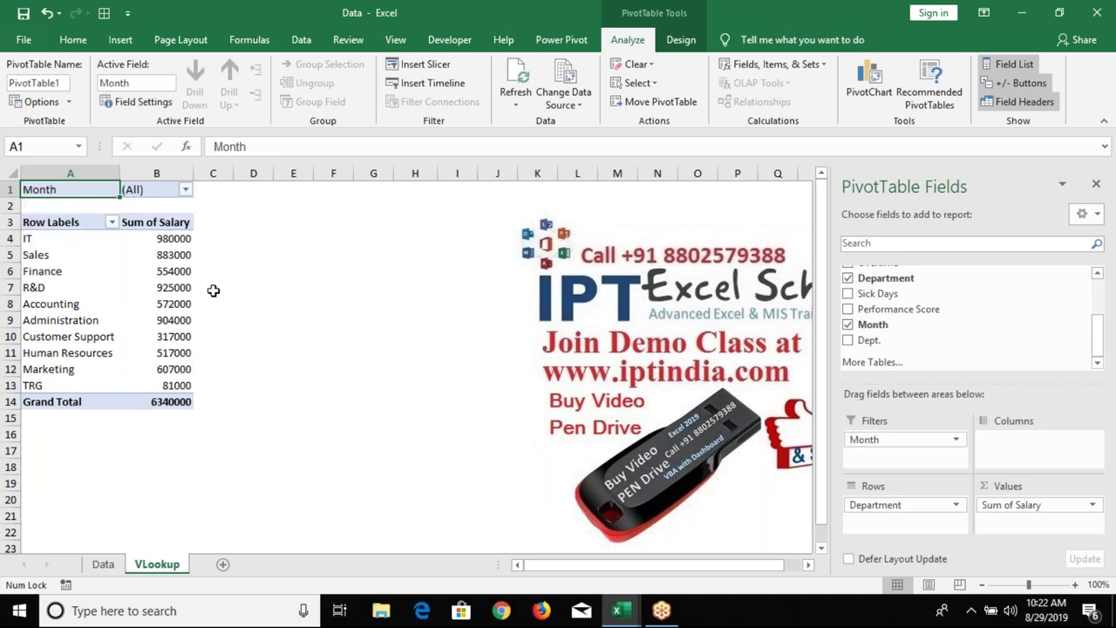
{"action": "left_click", "coordinate": [185, 189]}
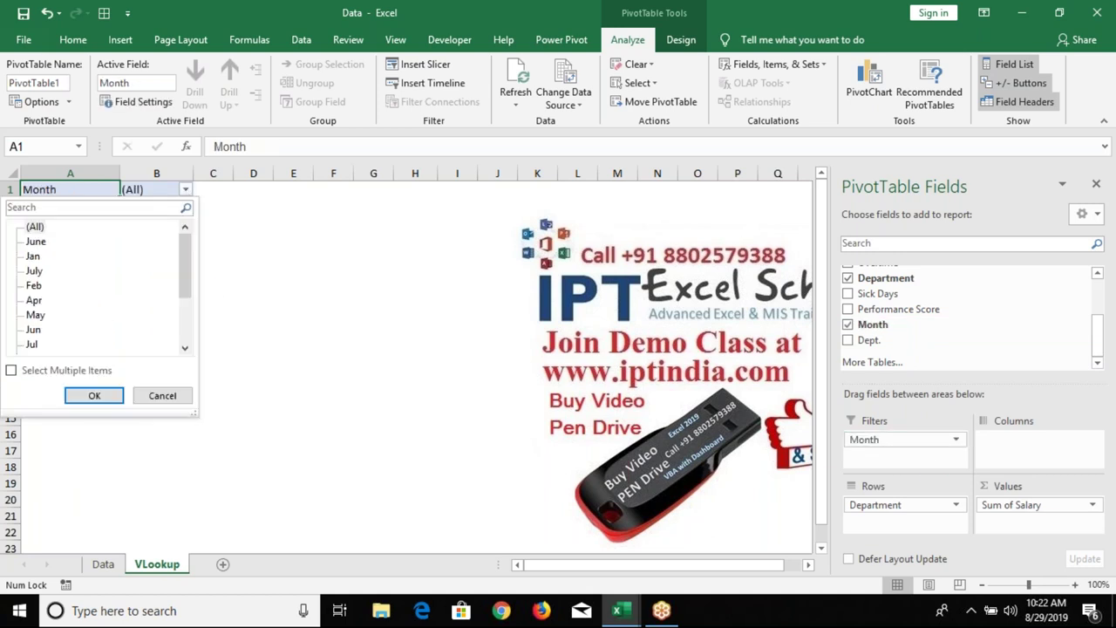
{"action": "left_click", "coordinate": [33, 256]}
{"action": "left_click", "coordinate": [105, 395]}
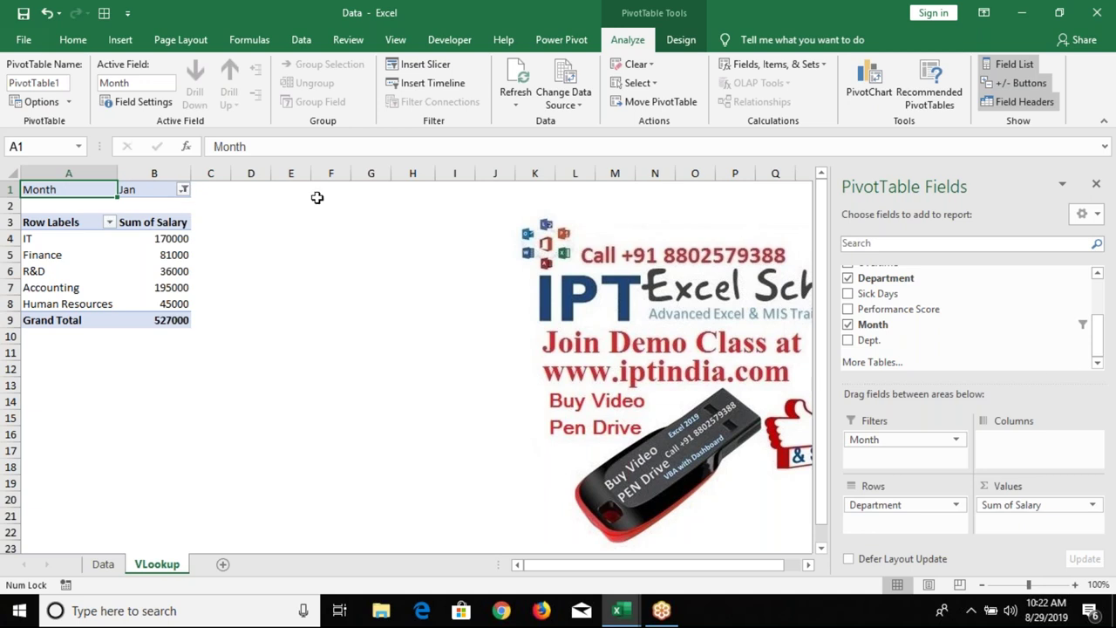
{"action": "left_click", "coordinate": [183, 190]}
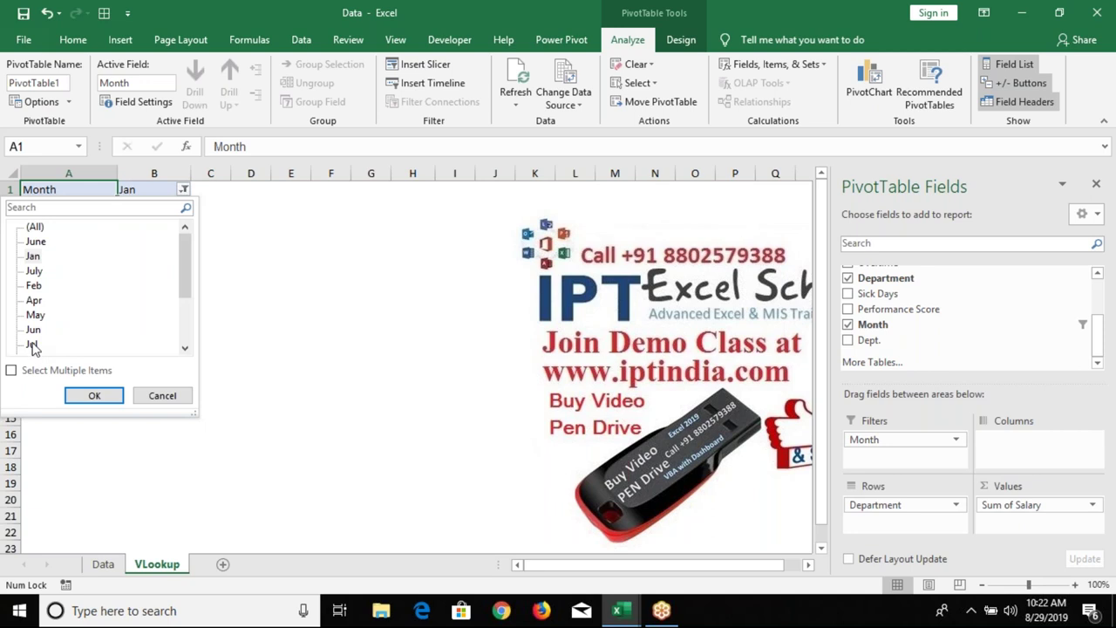
{"action": "left_click", "coordinate": [36, 242]}
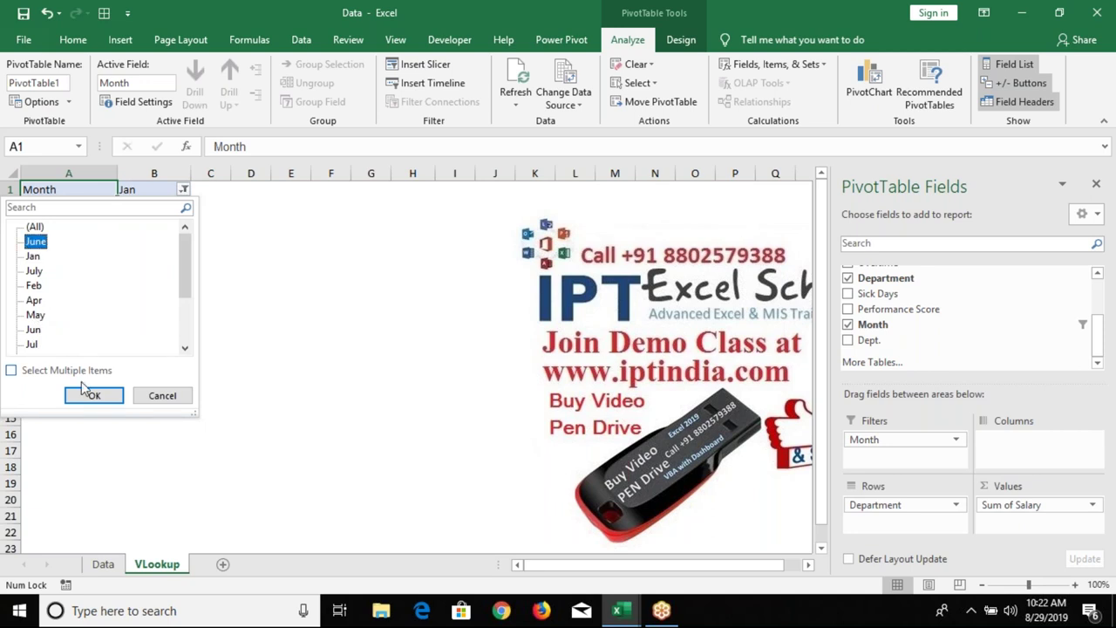
{"action": "left_click", "coordinate": [87, 393]}
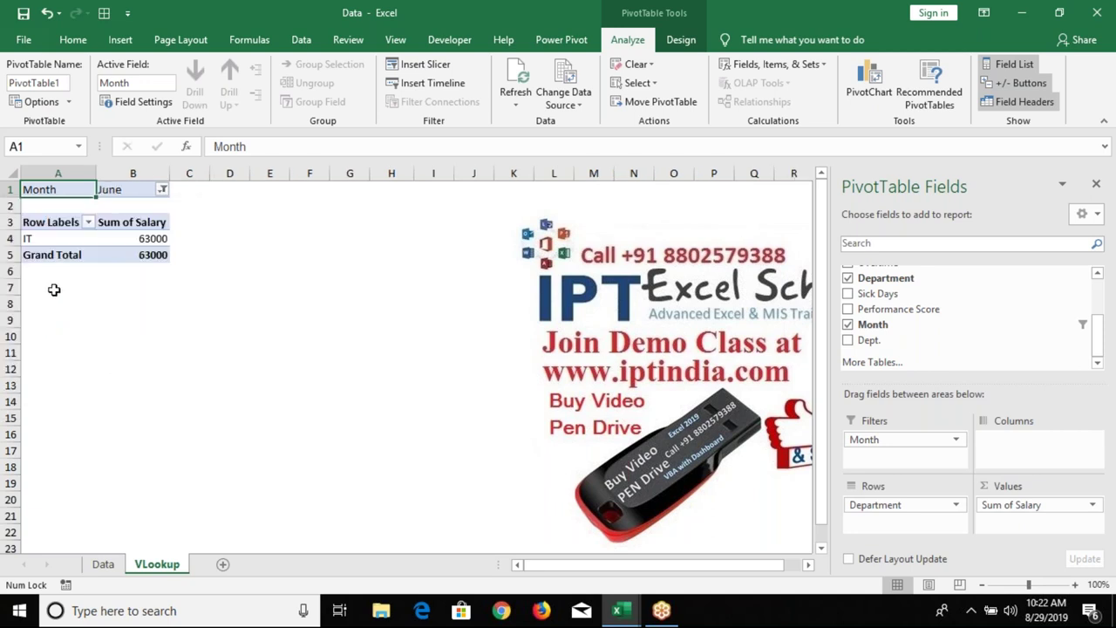
{"action": "left_click_drag", "start_coordinate": [47, 290], "coordinate": [350, 335]}
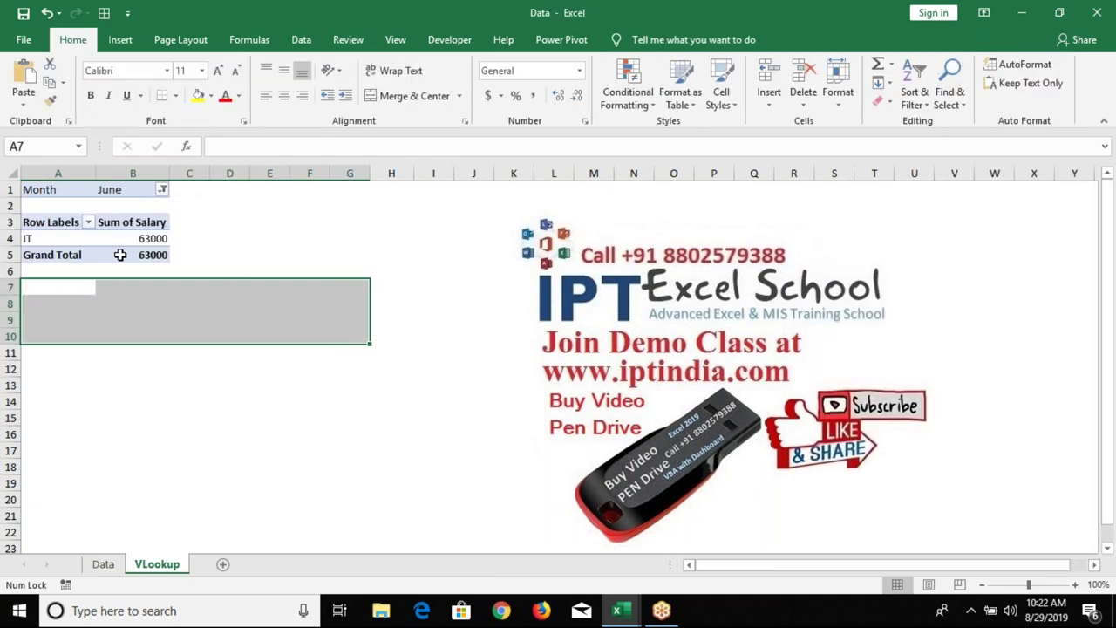
- Reset the Month filter to all months and add Performance Score as a second filter
{"action": "left_click", "coordinate": [161, 190]}
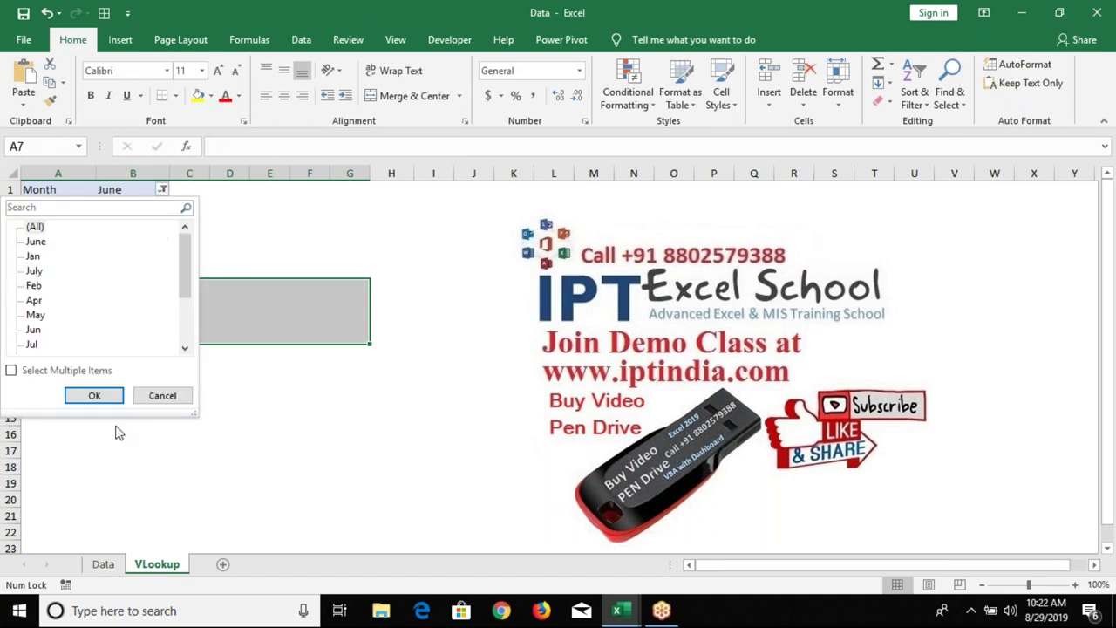
{"action": "left_click", "coordinate": [94, 395]}
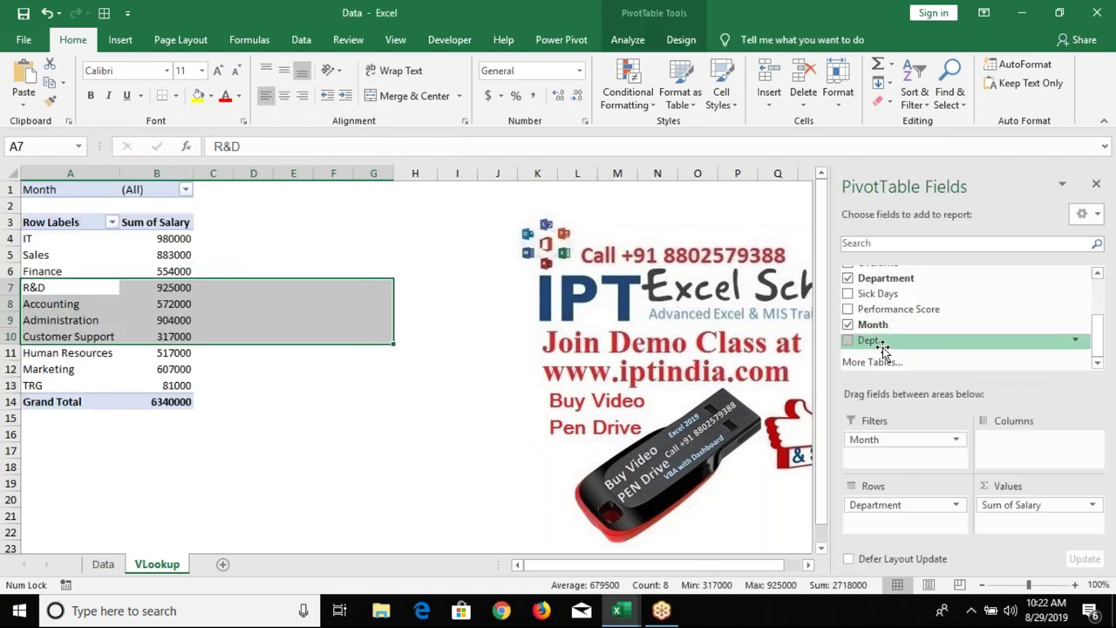
{"action": "left_click_drag", "start_coordinate": [883, 309], "coordinate": [932, 458]}
{"action": "left_click", "coordinate": [183, 206]}
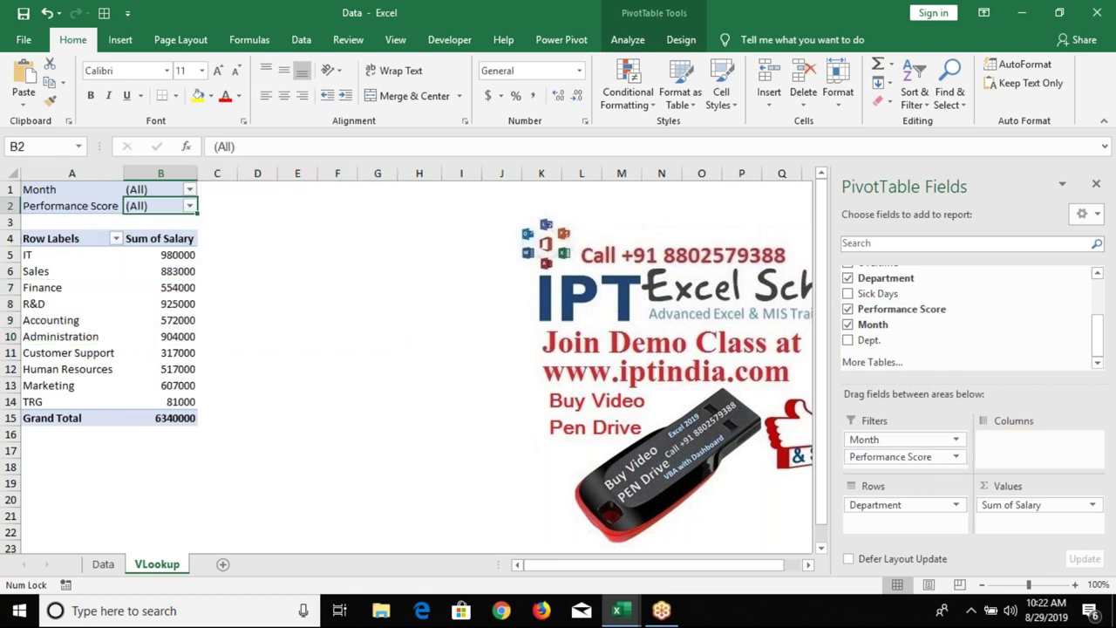
- Filter the pivot to Month June and Performance Score 3
{"action": "left_click", "coordinate": [189, 189]}
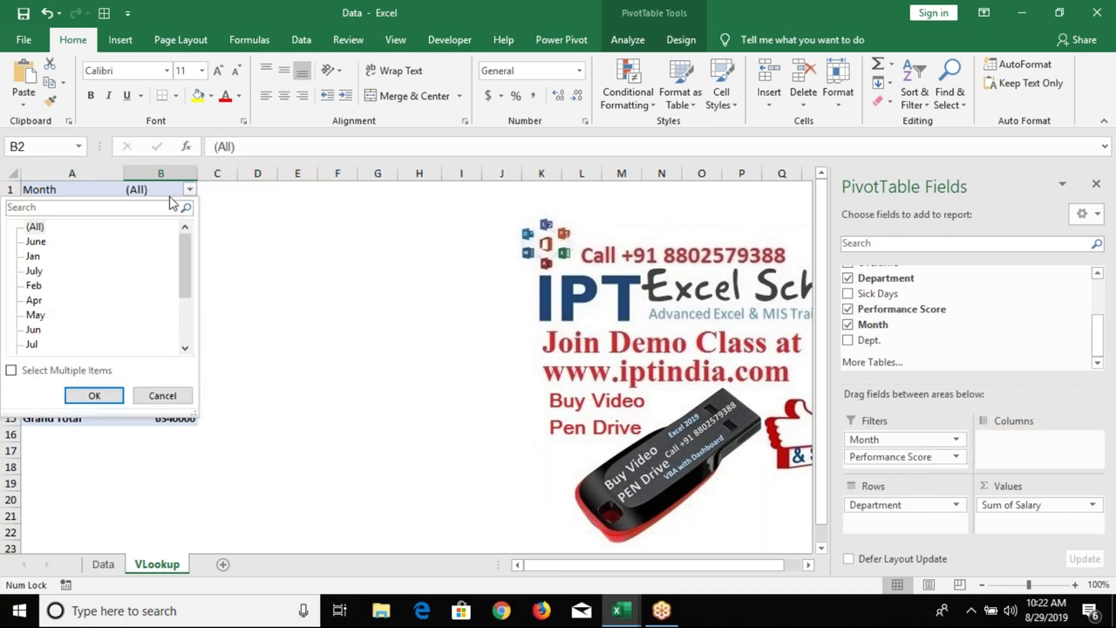
{"action": "left_click", "coordinate": [35, 241]}
{"action": "left_click", "coordinate": [94, 395]}
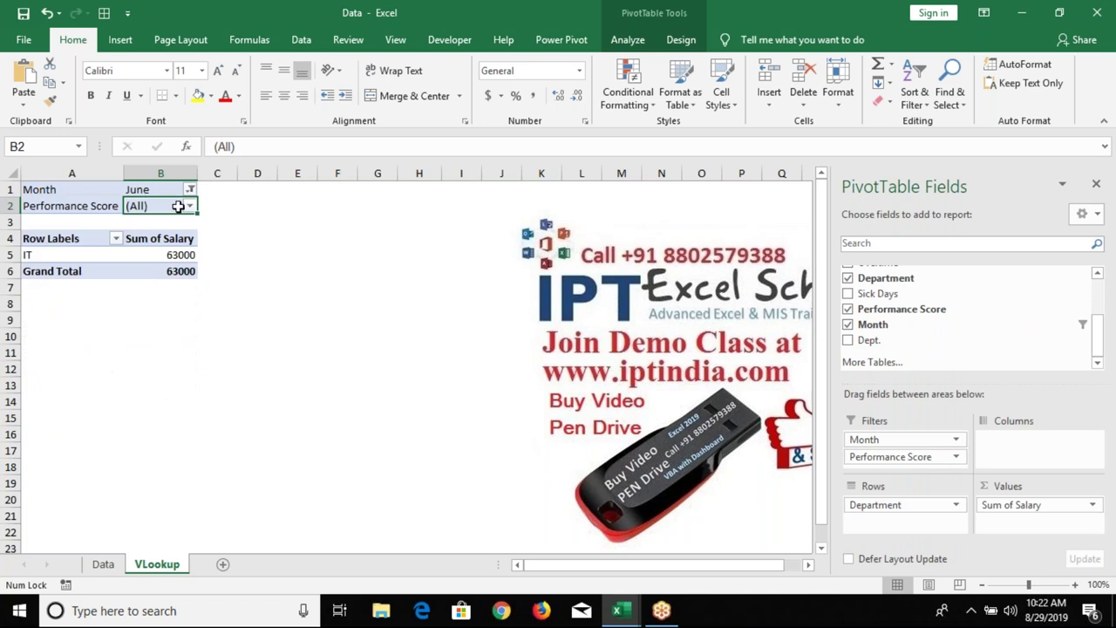
{"action": "left_click", "coordinate": [189, 206]}
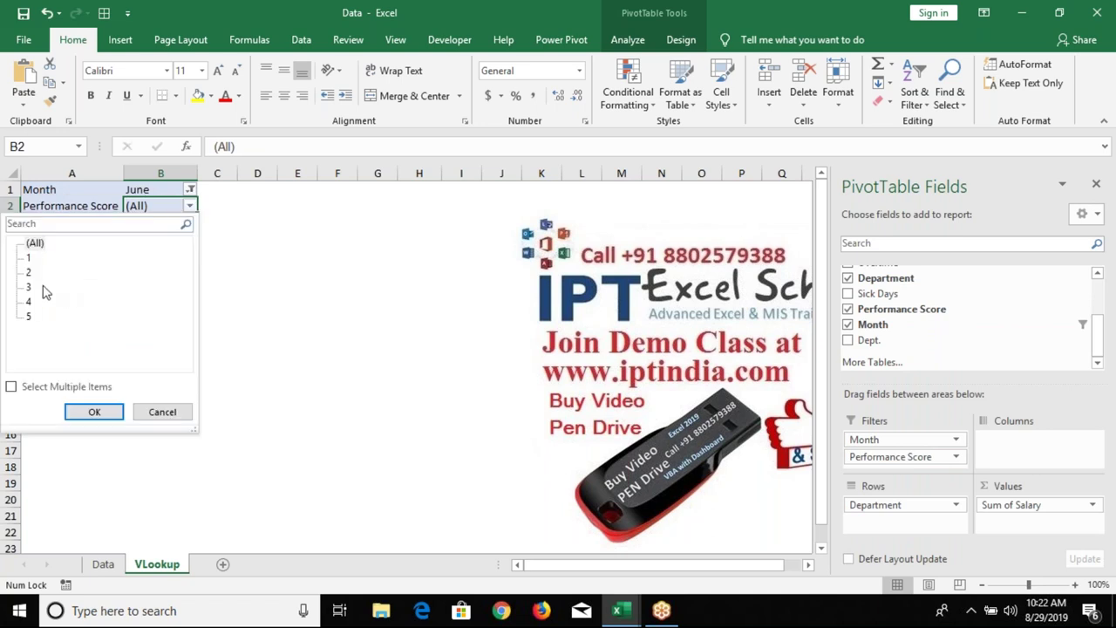
{"action": "left_click", "coordinate": [29, 287]}
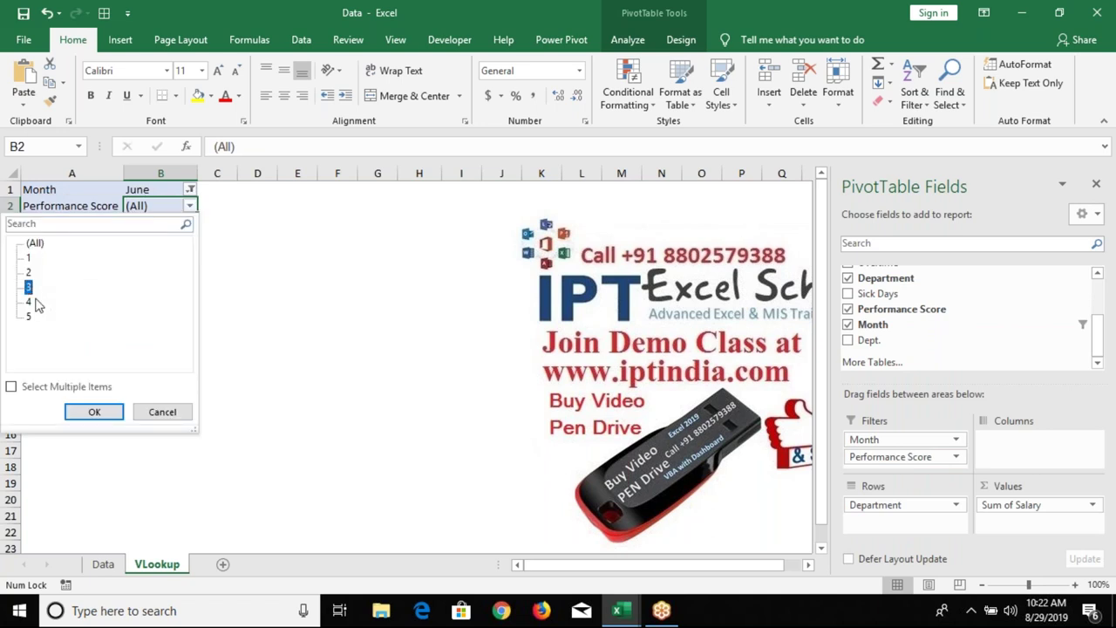
{"action": "left_click", "coordinate": [91, 411]}
{"action": "mouse_move", "coordinate": [149, 255]}
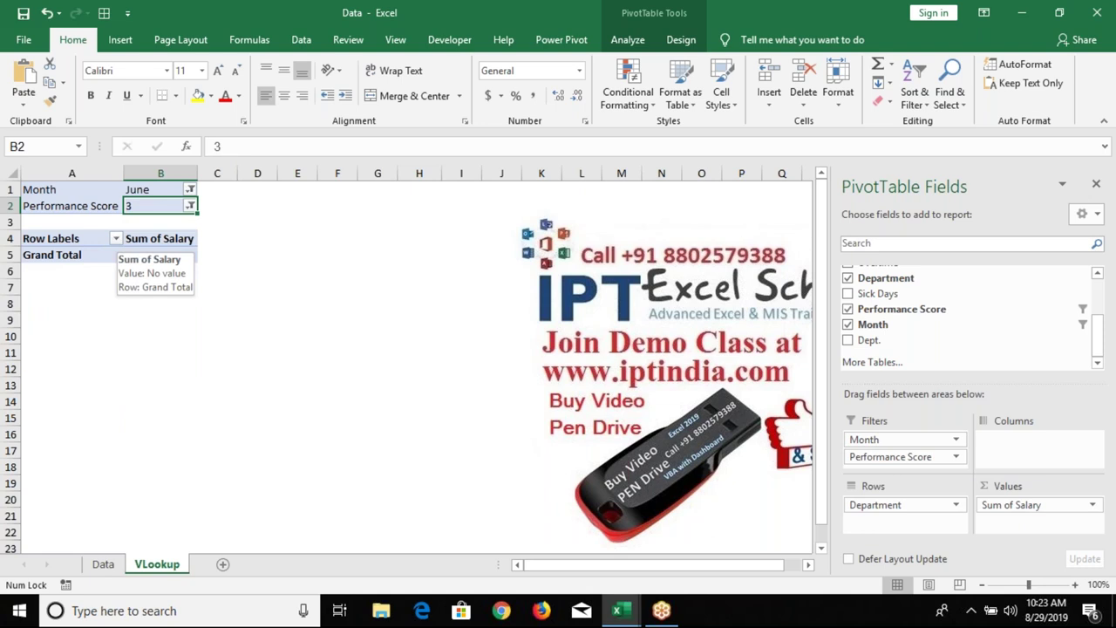
- Set both filters back to (All) and remove Month from the filters
{"action": "left_click", "coordinate": [191, 206]}
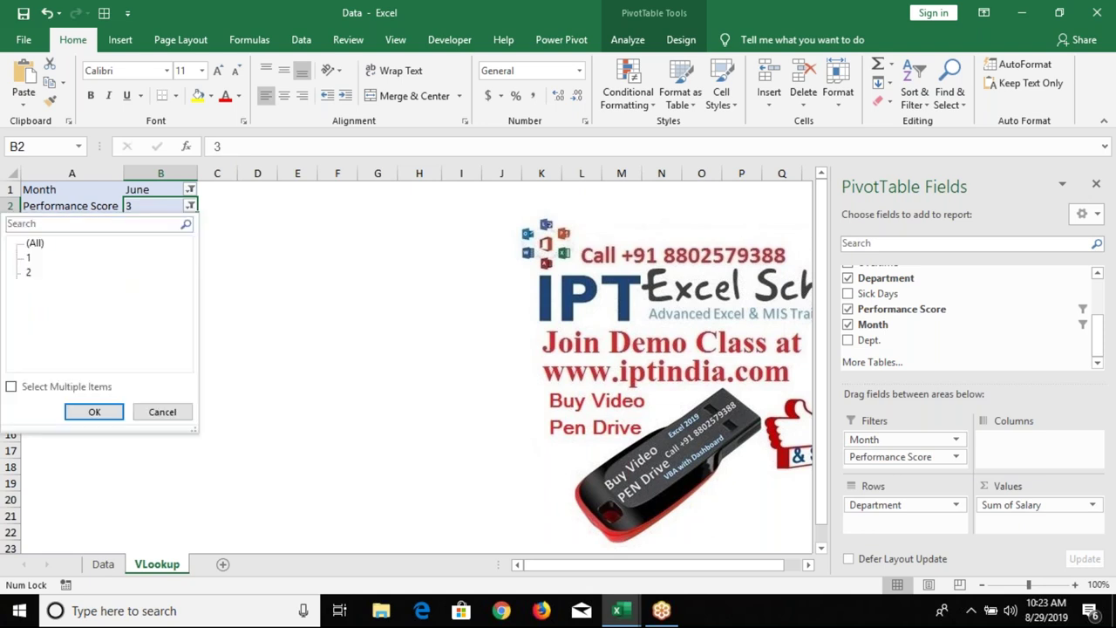
{"action": "left_click", "coordinate": [35, 243]}
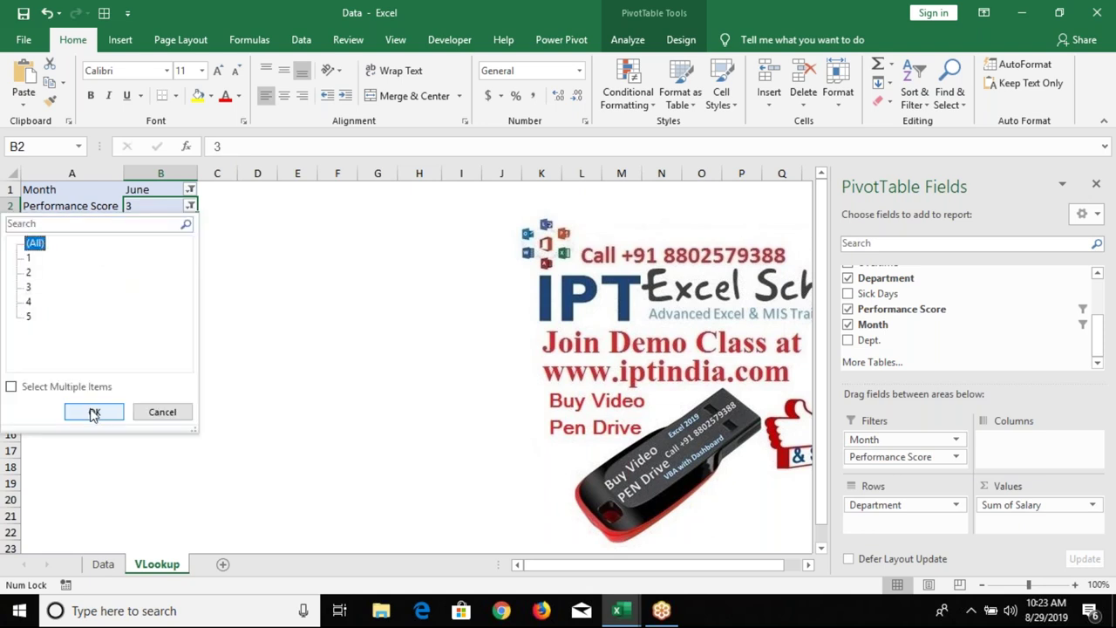
{"action": "left_click", "coordinate": [93, 412]}
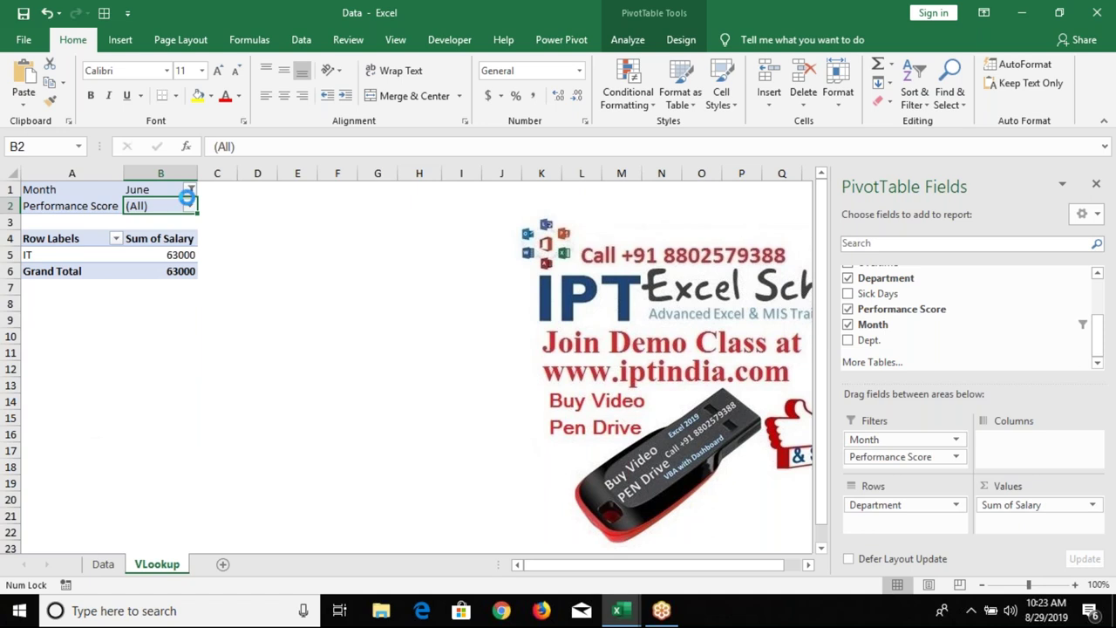
{"action": "left_click", "coordinate": [190, 189]}
{"action": "left_click", "coordinate": [35, 227]}
{"action": "left_click", "coordinate": [100, 395]}
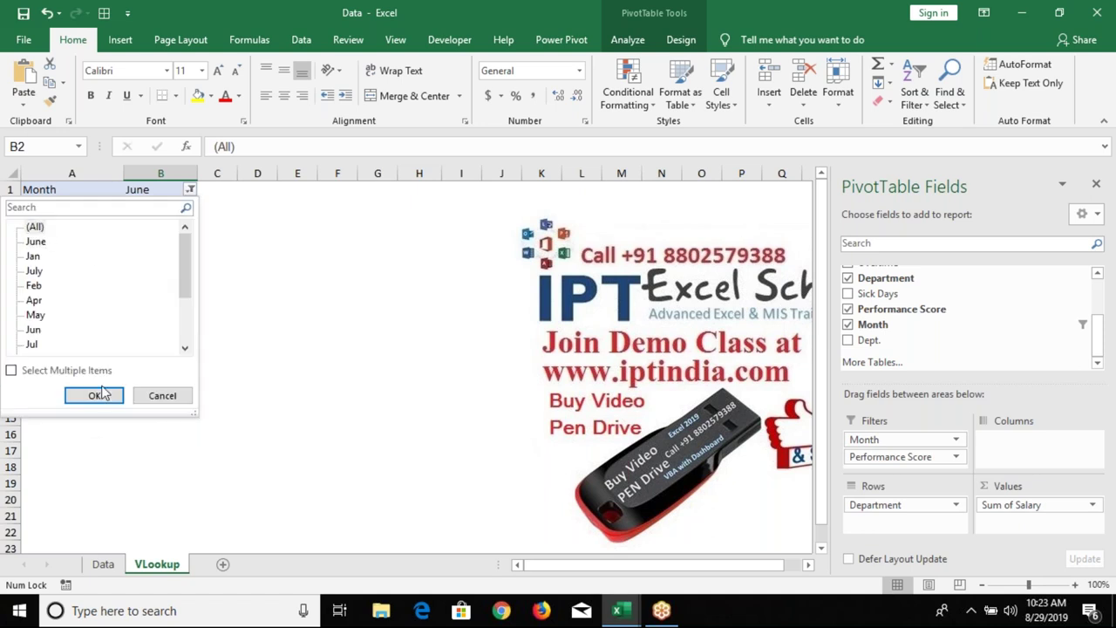
{"action": "left_click", "coordinate": [99, 395]}
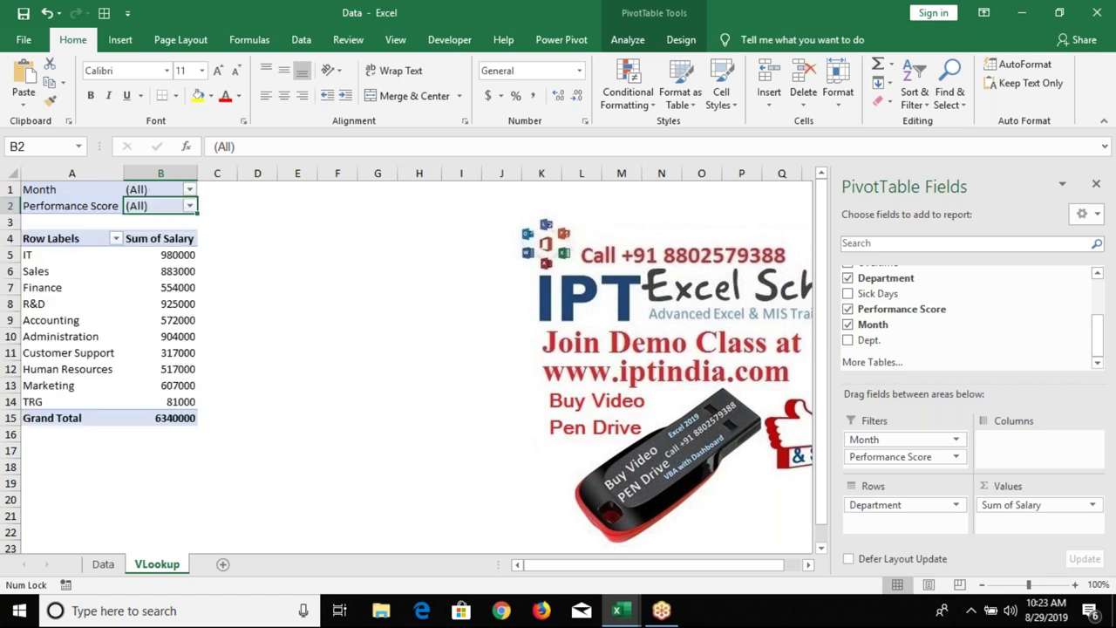
{"action": "left_click_drag", "start_coordinate": [904, 439], "coordinate": [911, 325]}
- Drop the Performance Score filter and insert Performance Score and Month slicers for the pivot
{"action": "left_click_drag", "start_coordinate": [897, 441], "coordinate": [885, 336]}
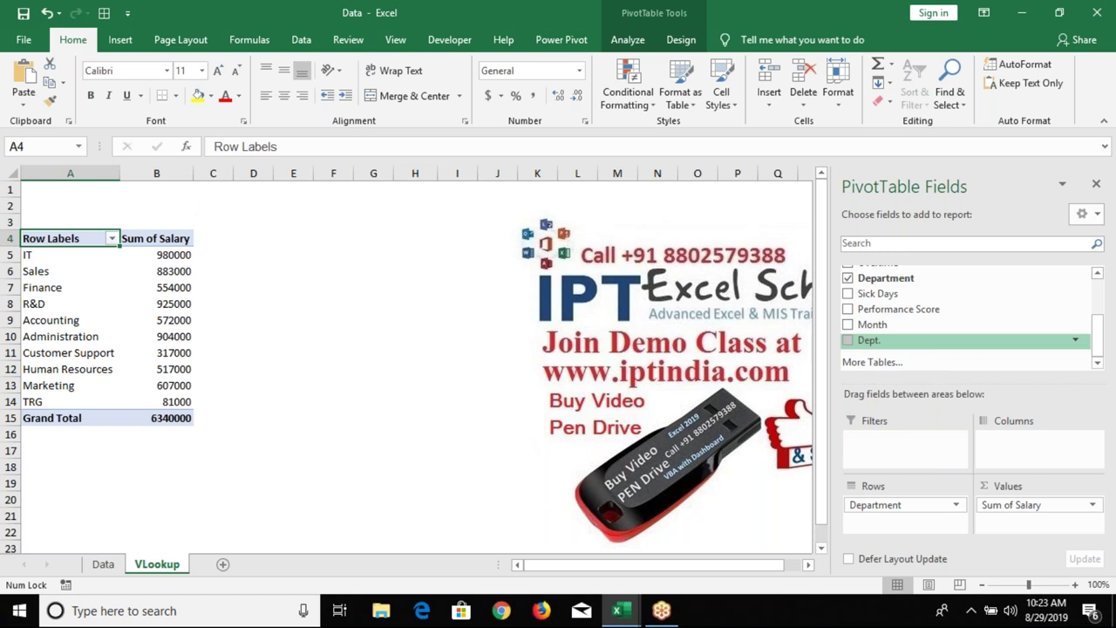
{"action": "left_click", "coordinate": [625, 40]}
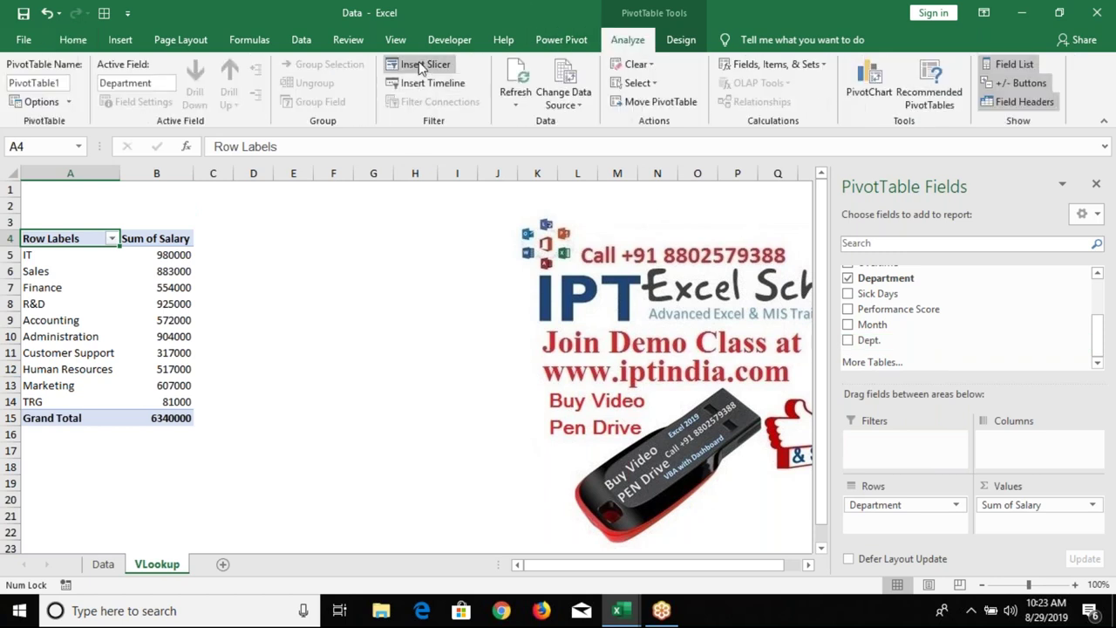
{"action": "left_click", "coordinate": [419, 64]}
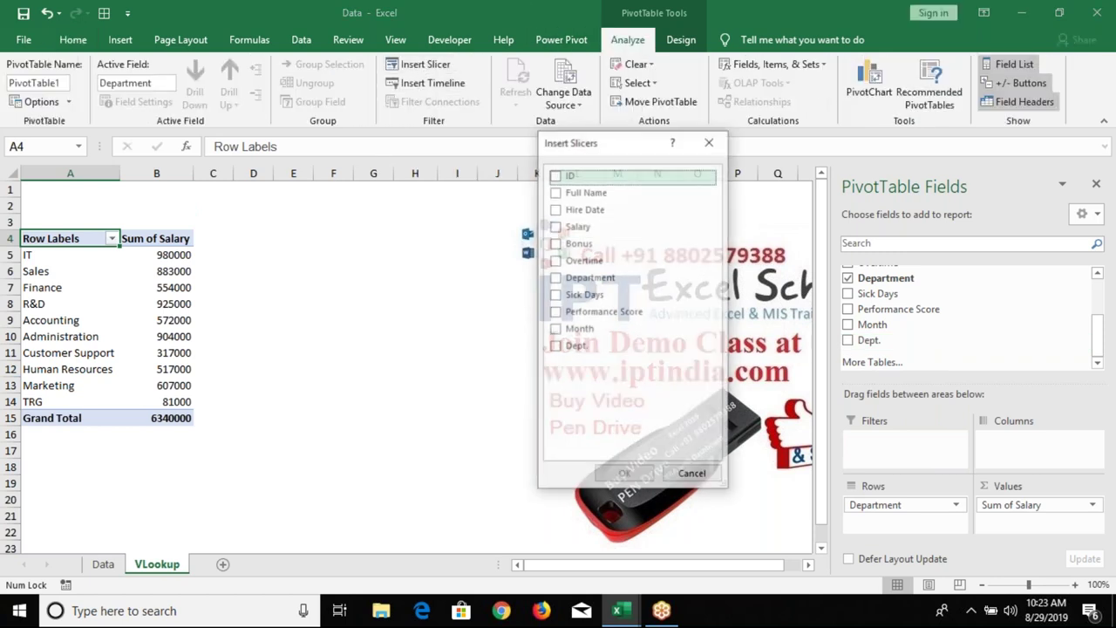
{"action": "left_click", "coordinate": [555, 279]}
{"action": "left_click", "coordinate": [556, 329]}
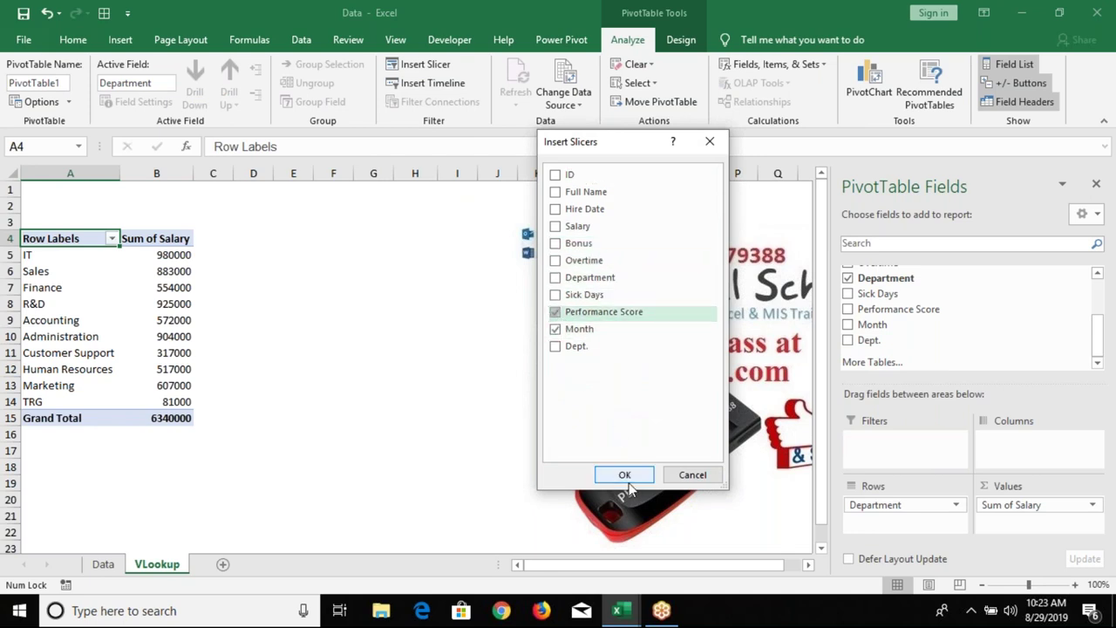
{"action": "left_click", "coordinate": [625, 475]}
- Move both slicers side by side at the sheet top and shrink the Performance Score slicer
{"action": "mouse_move", "coordinate": [457, 251]}
{"action": "left_mouse_down"}
{"action": "mouse_move", "coordinate": [466, 182]}
{"action": "mouse_move", "coordinate": [430, 183]}
{"action": "left_mouse_up"}
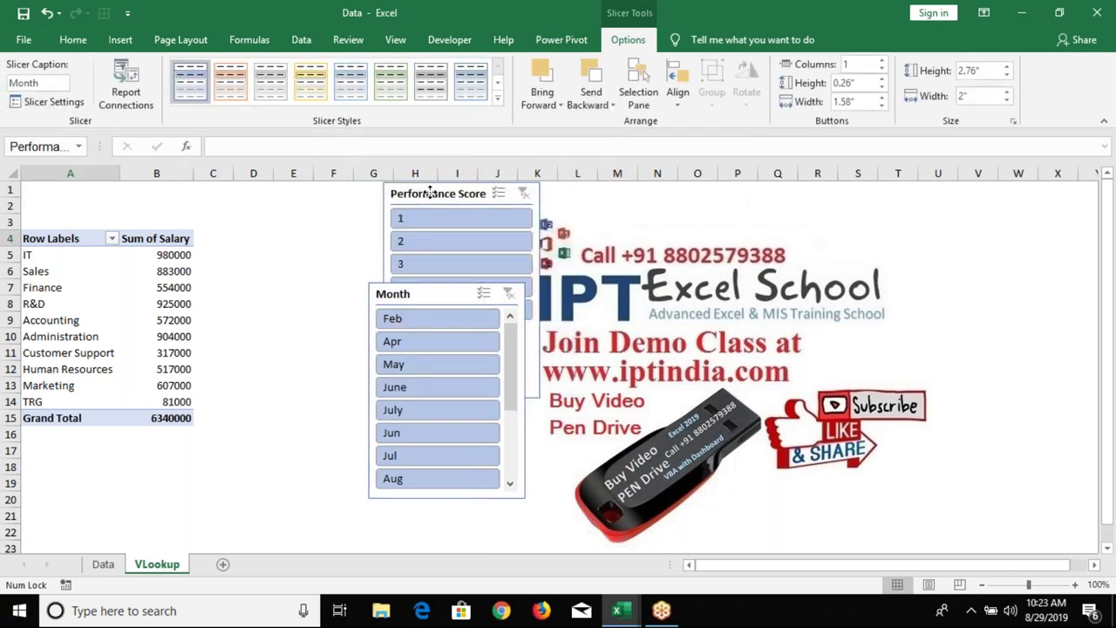
{"action": "left_click_drag", "start_coordinate": [399, 286], "coordinate": [257, 183]}
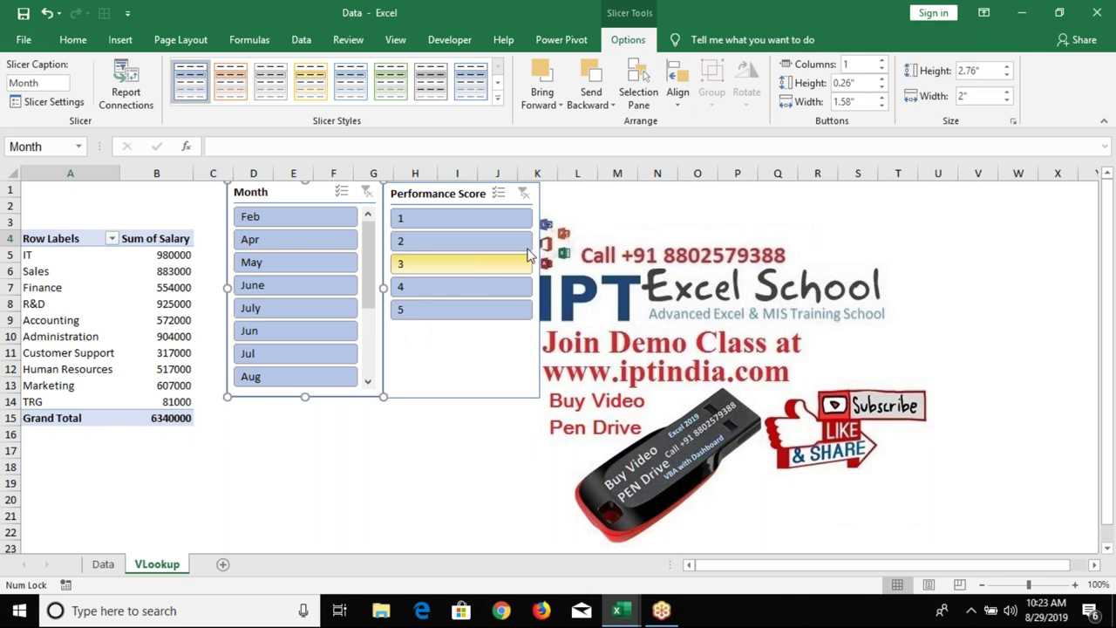
{"action": "left_click", "coordinate": [453, 186]}
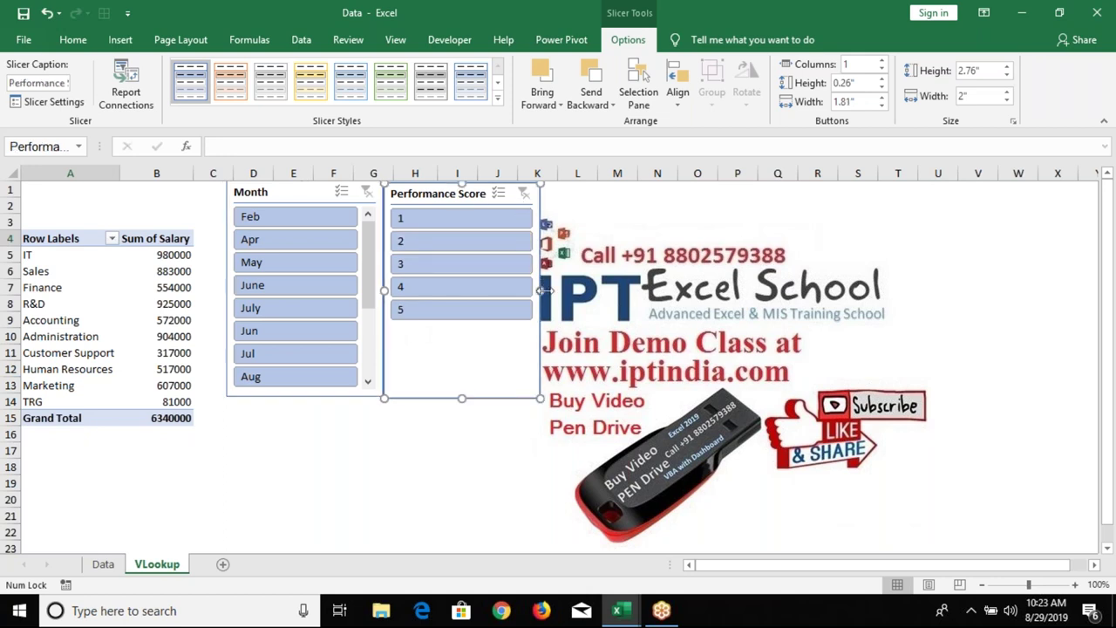
{"action": "left_click_drag", "start_coordinate": [541, 288], "coordinate": [443, 291]}
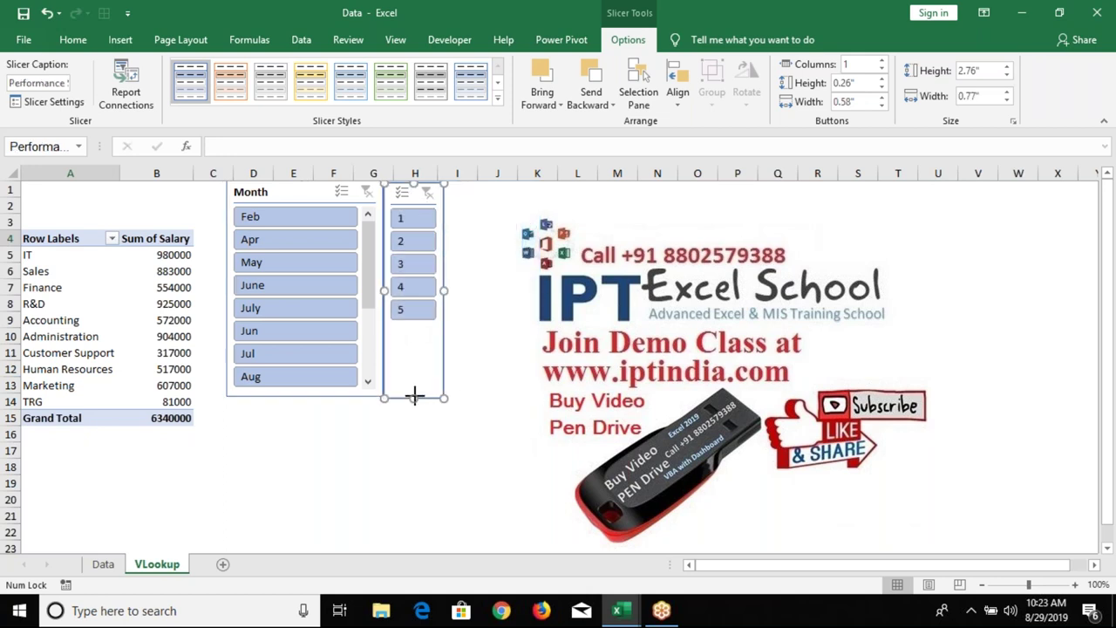
{"action": "left_click_drag", "start_coordinate": [413, 398], "coordinate": [413, 329]}
{"action": "left_click", "coordinate": [436, 433]}
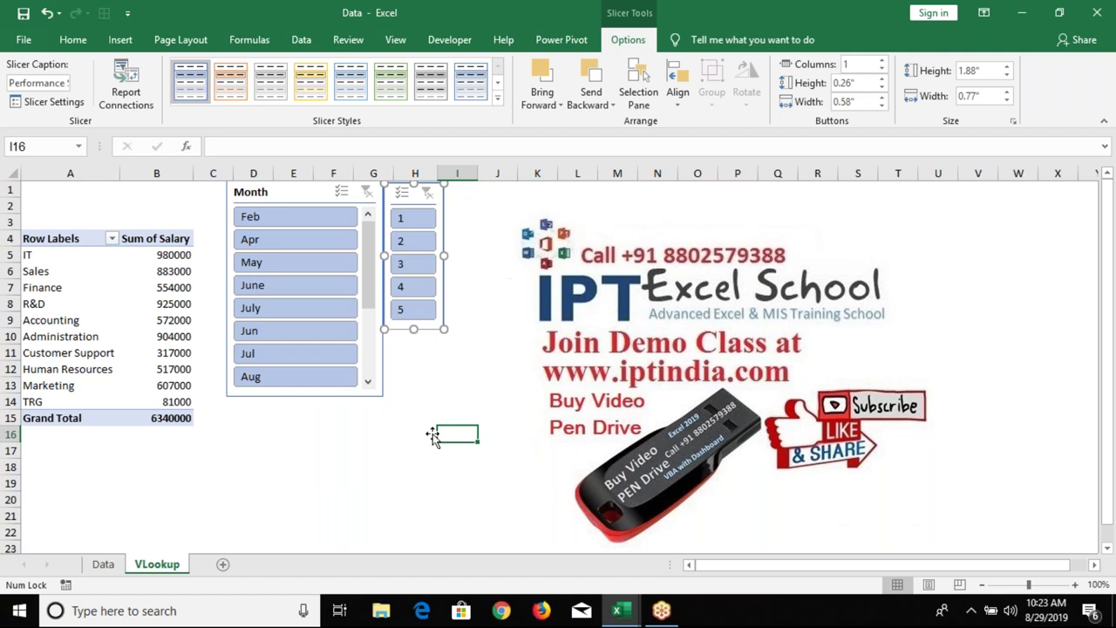
- Use the Month slicer to filter the pivot to Feb through June, totalling 1605000
{"action": "left_click", "coordinate": [252, 218]}
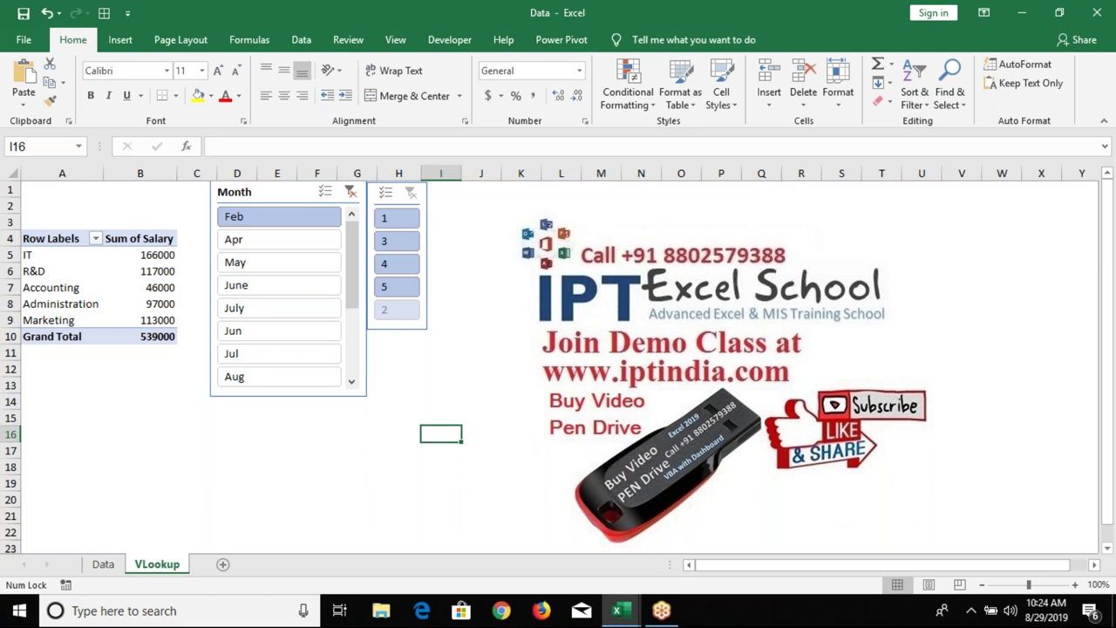
{"action": "left_click", "coordinate": [276, 288]}
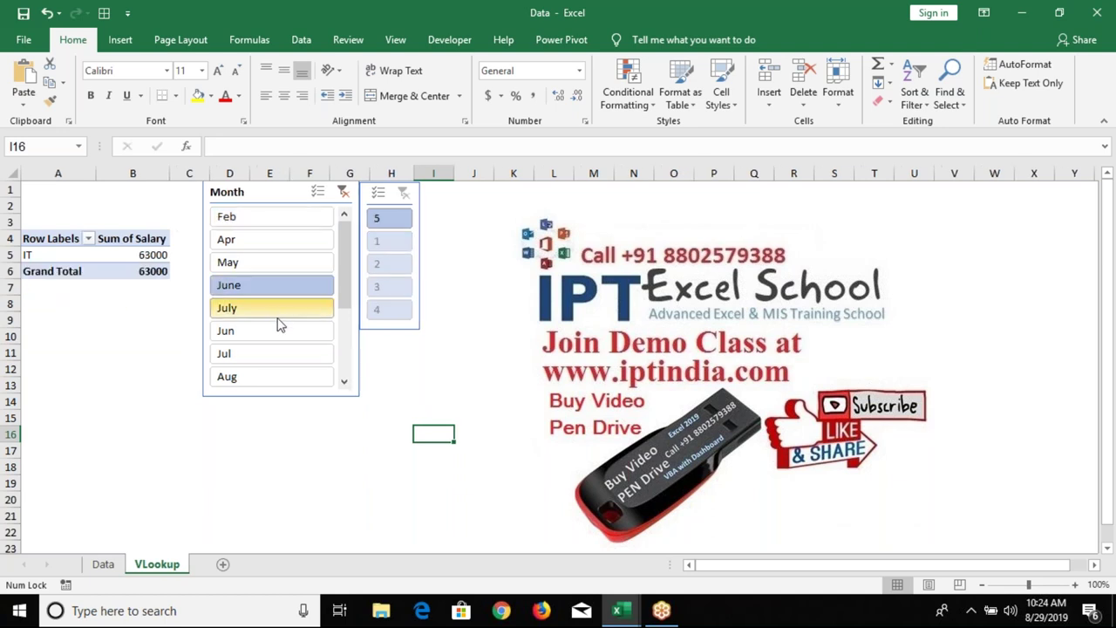
{"action": "left_click", "coordinate": [277, 317]}
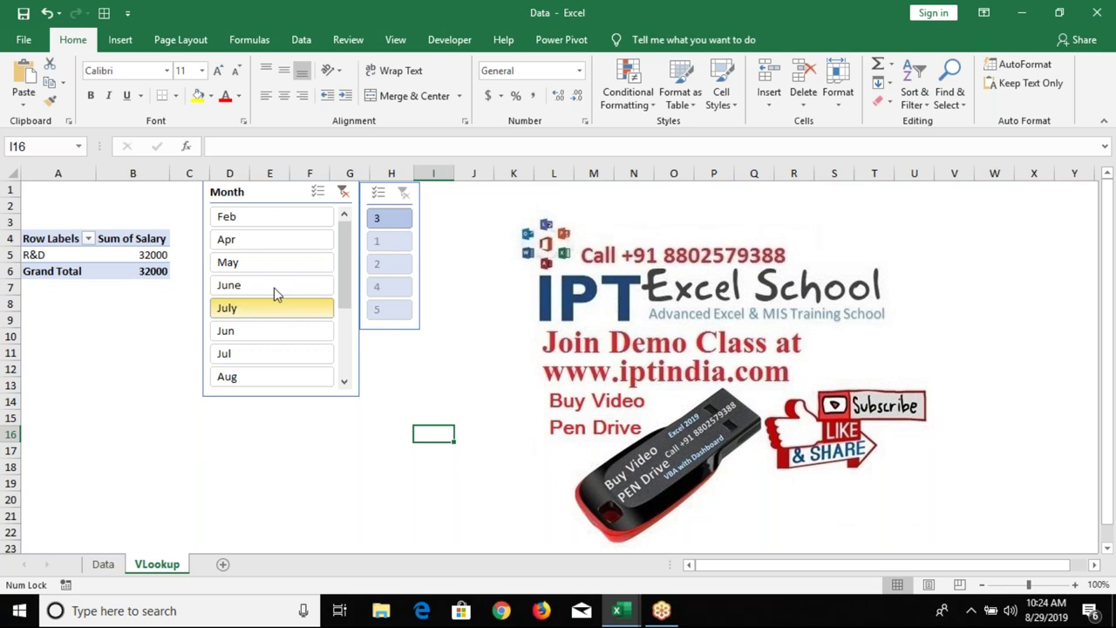
{"action": "left_click_drag", "start_coordinate": [264, 229], "coordinate": [256, 292]}
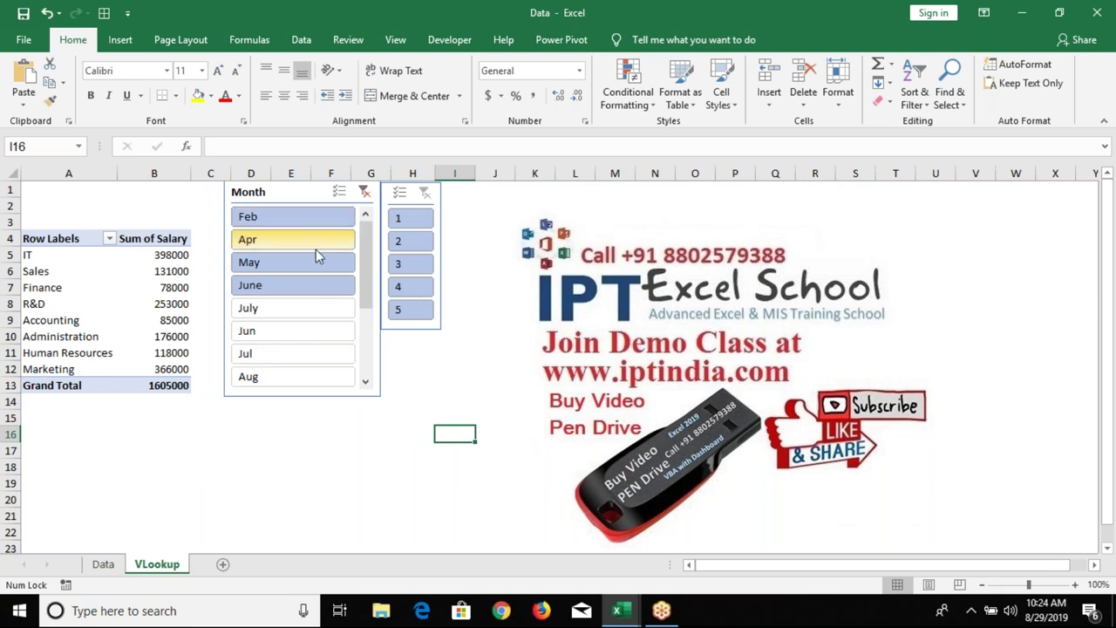
- Add Month as the pivot's report filter after briefly trying Performance Score there
{"action": "left_click", "coordinate": [8, 296]}
{"action": "left_click_drag", "start_coordinate": [899, 308], "coordinate": [916, 441]}
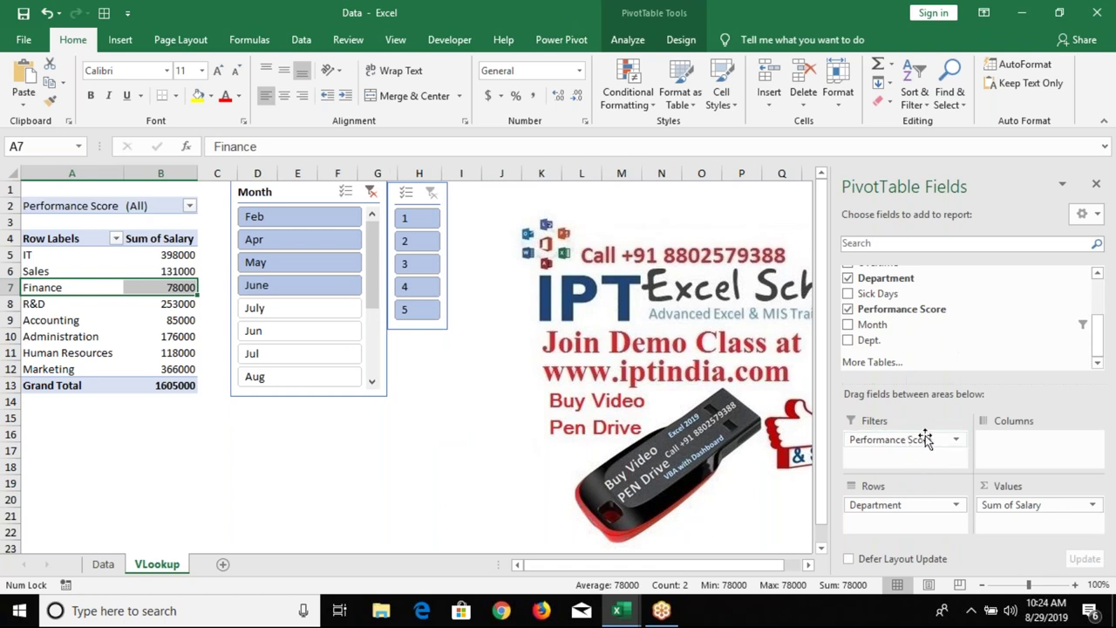
{"action": "left_click_drag", "start_coordinate": [923, 443], "coordinate": [905, 341]}
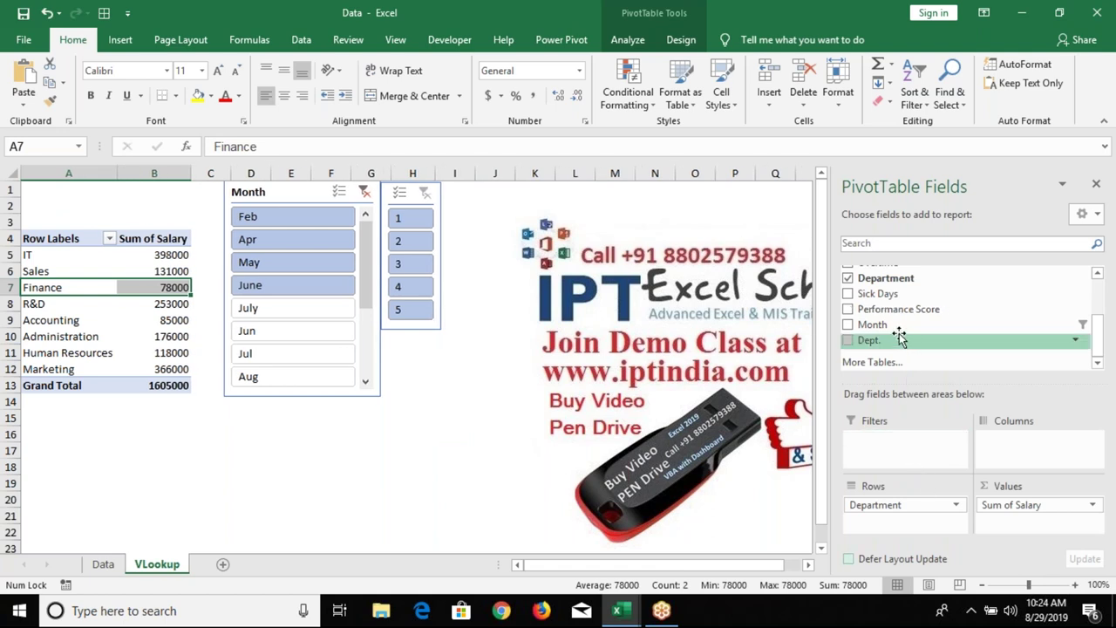
{"action": "left_click_drag", "start_coordinate": [898, 330], "coordinate": [912, 436]}
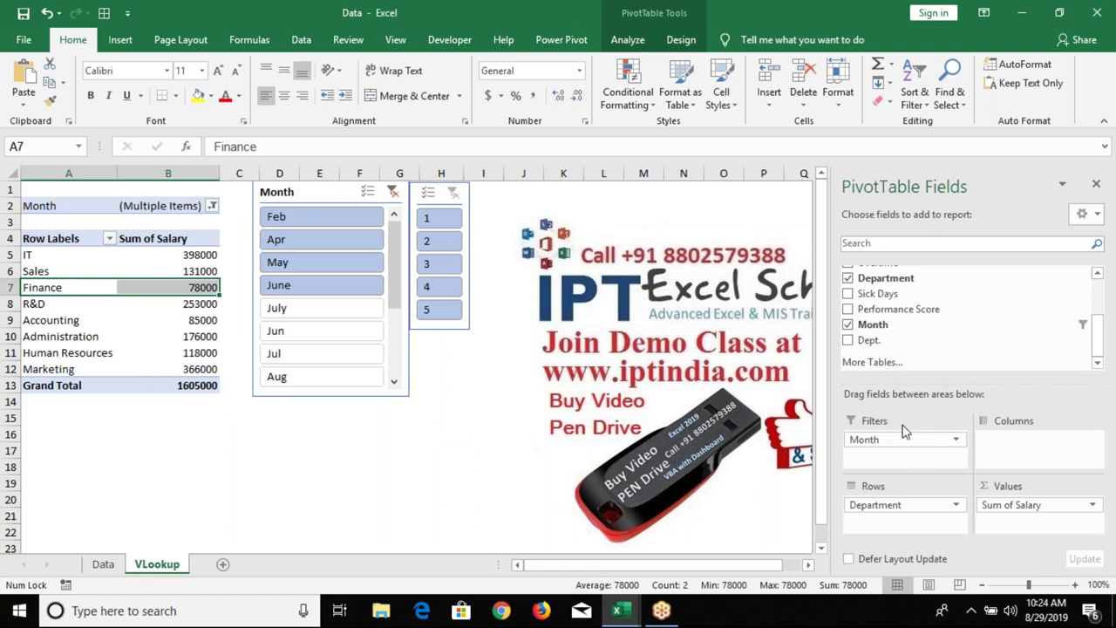
{"action": "left_click", "coordinate": [212, 206]}
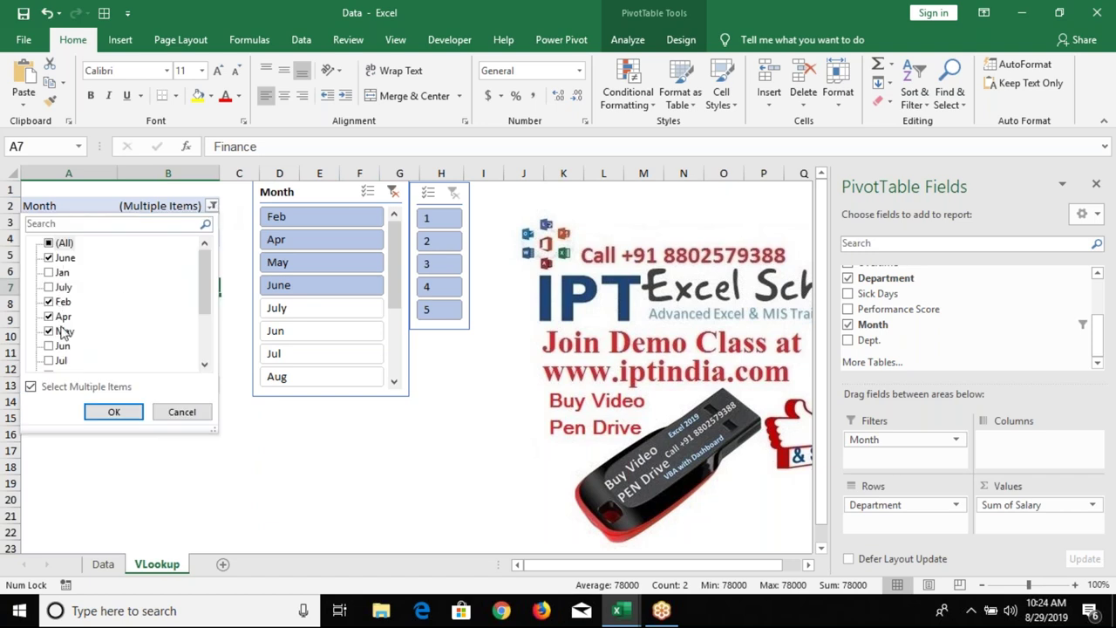
{"action": "left_click", "coordinate": [157, 411]}
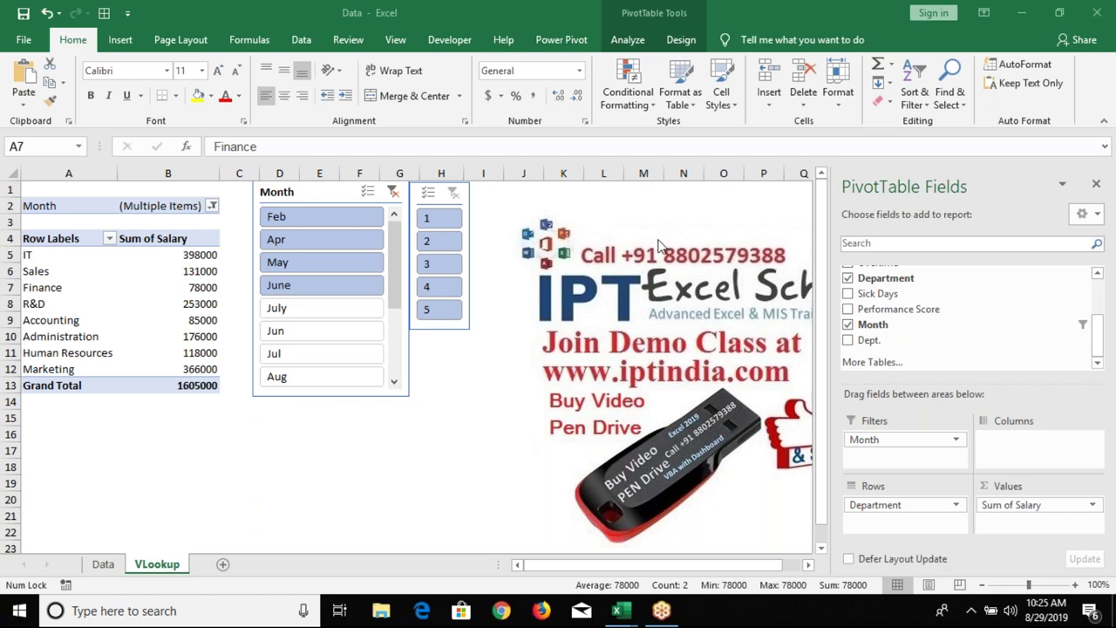
- Delete the Month slicer, keeping only the Performance Score slicer on VLookup
{"action": "left_click", "coordinate": [103, 564]}
{"action": "left_click", "coordinate": [157, 564]}
{"action": "left_click", "coordinate": [295, 192]}
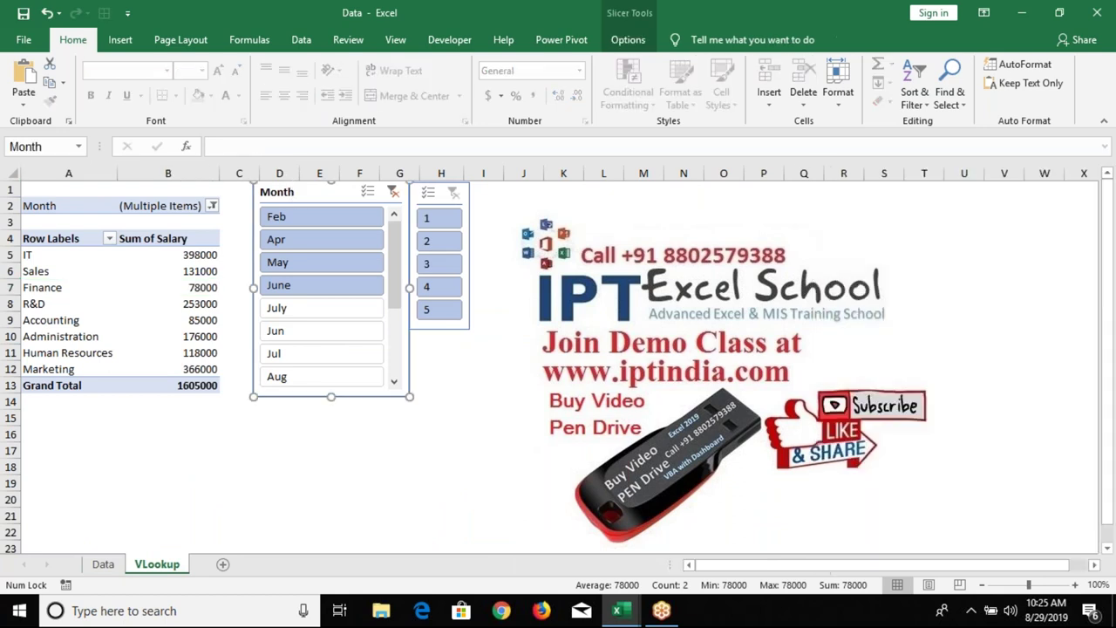
{"action": "key", "text": "Delete"}
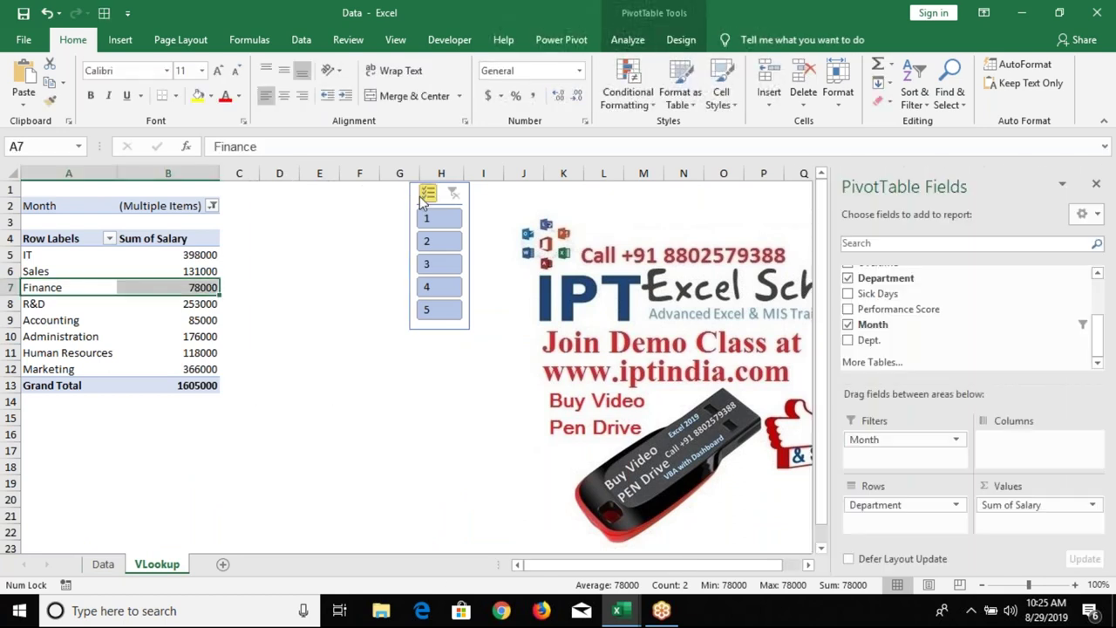
{"action": "left_click", "coordinate": [421, 197]}
{"action": "left_click", "coordinate": [144, 210]}
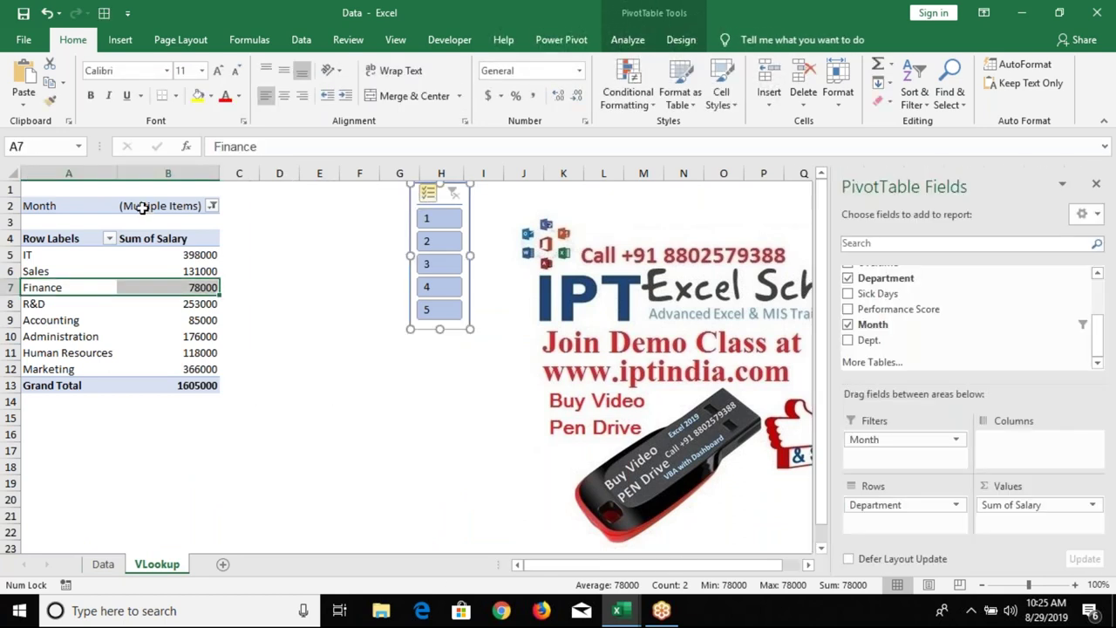
{"action": "left_click", "coordinate": [102, 564]}
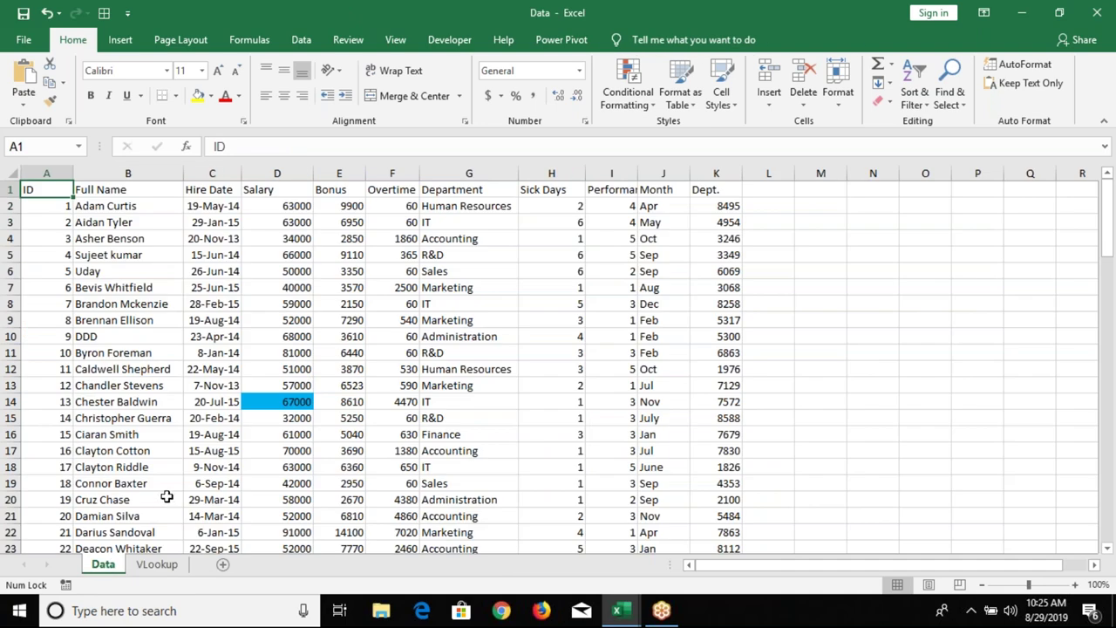
{"action": "left_click", "coordinate": [474, 166]}
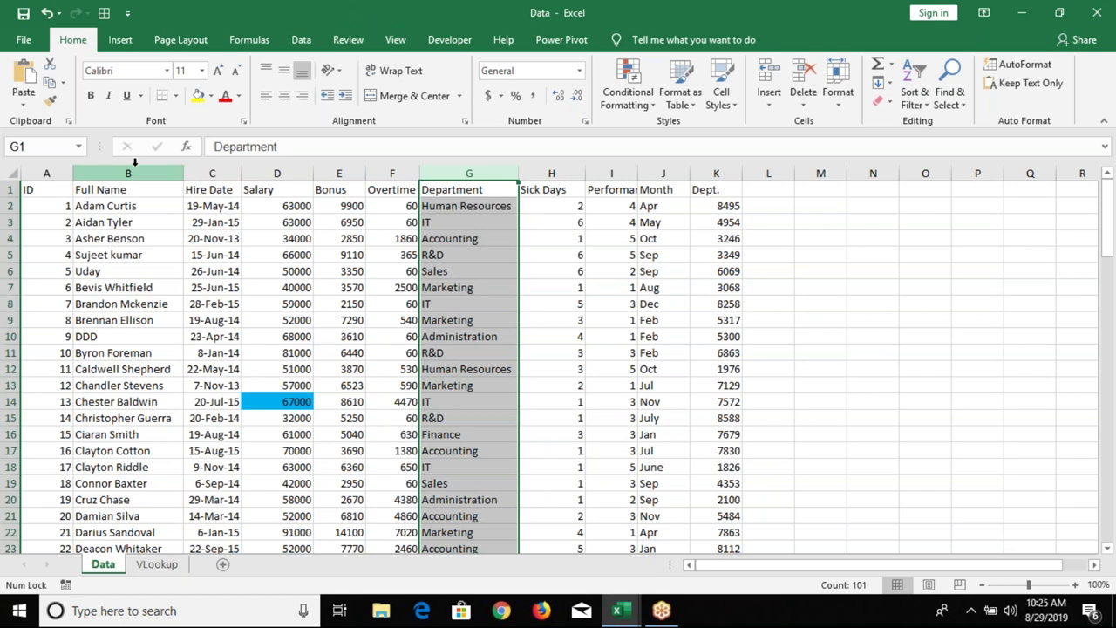
{"action": "left_click", "coordinate": [138, 166]}
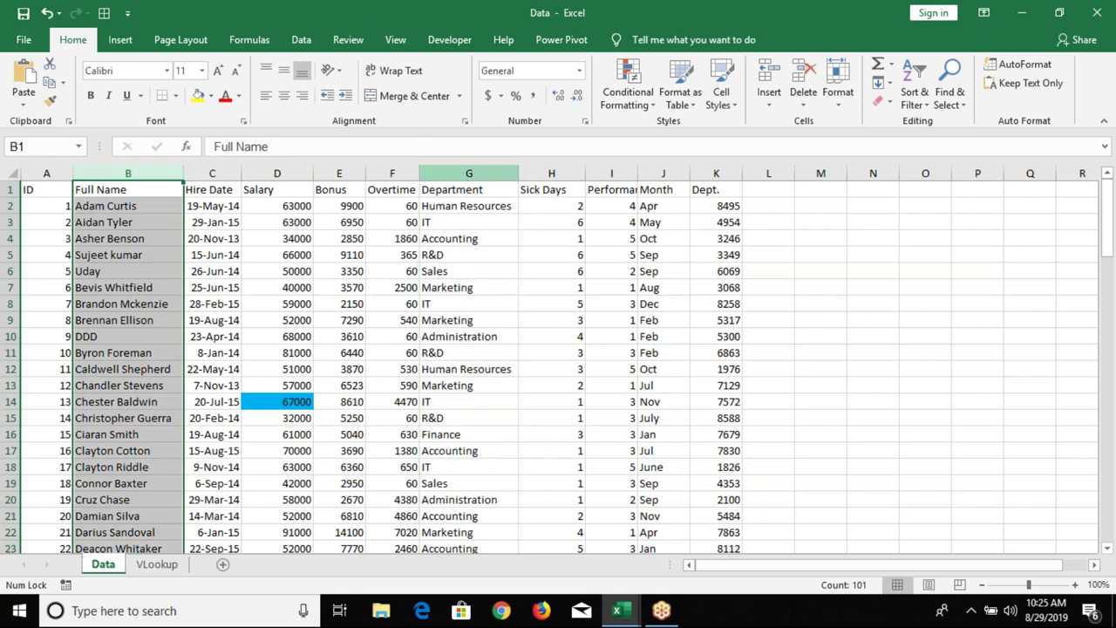
{"action": "left_click", "coordinate": [468, 166]}
{"action": "left_click", "coordinate": [395, 167]}
{"action": "left_click_drag", "start_coordinate": [395, 167], "coordinate": [296, 166]}
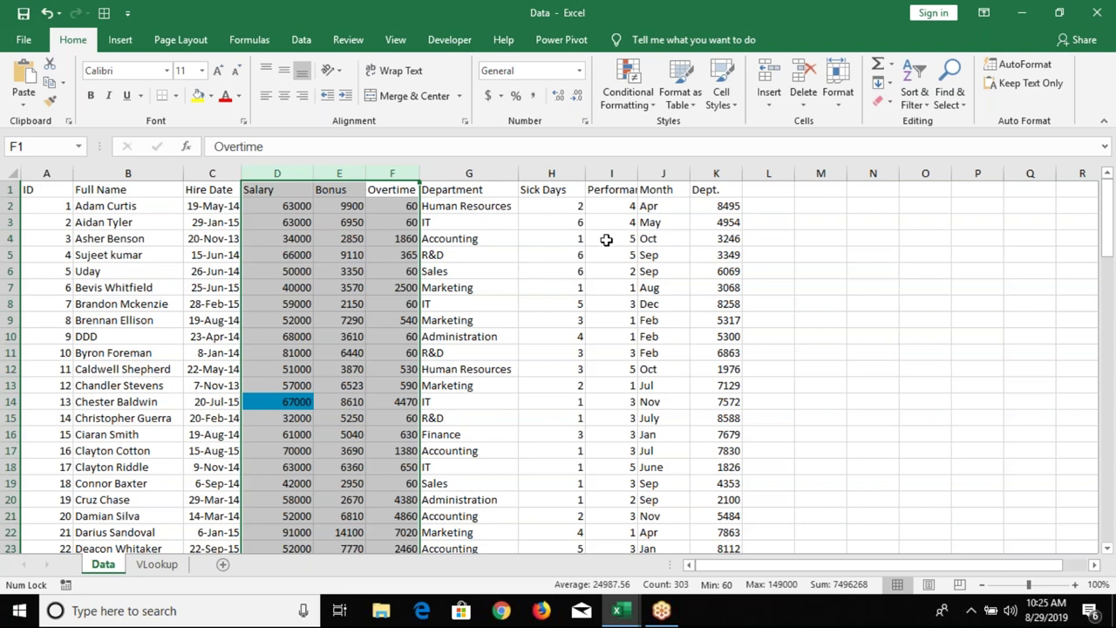
{"action": "left_click", "coordinate": [609, 172], "text": "ctrl"}
{"action": "left_click", "coordinate": [609, 172]}
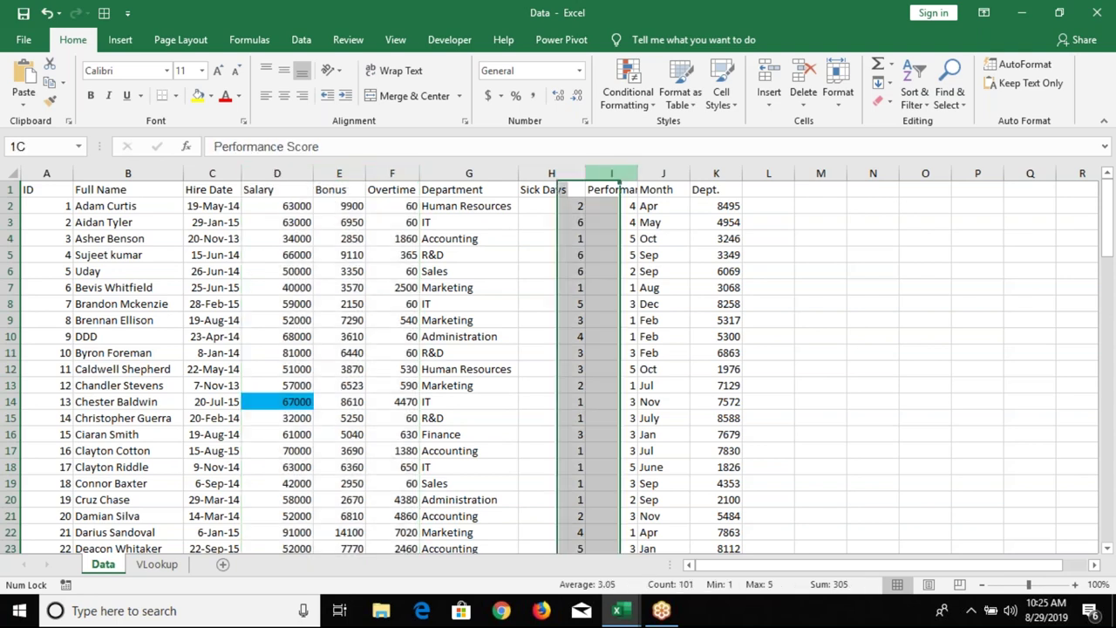
{"action": "left_click", "coordinate": [496, 170]}
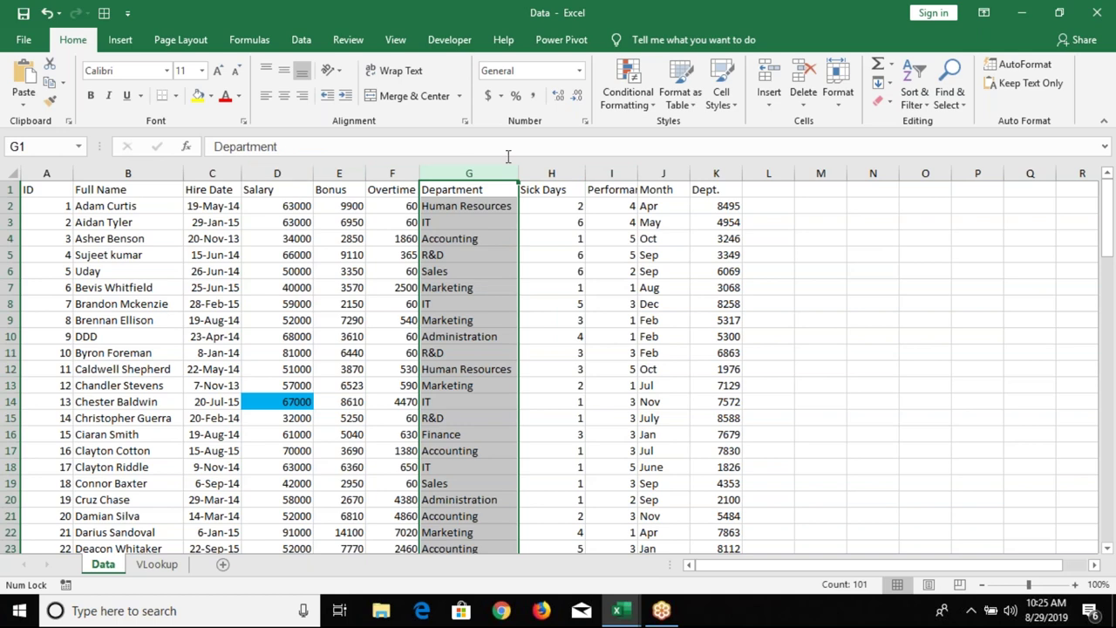
{"action": "left_click", "coordinate": [538, 171]}
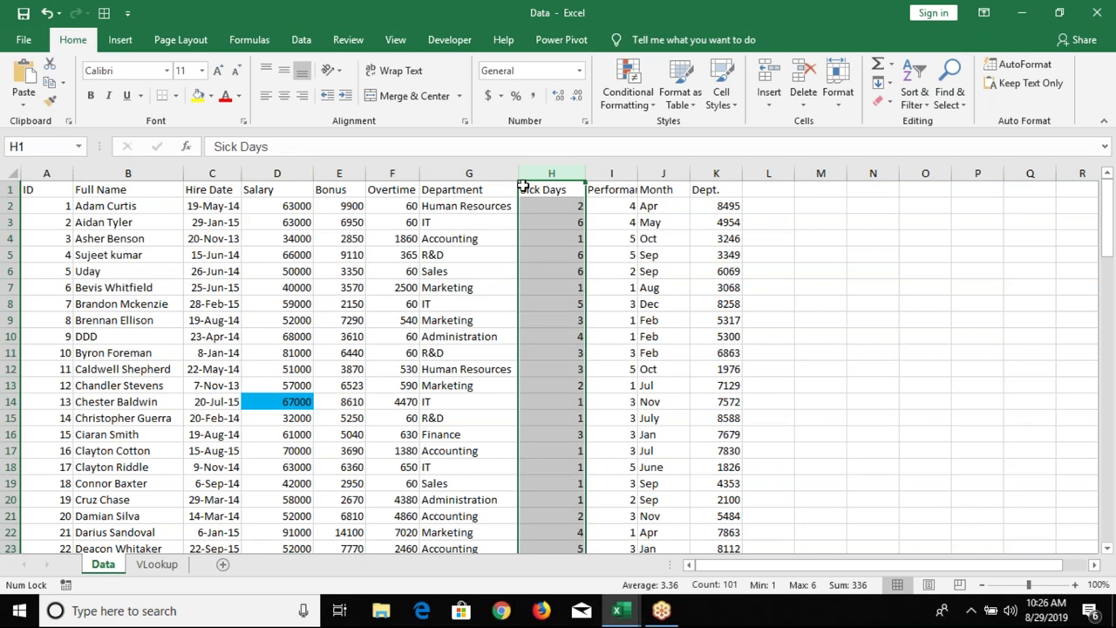
{"action": "left_click", "coordinate": [157, 565]}
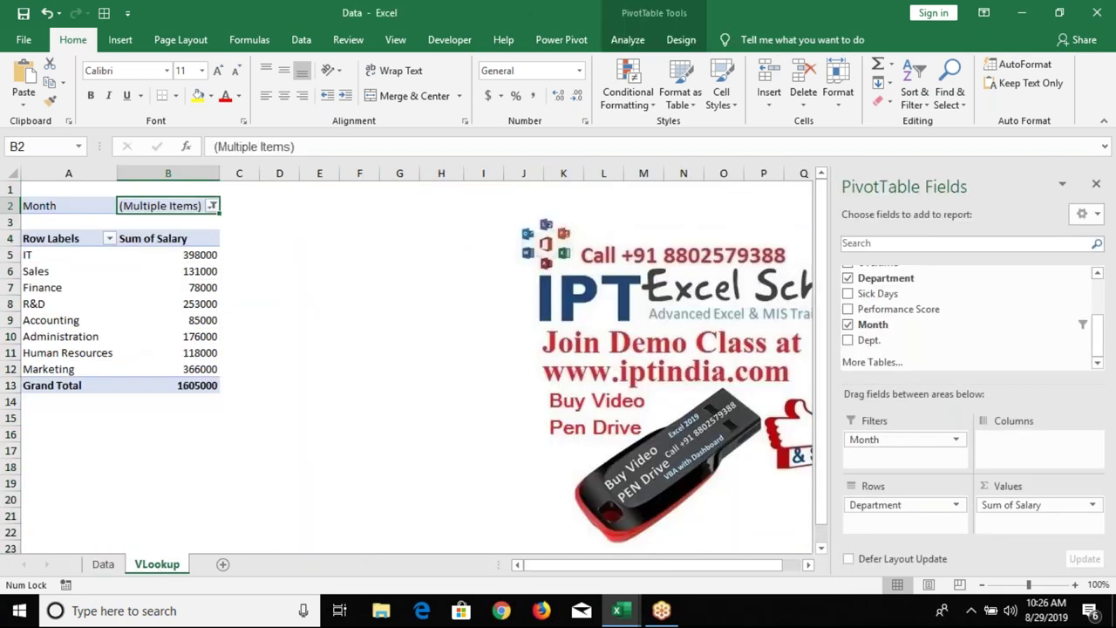
- Narrow columns A to C on VLookup and start a new PivotTable from the Data sheet
{"action": "left_click", "coordinate": [53, 175]}
{"action": "left_click_drag", "start_coordinate": [53, 174], "coordinate": [228, 185]}
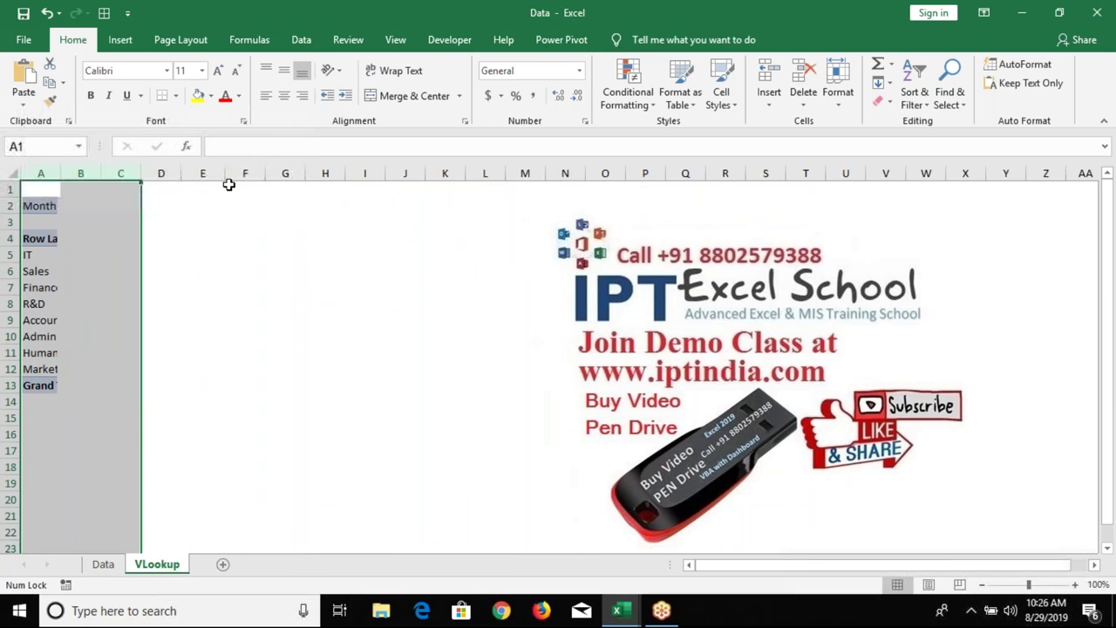
{"action": "key", "text": "ctrl+Page_Up"}
{"action": "left_click", "coordinate": [120, 40]}
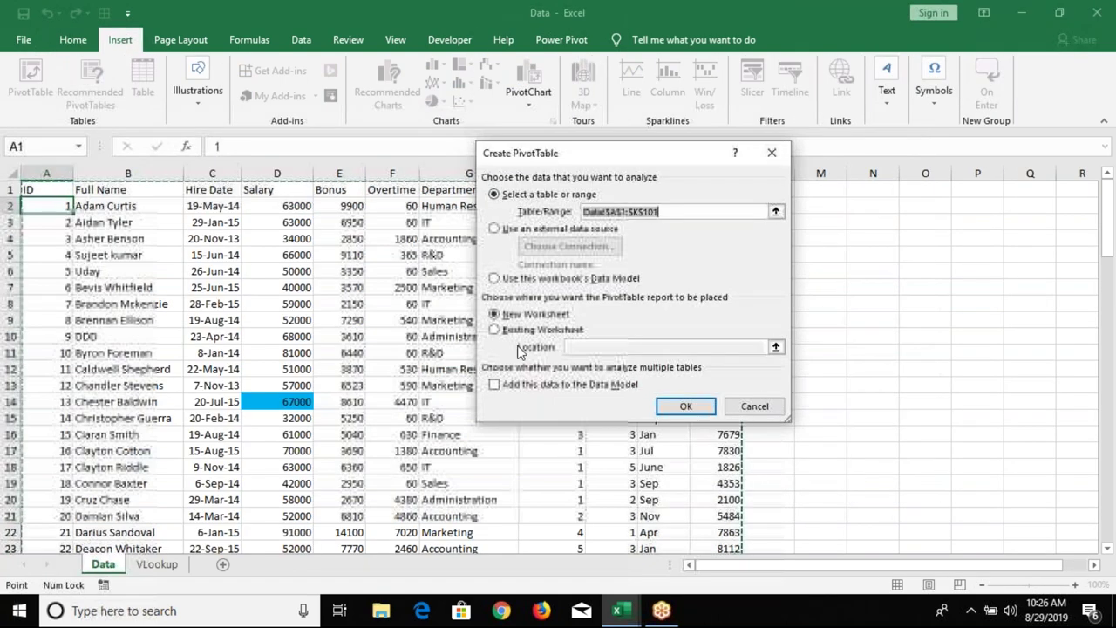
- Create the pivot at VLookup!$A$1 counting Full Name by Department, totalling 100
{"action": "left_click", "coordinate": [523, 331]}
{"action": "left_click", "coordinate": [168, 566]}
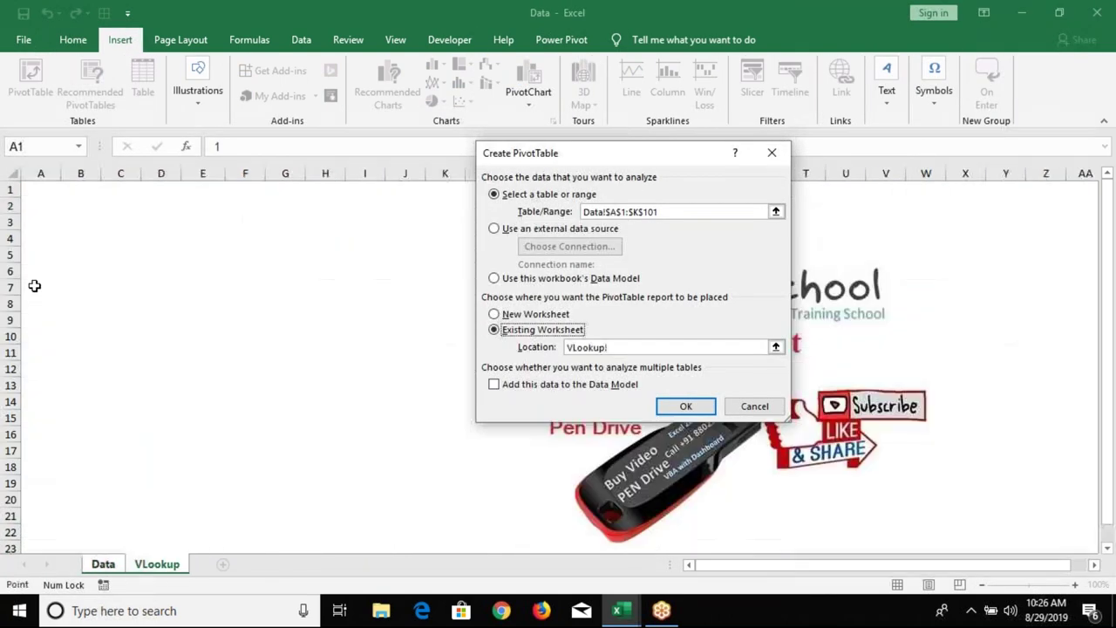
{"action": "left_click", "coordinate": [40, 188]}
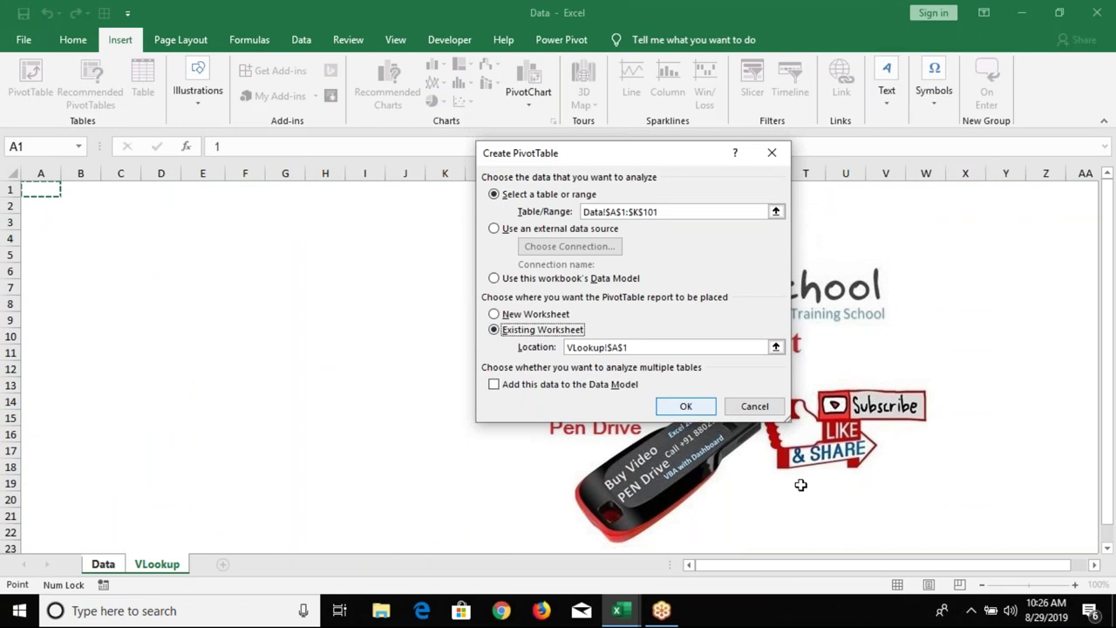
{"action": "left_click", "coordinate": [686, 406]}
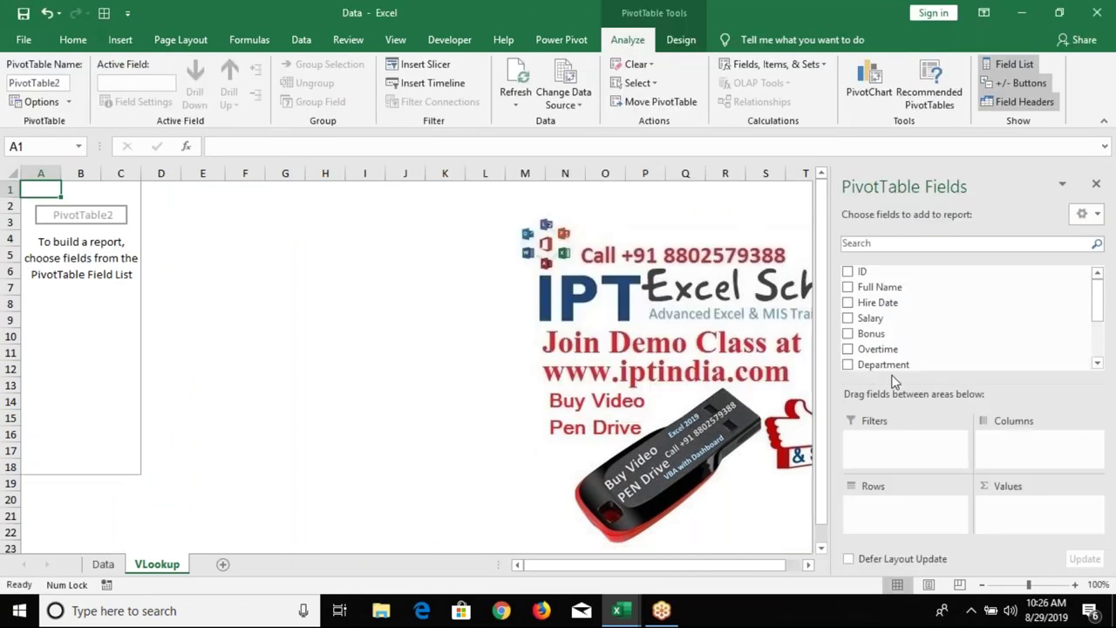
{"action": "left_click_drag", "start_coordinate": [890, 367], "coordinate": [914, 512]}
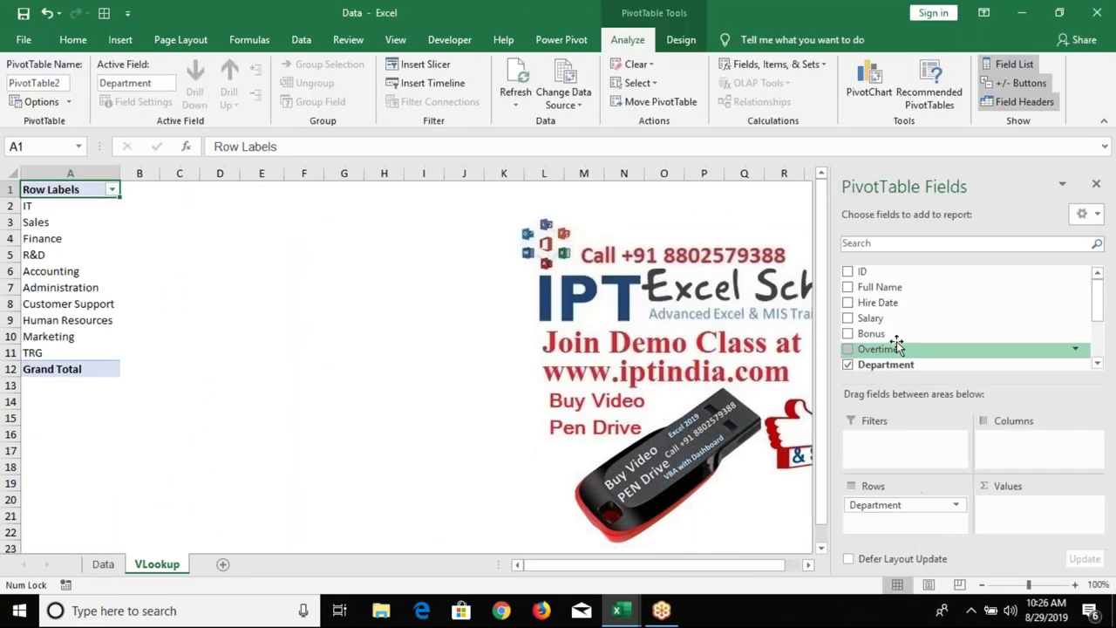
{"action": "left_click_drag", "start_coordinate": [881, 287], "coordinate": [998, 506]}
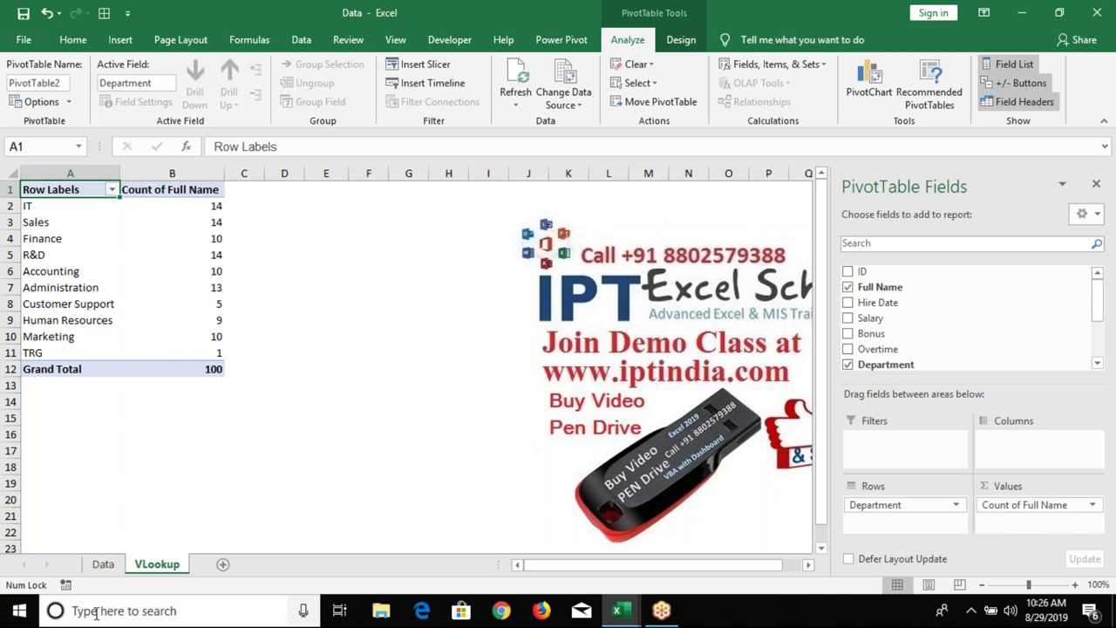
{"action": "left_click", "coordinate": [103, 565]}
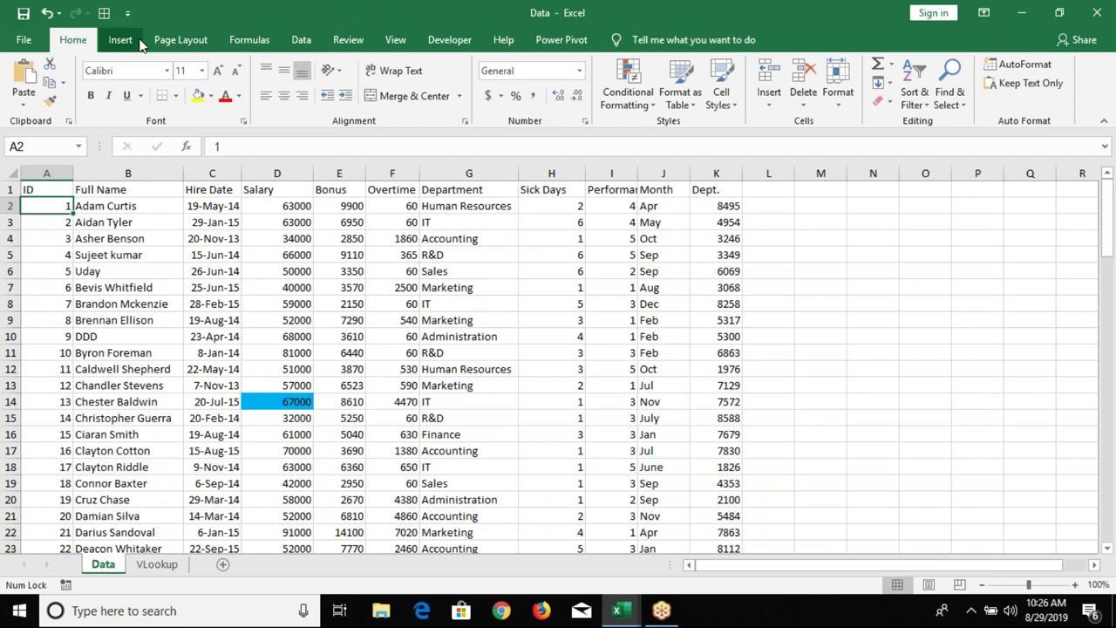
- Create another PivotTable from the employee data placed at VLookup!$D$1
{"action": "left_click", "coordinate": [127, 40]}
{"action": "left_click", "coordinate": [33, 80]}
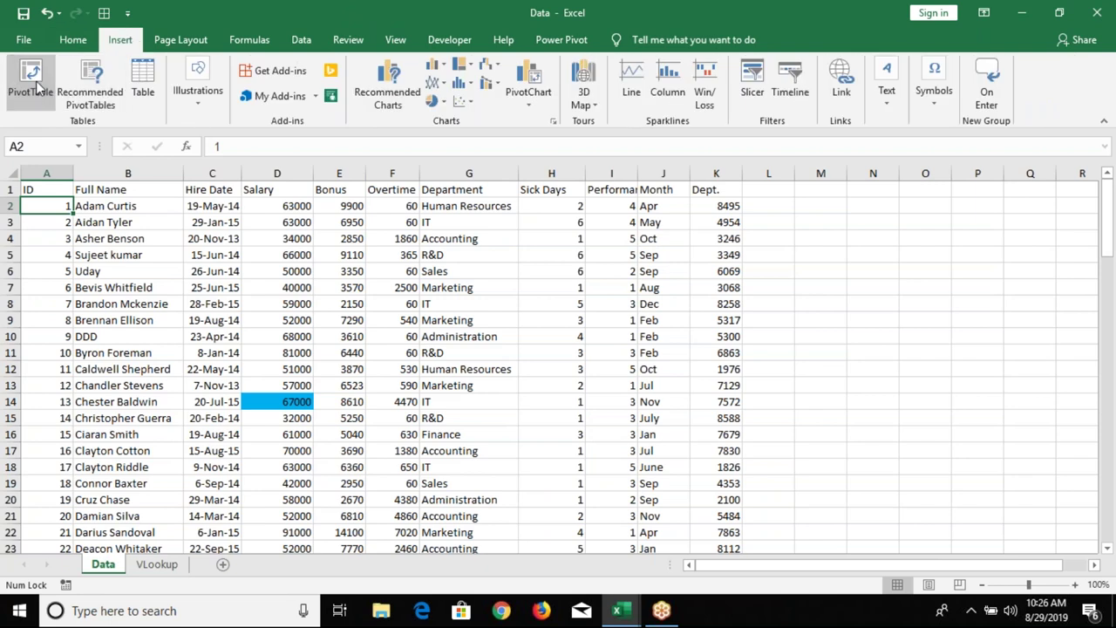
{"action": "left_click", "coordinate": [495, 330]}
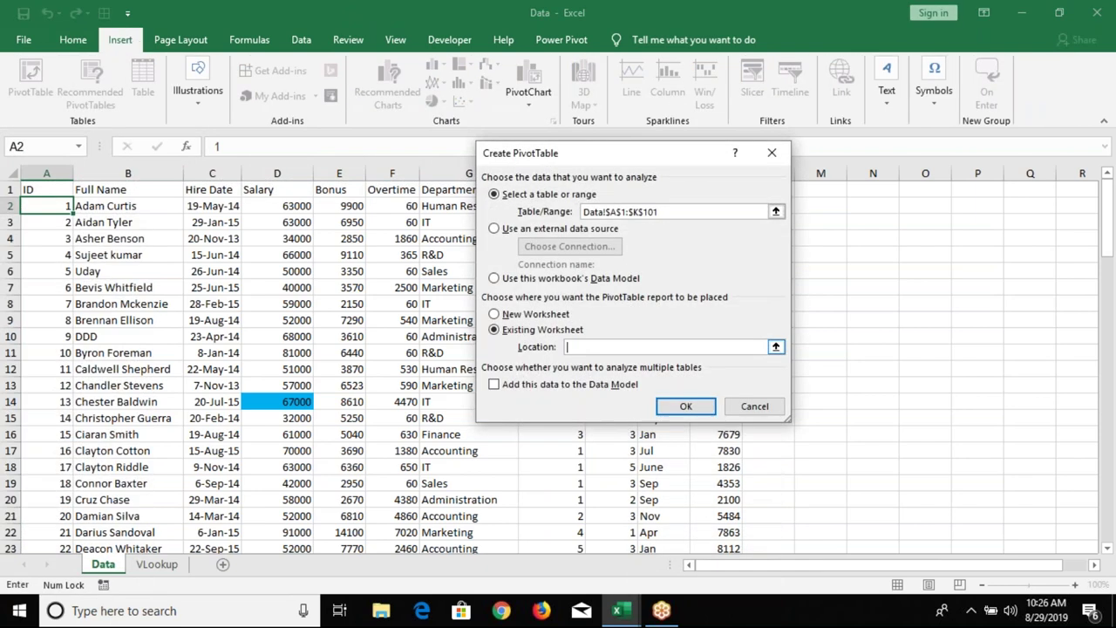
{"action": "left_click", "coordinate": [165, 567]}
{"action": "left_click", "coordinate": [303, 203]}
{"action": "left_click", "coordinate": [284, 188]}
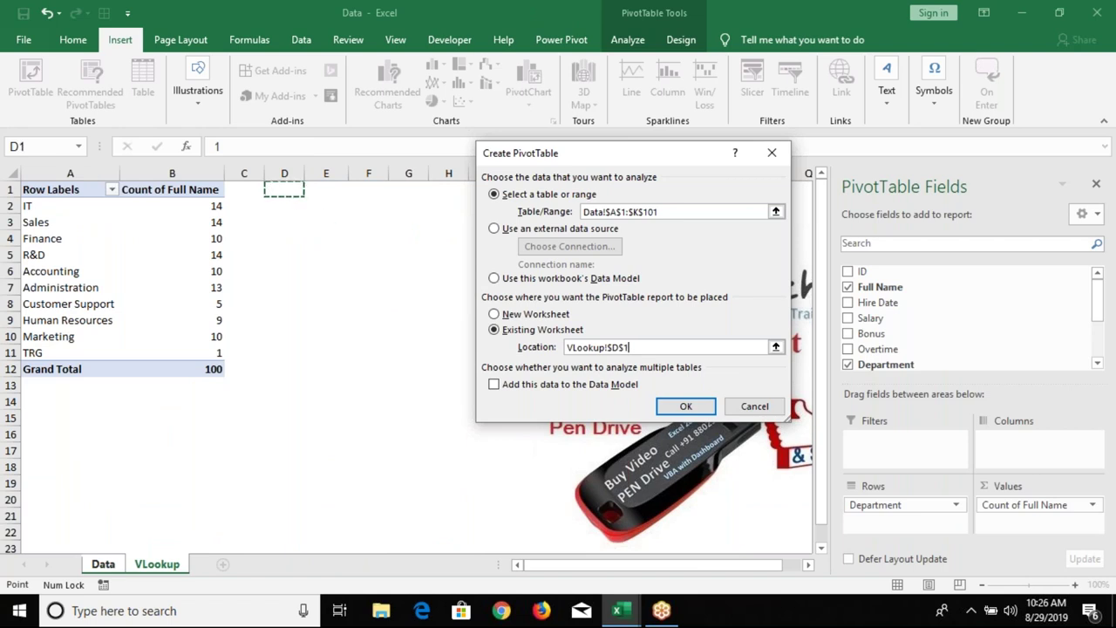
{"action": "left_click", "coordinate": [685, 406]}
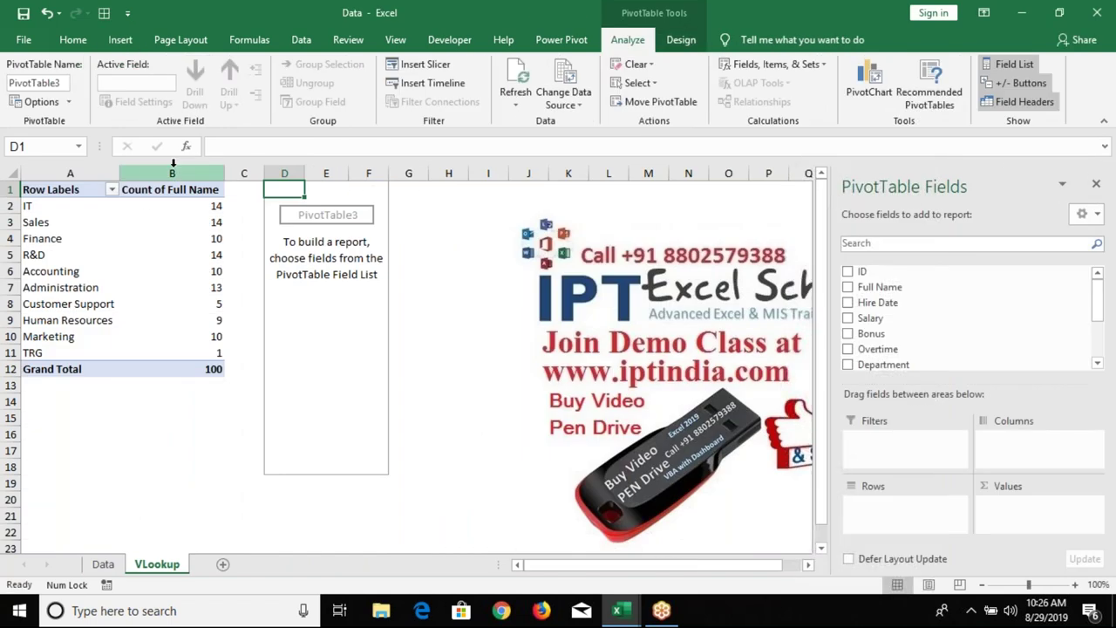
- List the departments as rows in the new D1 pivot table
{"action": "left_click_drag", "start_coordinate": [173, 164], "coordinate": [205, 174]}
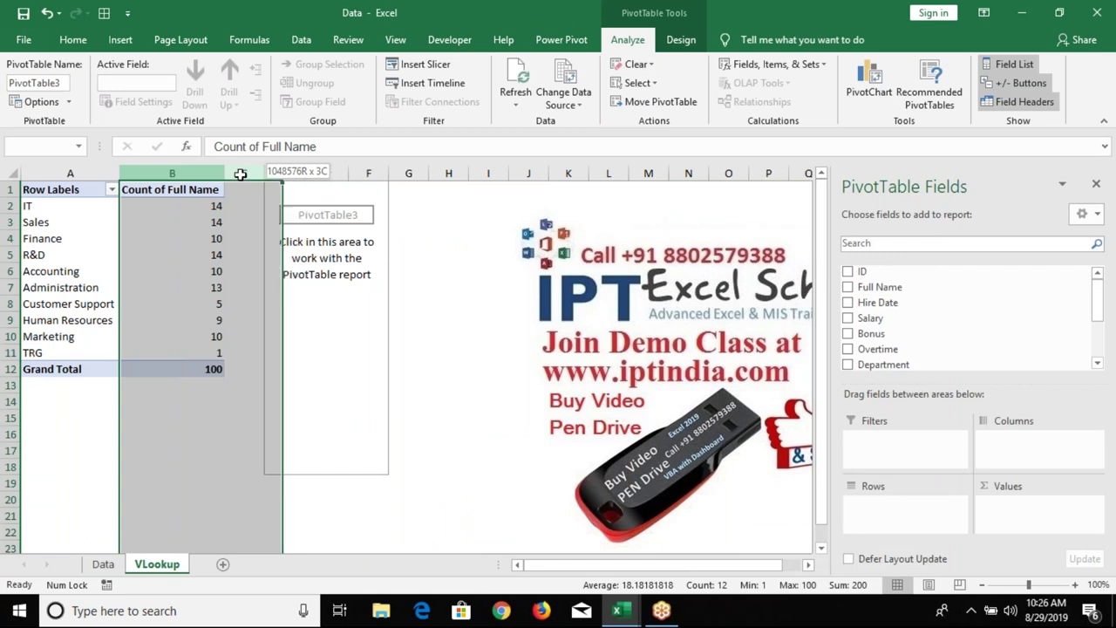
{"action": "left_click", "coordinate": [284, 222]}
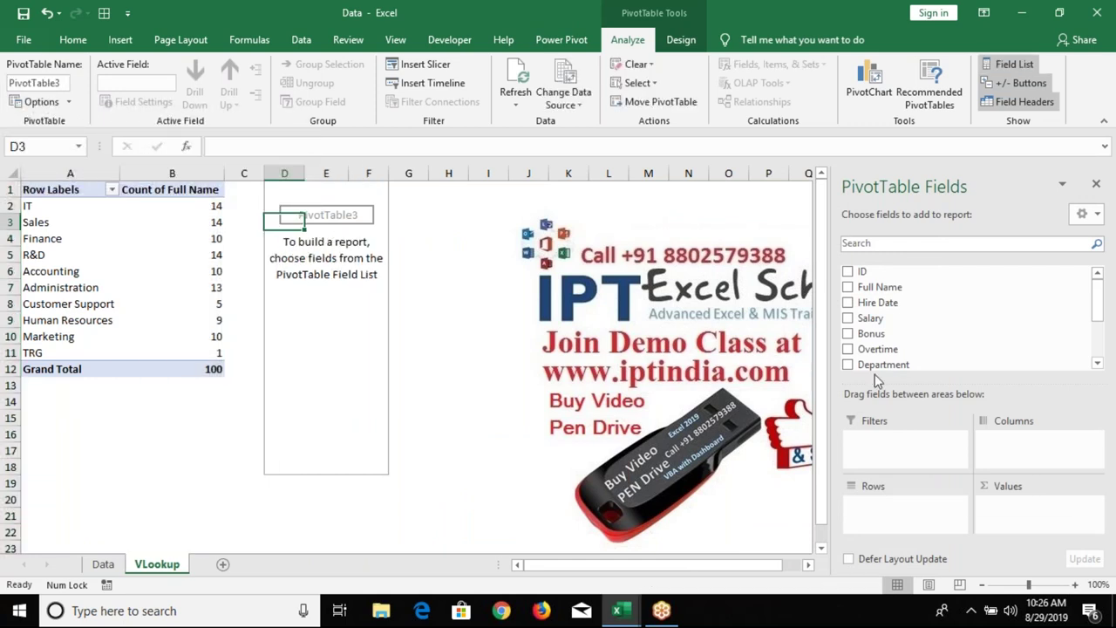
{"action": "mouse_move", "coordinate": [881, 373]}
{"action": "left_mouse_down"}
{"action": "mouse_move", "coordinate": [910, 542]}
{"action": "mouse_move", "coordinate": [897, 514]}
{"action": "left_mouse_up"}
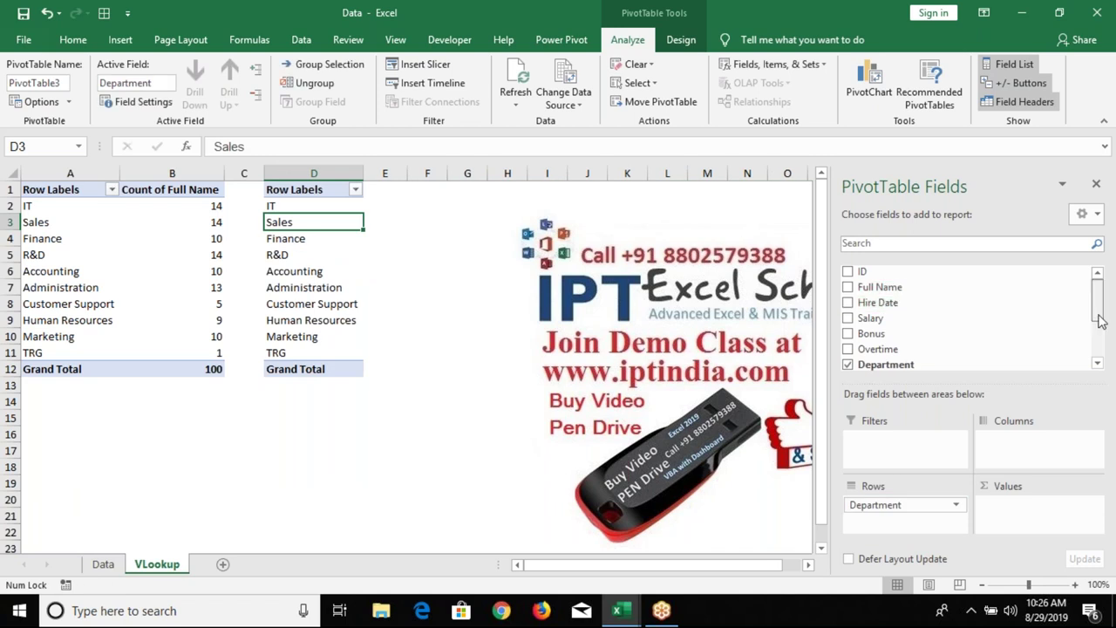
- Select a cell in the D1 pivot table and open Fields, Items & Sets > Calculated Field
{"action": "scroll", "coordinate": [1101, 322], "scroll_direction": "down", "scroll_amount": 1}
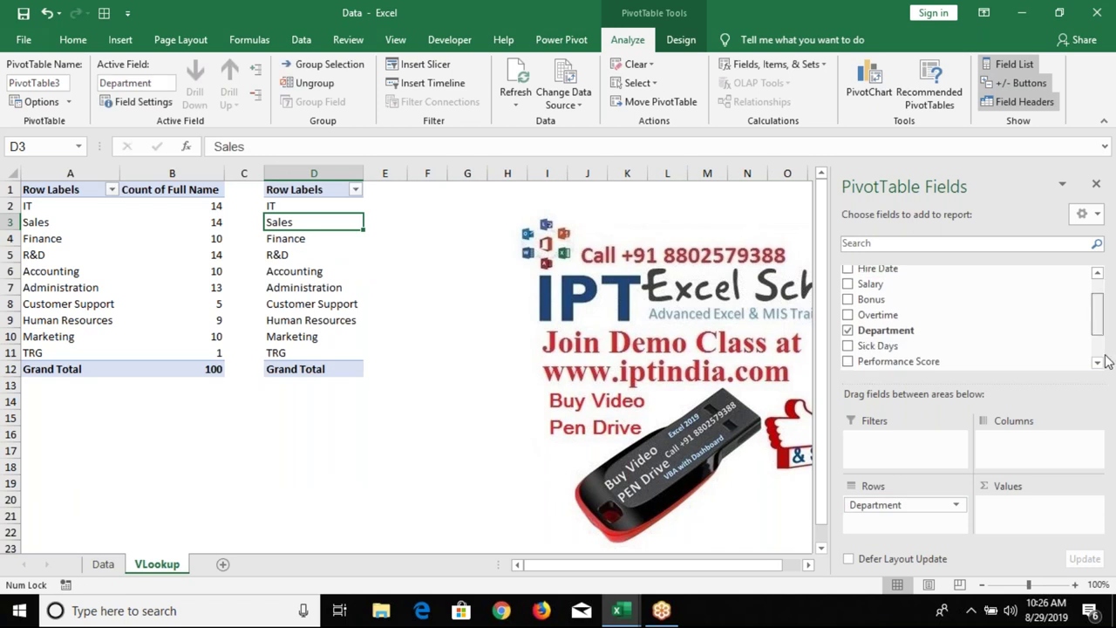
{"action": "scroll", "coordinate": [1106, 361], "scroll_direction": "down", "scroll_amount": 1}
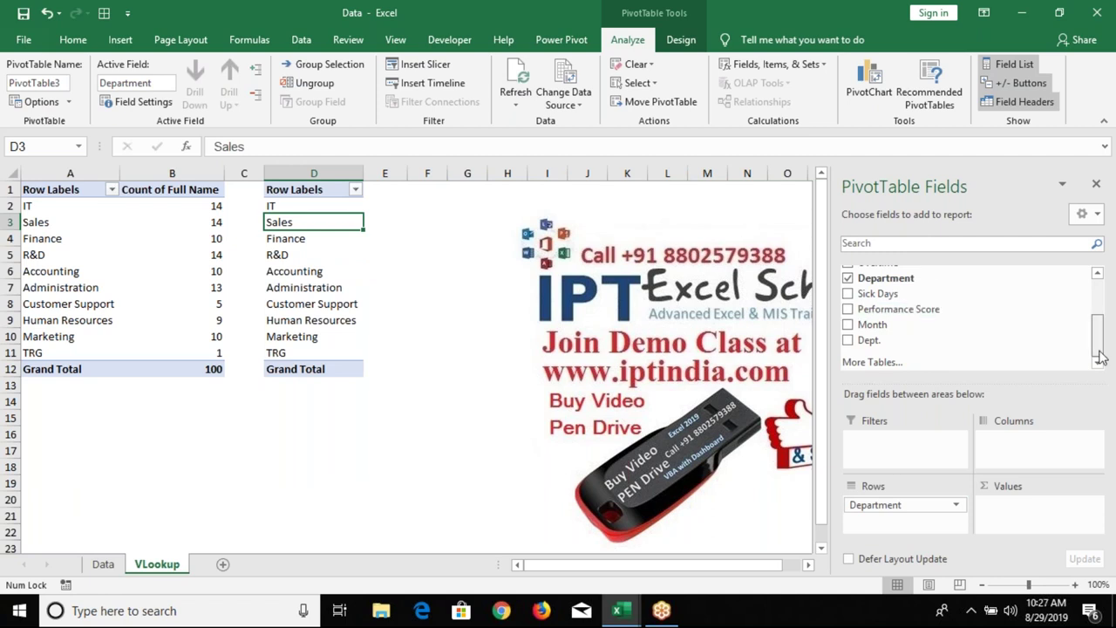
{"action": "left_click_drag", "start_coordinate": [1101, 356], "coordinate": [1102, 344]}
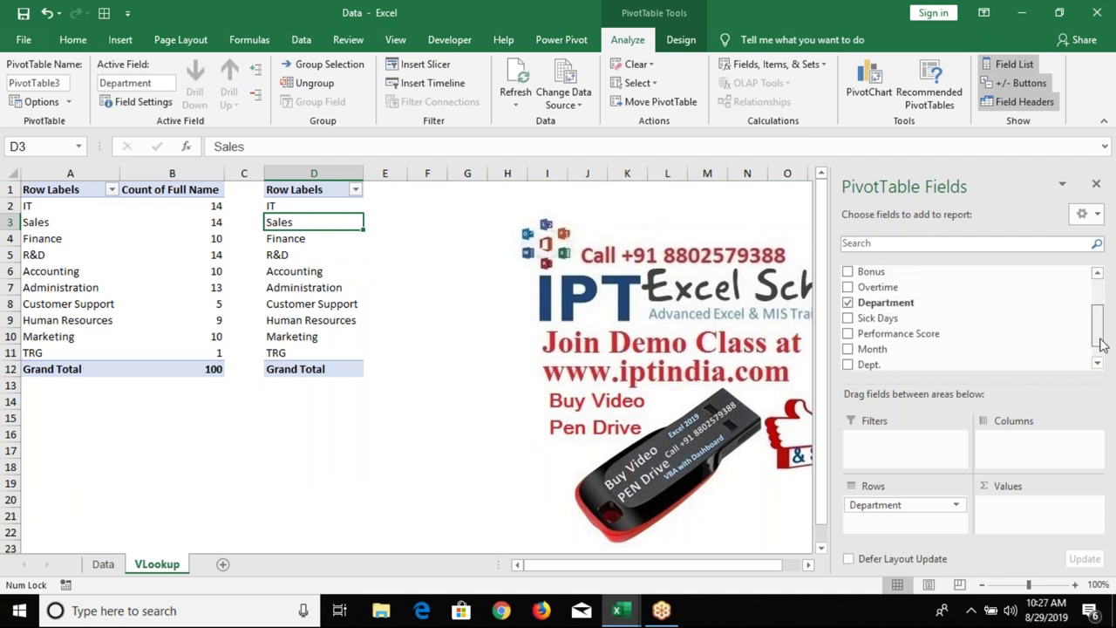
{"action": "left_click_drag", "start_coordinate": [1101, 344], "coordinate": [1100, 316]}
{"action": "left_click", "coordinate": [729, 67]}
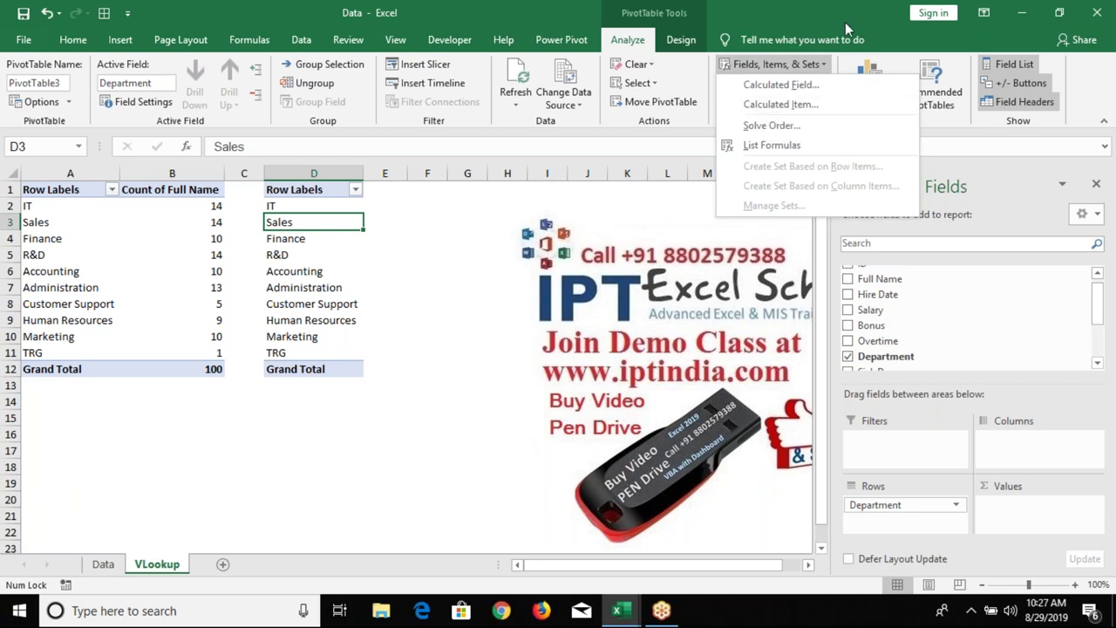
{"action": "left_click", "coordinate": [890, 24]}
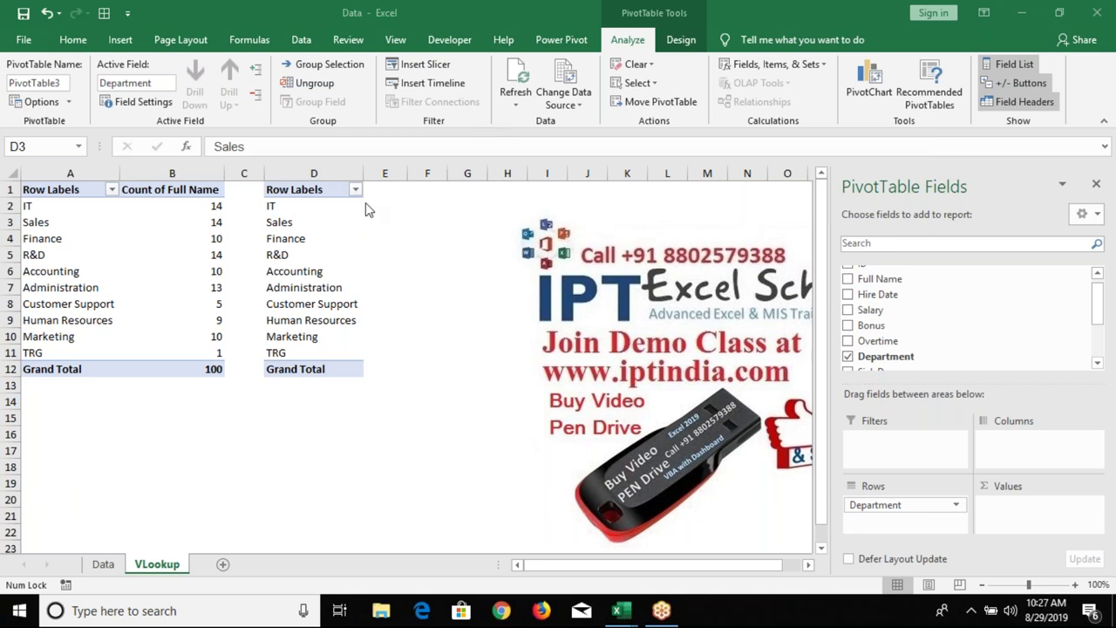
{"action": "left_click", "coordinate": [325, 223]}
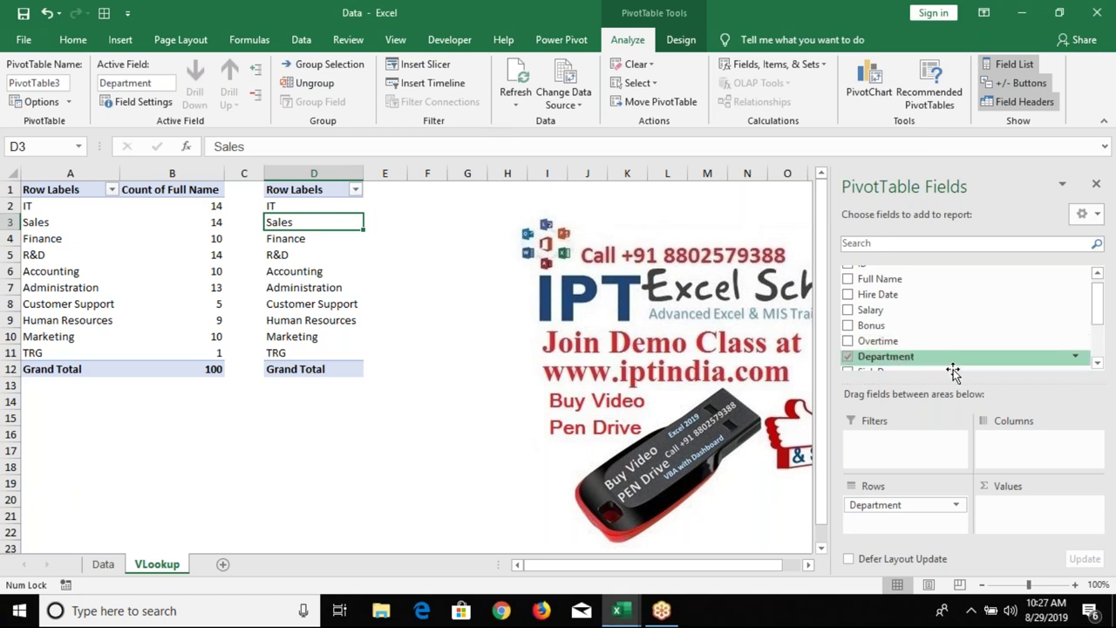
{"action": "left_click", "coordinate": [779, 65]}
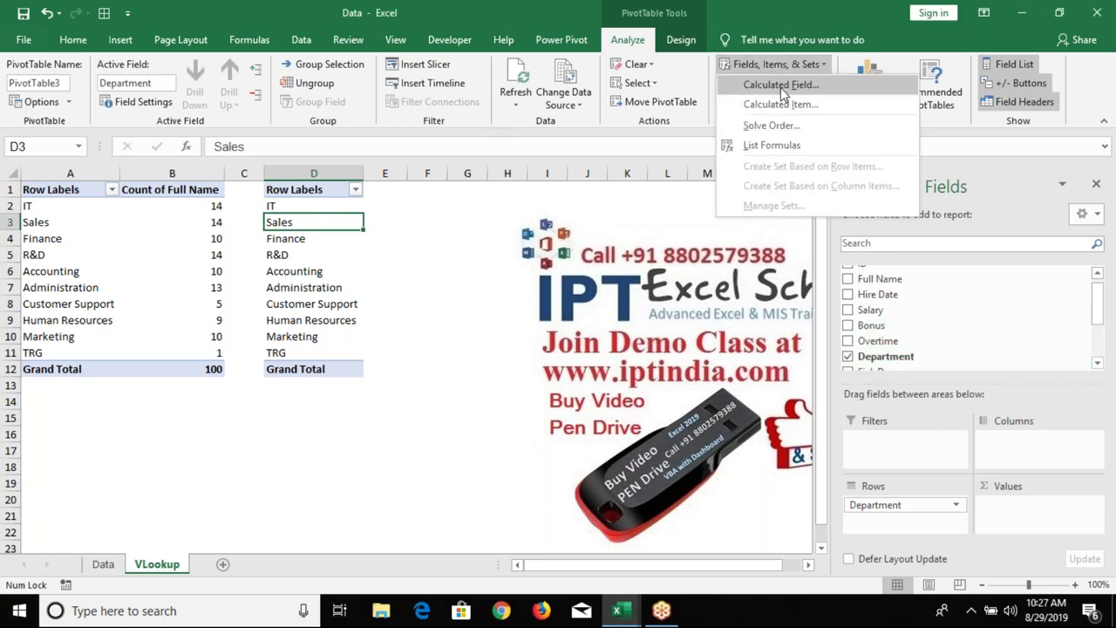
{"action": "left_click", "coordinate": [781, 85]}
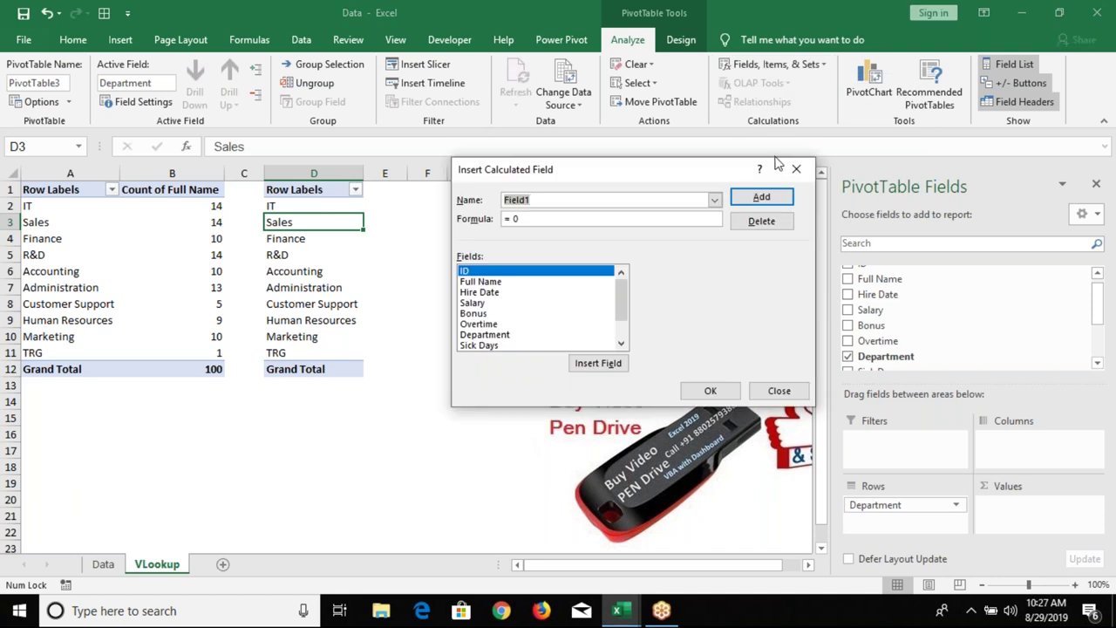
- Add a calculated field named Payble with formula Salary + Bonus + Overtime to the pivot
{"action": "type", "text": "Payble"}
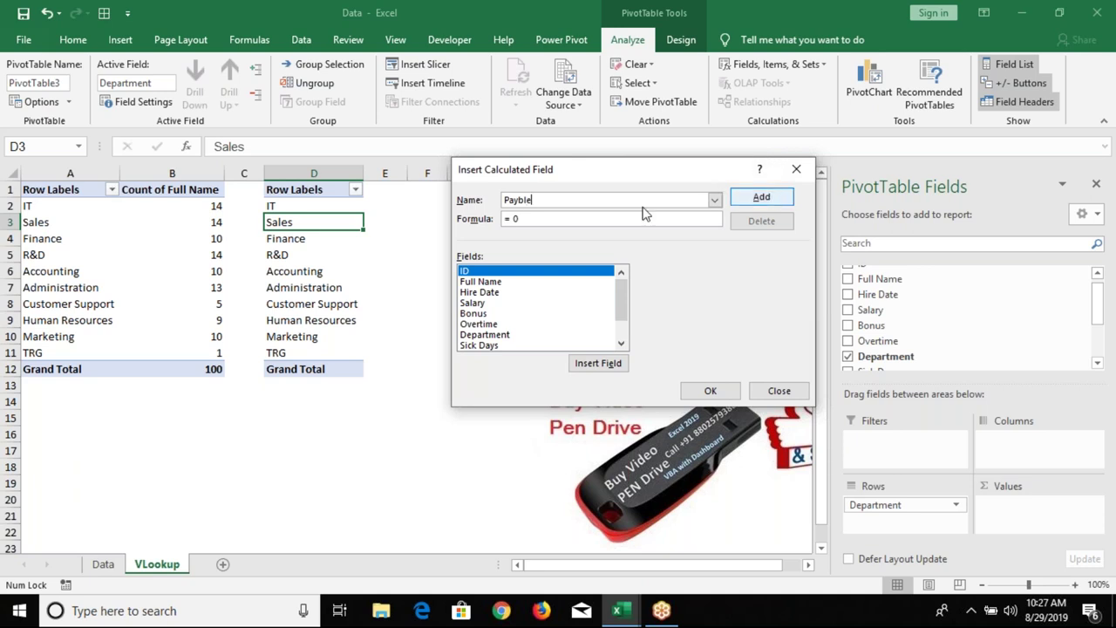
{"action": "left_click", "coordinate": [518, 219]}
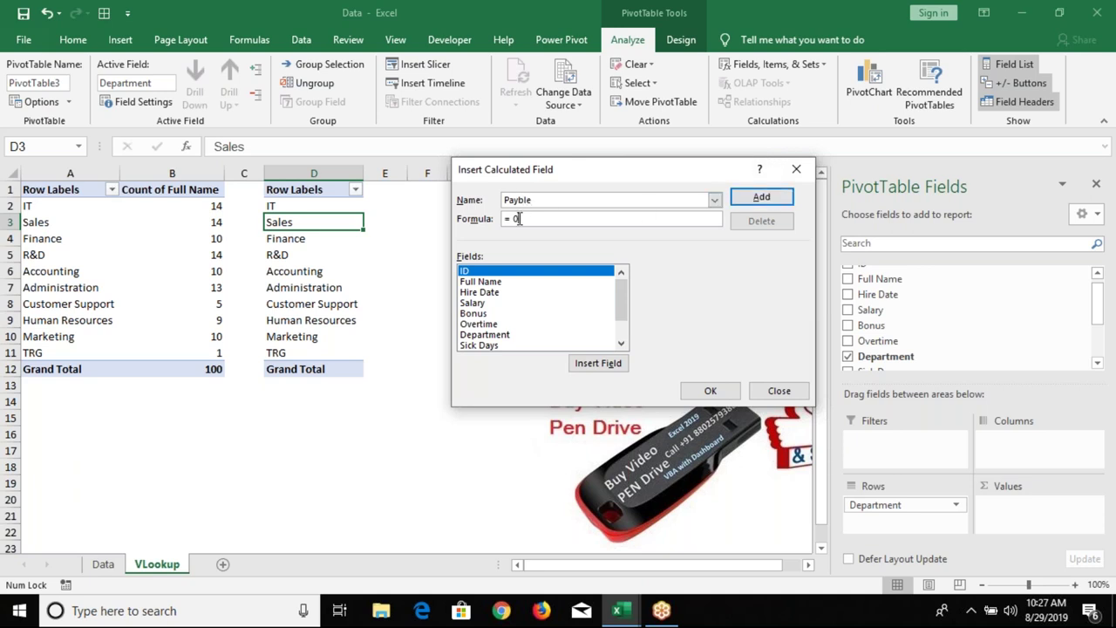
{"action": "left_click", "coordinate": [477, 305]}
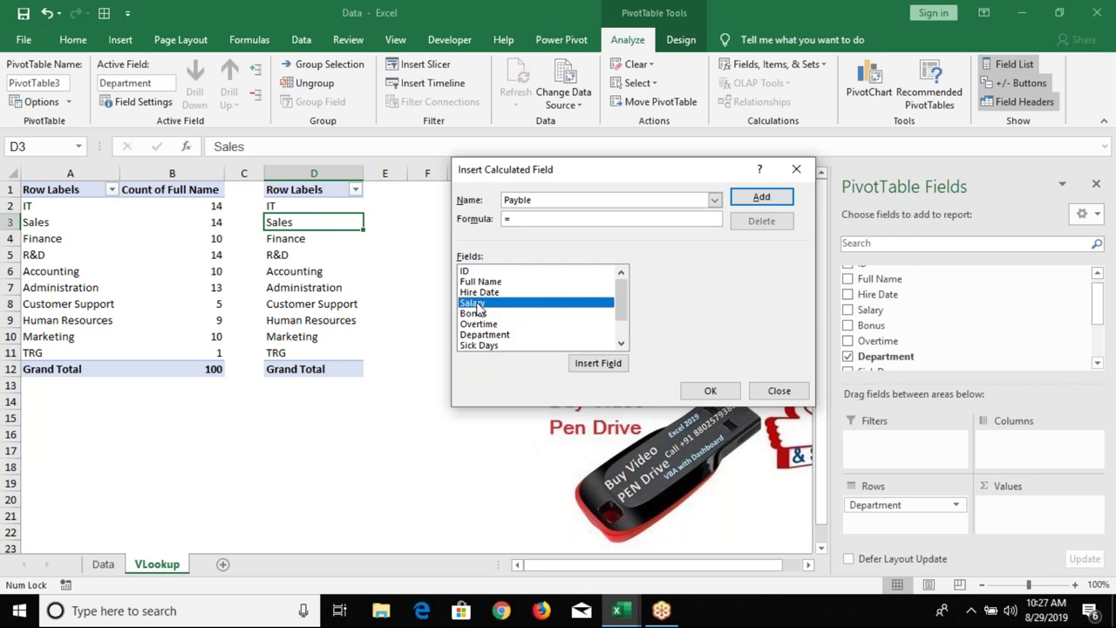
{"action": "left_click", "coordinate": [593, 363]}
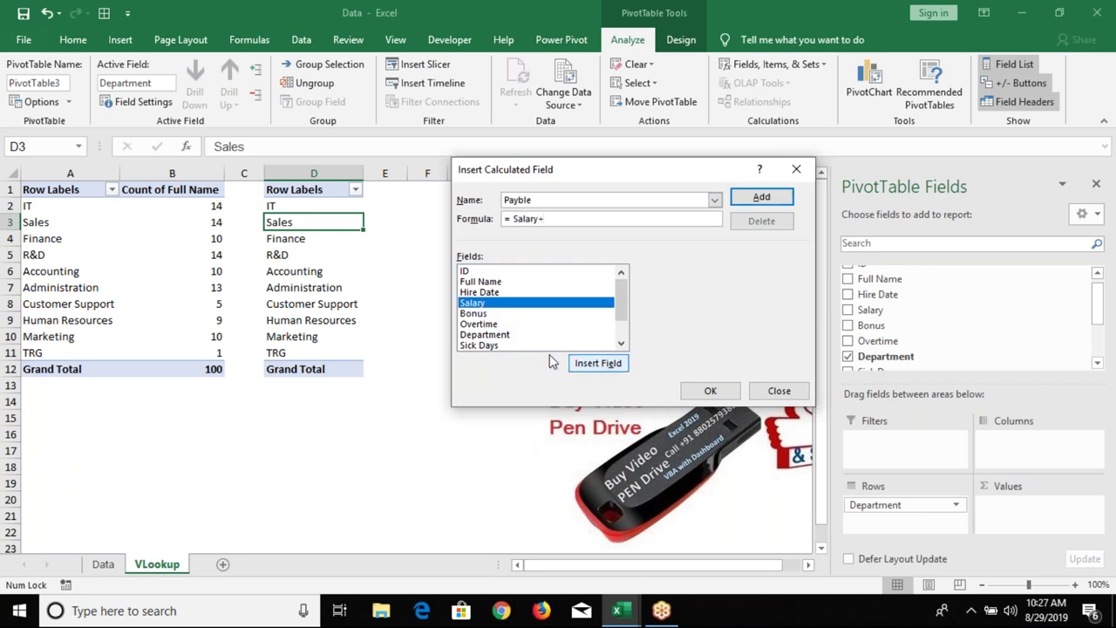
{"action": "left_click", "coordinate": [489, 314]}
{"action": "left_click", "coordinate": [616, 372]}
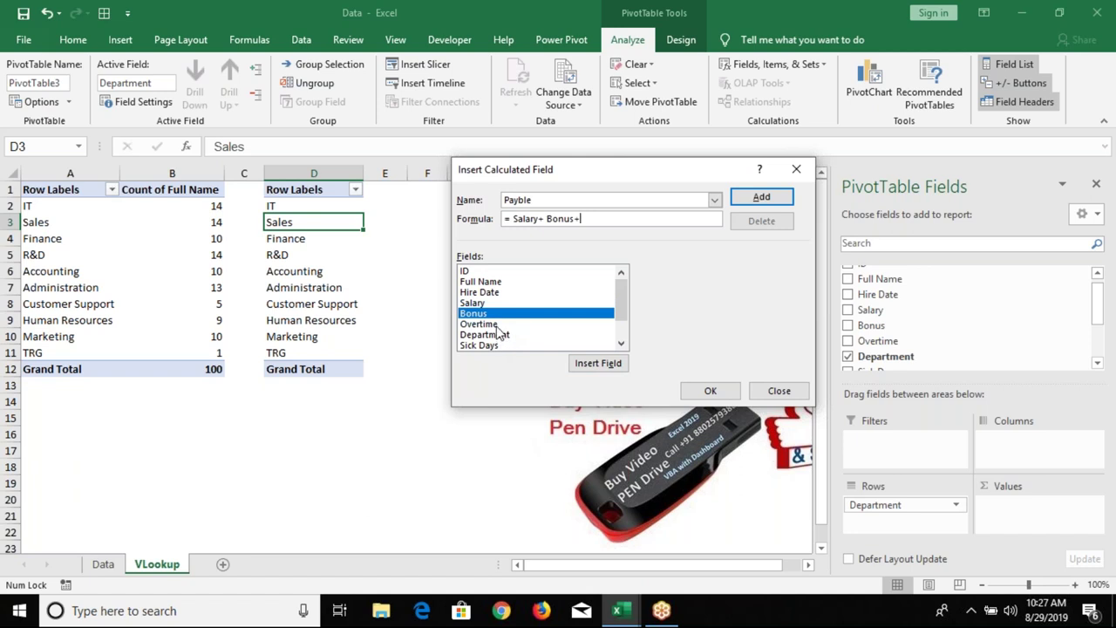
{"action": "left_click", "coordinate": [499, 325]}
{"action": "left_click", "coordinate": [593, 367]}
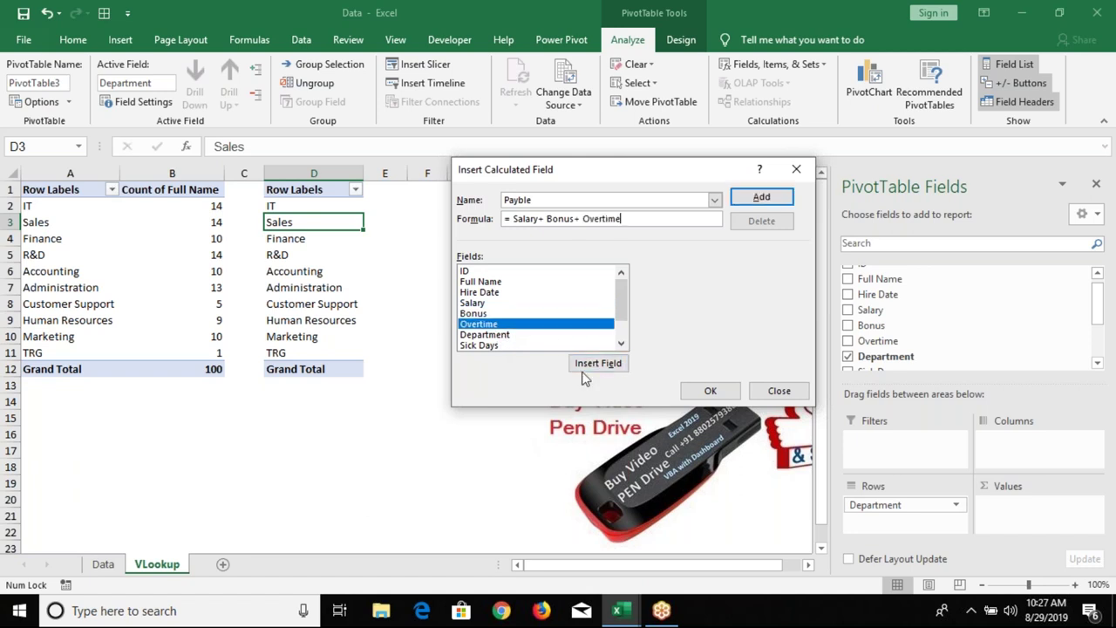
{"action": "left_click", "coordinate": [743, 201]}
{"action": "left_click", "coordinate": [712, 392]}
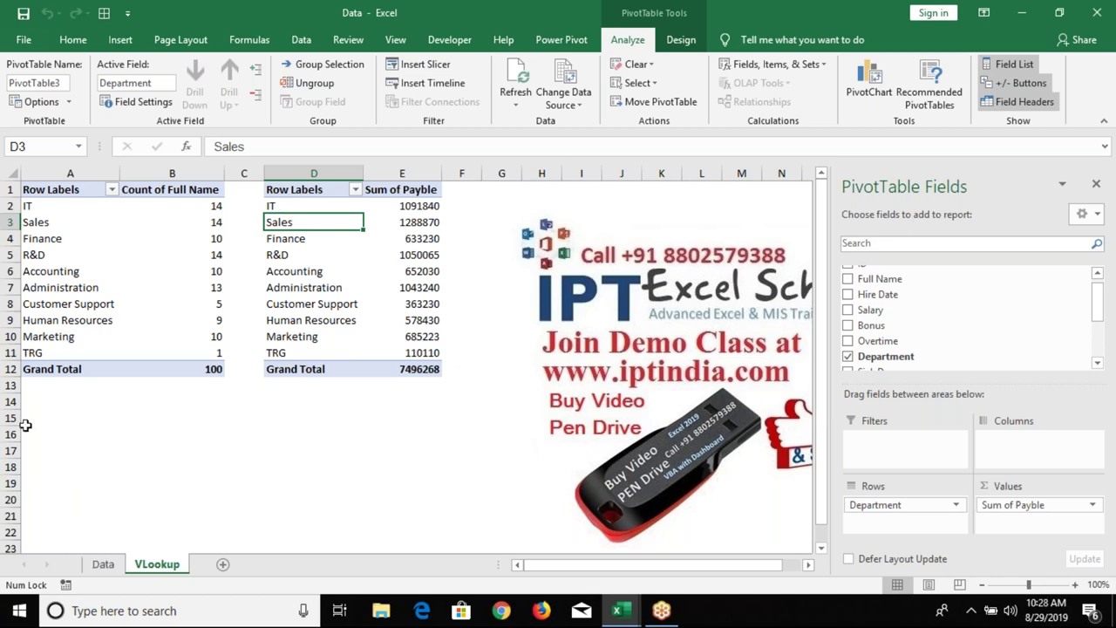
- Copy the D1 pivot table and paste a duplicate at G1
{"action": "left_click", "coordinate": [313, 191]}
{"action": "key", "text": "shift+Right"}
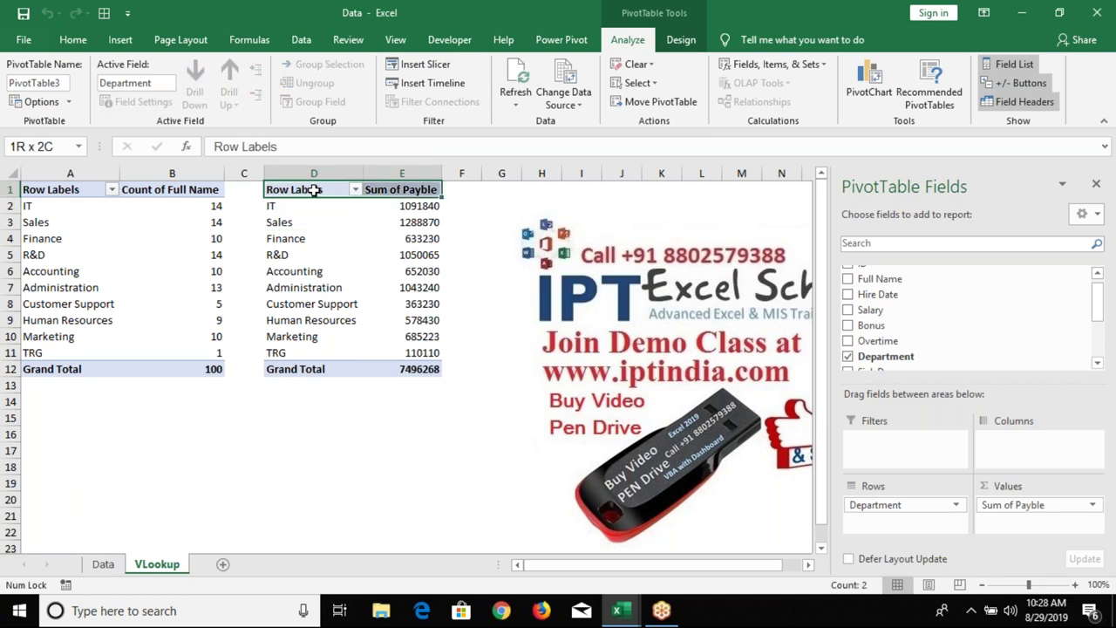
{"action": "key", "text": "ctrl+shift+Down"}
{"action": "key", "text": "ctrl+c"}
{"action": "key", "text": "Right"}
{"action": "key", "text": "Right"}
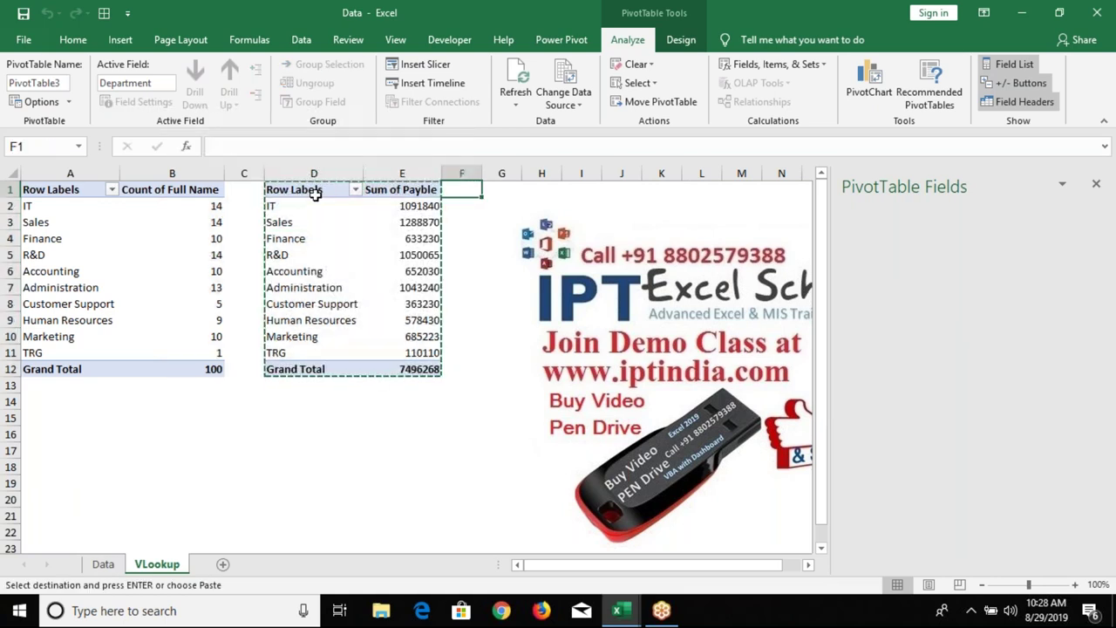
{"action": "key", "text": "Right"}
{"action": "key", "text": "ctrl+v"}
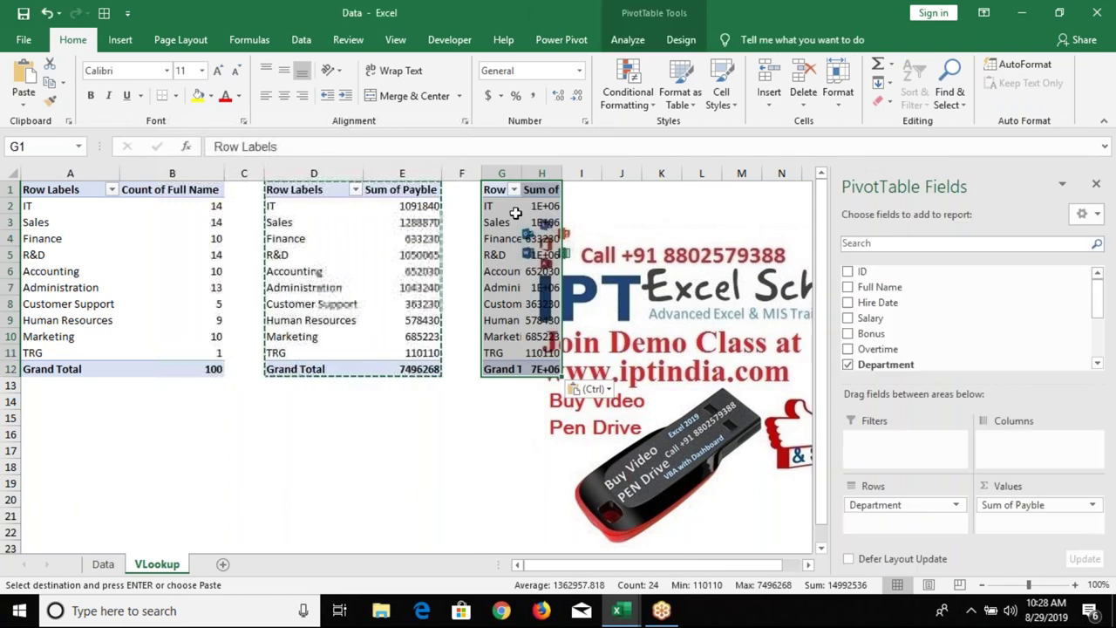
- Change the copy to sum Sick Days by department across Performance Score columns
{"action": "left_click", "coordinate": [539, 238]}
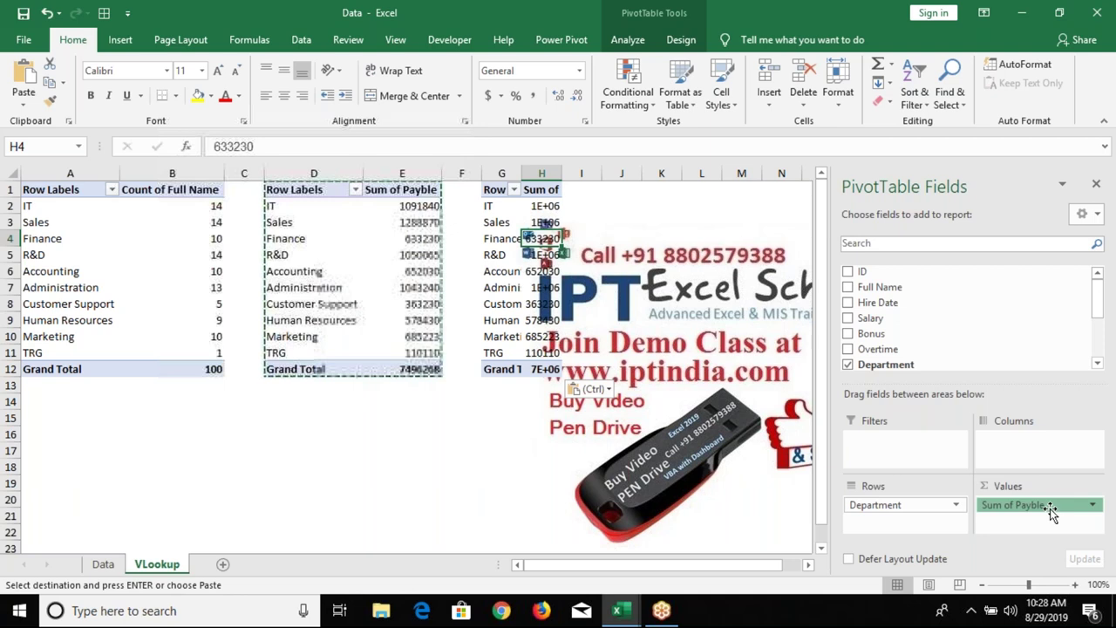
{"action": "left_click_drag", "start_coordinate": [1052, 514], "coordinate": [968, 327]}
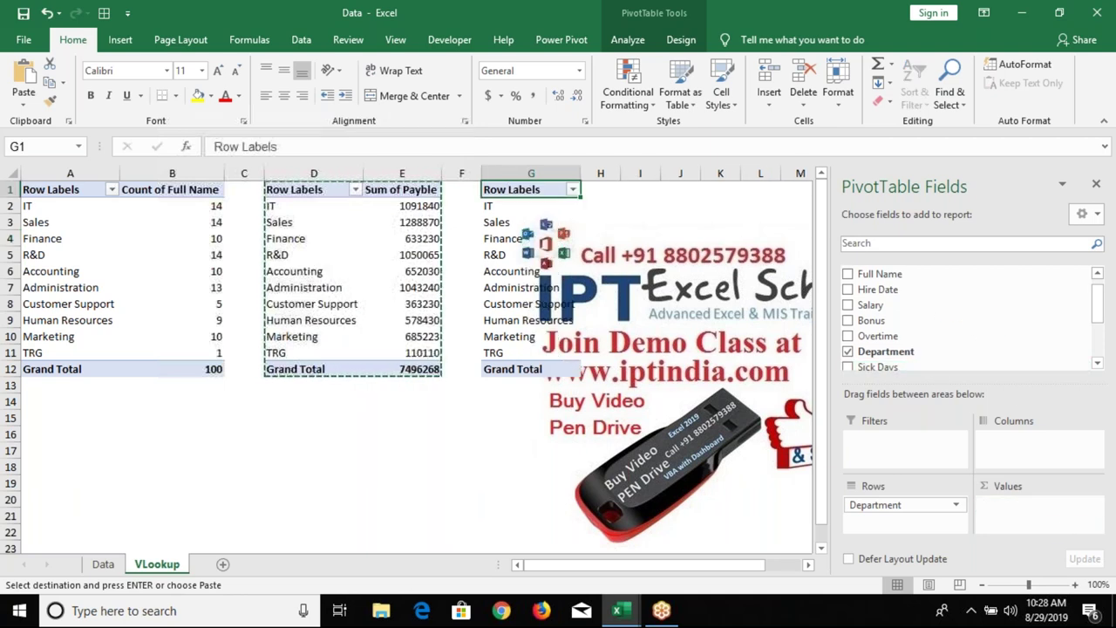
{"action": "left_click_drag", "start_coordinate": [933, 370], "coordinate": [1038, 516]}
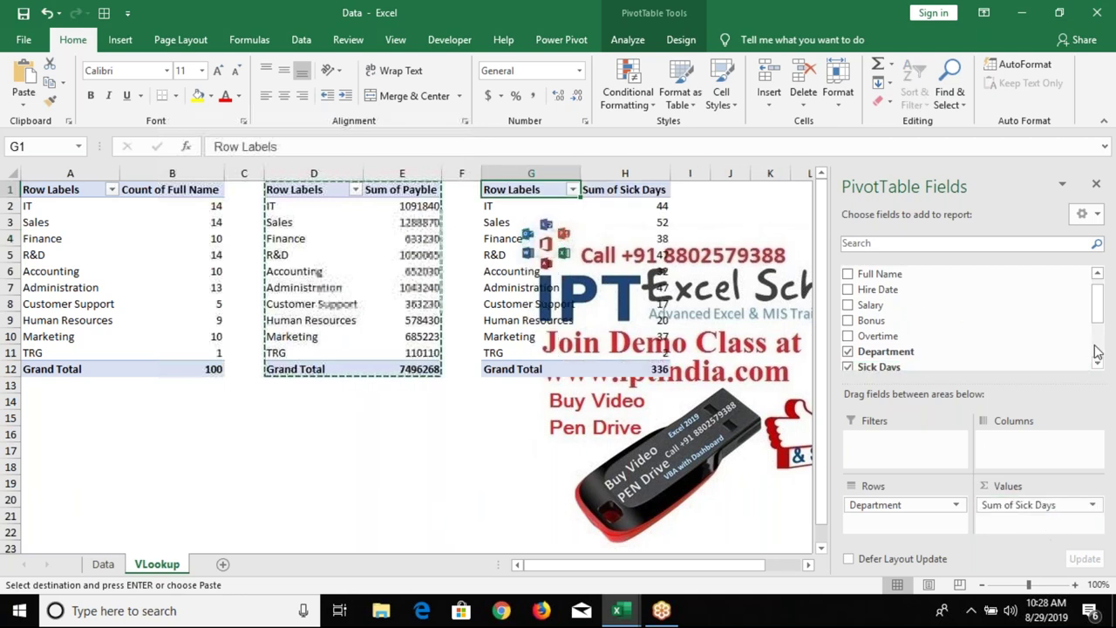
{"action": "scroll", "coordinate": [1098, 352], "scroll_direction": "down", "scroll_amount": 2}
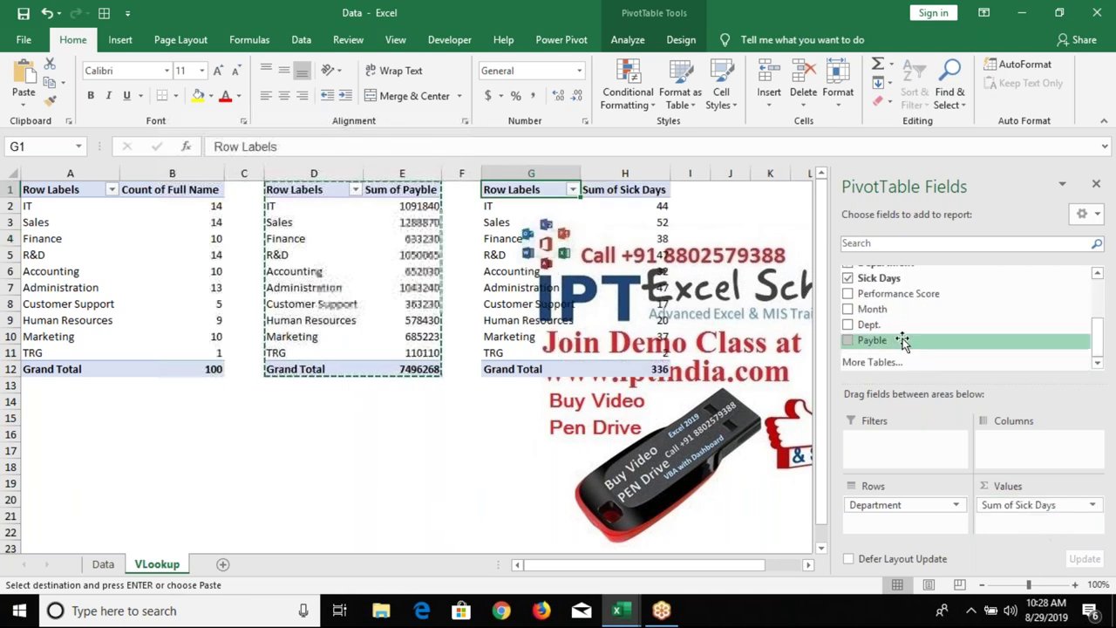
{"action": "mouse_move", "coordinate": [898, 294]}
{"action": "left_mouse_down"}
{"action": "mouse_move", "coordinate": [1012, 454]}
{"action": "mouse_move", "coordinate": [1038, 449]}
{"action": "left_mouse_up"}
{"action": "left_click", "coordinate": [462, 417]}
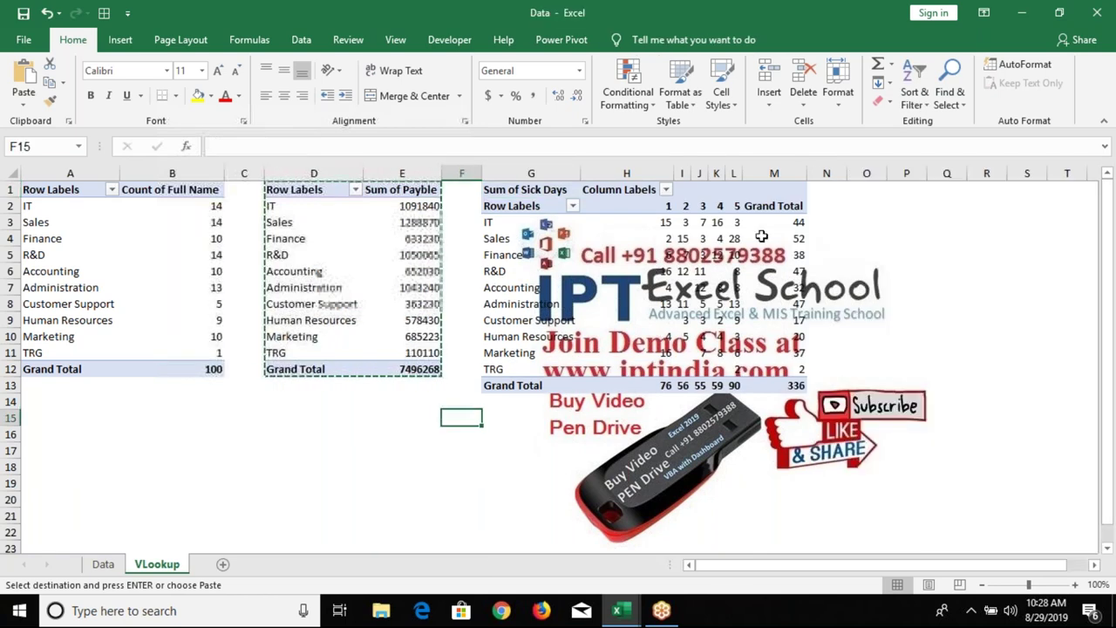
{"action": "left_click", "coordinate": [761, 236]}
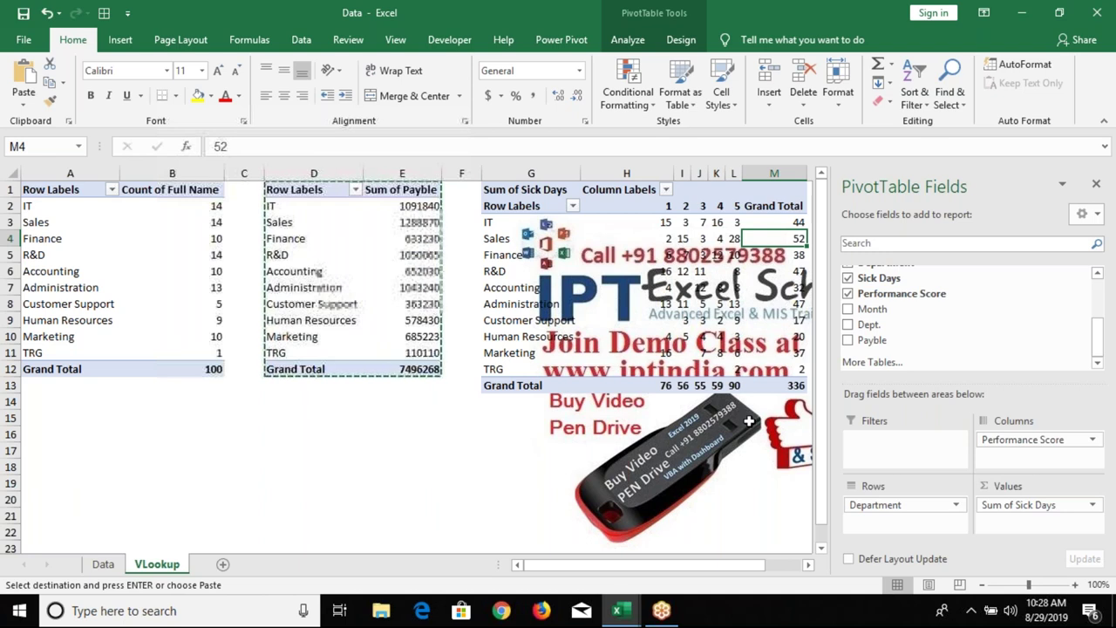
{"action": "key", "text": "Escape"}
- Add Month as a report filter on the head-count pivot and try filtering to Jan
{"action": "left_click", "coordinate": [180, 315]}
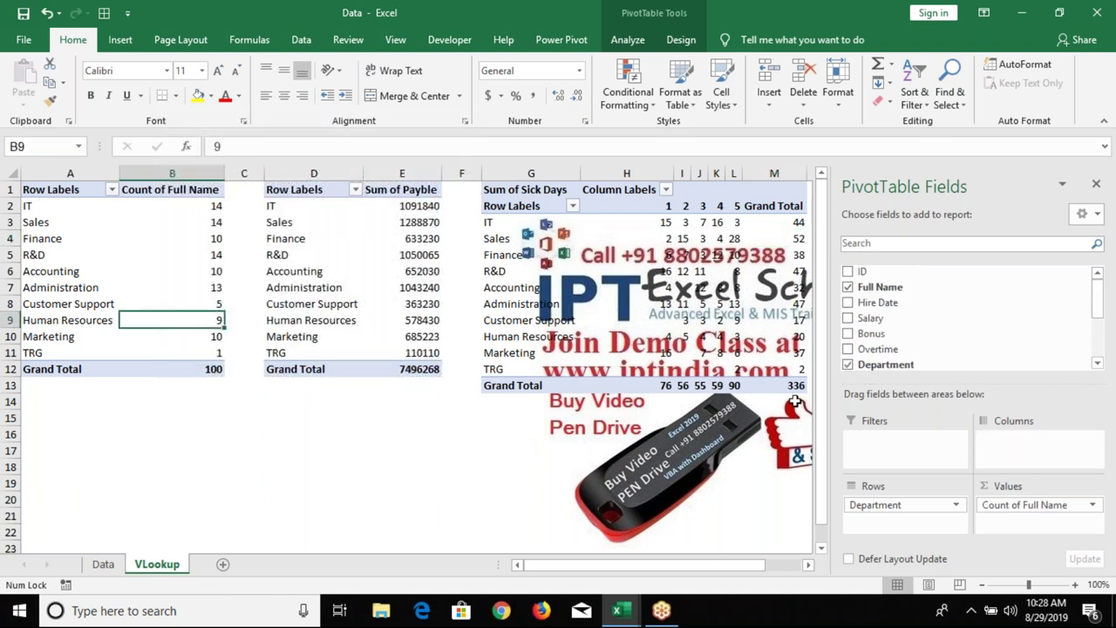
{"action": "left_click_drag", "start_coordinate": [1101, 310], "coordinate": [1101, 349]}
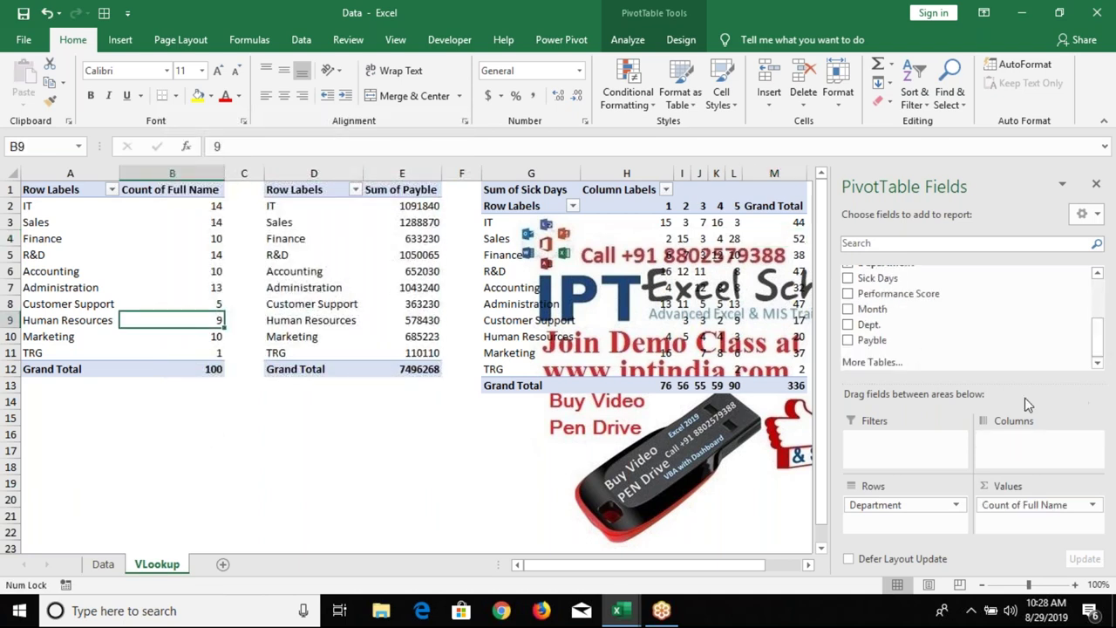
{"action": "left_click_drag", "start_coordinate": [886, 321], "coordinate": [923, 442]}
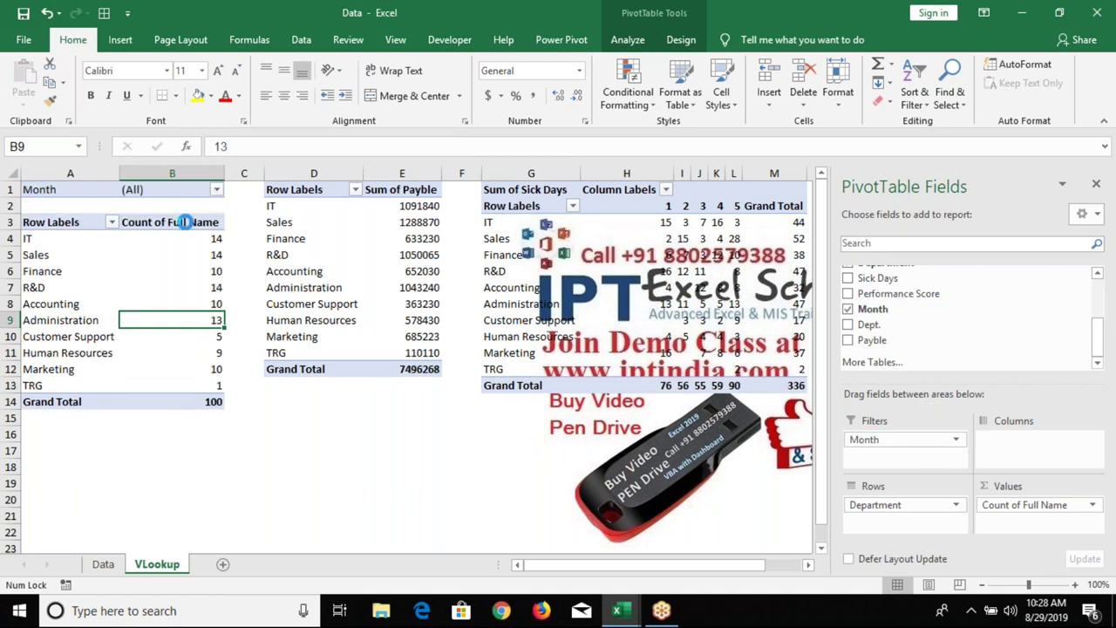
{"action": "left_click", "coordinate": [217, 189]}
{"action": "left_click", "coordinate": [58, 255]}
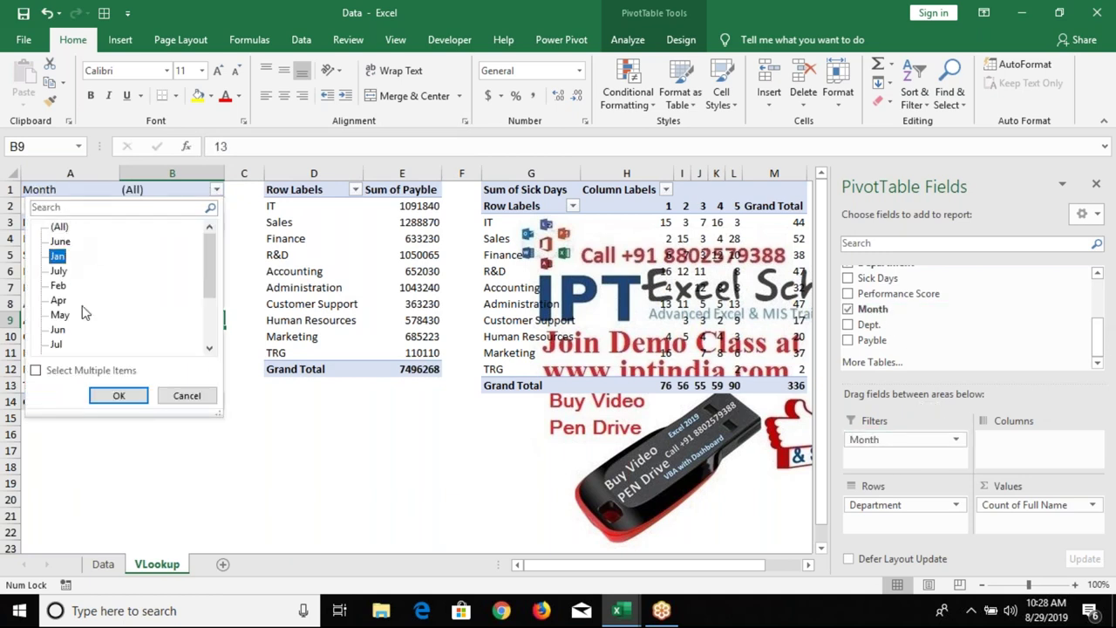
{"action": "left_click", "coordinate": [131, 395]}
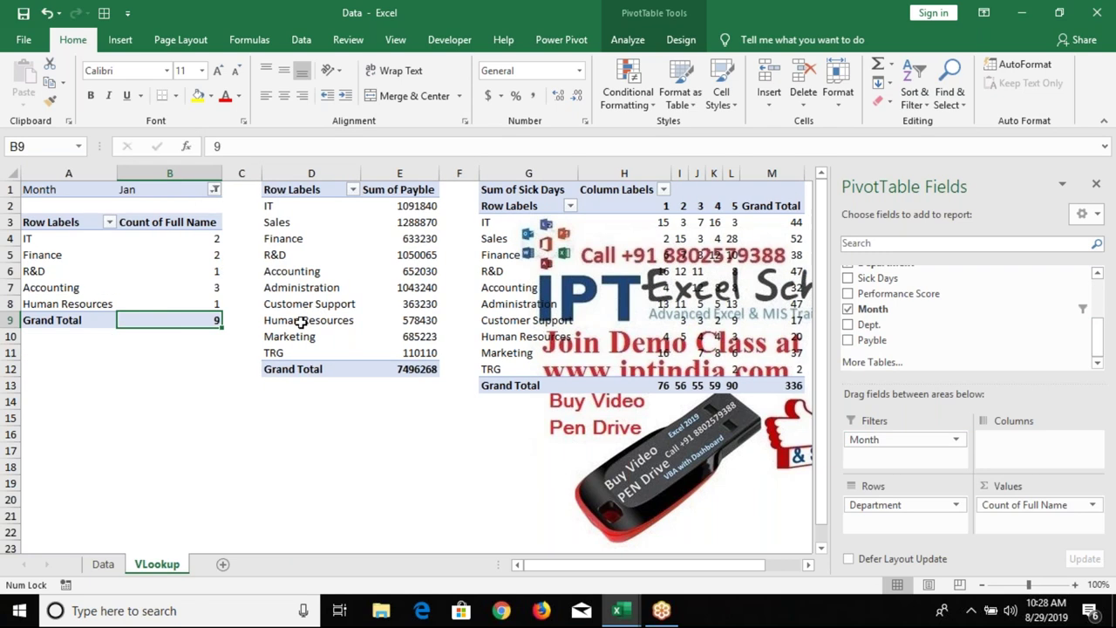
{"action": "left_click_drag", "start_coordinate": [301, 322], "coordinate": [532, 320]}
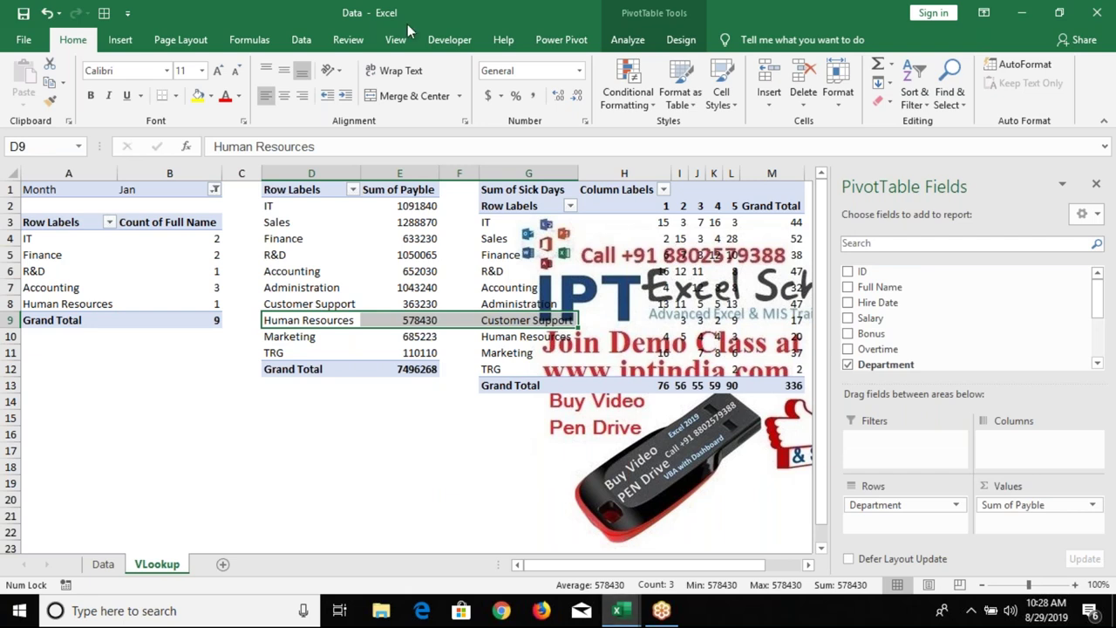
- Reset the Month filter back to (All)
{"action": "left_click", "coordinate": [214, 190]}
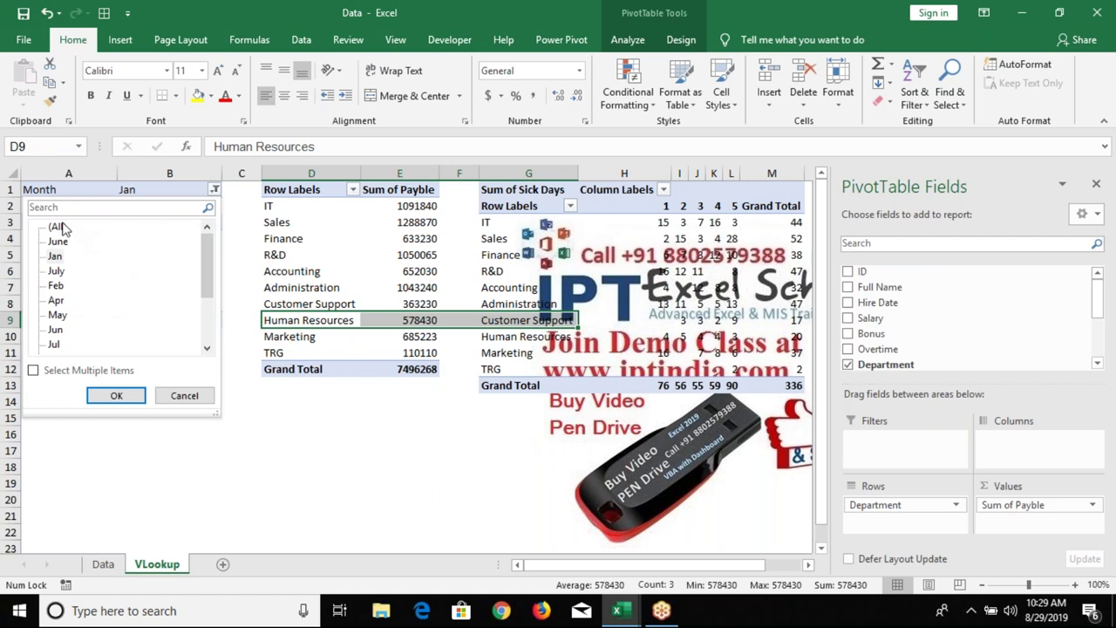
{"action": "left_click", "coordinate": [112, 396]}
{"action": "key", "text": "ctrl+z"}
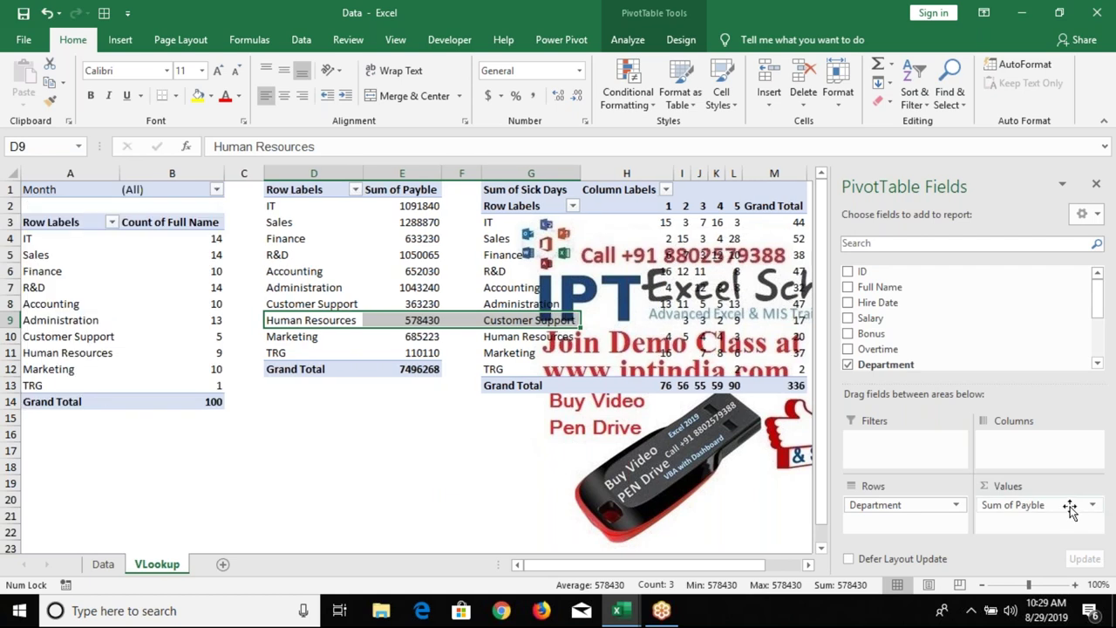
{"action": "left_click", "coordinate": [401, 289]}
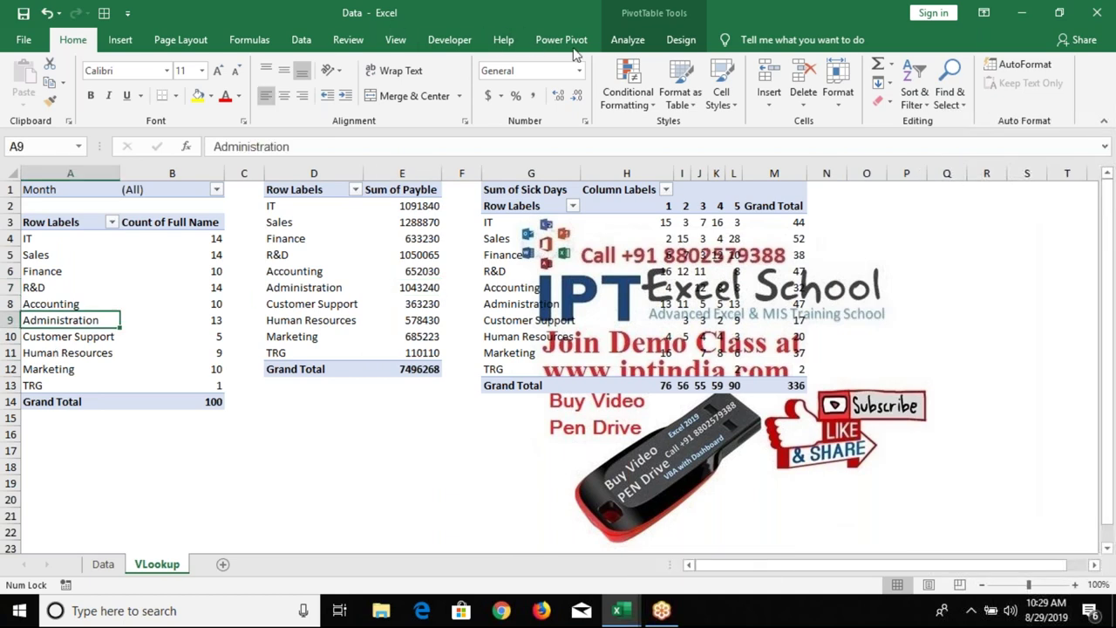
- Insert Month and Department slicers and stack them on the sheet's right side
{"action": "left_click", "coordinate": [628, 39]}
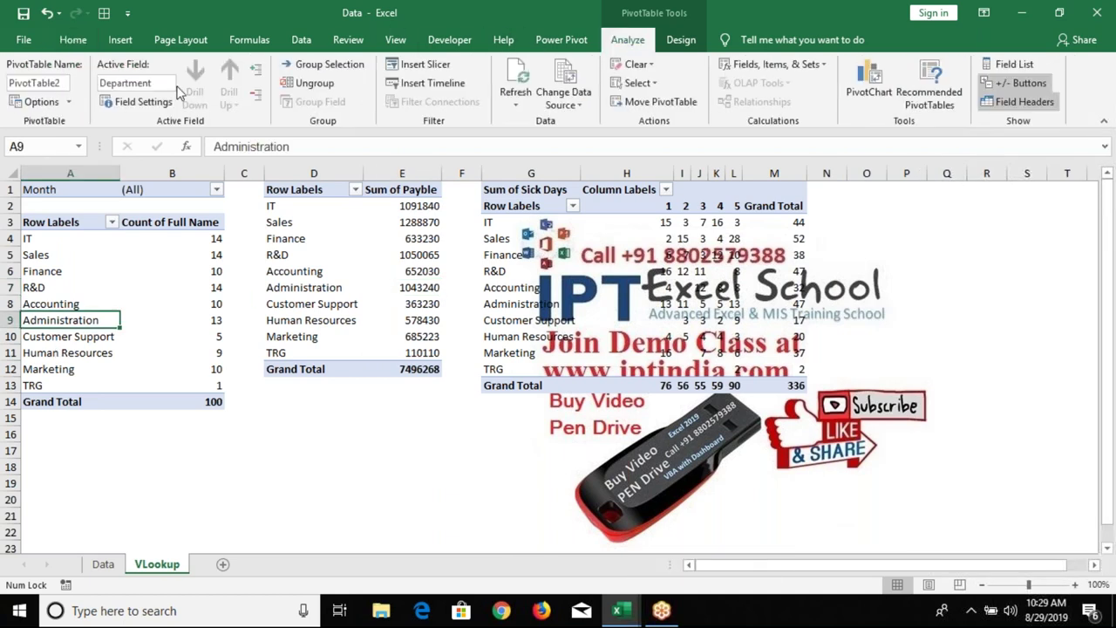
{"action": "left_click", "coordinate": [413, 68]}
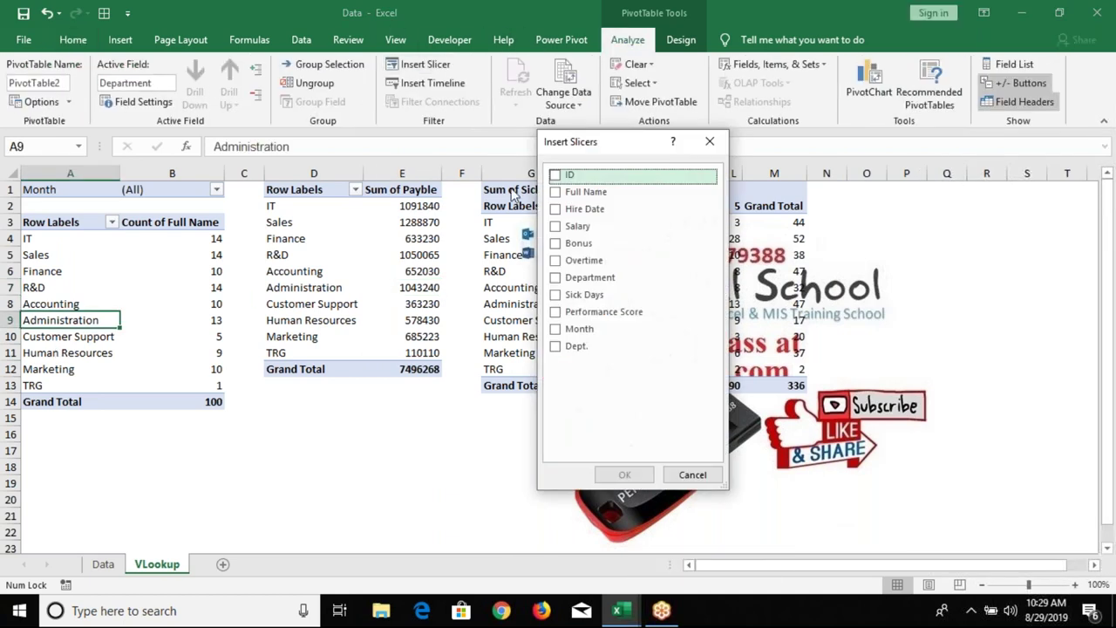
{"action": "left_click", "coordinate": [556, 332]}
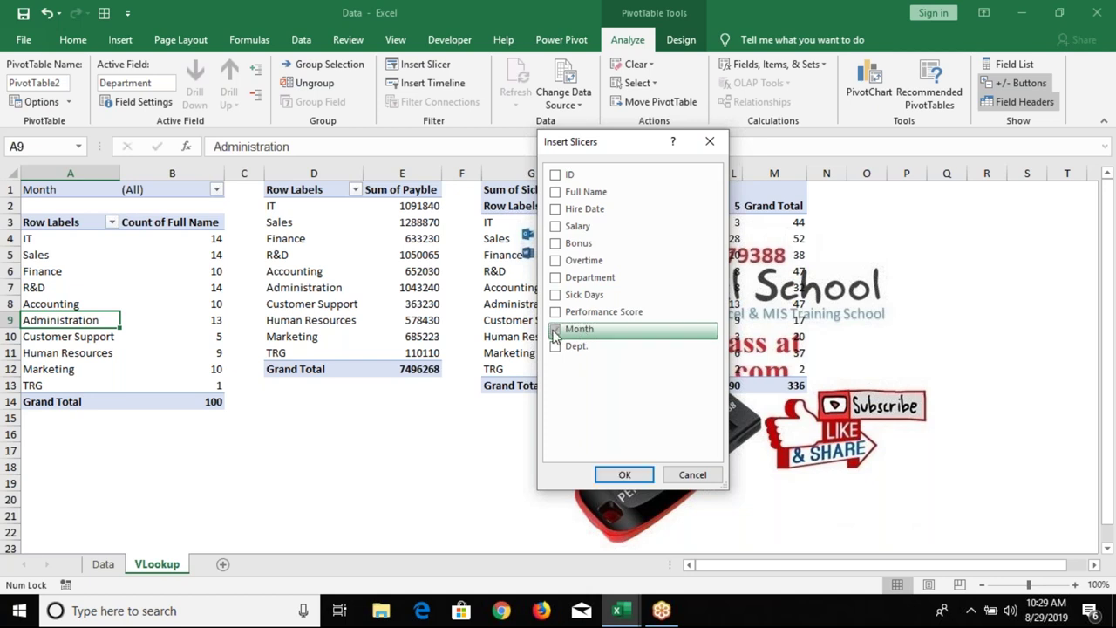
{"action": "left_click", "coordinate": [556, 278]}
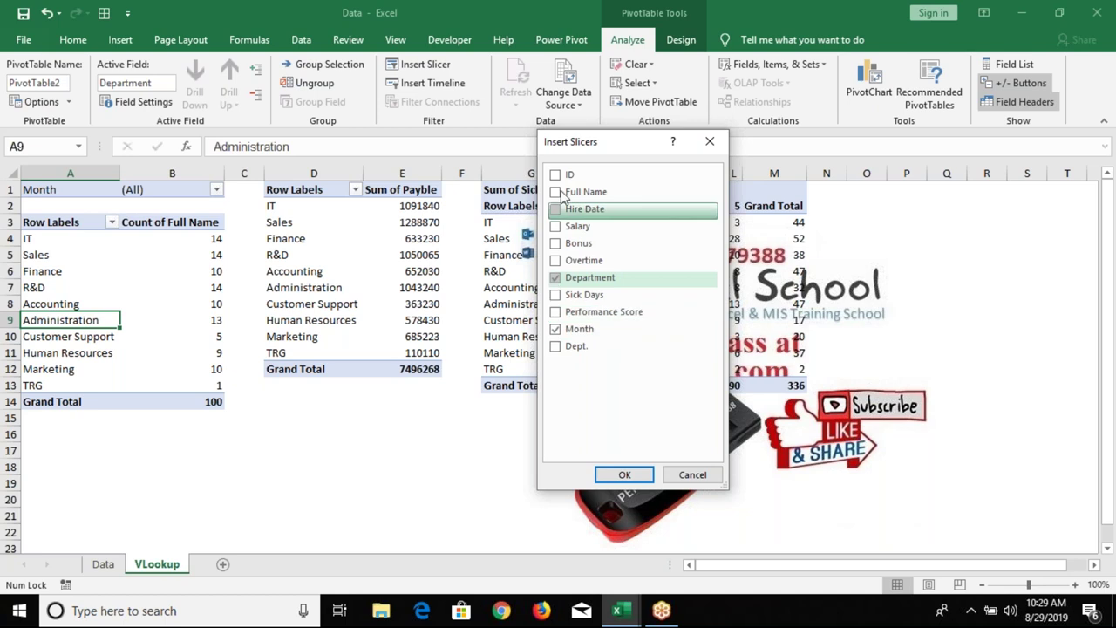
{"action": "left_click", "coordinate": [616, 478]}
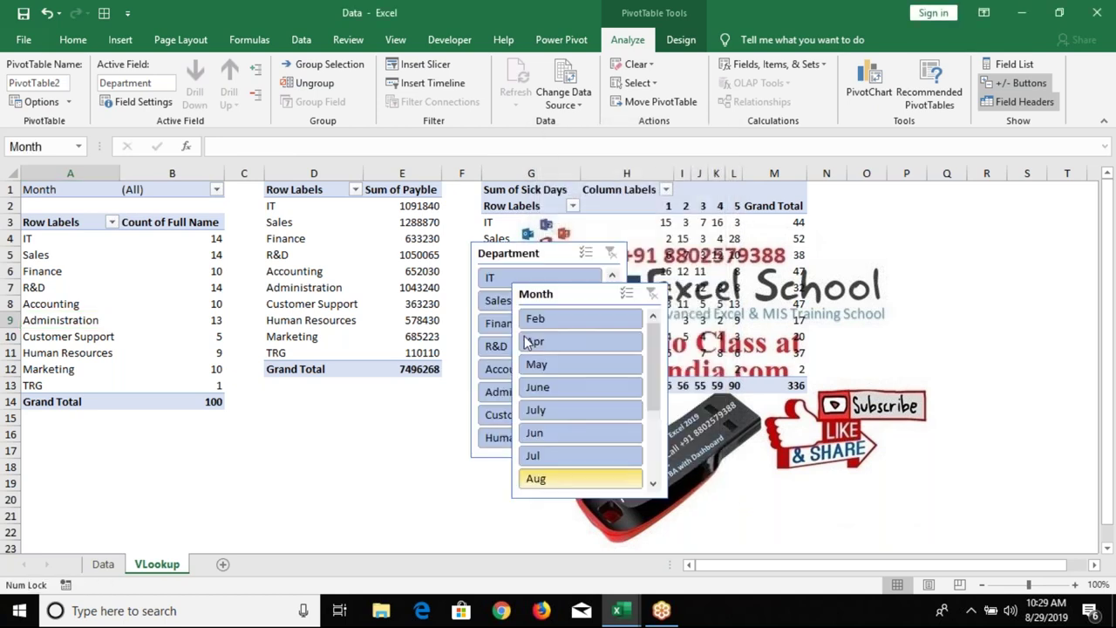
{"action": "mouse_move", "coordinate": [583, 288]}
{"action": "left_mouse_down"}
{"action": "mouse_move", "coordinate": [926, 278]}
{"action": "mouse_move", "coordinate": [961, 188]}
{"action": "left_mouse_up"}
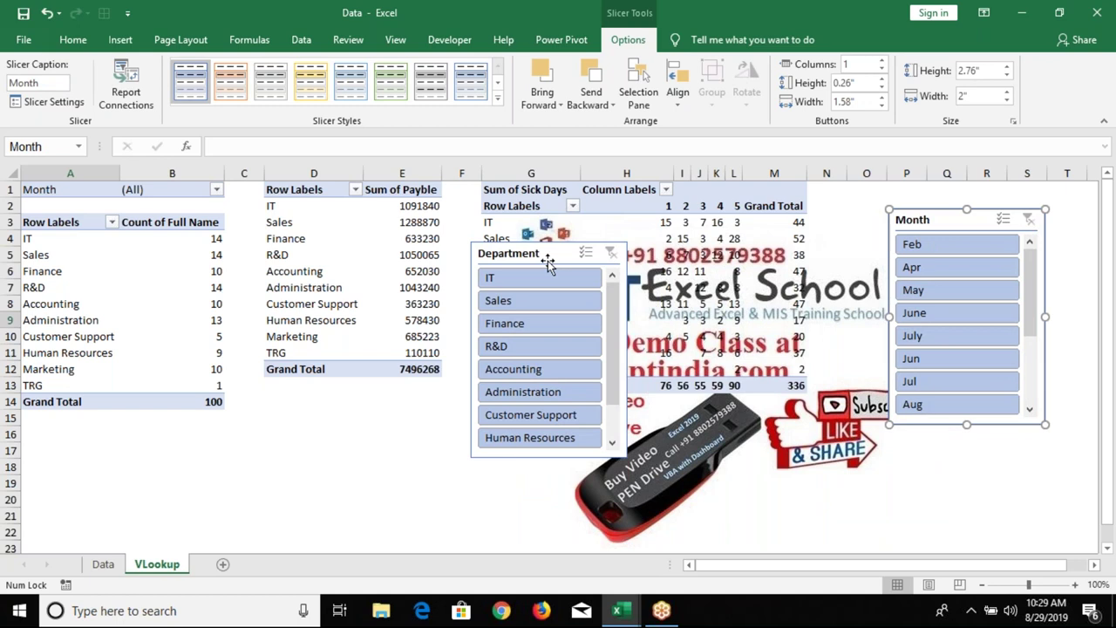
{"action": "mouse_move", "coordinate": [539, 254]}
{"action": "left_mouse_down"}
{"action": "mouse_move", "coordinate": [957, 454]}
{"action": "mouse_move", "coordinate": [957, 444]}
{"action": "left_mouse_up"}
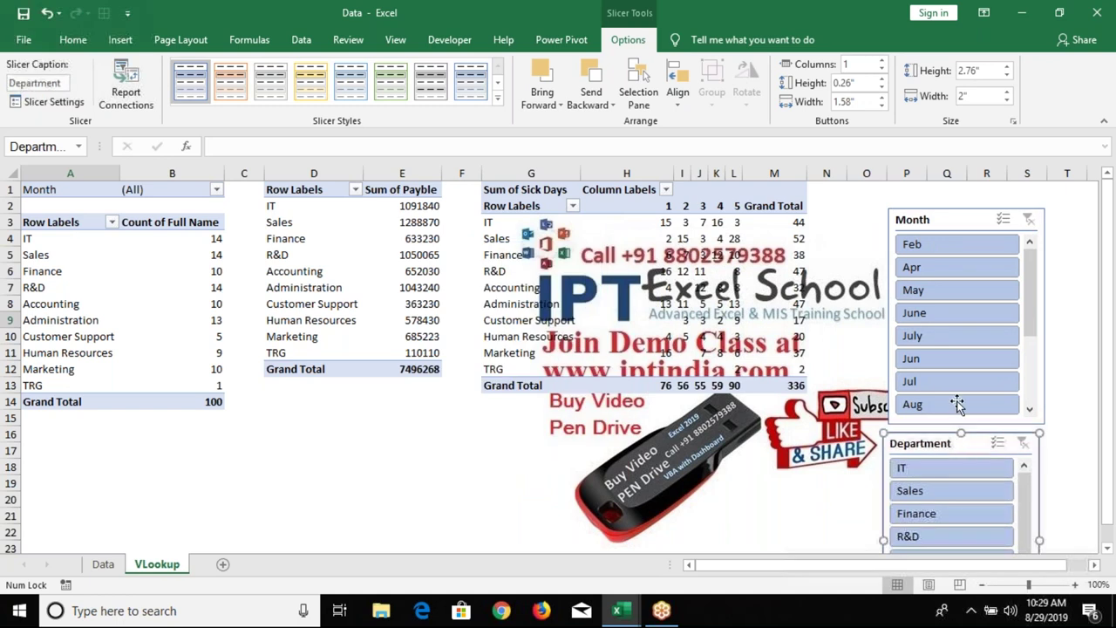
- Test the Month slicer with Apr, then reset the Month filter to all months
{"action": "left_click", "coordinate": [920, 275]}
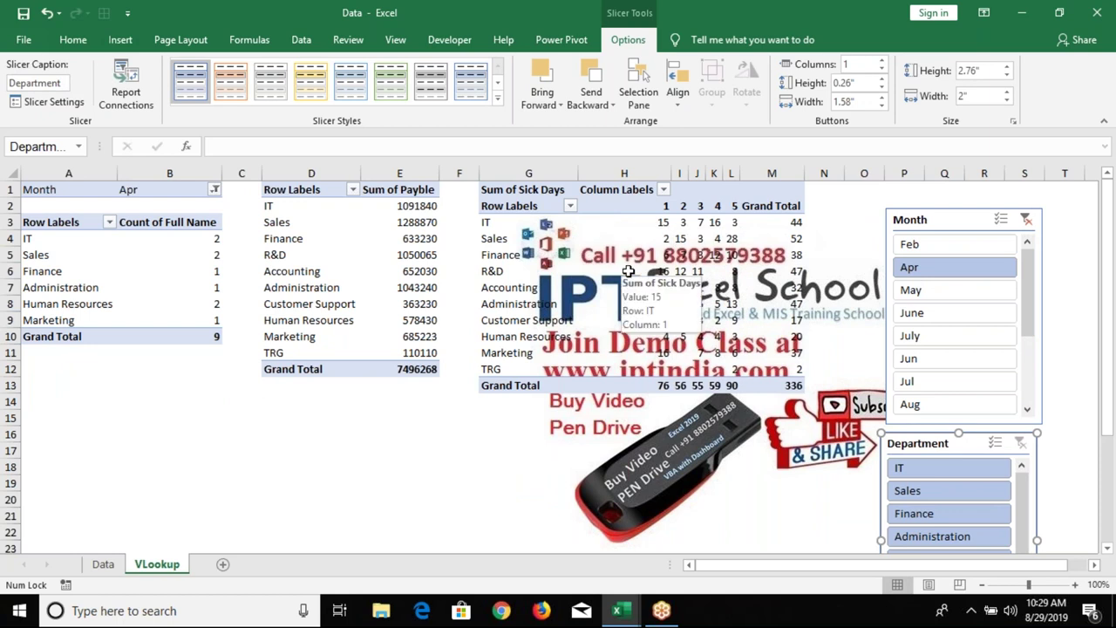
{"action": "left_click", "coordinate": [211, 190]}
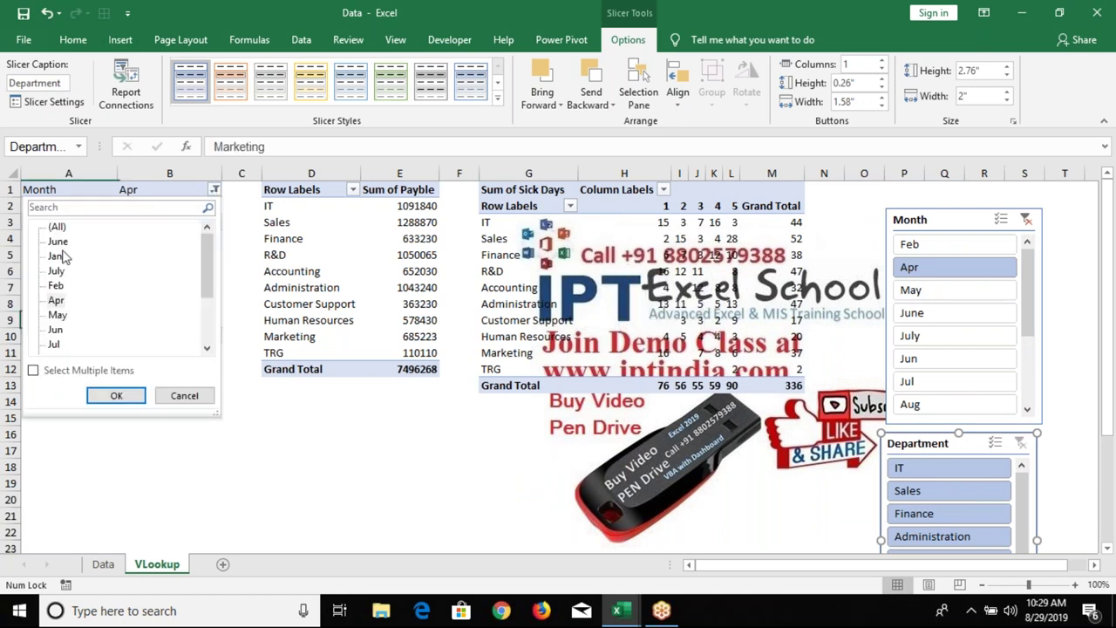
{"action": "left_click", "coordinate": [114, 396]}
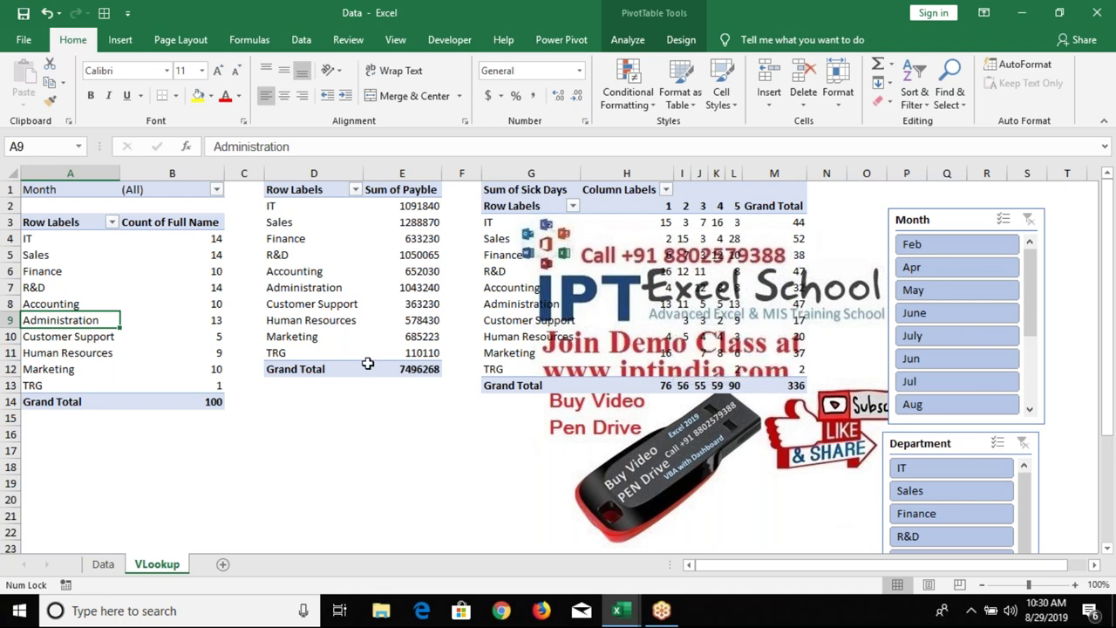
- Connect the Month slicer to the Payble pivot table via Filter Connections
{"action": "left_click", "coordinate": [338, 287]}
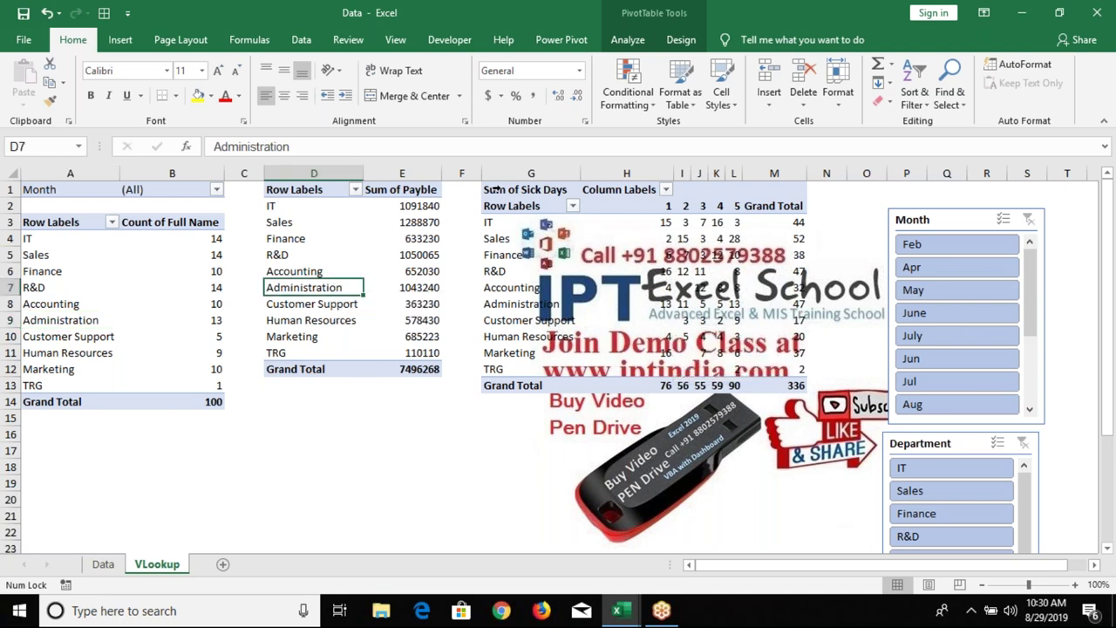
{"action": "left_click", "coordinate": [625, 40]}
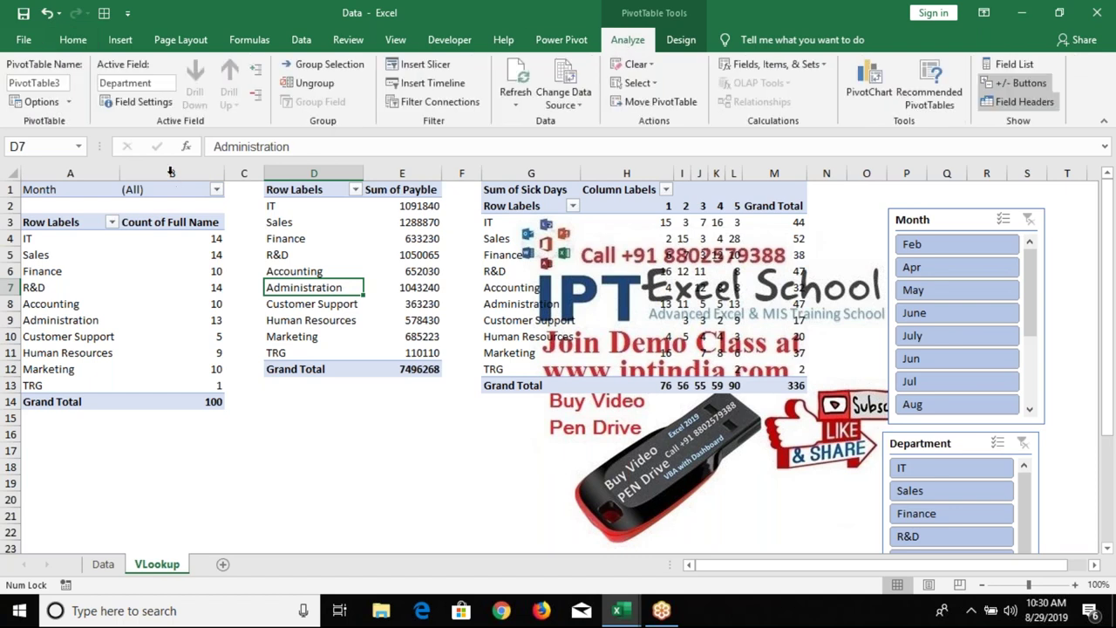
{"action": "left_click", "coordinate": [415, 103]}
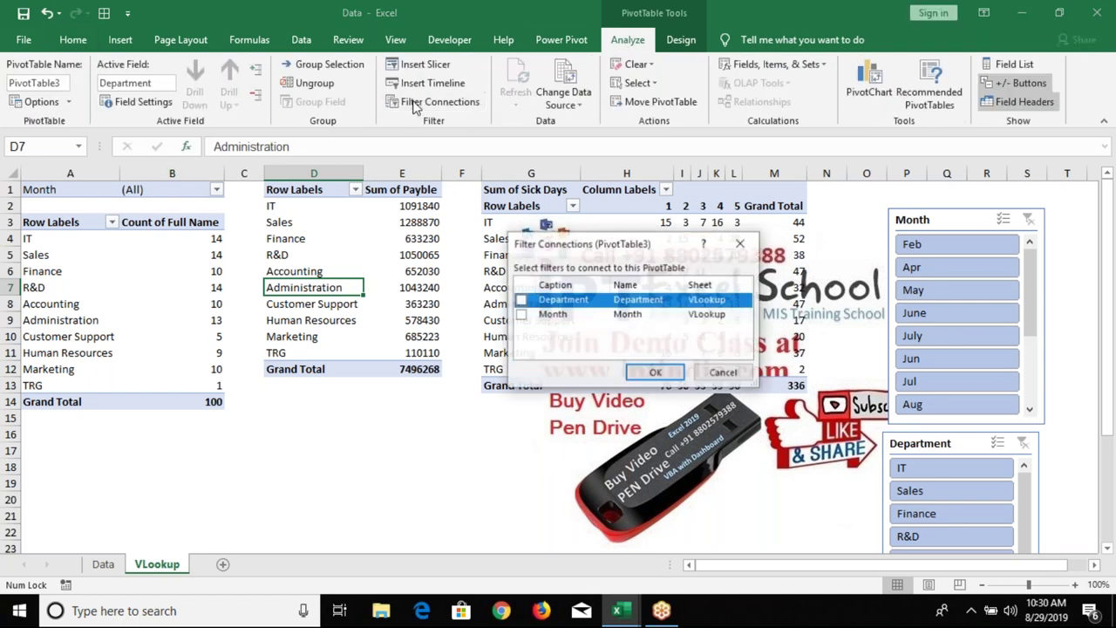
{"action": "left_click", "coordinate": [524, 319]}
{"action": "left_click", "coordinate": [522, 316]}
{"action": "left_click", "coordinate": [655, 374]}
- Connect both the Month and Department slicers to the Sick Days pivot table
{"action": "left_click", "coordinate": [536, 275]}
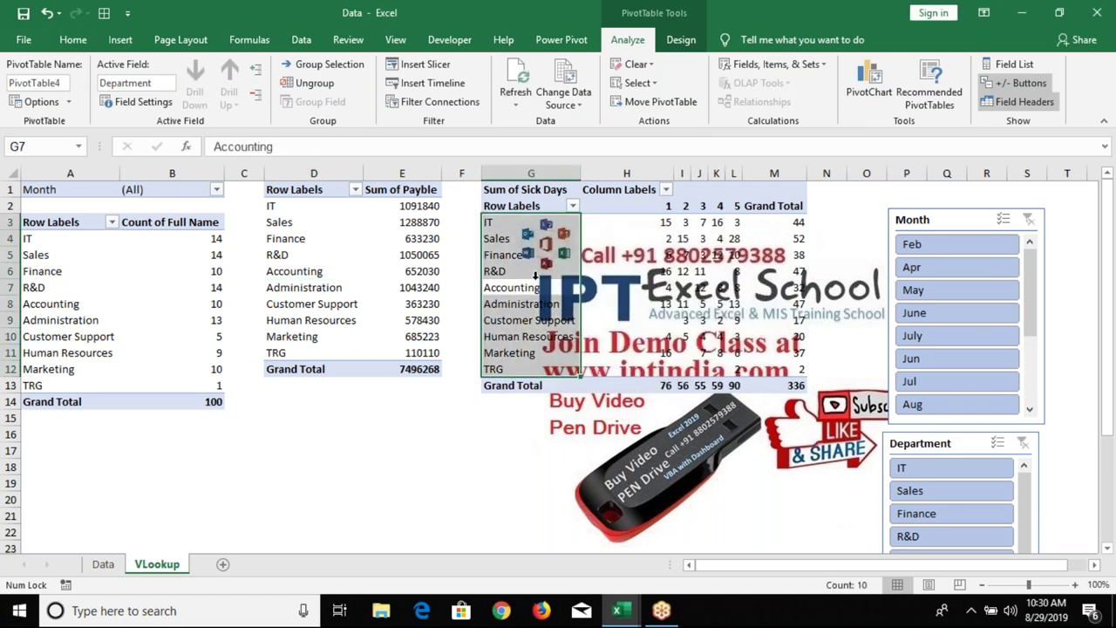
{"action": "left_click", "coordinate": [418, 116]}
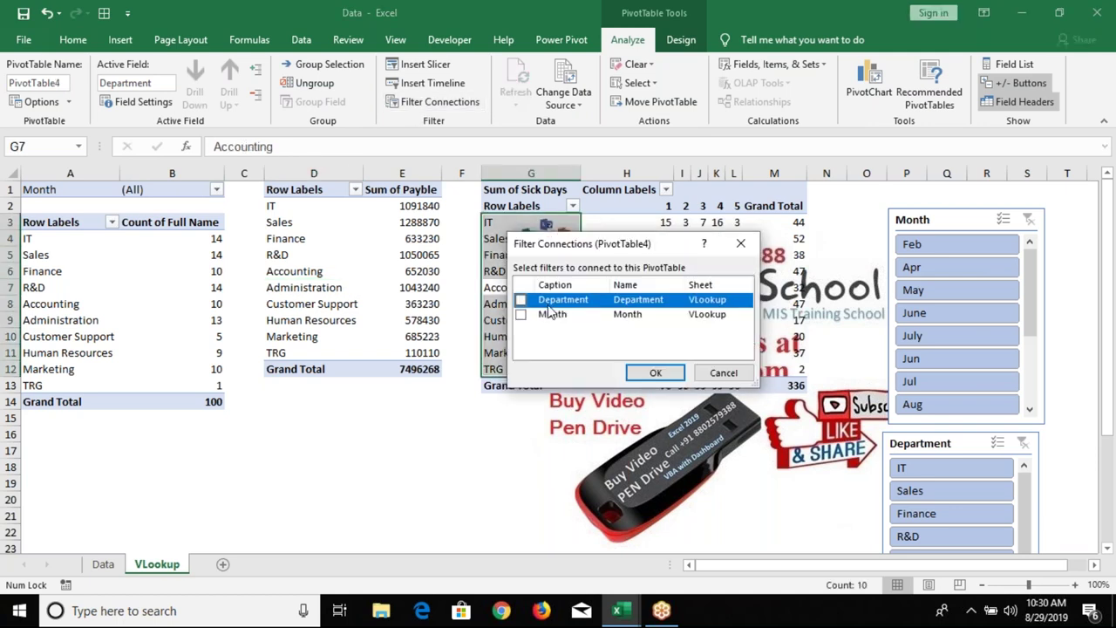
{"action": "left_click", "coordinate": [521, 315]}
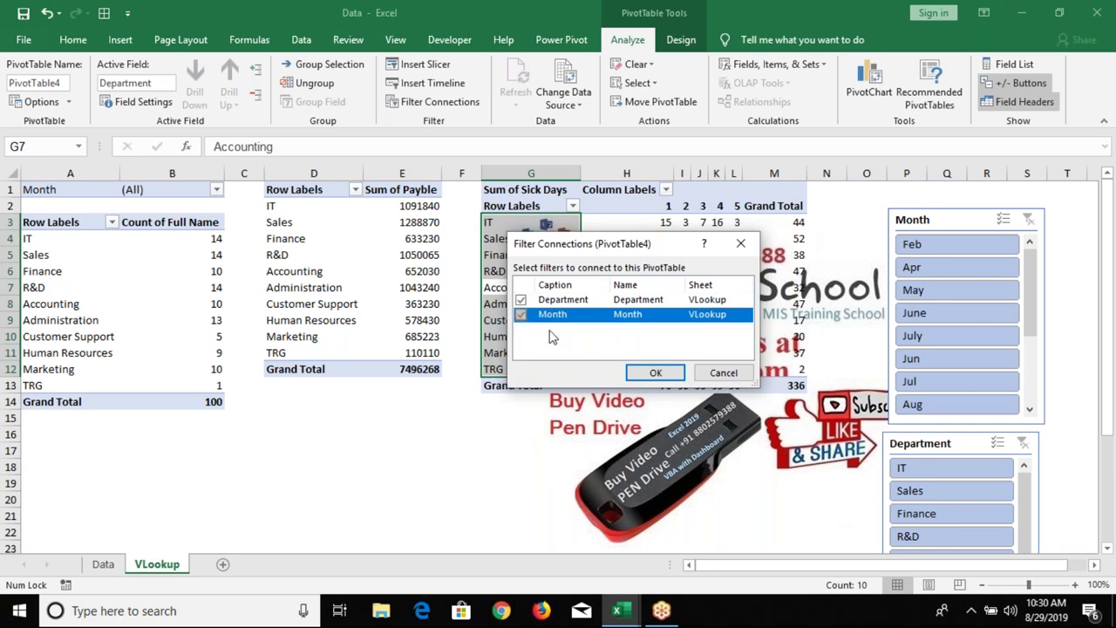
{"action": "left_click", "coordinate": [655, 372]}
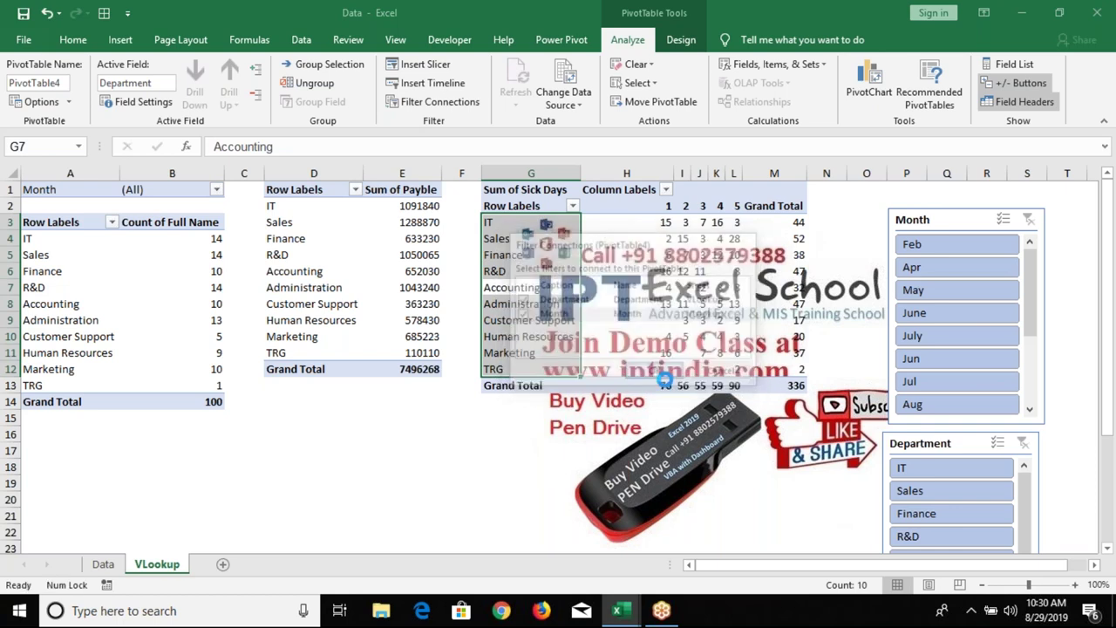
{"action": "left_click", "coordinate": [505, 467]}
- Test the slicers with Apr, May and IT, then clear both slicer filters
{"action": "left_click", "coordinate": [911, 268]}
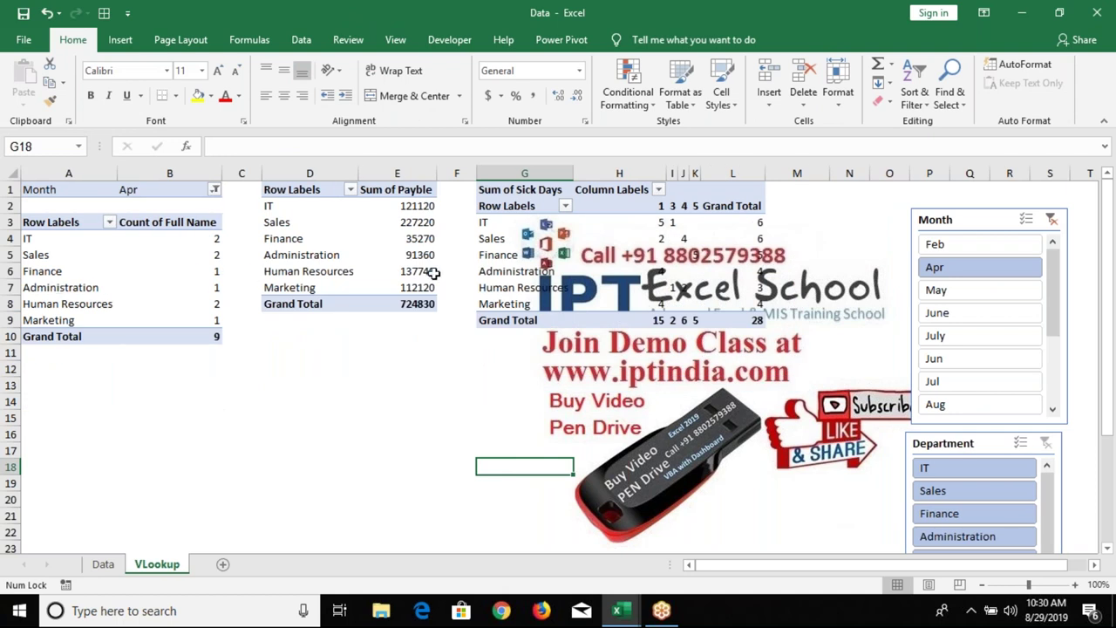
{"action": "left_click", "coordinate": [968, 291]}
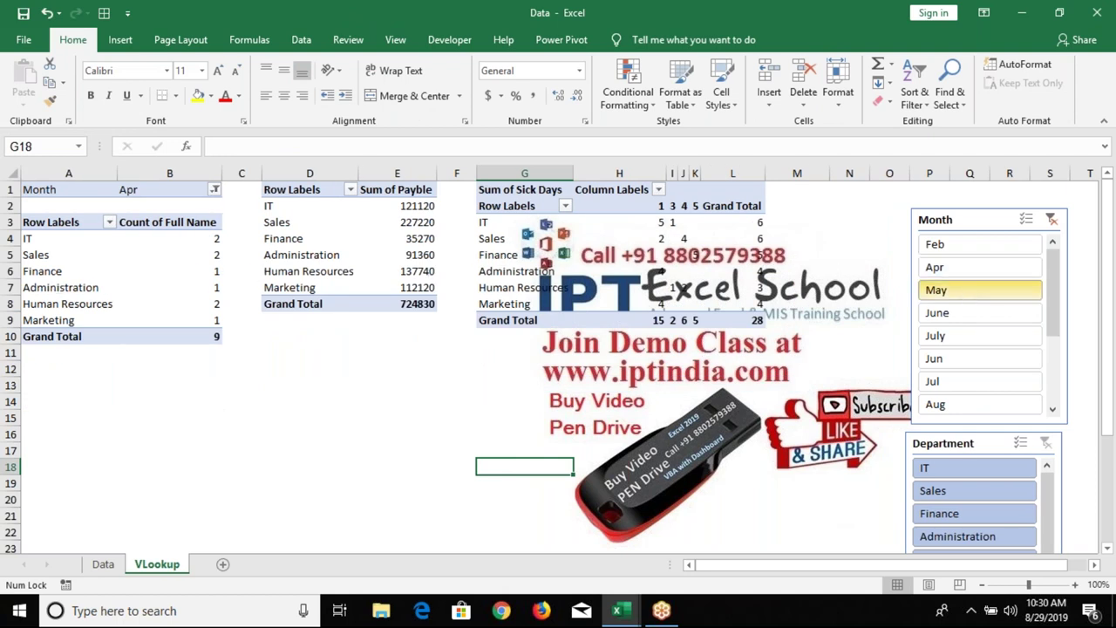
{"action": "left_click", "coordinate": [872, 468]}
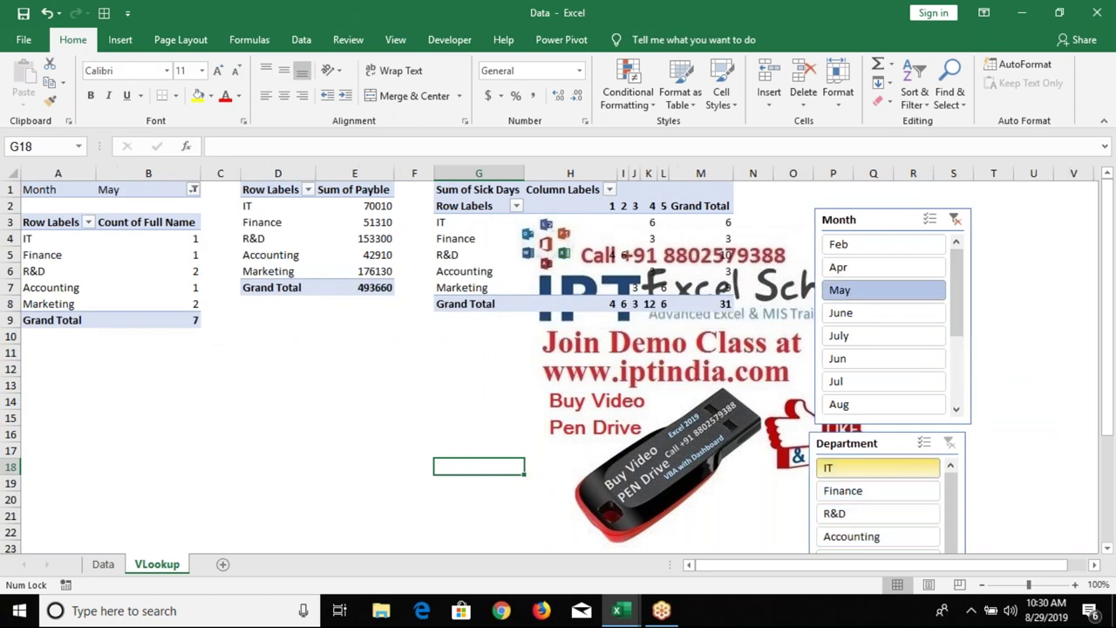
{"action": "left_click", "coordinate": [1002, 445]}
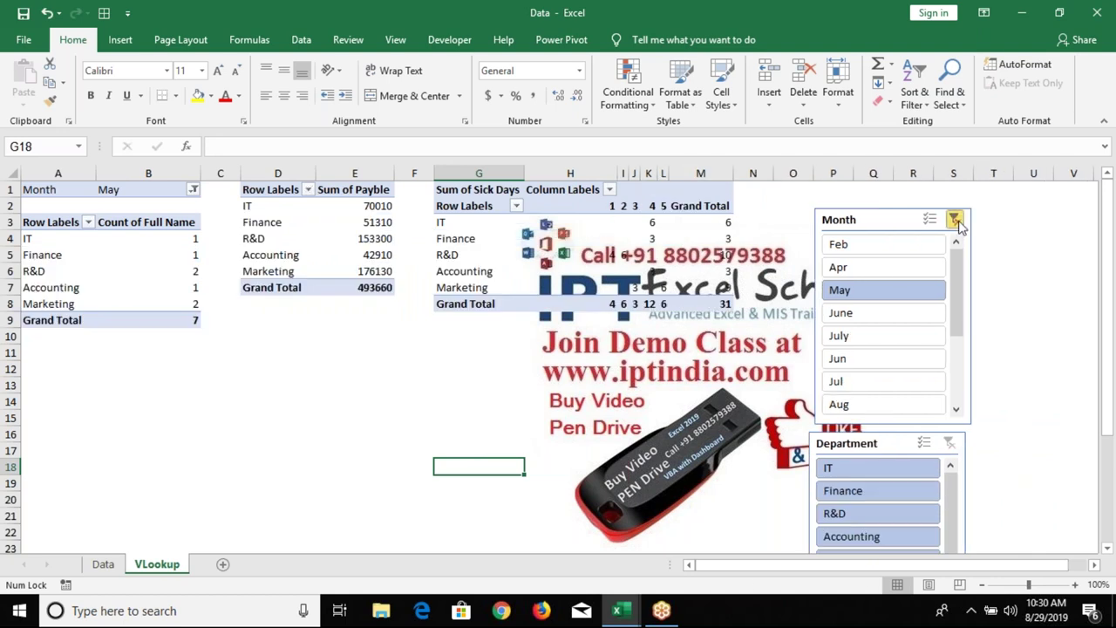
{"action": "left_click", "coordinate": [955, 219]}
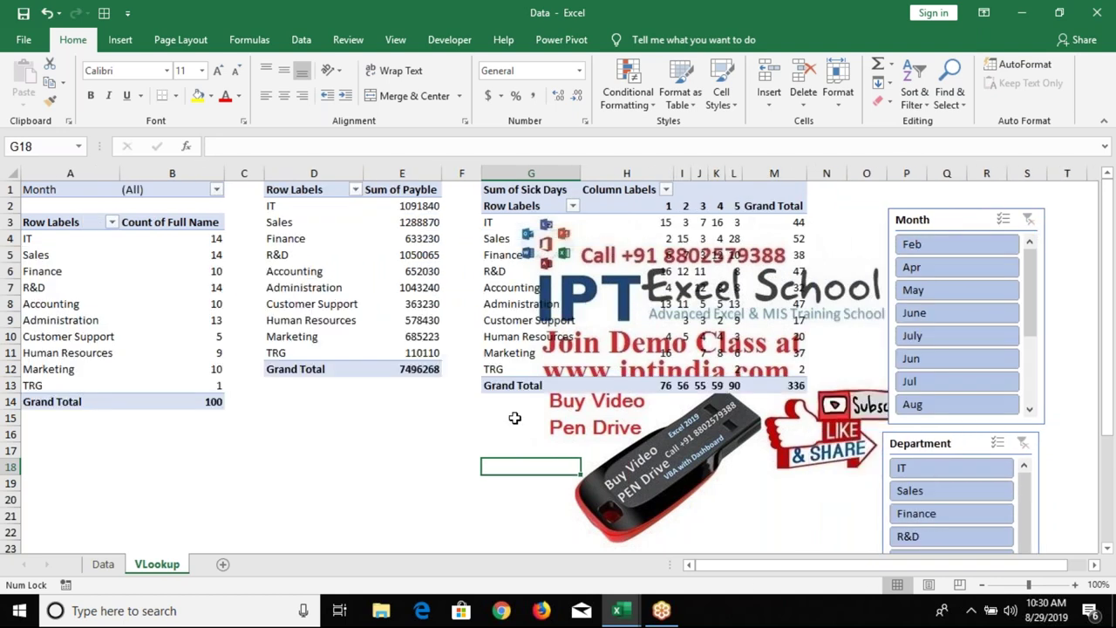
{"action": "left_click", "coordinate": [62, 339]}
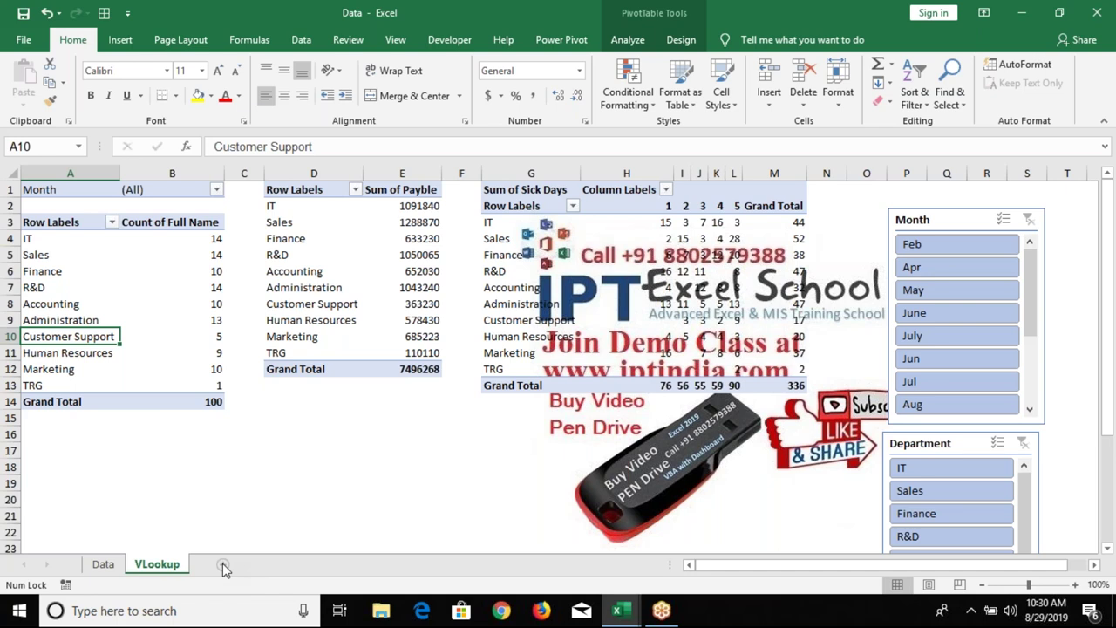
- Insert a new blank worksheet and name it Summary
{"action": "left_click", "coordinate": [224, 565]}
{"action": "type", "text": "Summary"}
{"action": "key", "text": "Return"}
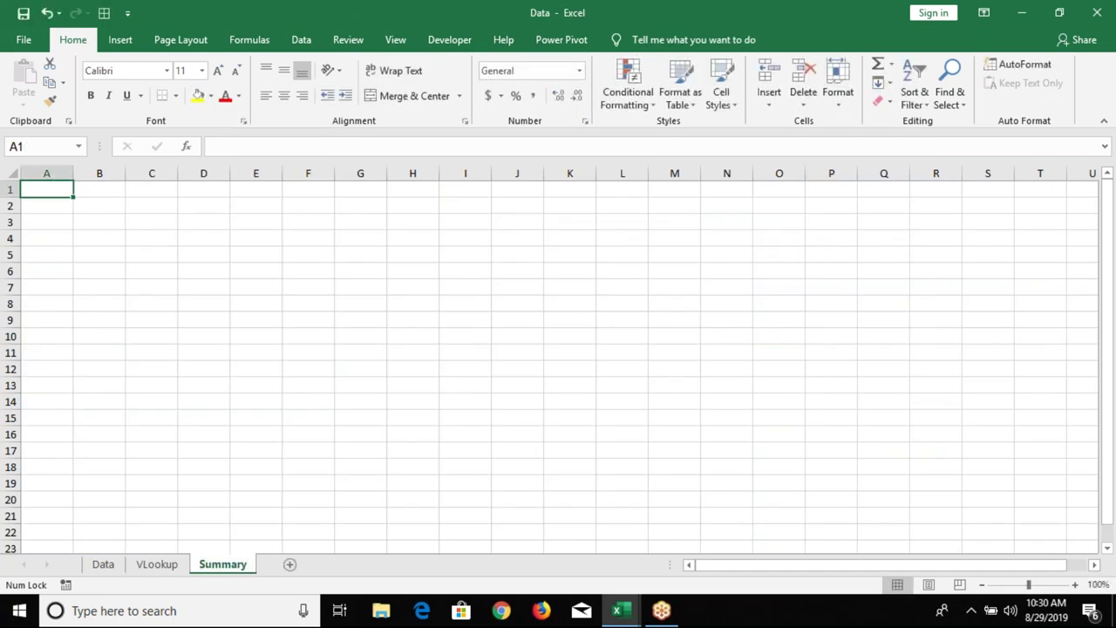
- Merge and centre A1:N3 and enter the title 'Monthly Emp. Salray Report'
{"action": "mouse_move", "coordinate": [117, 189]}
{"action": "left_mouse_down"}
{"action": "mouse_move", "coordinate": [751, 213]}
{"action": "mouse_move", "coordinate": [746, 221]}
{"action": "left_mouse_up"}
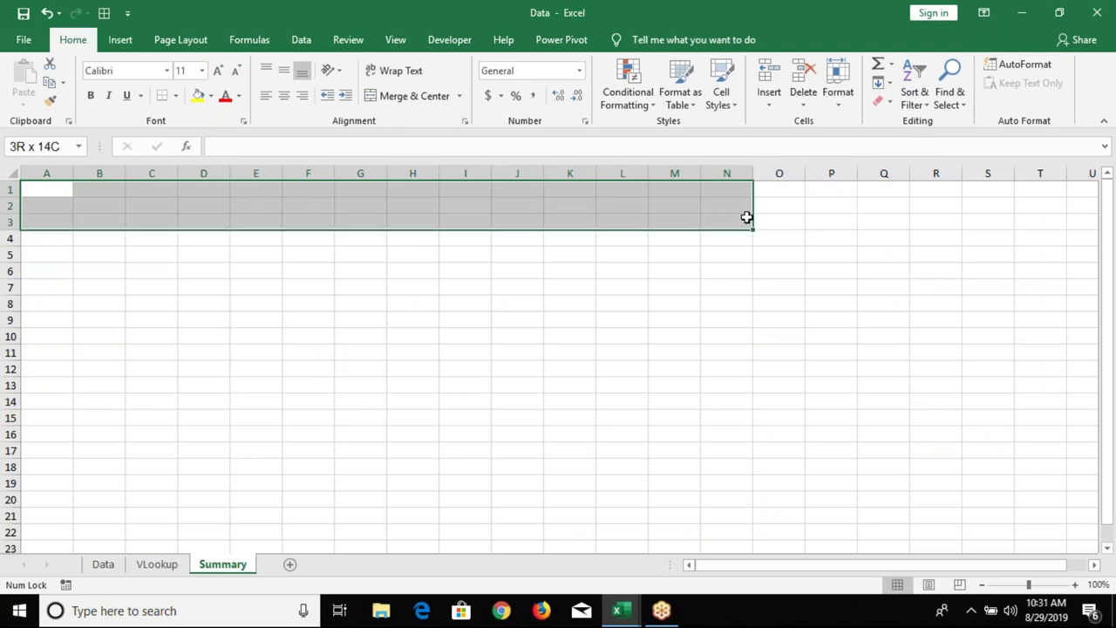
{"action": "left_click", "coordinate": [409, 96]}
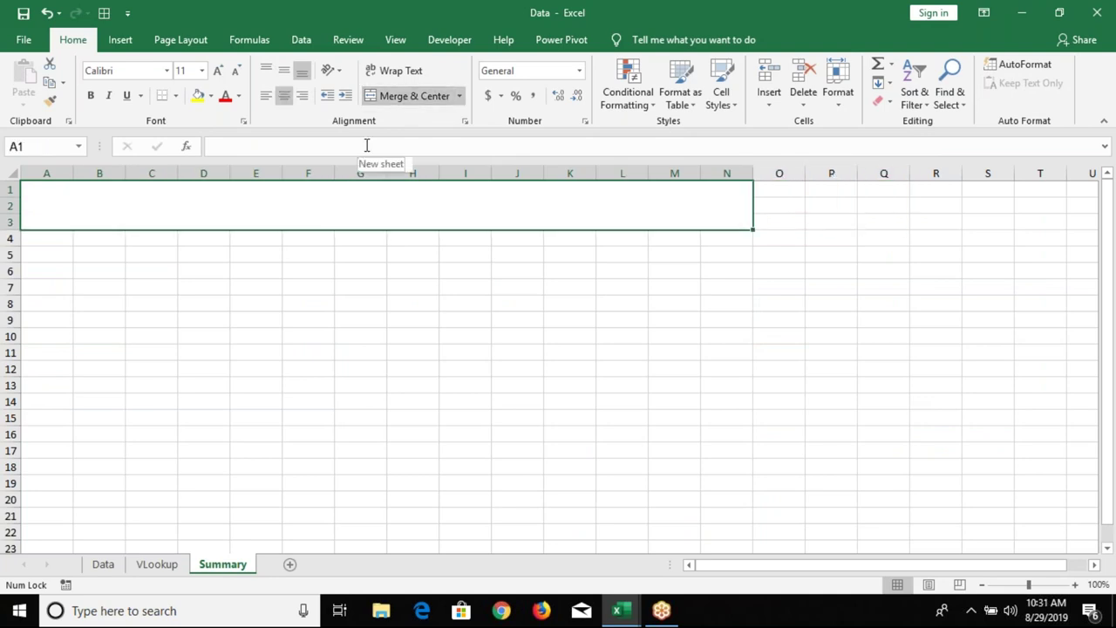
{"action": "type", "text": "MonthlyEm"}
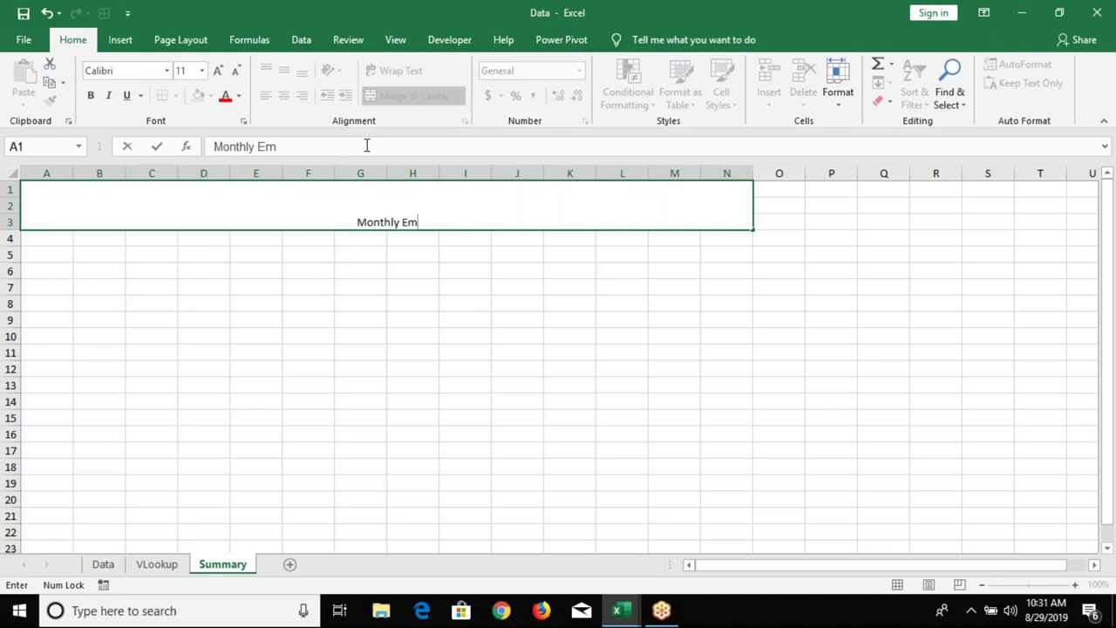
{"action": "type", "text": "p"}
{"action": "type", "text": ". Salra"}
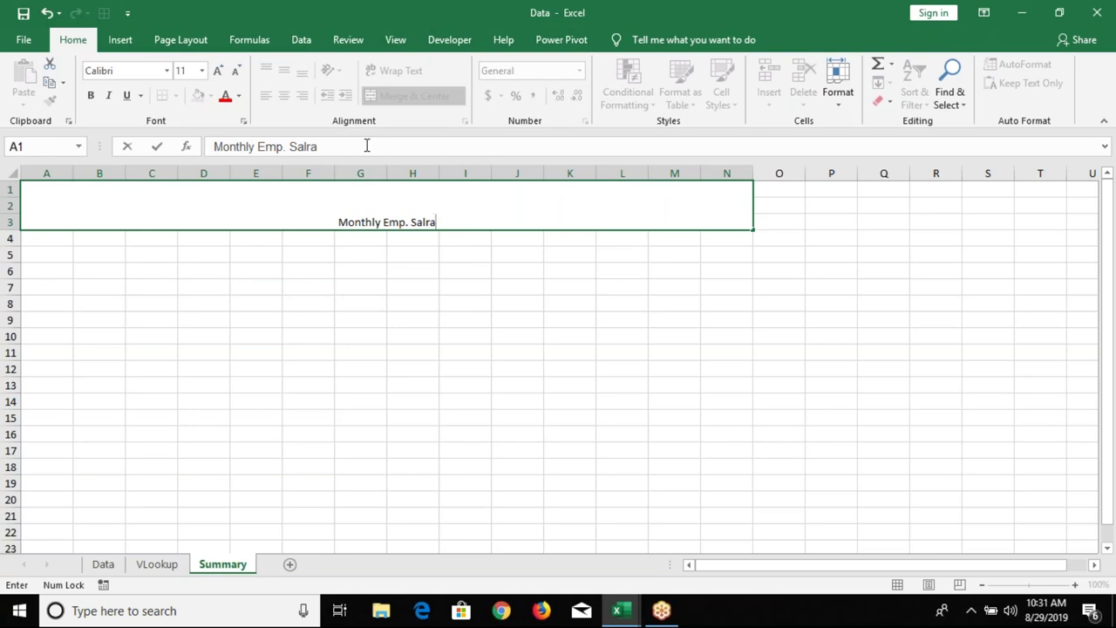
{"action": "type", "text": "y"}
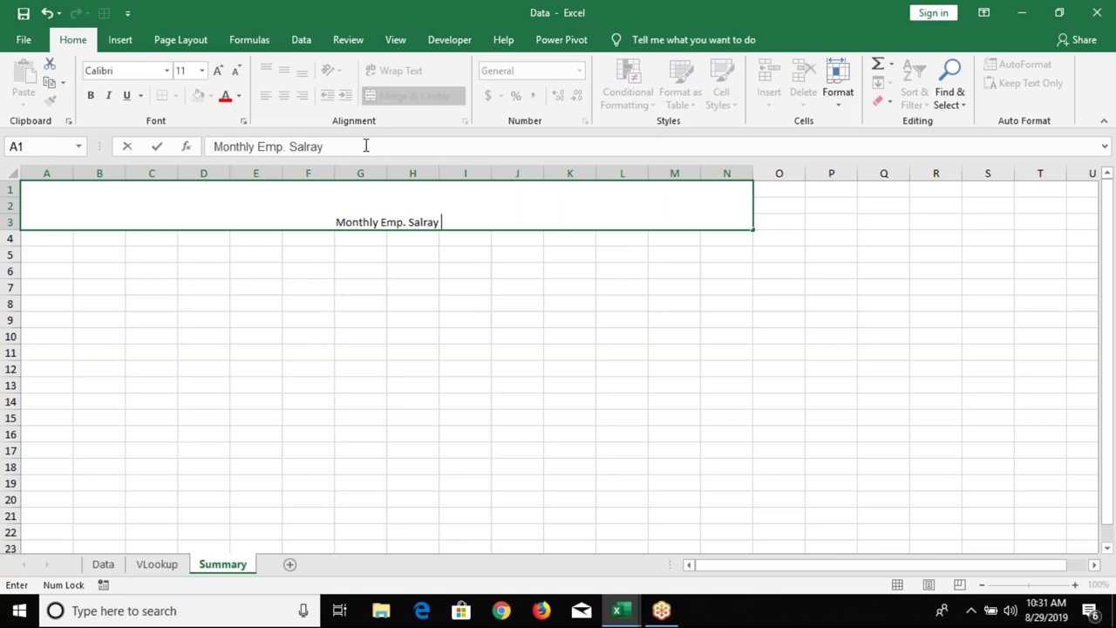
{"action": "type", "text": "E"}
{"action": "key", "text": "BackSpace"}
{"action": "type", "text": "Reprt"}
{"action": "key", "text": "BackSpace"}
{"action": "key", "text": "BackSpace"}
{"action": "key", "text": "BackSpace"}
{"action": "type", "text": "port"}
{"action": "key", "text": "Return"}
{"action": "key", "text": "Up"}
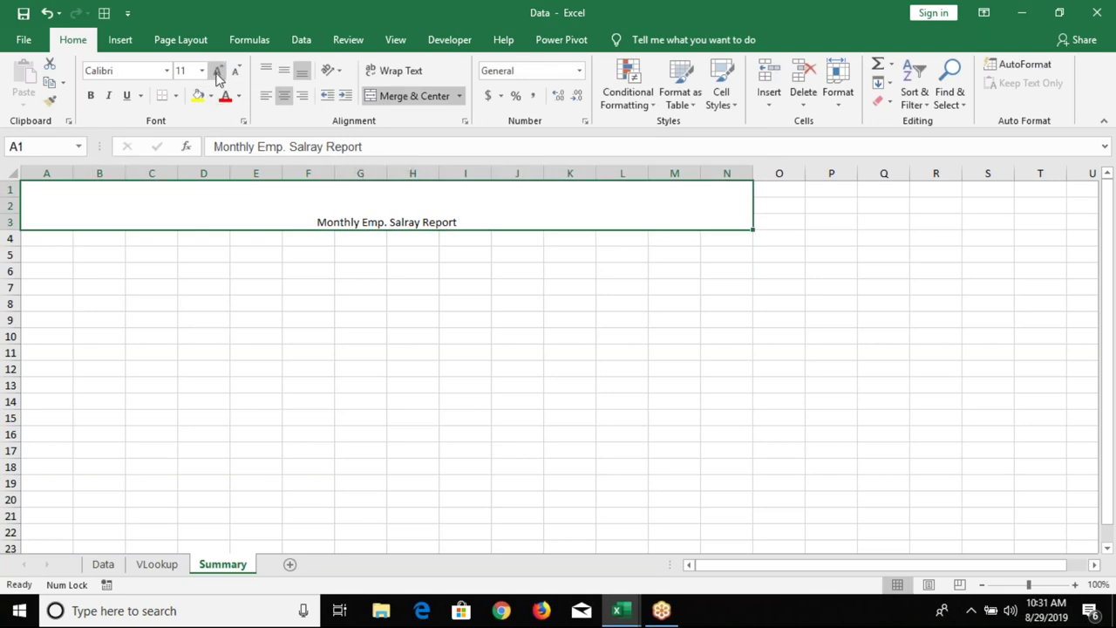
- Enlarge the title font to 28 points and underline it
{"action": "left_click", "coordinate": [321, 304]}
{"action": "left_click", "coordinate": [271, 217]}
{"action": "left_click", "coordinate": [218, 70]}
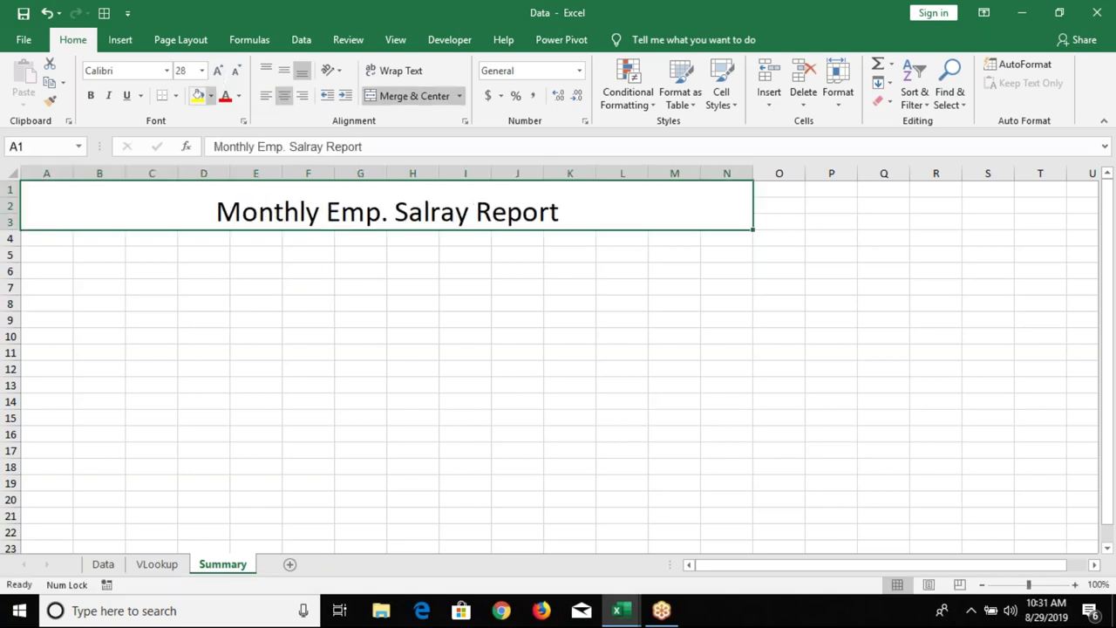
{"action": "left_click", "coordinate": [107, 267]}
{"action": "left_click", "coordinate": [247, 206]}
{"action": "left_click", "coordinate": [127, 95]}
{"action": "left_click", "coordinate": [105, 257]}
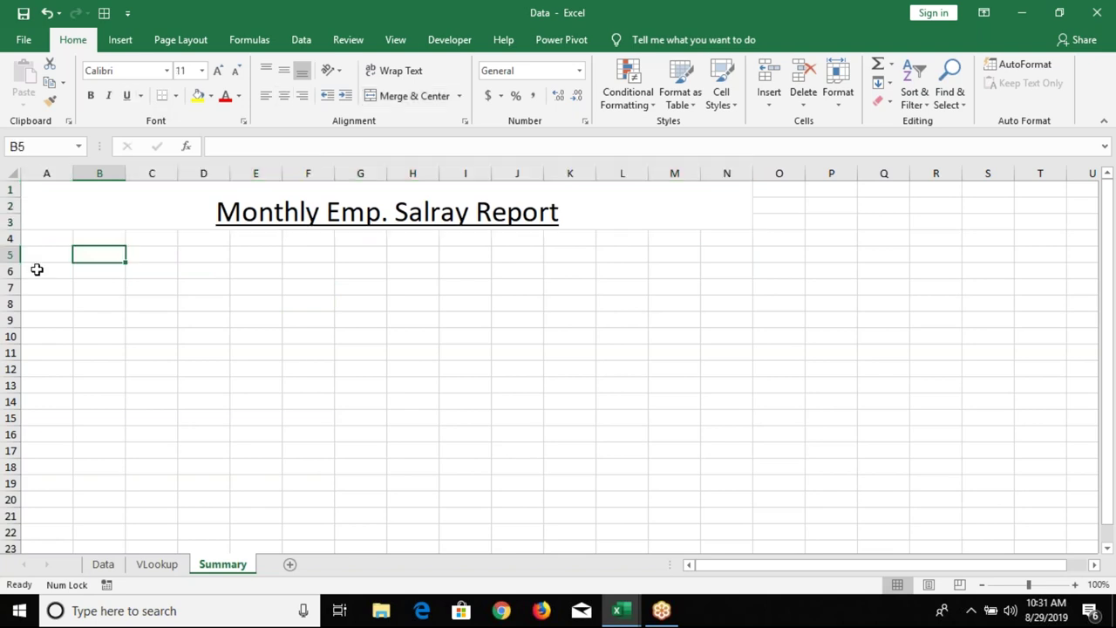
{"action": "left_click", "coordinate": [31, 266]}
- Give cells A4:N27 a light blue fill, after trying and undoing a blue font colour
{"action": "mouse_move", "coordinate": [45, 241]}
{"action": "left_mouse_down"}
{"action": "mouse_move", "coordinate": [391, 251]}
{"action": "mouse_move", "coordinate": [741, 287]}
{"action": "mouse_move", "coordinate": [715, 558]}
{"action": "mouse_move", "coordinate": [703, 553]}
{"action": "mouse_move", "coordinate": [710, 493]}
{"action": "left_mouse_up"}
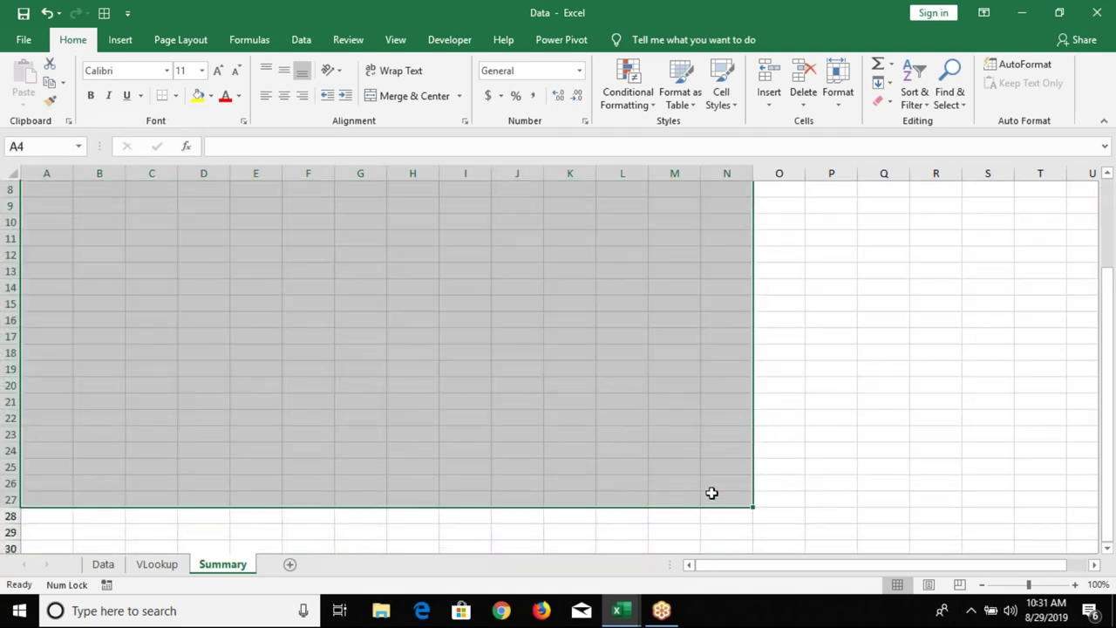
{"action": "scroll", "coordinate": [697, 480], "scroll_direction": "up", "scroll_amount": 3}
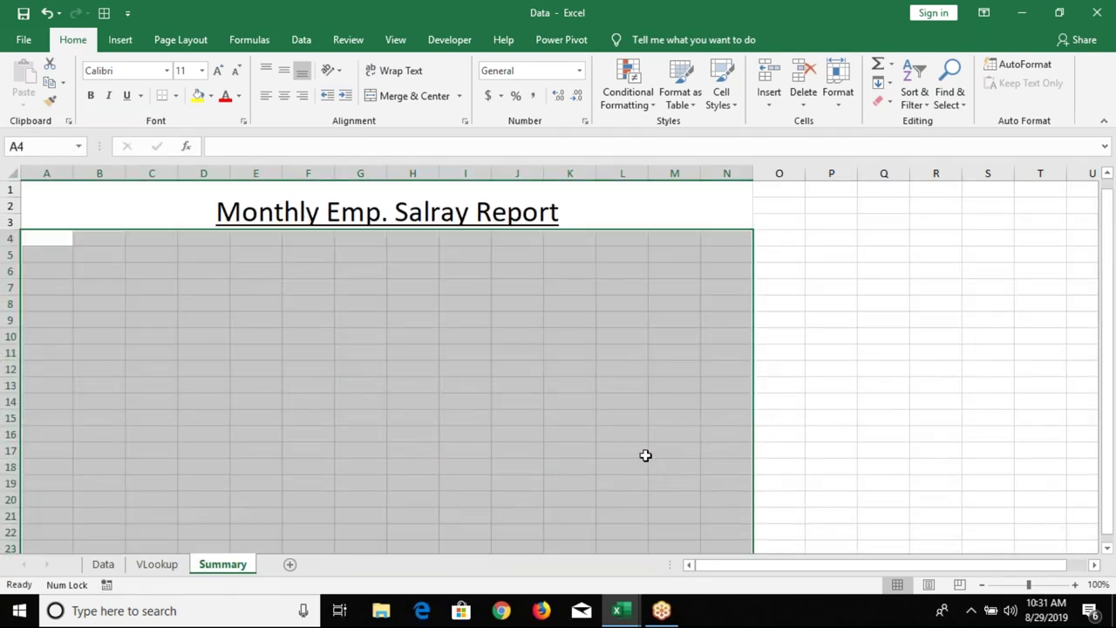
{"action": "left_click", "coordinate": [239, 96]}
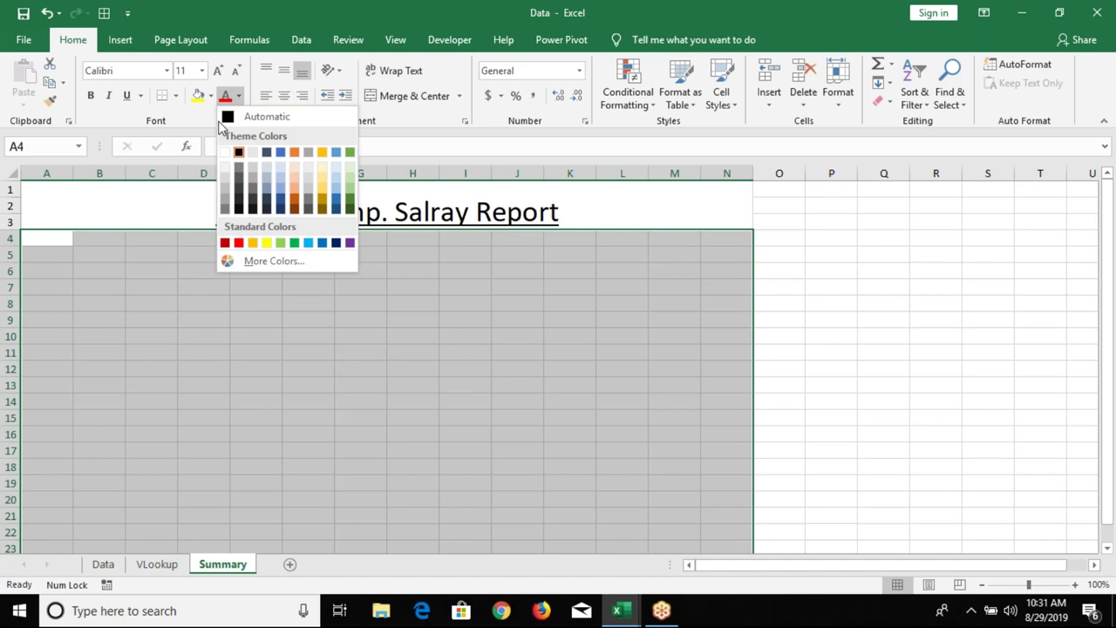
{"action": "left_click", "coordinate": [322, 243]}
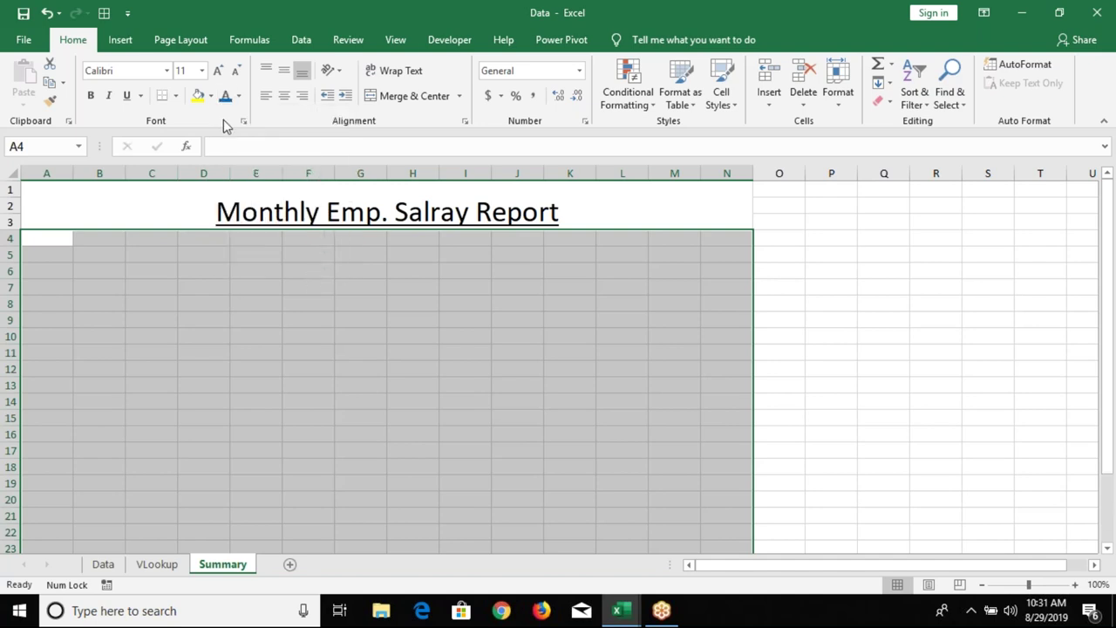
{"action": "key", "text": "ctrl+z"}
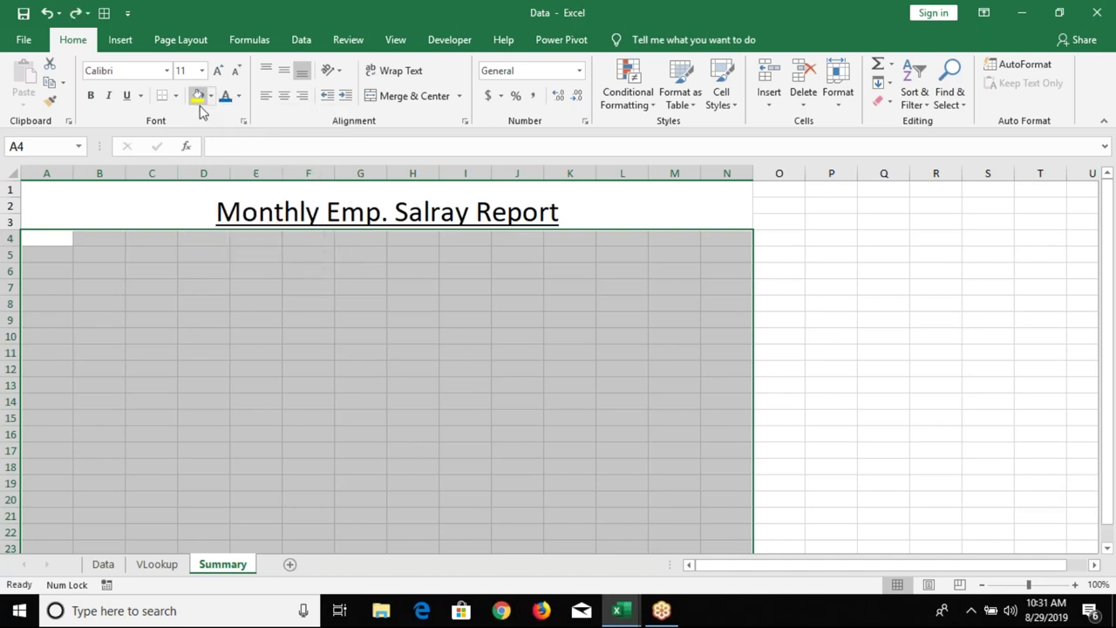
{"action": "left_click", "coordinate": [211, 97]}
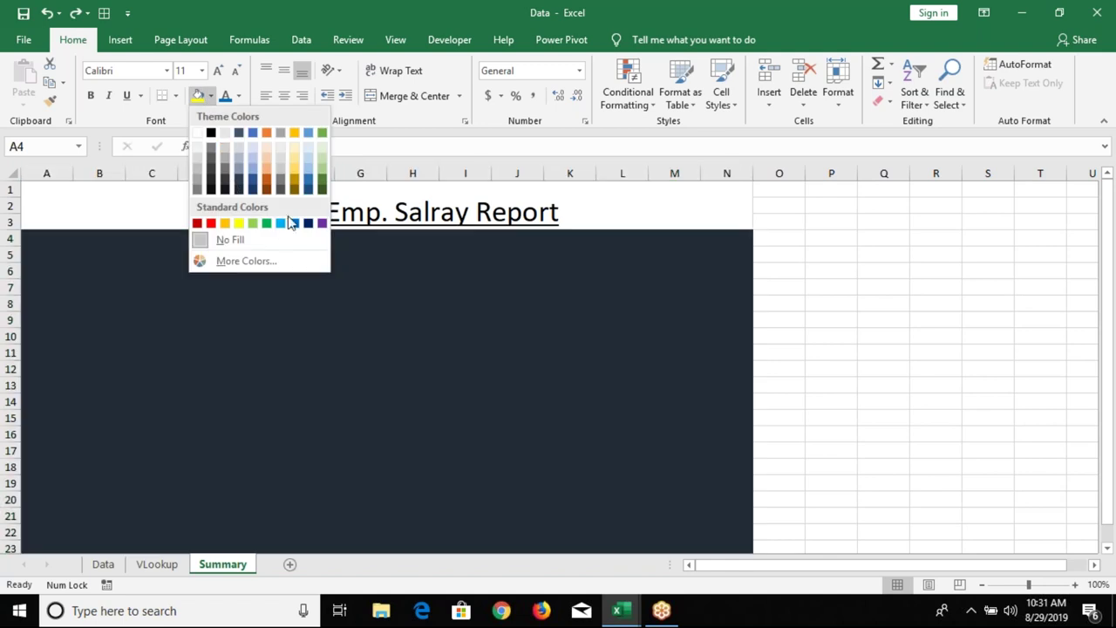
{"action": "left_click", "coordinate": [279, 224]}
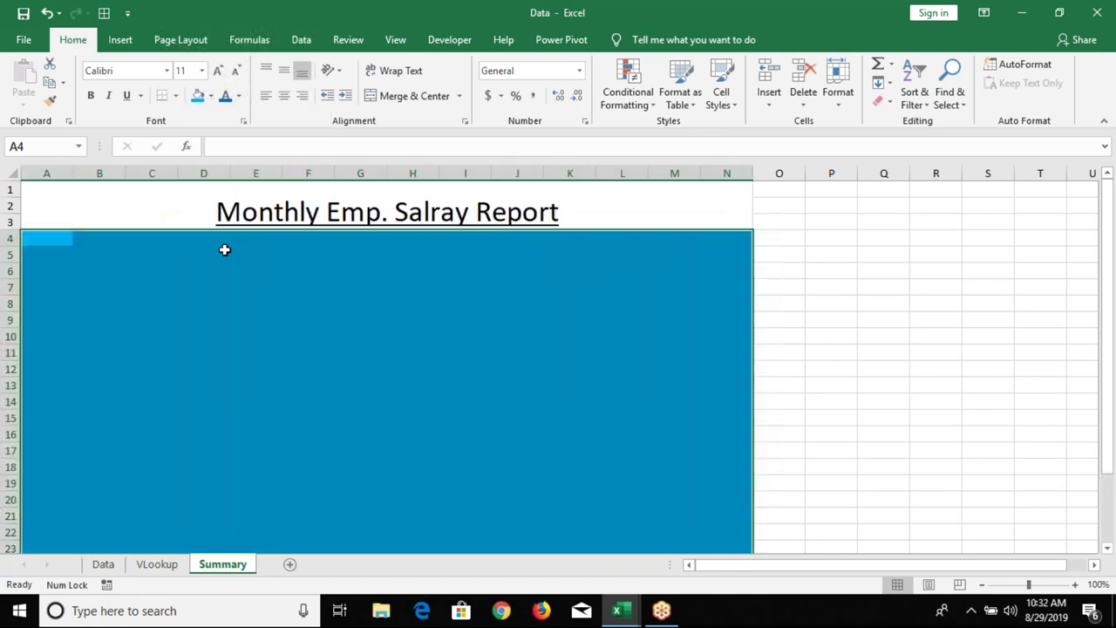
{"action": "left_click", "coordinate": [224, 251]}
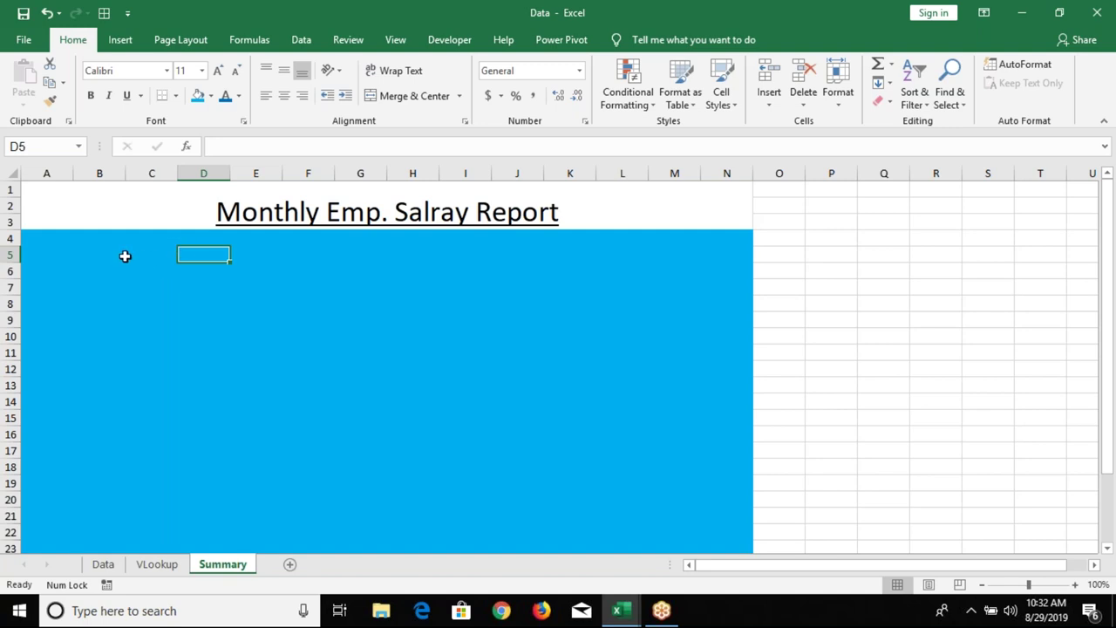
{"action": "left_click", "coordinate": [43, 240]}
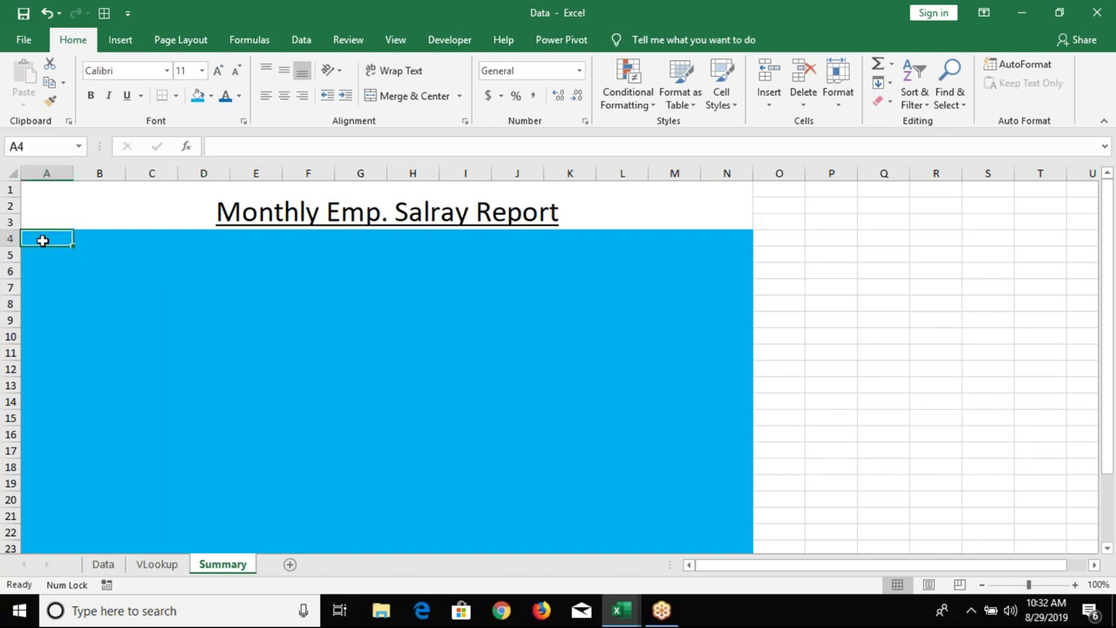
- Extend a selection along row 4 from column A out to column K
{"action": "key", "text": "shift+Right"}
{"action": "key", "text": "shift+Right"}
{"action": "key", "text": "shift+Right"}
{"action": "key", "text": "shift+Right"}
{"action": "key", "text": "shift+Right"}
{"action": "key", "text": "shift+Right"}
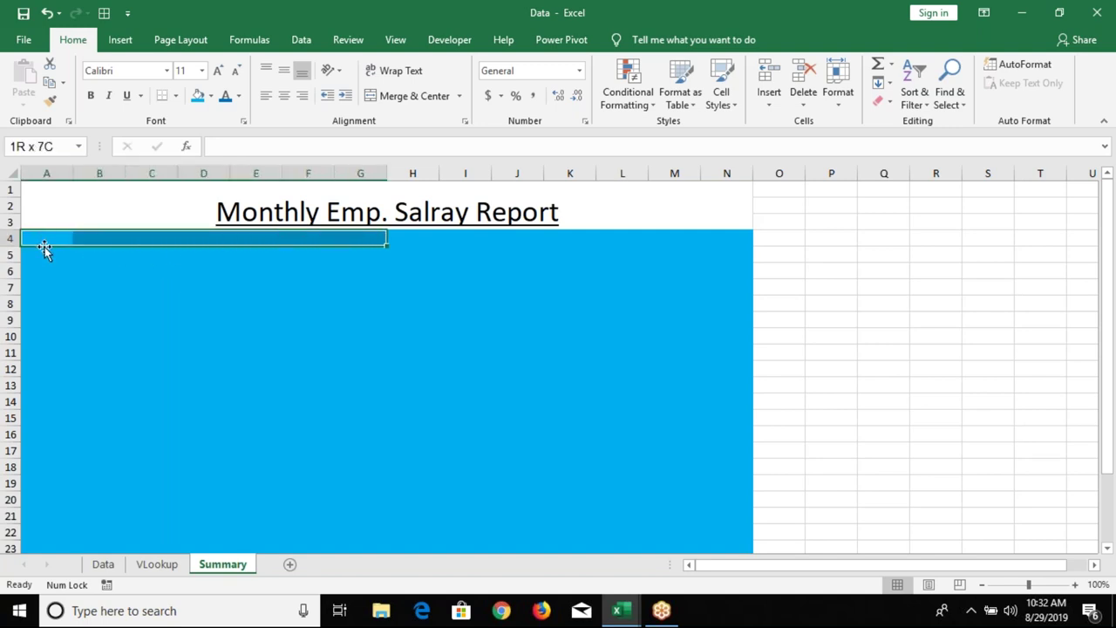
{"action": "left_click", "coordinate": [45, 251]}
{"action": "key", "text": "Up"}
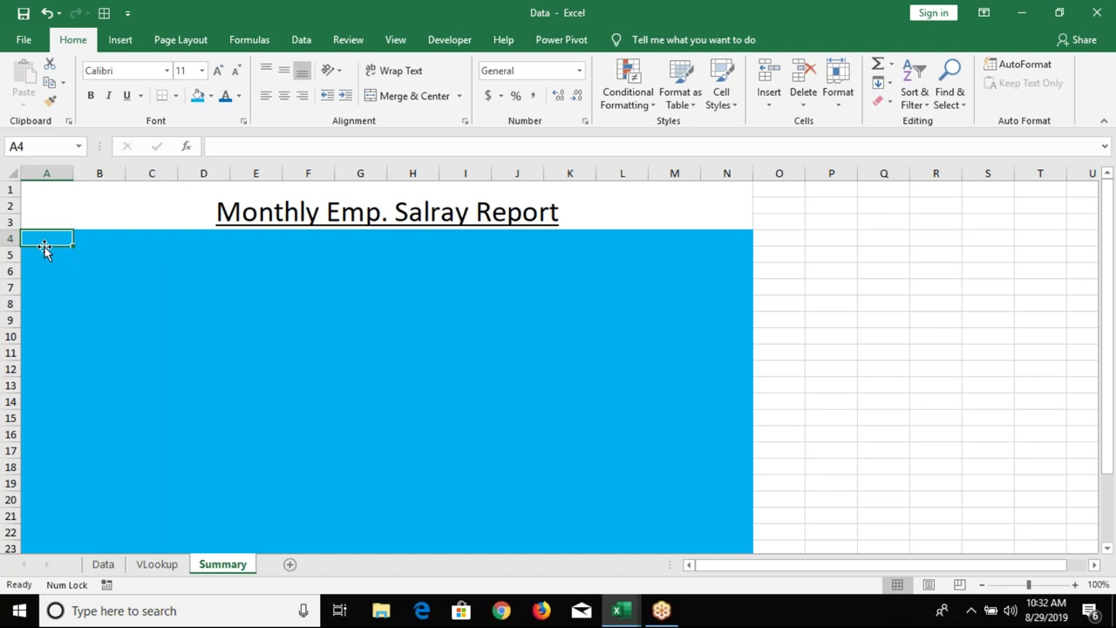
{"action": "key", "text": "shift+Right"}
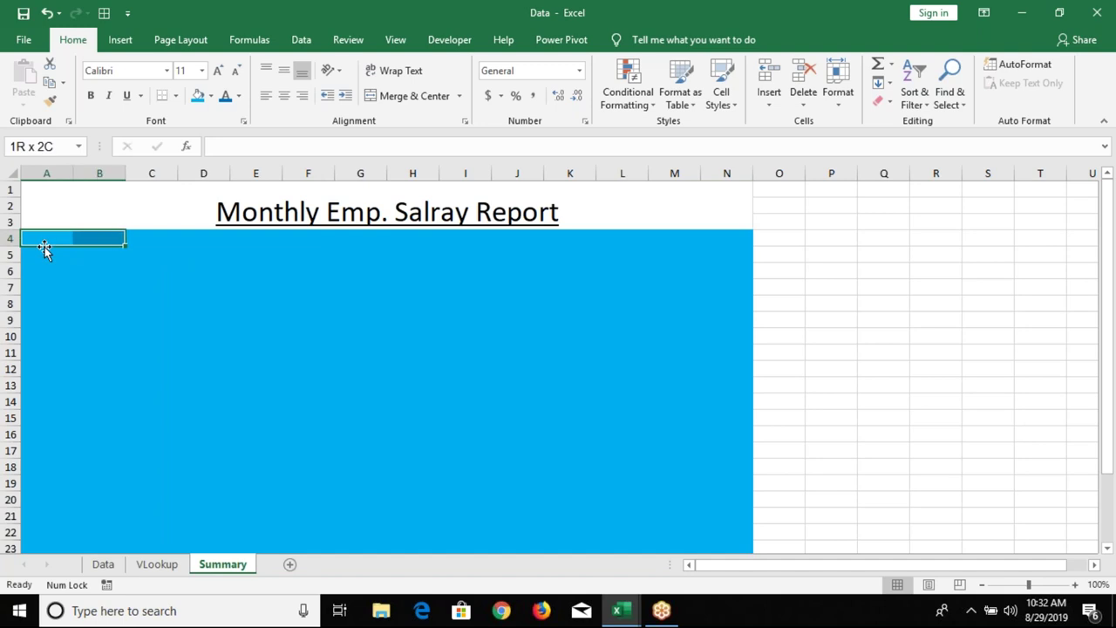
{"action": "key", "text": "shift+Right"}
{"action": "key", "text": "shift+Right"}
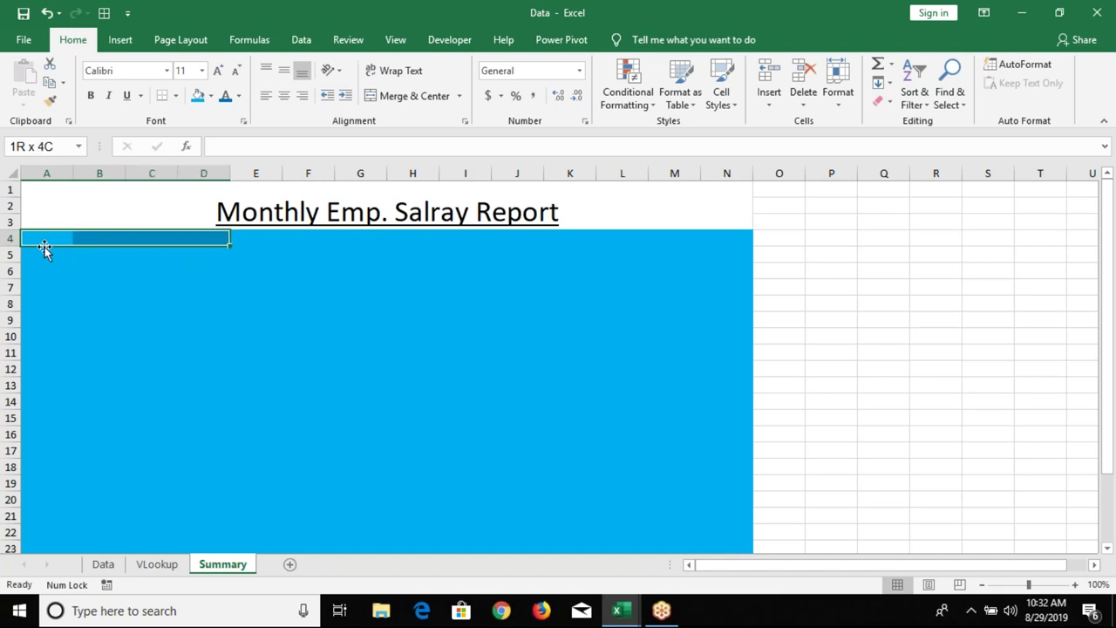
{"action": "key", "text": "shift+Right"}
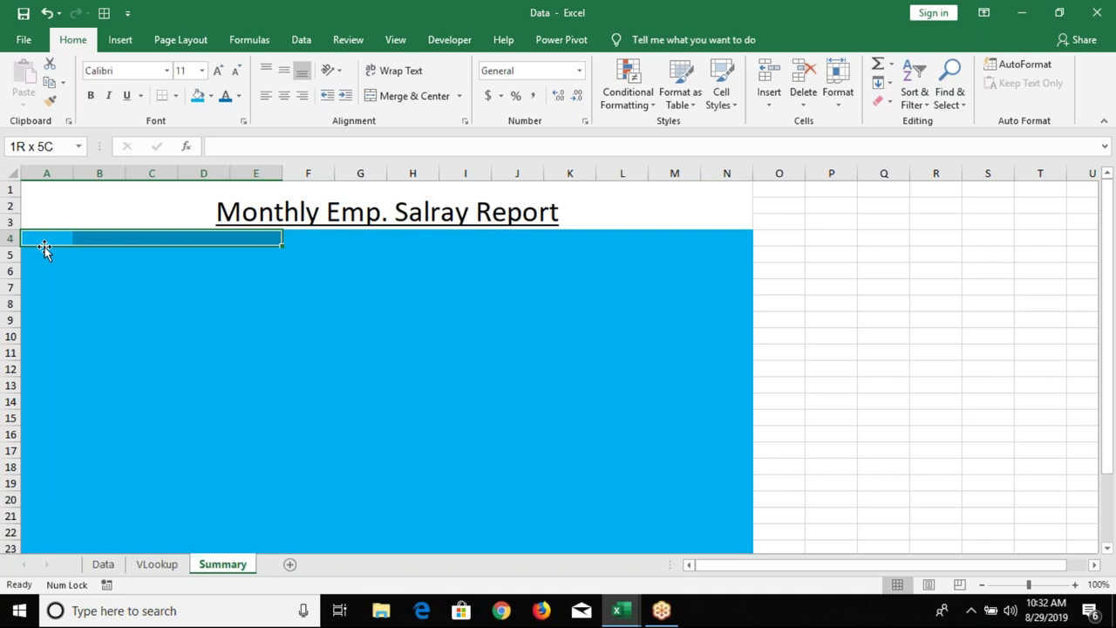
{"action": "key", "text": "shift+Right"}
{"action": "key", "text": "shift+Right"}
{"action": "key", "text": "shift+Right"}
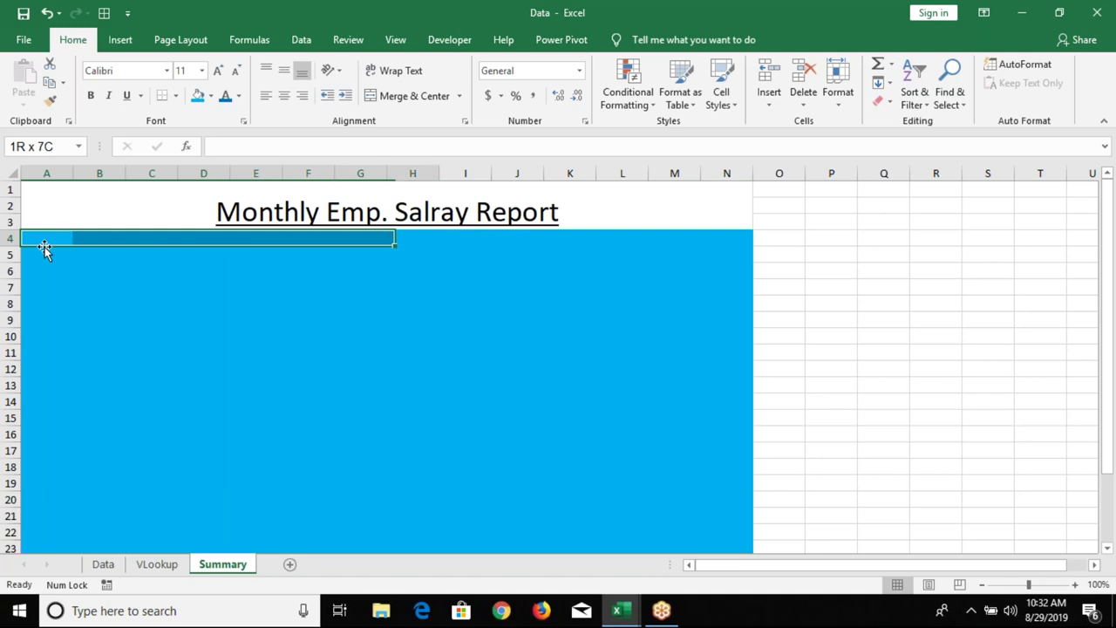
{"action": "key", "text": "shift+Right"}
{"action": "key", "text": "shift+Right"}
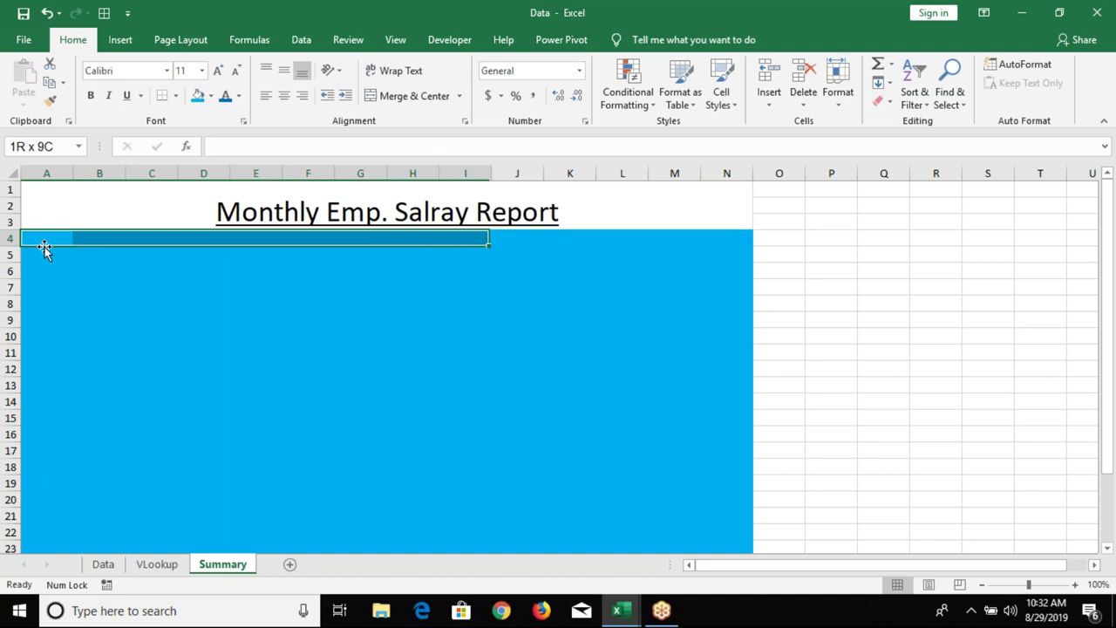
{"action": "key", "text": "shift+Right"}
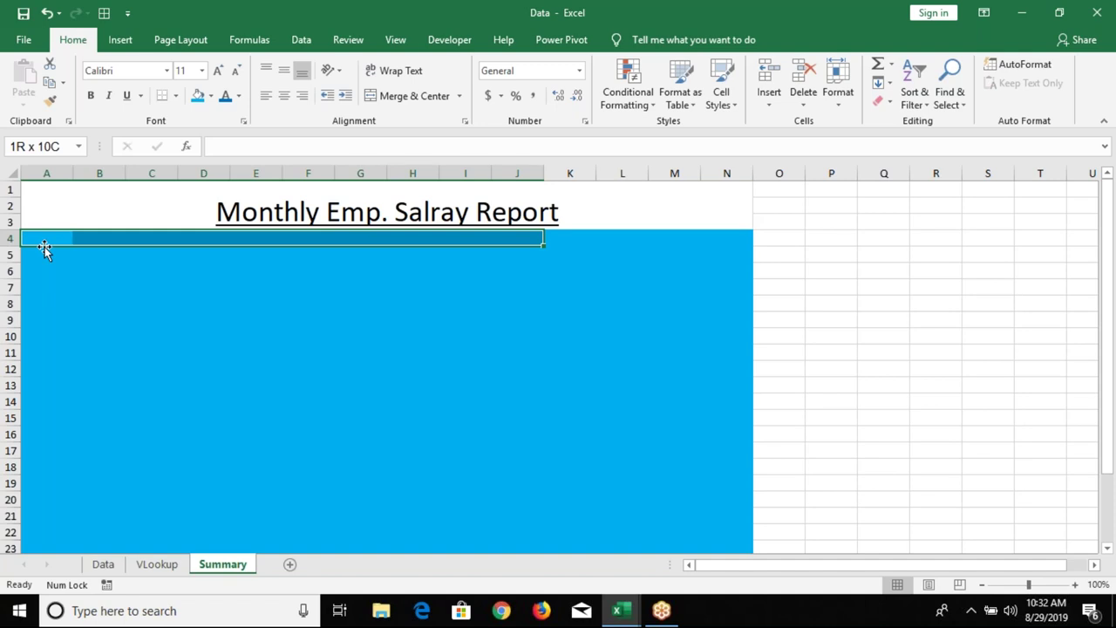
{"action": "key", "text": "shift+Right"}
{"action": "left_click", "coordinate": [209, 337]}
{"action": "scroll", "coordinate": [212, 364], "scroll_direction": "down", "scroll_amount": 3}
{"action": "scroll", "coordinate": [131, 371], "scroll_direction": "up", "scroll_amount": 3}
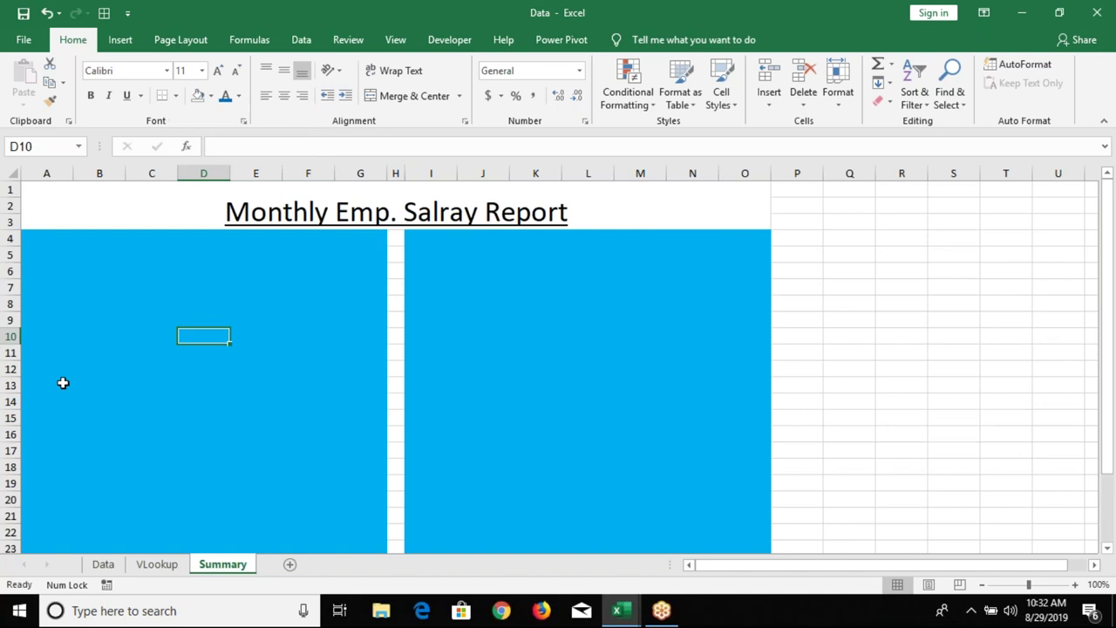
- Remove the blue fill from row 15 across A15:O15
{"action": "left_click", "coordinate": [26, 419]}
{"action": "scroll", "coordinate": [58, 422], "scroll_direction": "down", "scroll_amount": 1}
{"action": "scroll", "coordinate": [58, 422], "scroll_direction": "down", "scroll_amount": 1}
{"action": "scroll", "coordinate": [58, 419], "scroll_direction": "down", "scroll_amount": 1}
{"action": "scroll", "coordinate": [58, 404], "scroll_direction": "up", "scroll_amount": 3}
{"action": "left_click_drag", "start_coordinate": [38, 419], "coordinate": [756, 421]}
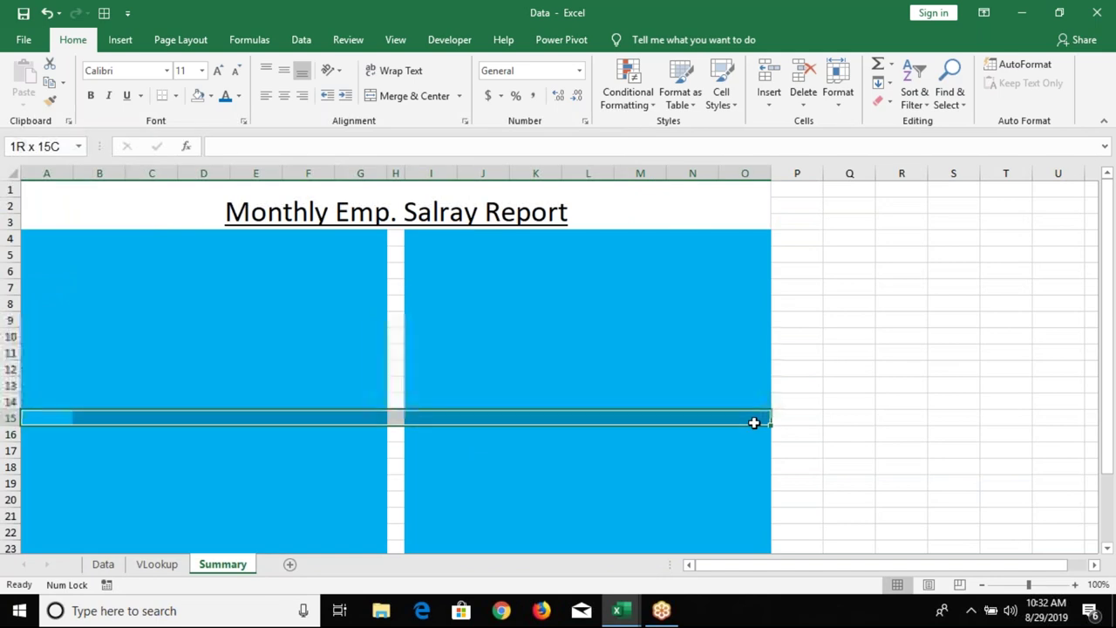
{"action": "left_click", "coordinate": [198, 96]}
{"action": "left_click", "coordinate": [214, 477]}
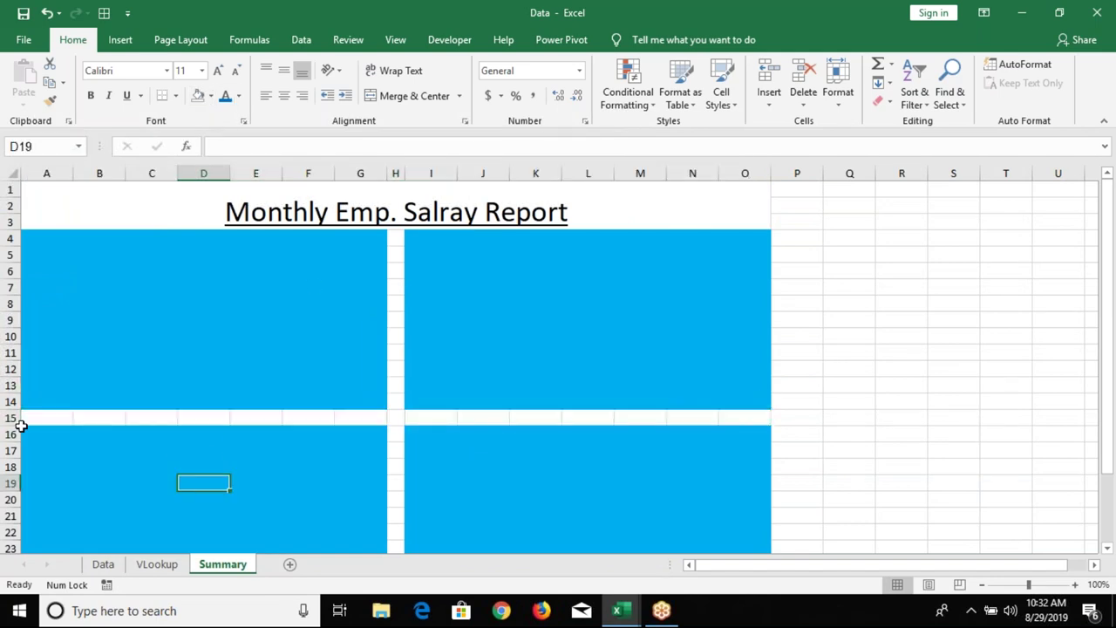
- Shrink row 15 and column H into thin white gaps, then switch to VLookup
{"action": "left_click_drag", "start_coordinate": [16, 425], "coordinate": [16, 423]}
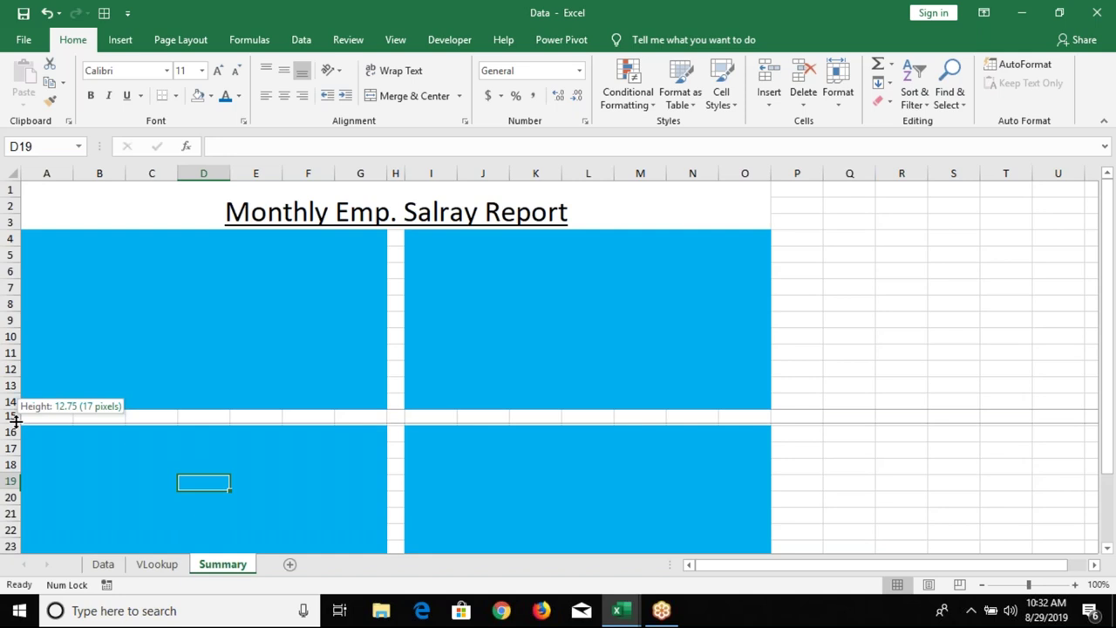
{"action": "left_click_drag", "start_coordinate": [15, 423], "coordinate": [16, 413]}
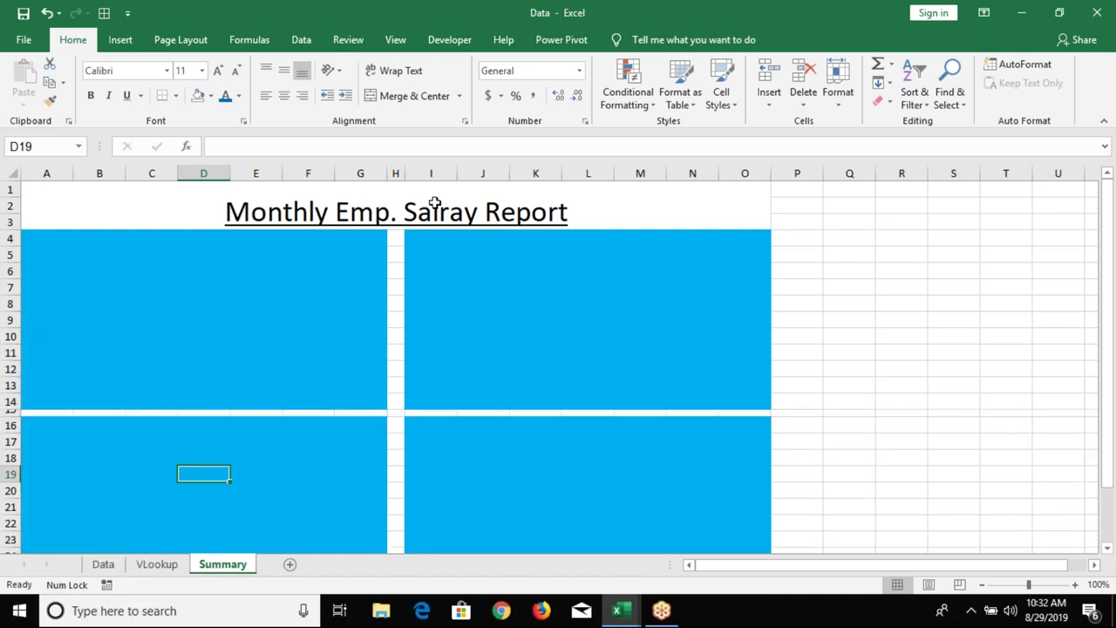
{"action": "left_click_drag", "start_coordinate": [404, 172], "coordinate": [397, 173]}
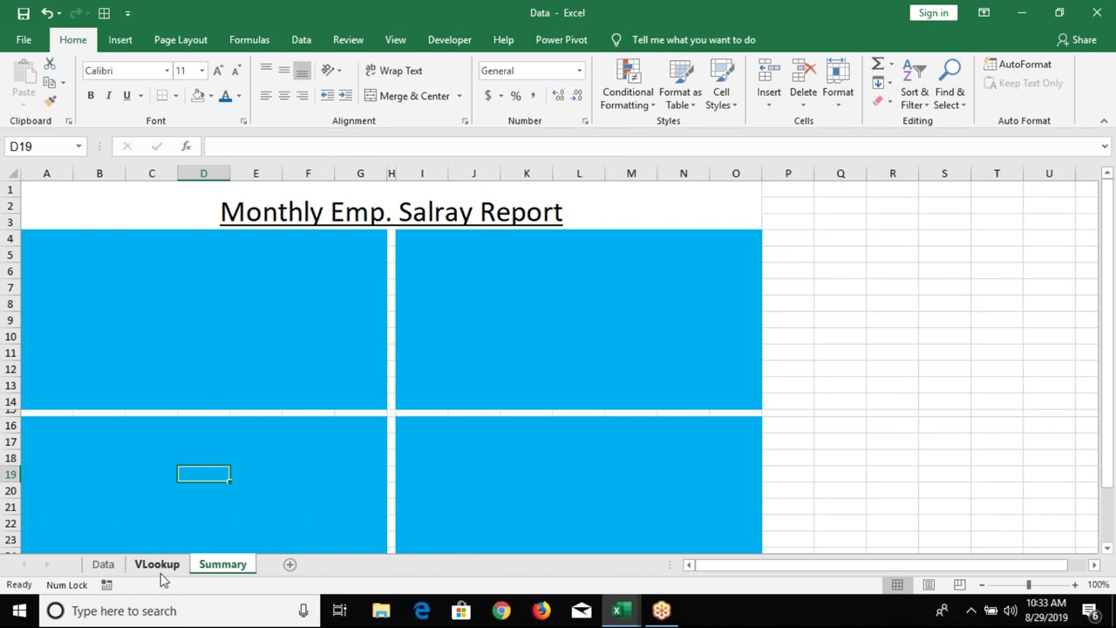
{"action": "left_click", "coordinate": [162, 573]}
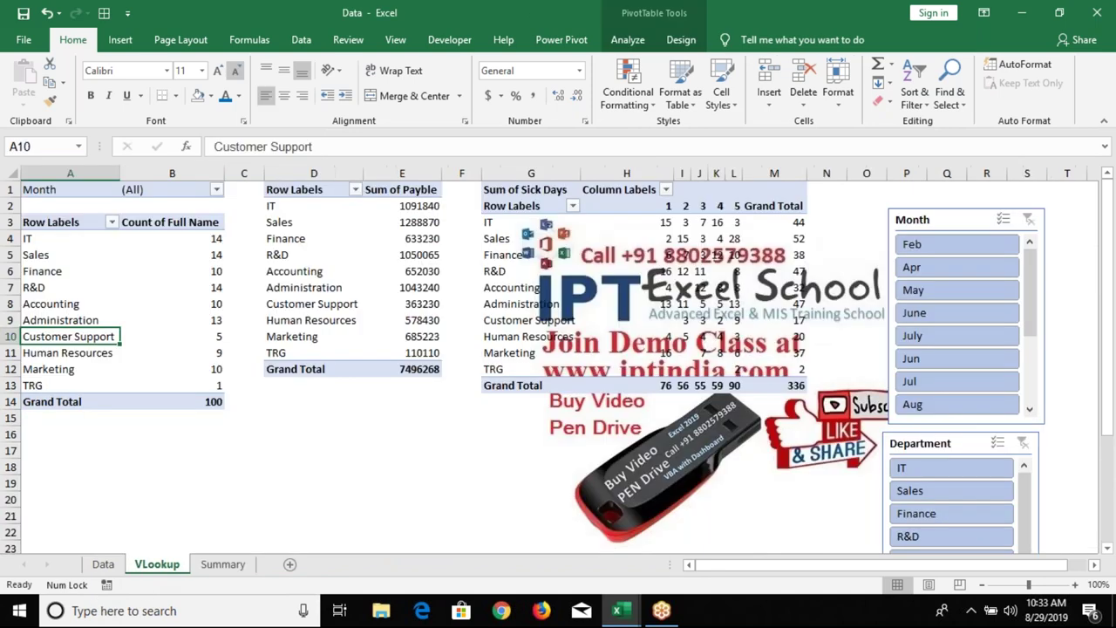
- Insert a department-count column chart from the pivot and move it onto Summary at cell A4
{"action": "left_click", "coordinate": [120, 39]}
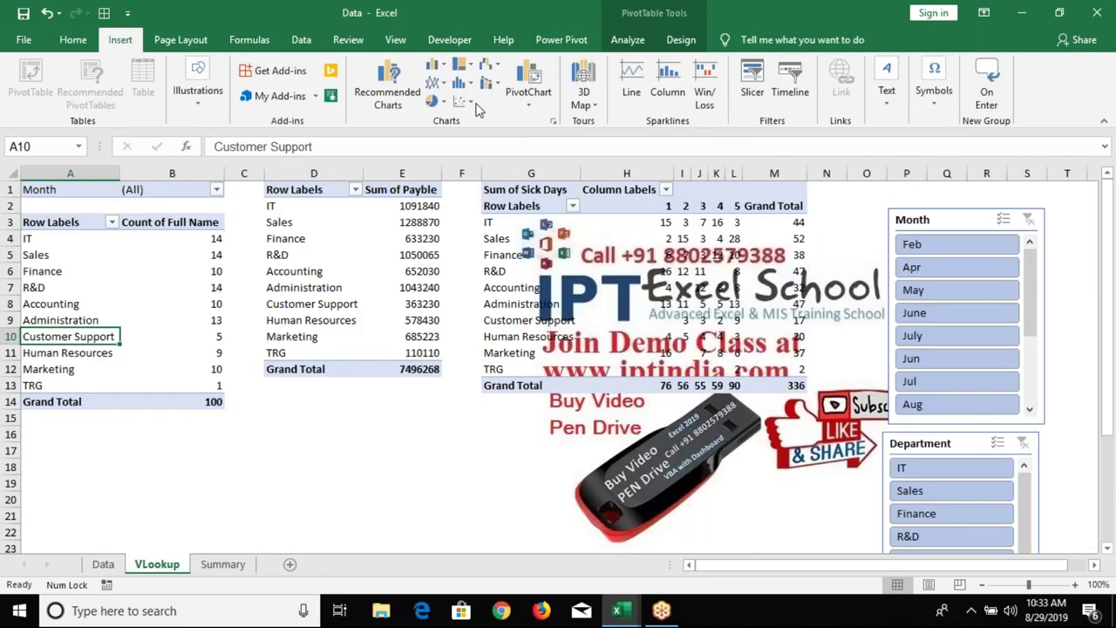
{"action": "left_click", "coordinate": [434, 67]}
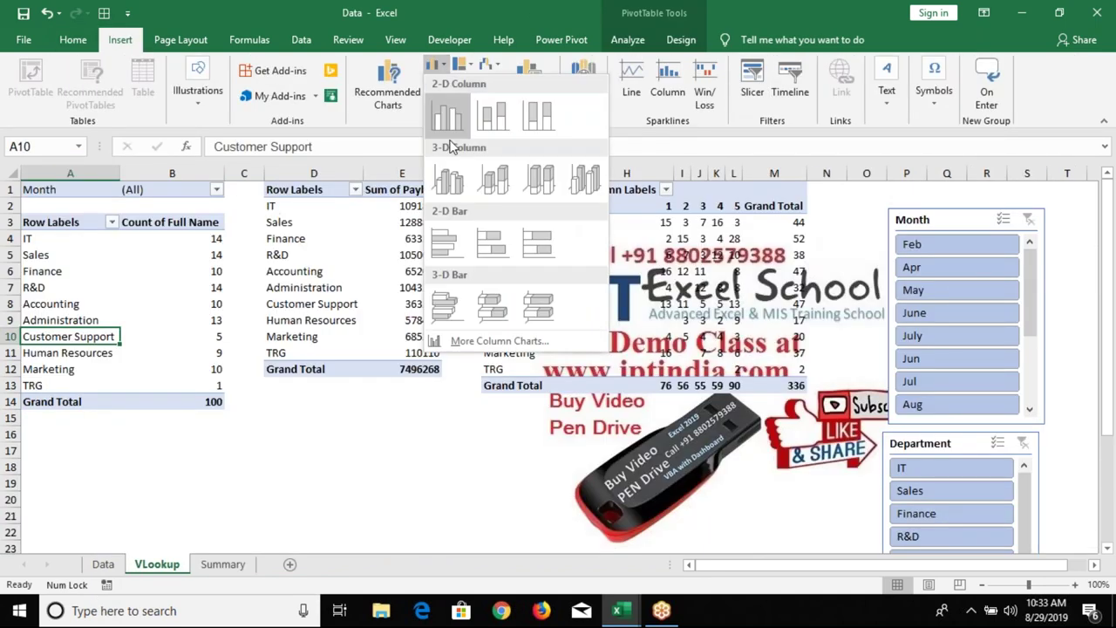
{"action": "key", "text": "Escape"}
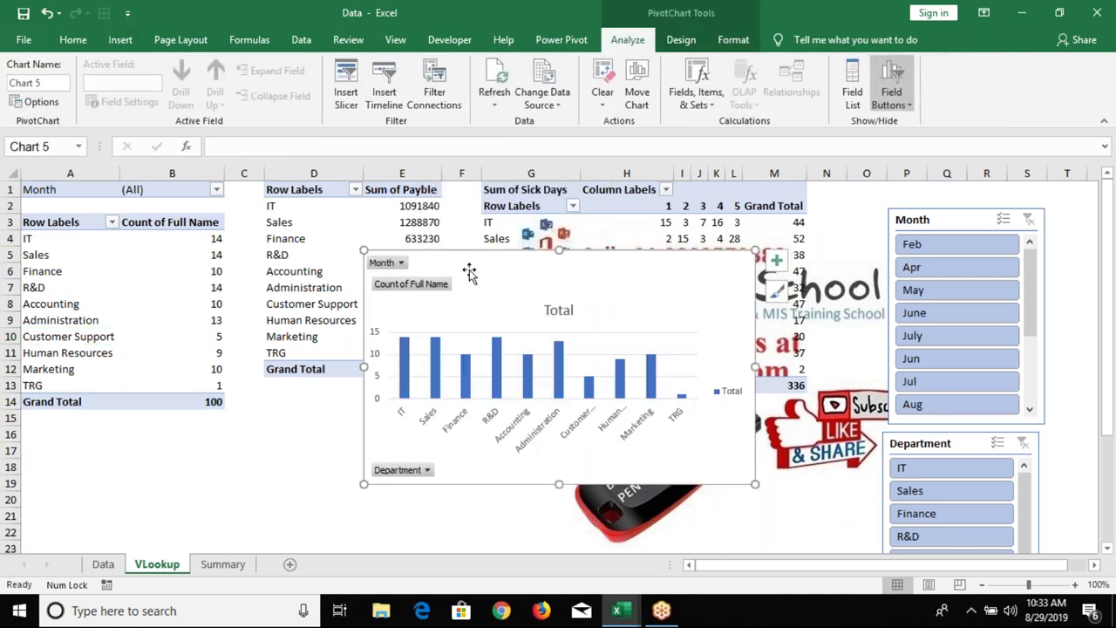
{"action": "key", "text": "ctrl+z"}
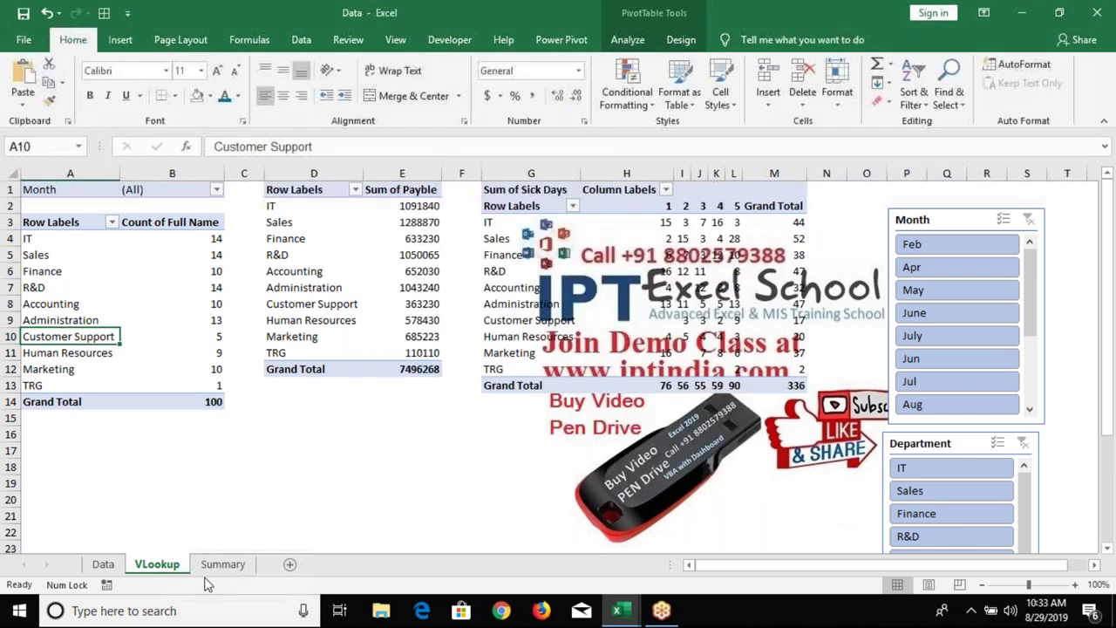
{"action": "left_click", "coordinate": [210, 567]}
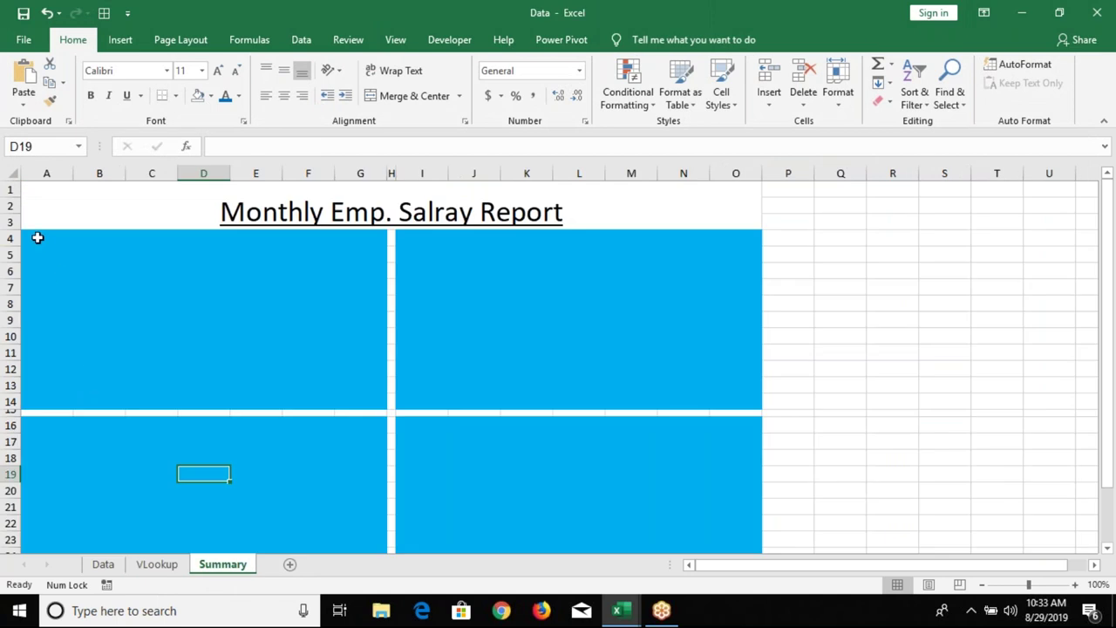
{"action": "left_click", "coordinate": [37, 237]}
{"action": "key", "text": "ctrl+v"}
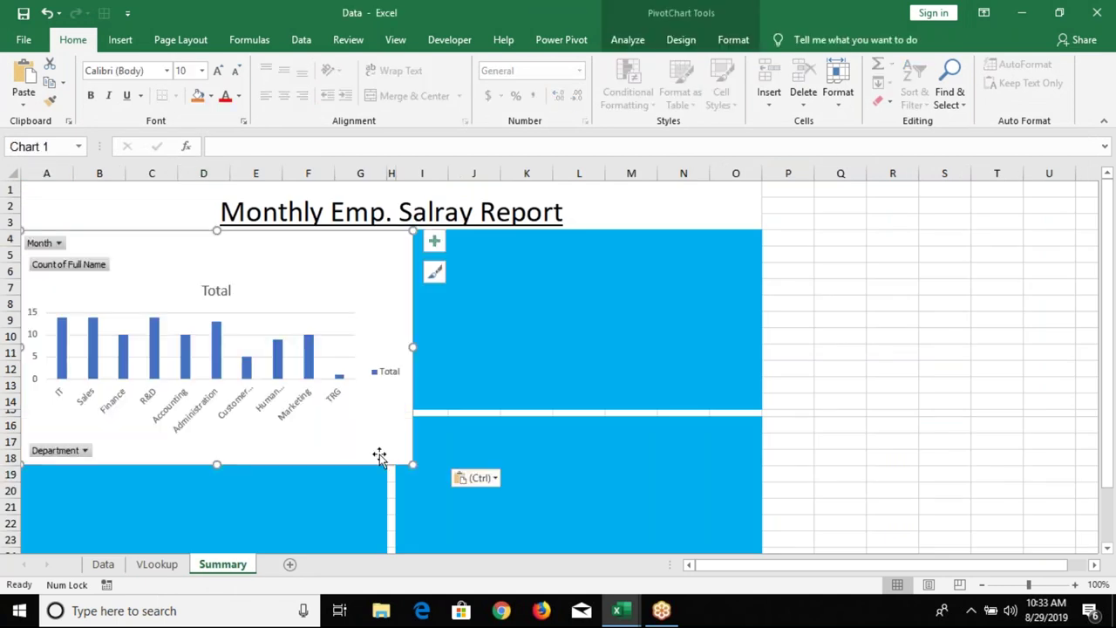
- Shrink the chart to fit the top-left blue panel and delete its legend
{"action": "left_click_drag", "start_coordinate": [413, 465], "coordinate": [363, 407]}
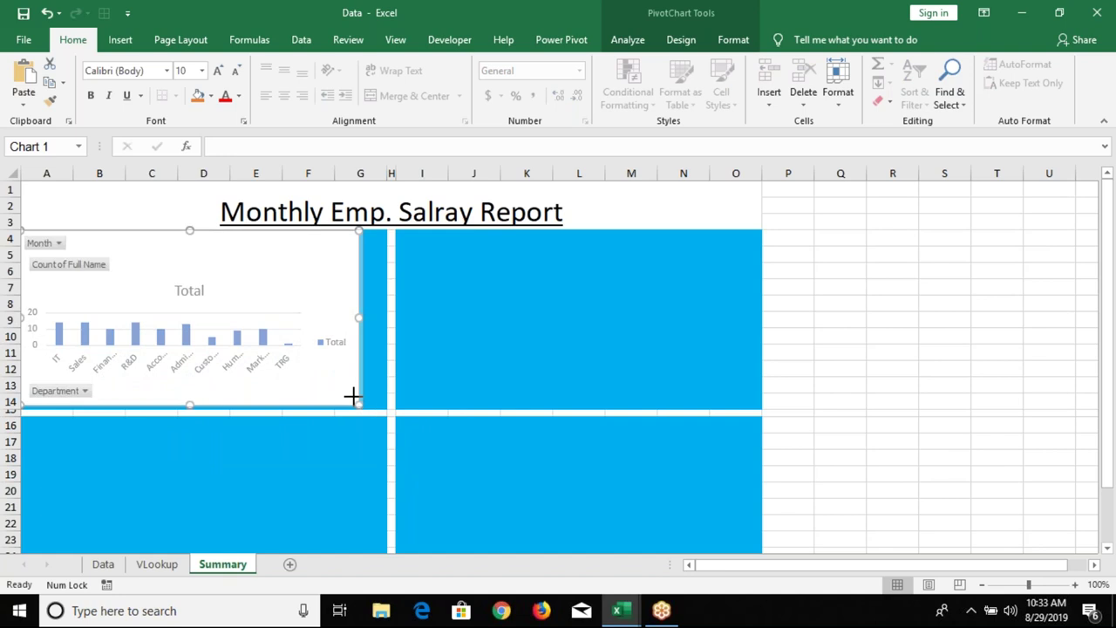
{"action": "left_click", "coordinate": [343, 347]}
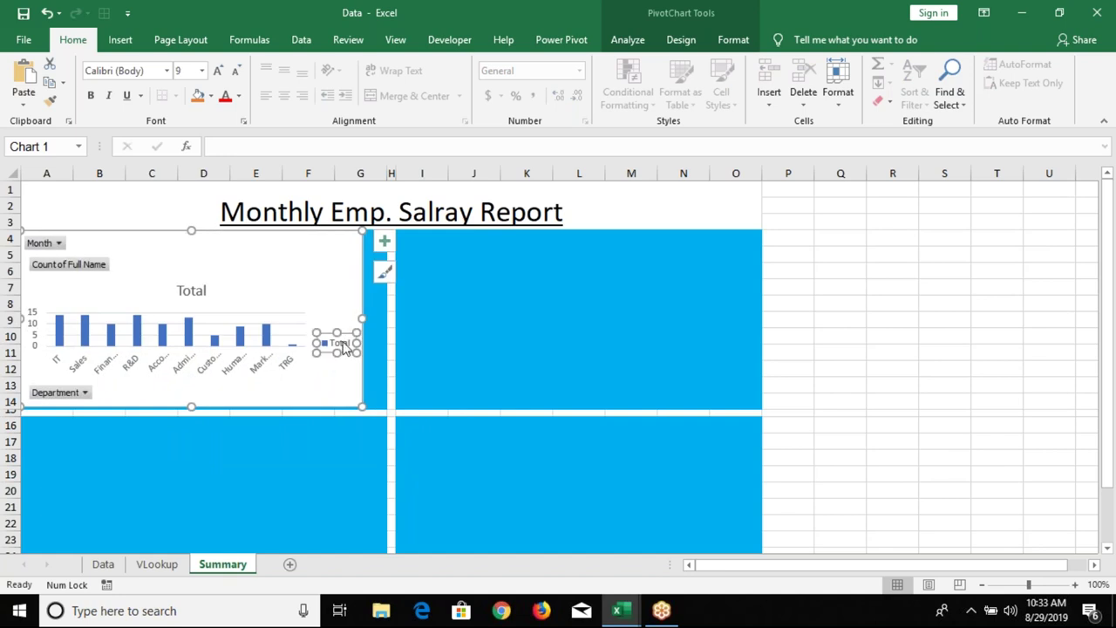
{"action": "key", "text": "Delete"}
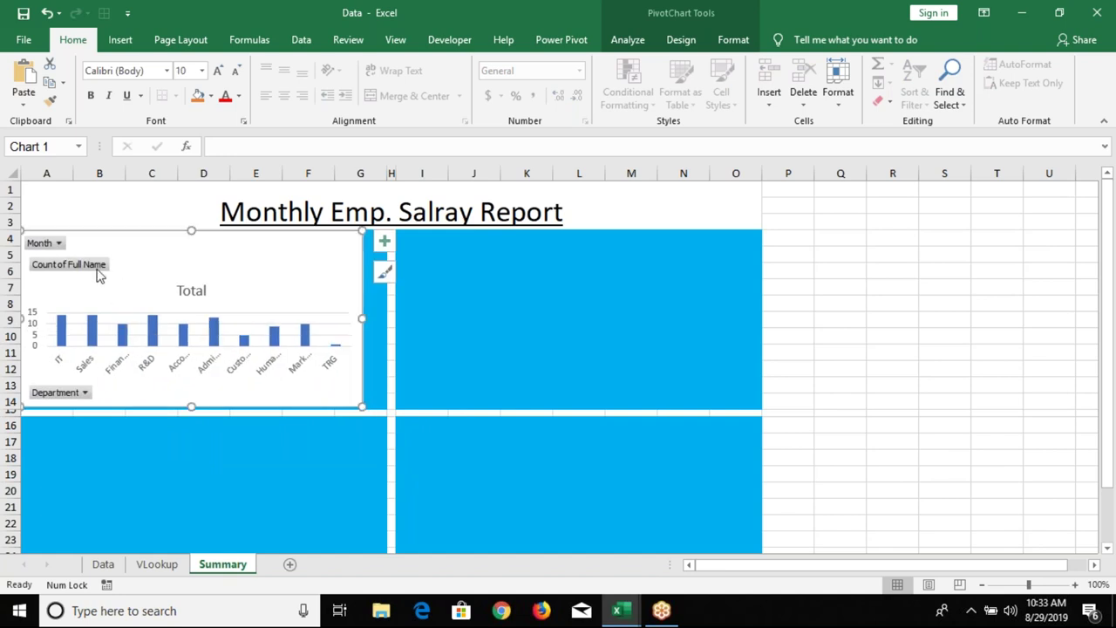
{"action": "left_click", "coordinate": [98, 270]}
- Hide all field buttons on the department chart and delete its 'Total' title
{"action": "right_click", "coordinate": [98, 273]}
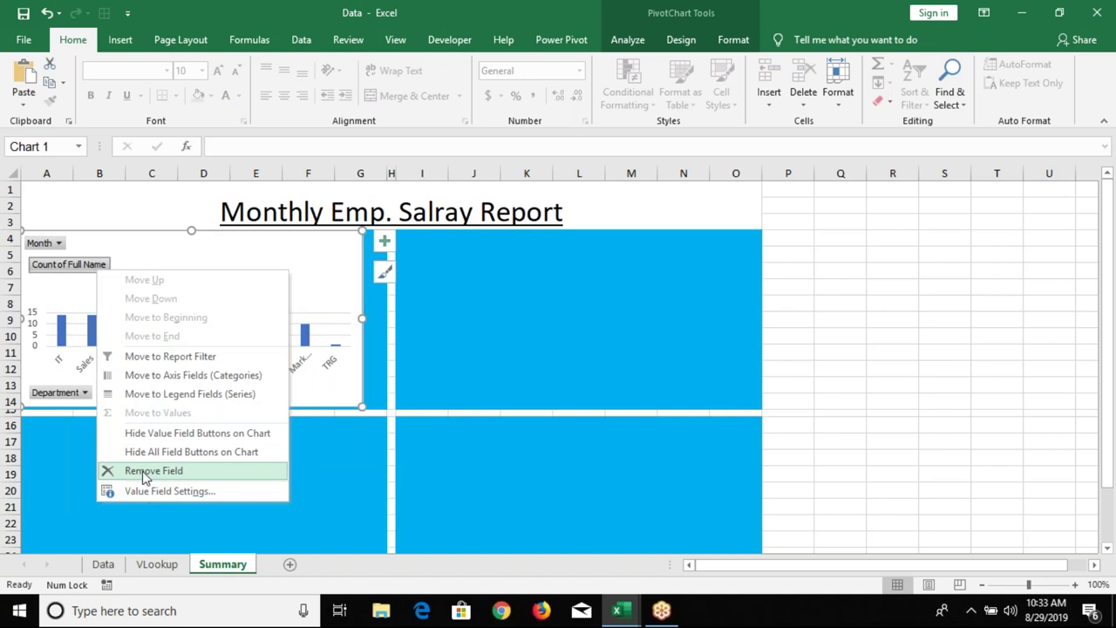
{"action": "left_click", "coordinate": [144, 452]}
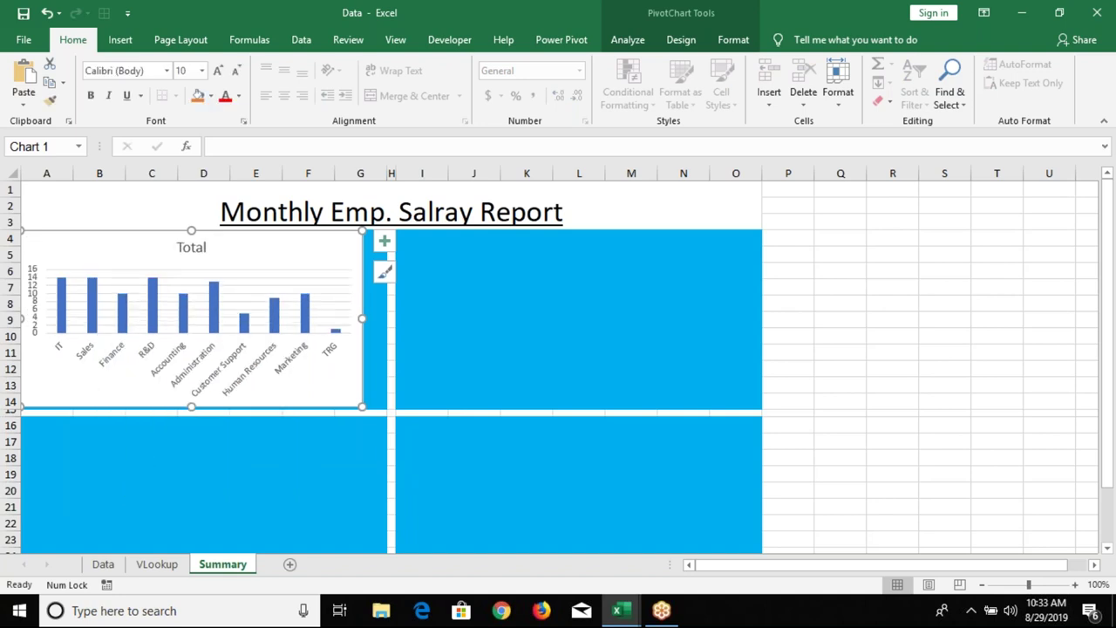
{"action": "left_click", "coordinate": [197, 248]}
{"action": "left_click", "coordinate": [198, 248]}
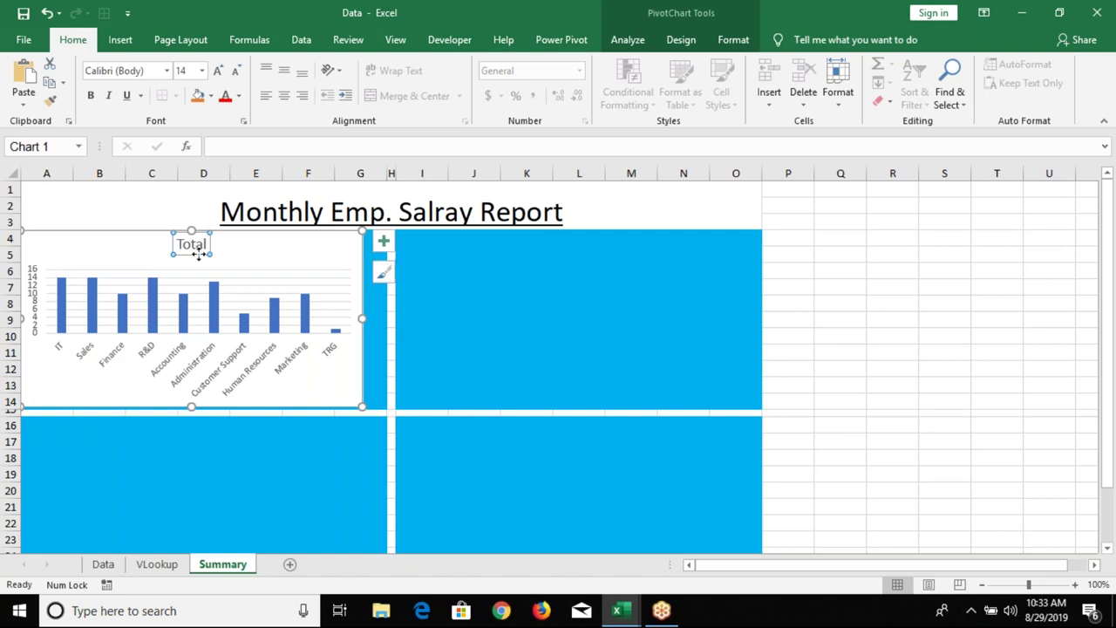
{"action": "key", "text": "Delete"}
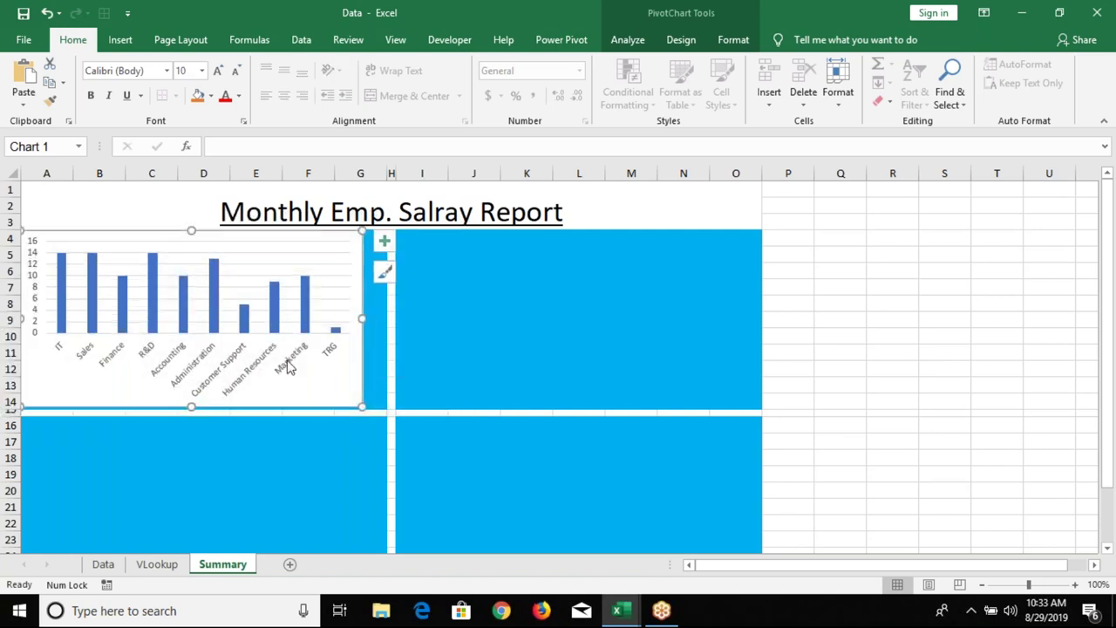
{"action": "left_click", "coordinate": [210, 98]}
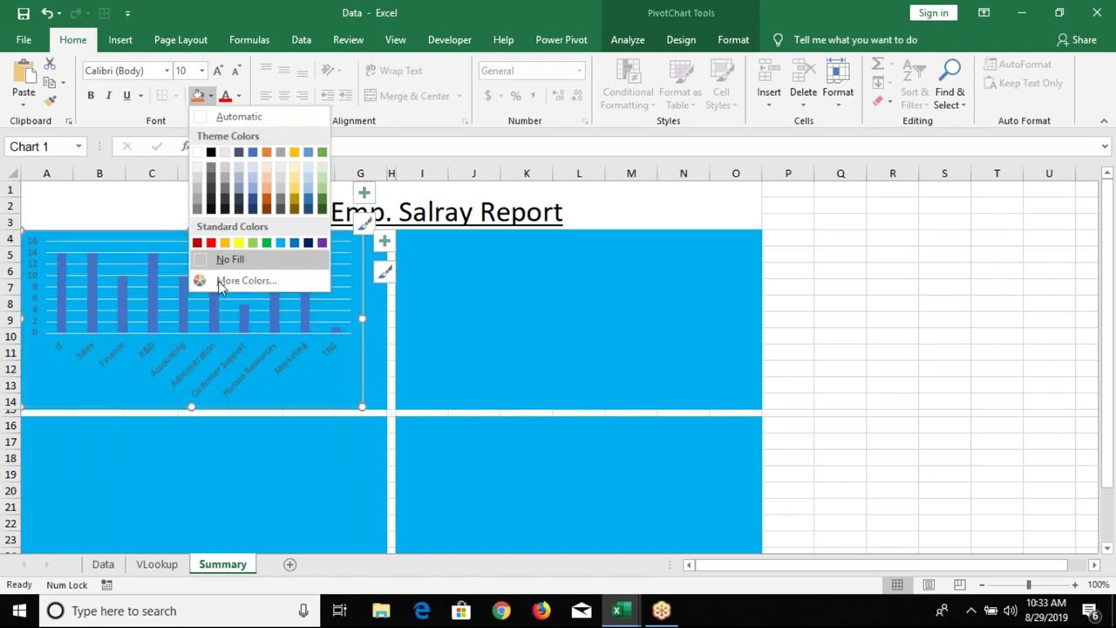
- Give the chart no background fill, white axis labels and white bars
{"action": "left_click", "coordinate": [225, 260]}
{"action": "left_click", "coordinate": [198, 357]}
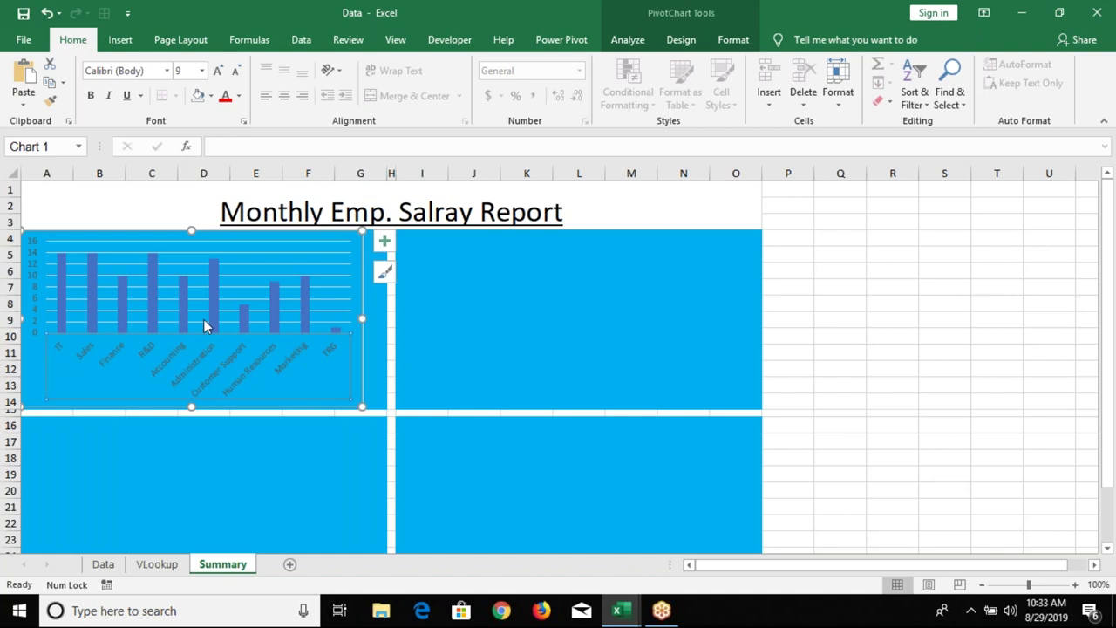
{"action": "left_click", "coordinate": [239, 96]}
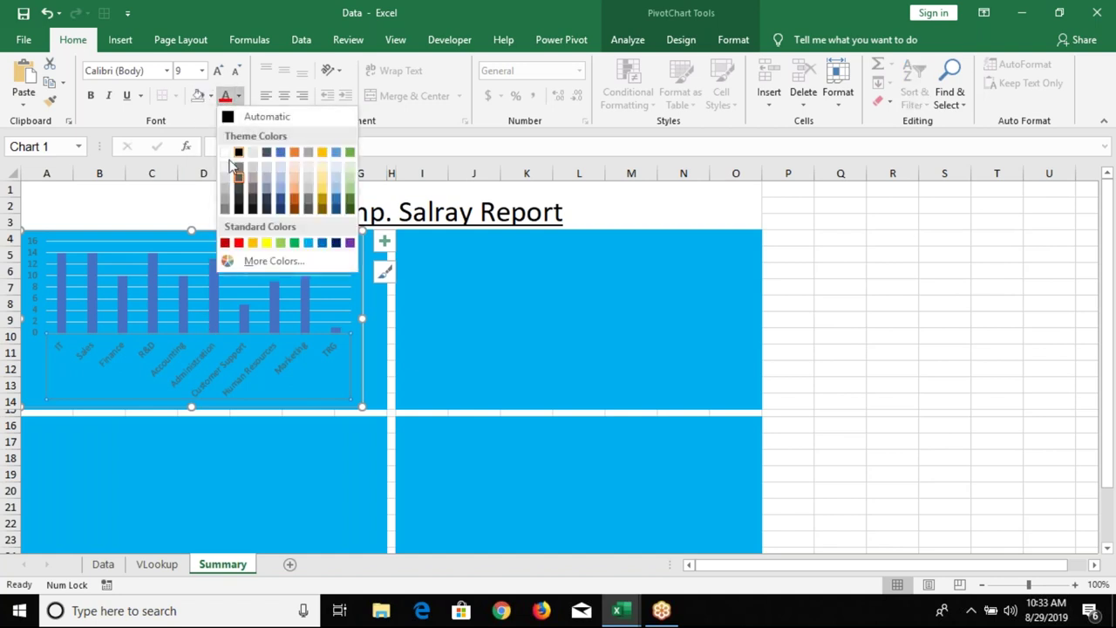
{"action": "left_click", "coordinate": [224, 152]}
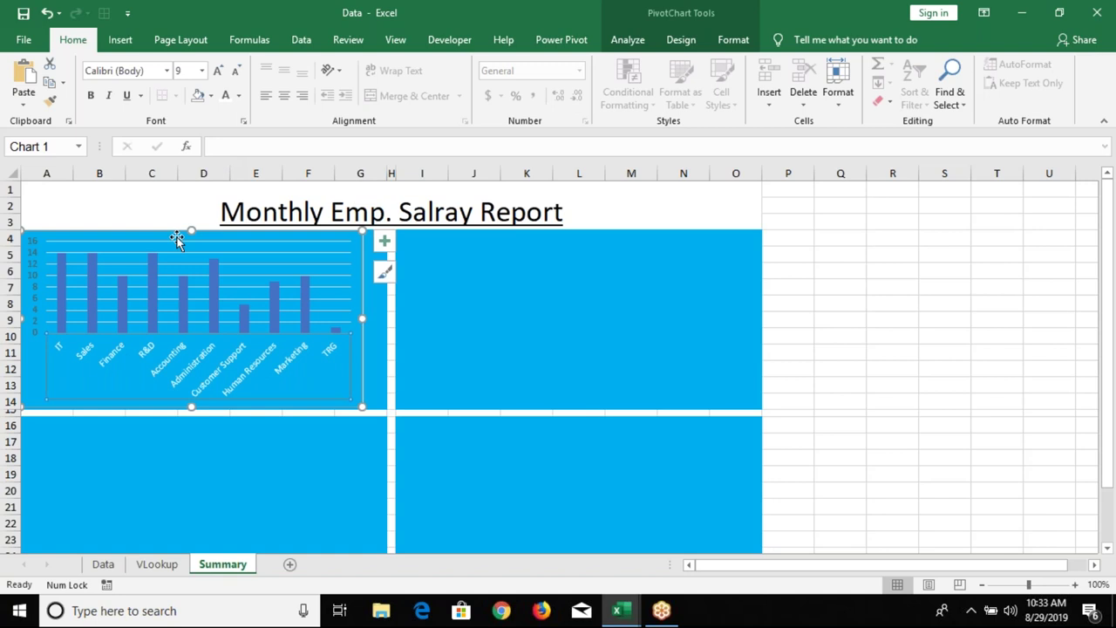
{"action": "left_click", "coordinate": [156, 276]}
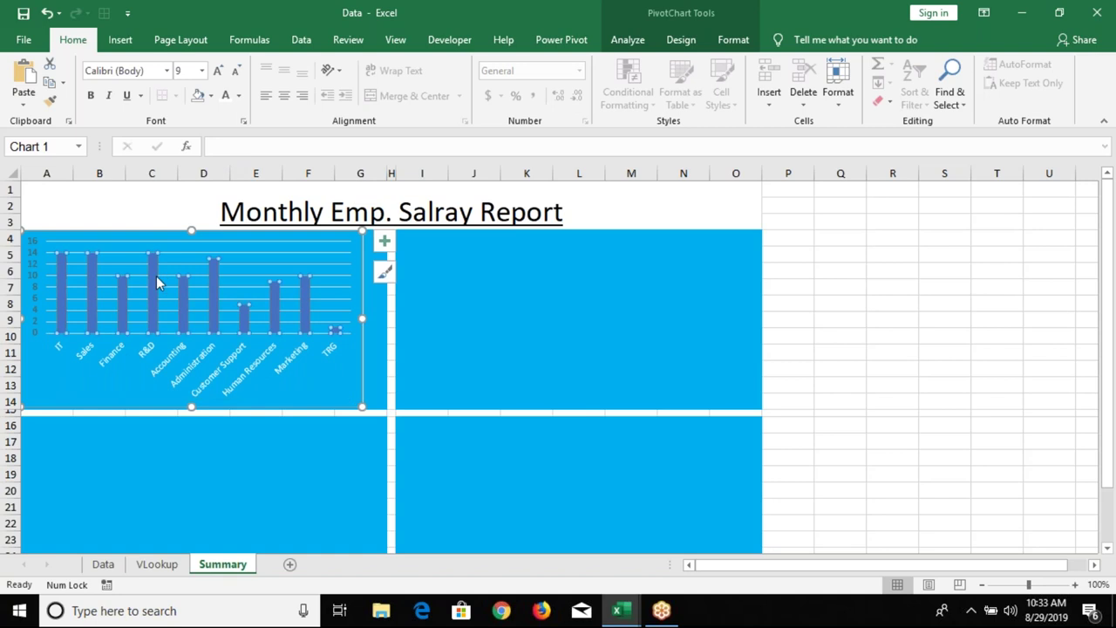
{"action": "left_click", "coordinate": [212, 96]}
{"action": "left_click", "coordinate": [199, 99]}
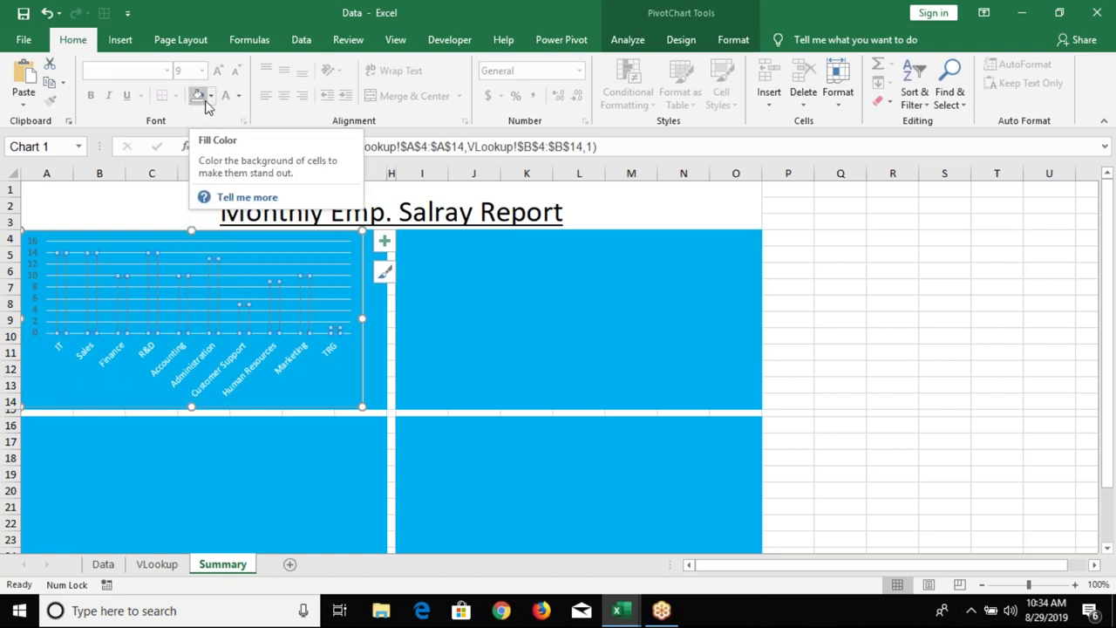
{"action": "left_click", "coordinate": [210, 99]}
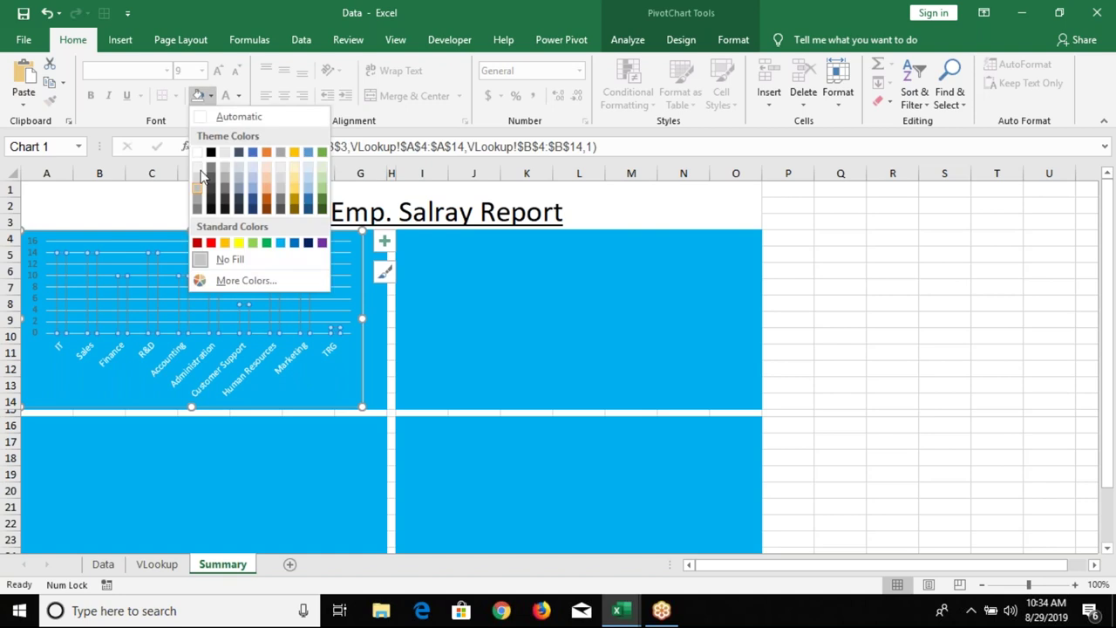
{"action": "left_click", "coordinate": [198, 153]}
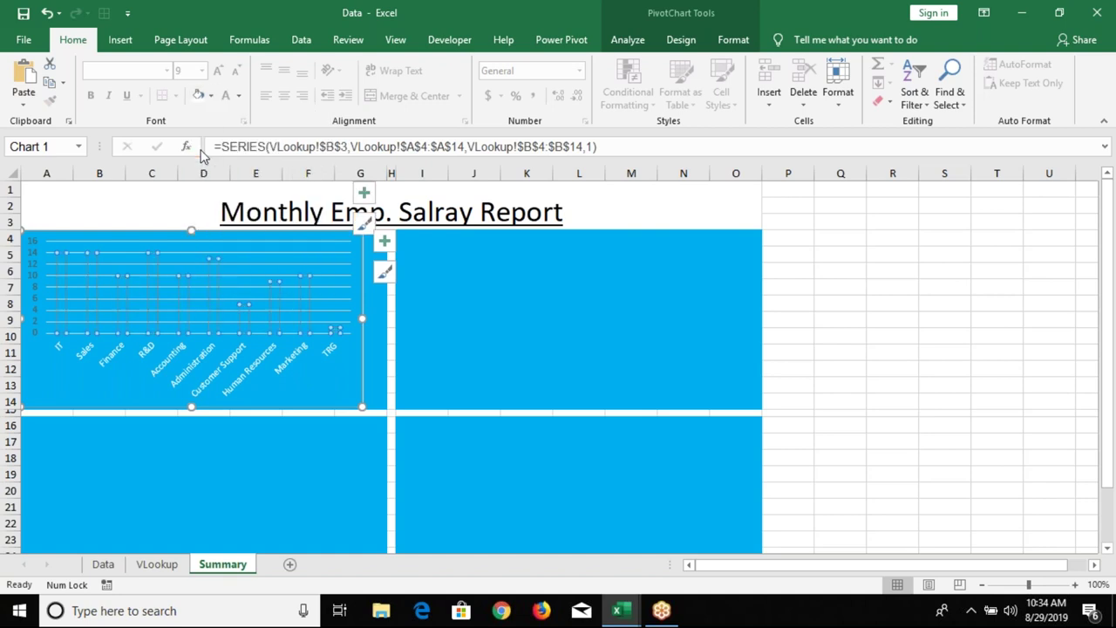
{"action": "left_click", "coordinate": [437, 357]}
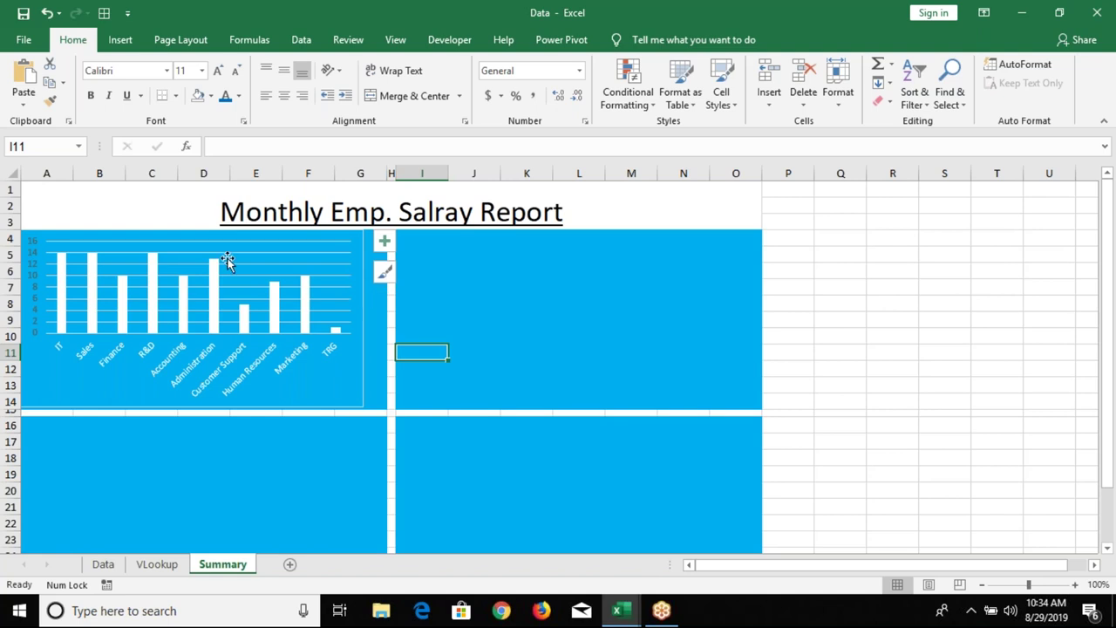
- Merge and center cells A4 to G4
{"action": "left_click", "coordinate": [162, 209]}
{"action": "key", "text": "Down"}
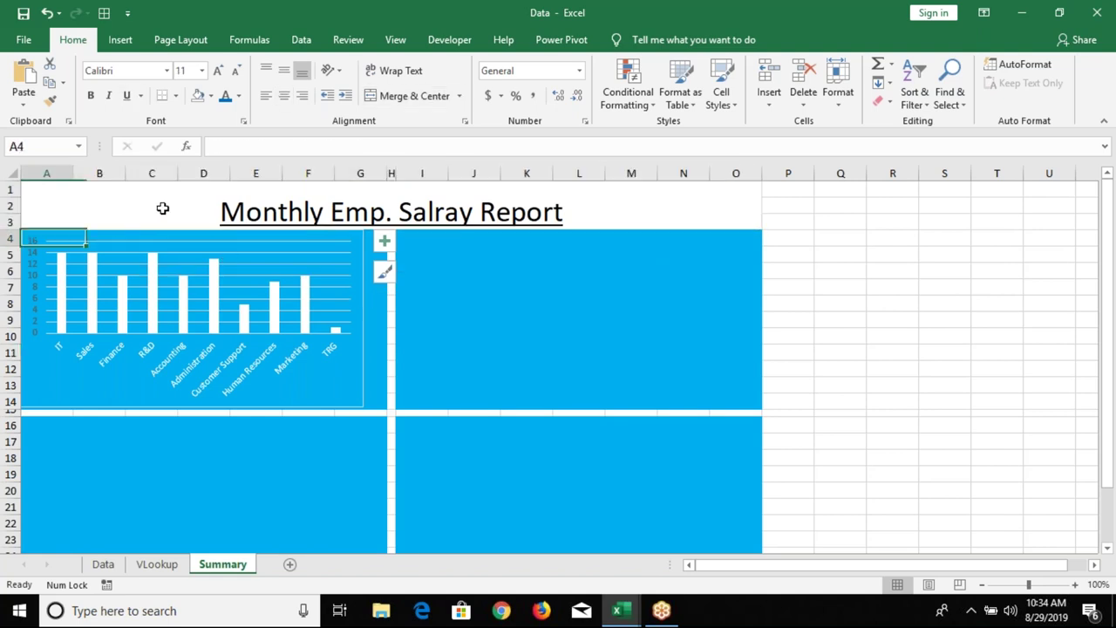
{"action": "key", "text": "shift+Right"}
{"action": "key", "text": "shift+Right"}
{"action": "key", "text": "shift+Right"}
{"action": "key", "text": "shift+Right"}
{"action": "key", "text": "shift+Right"}
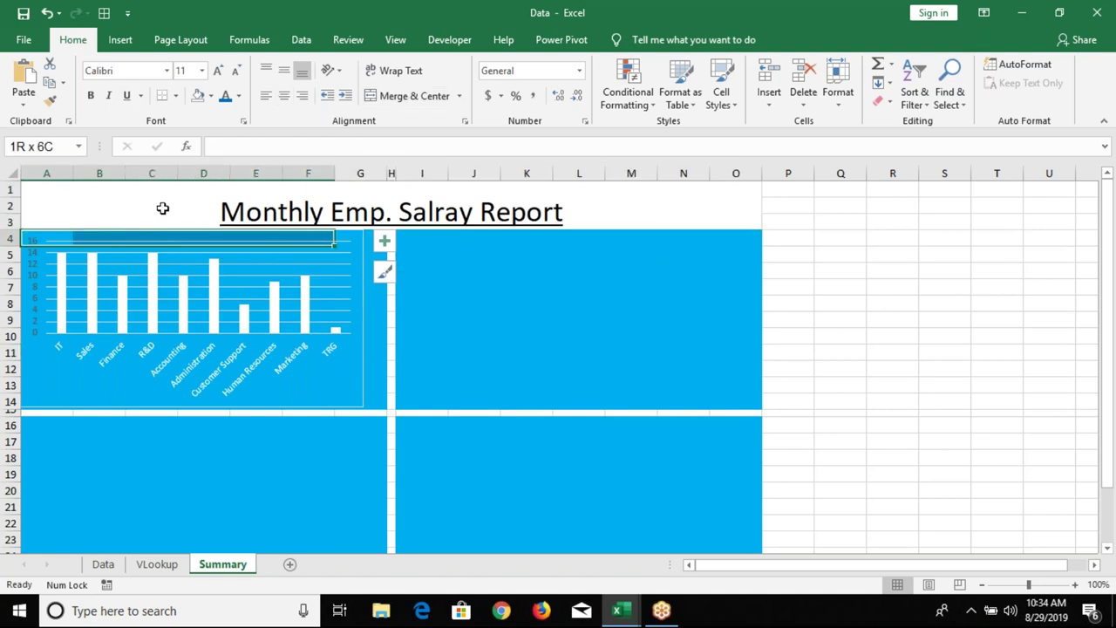
{"action": "key", "text": "shift+Right"}
{"action": "key", "text": "shift+Left"}
{"action": "key", "text": "shift+Right"}
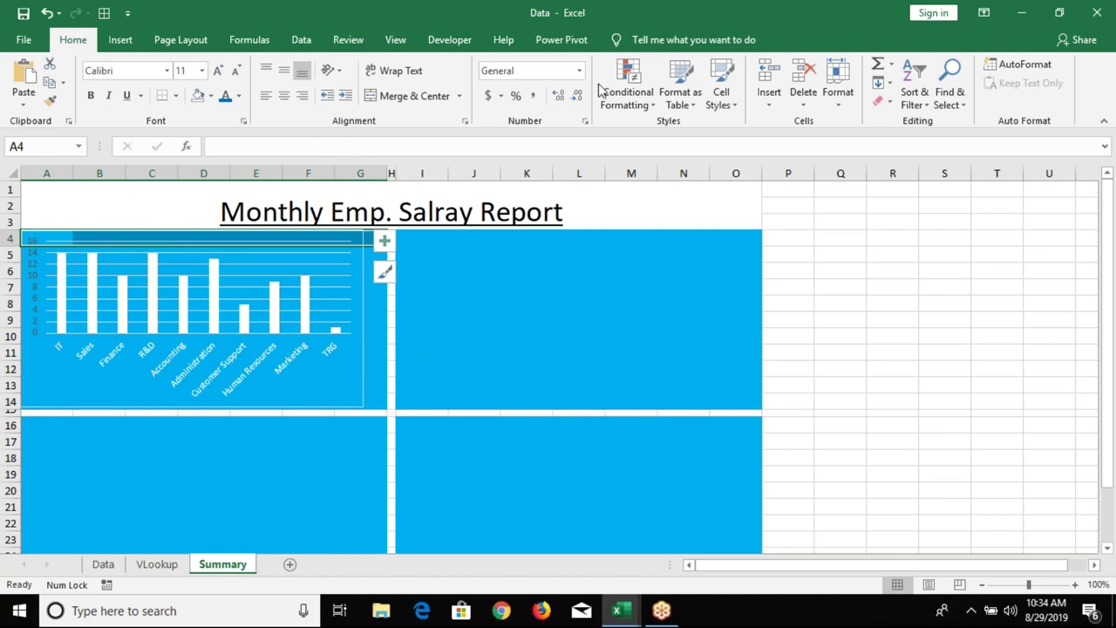
{"action": "left_click", "coordinate": [385, 101]}
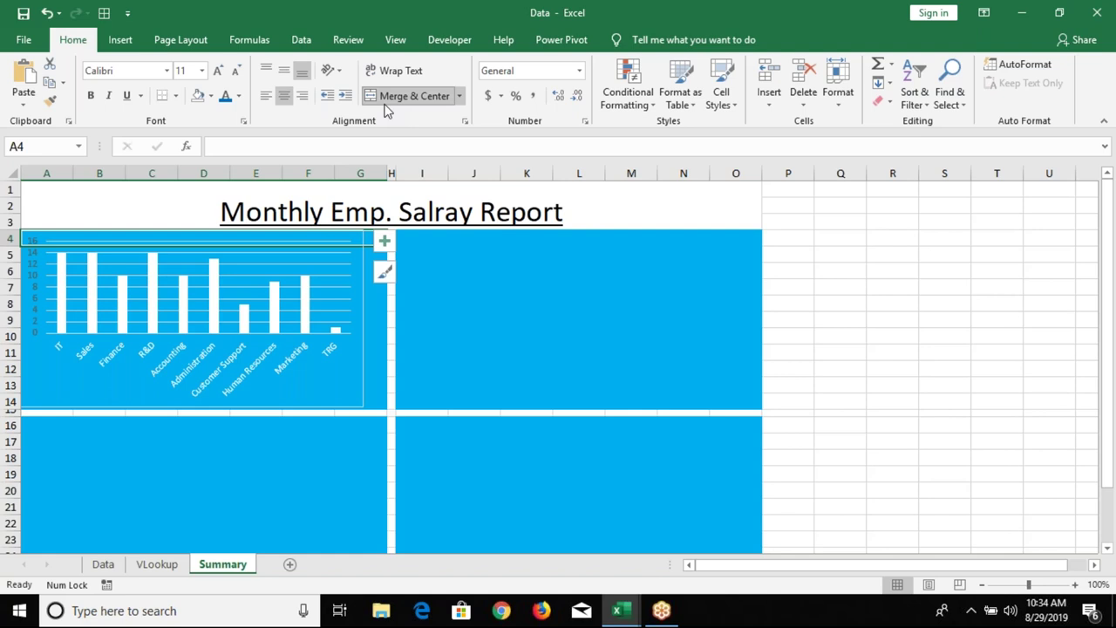
- Enter 'Department wise total Emp Count' in A4 in white font
{"action": "type", "text": "De"}
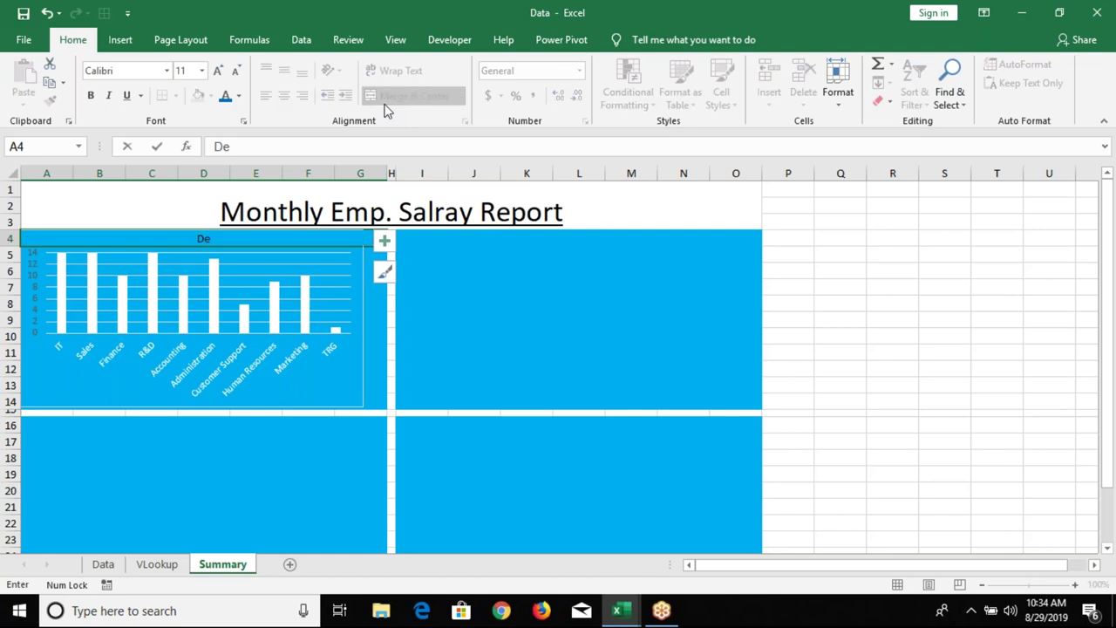
{"action": "type", "text": "partment"}
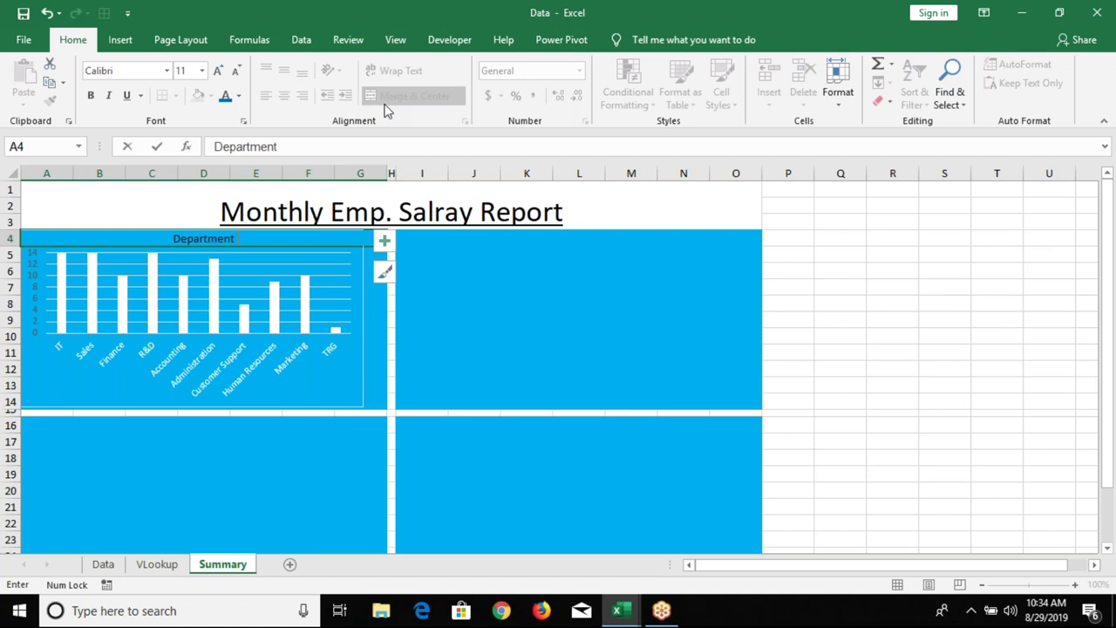
{"action": "type", "text": " wise"}
{"action": "type", "text": " total"}
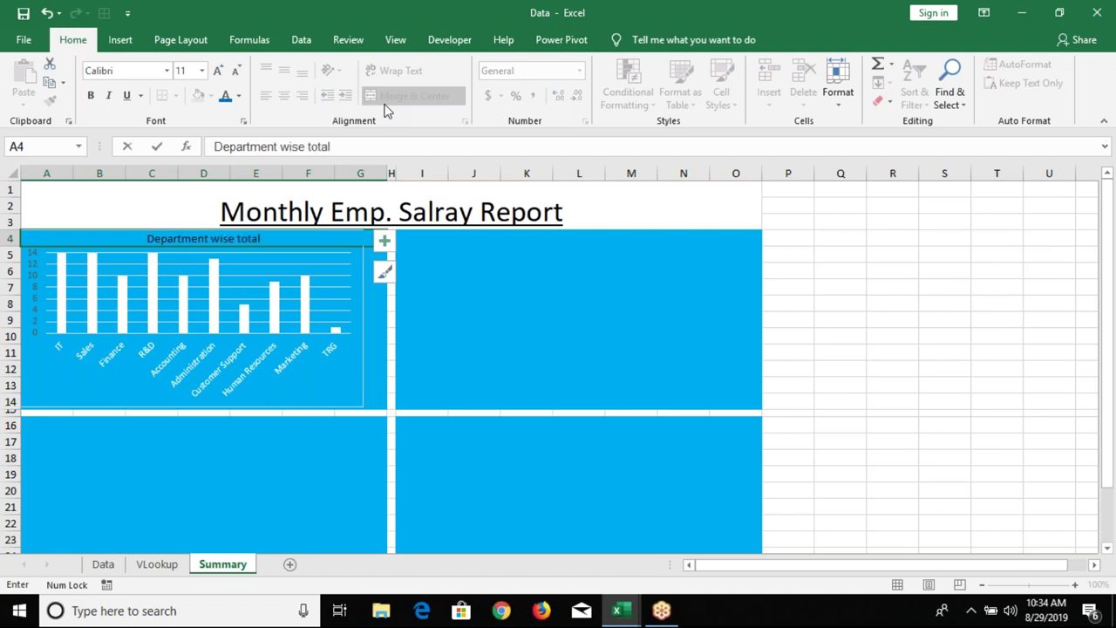
{"action": "type", "text": " Emp Count"}
{"action": "key", "text": "ctrl+Return"}
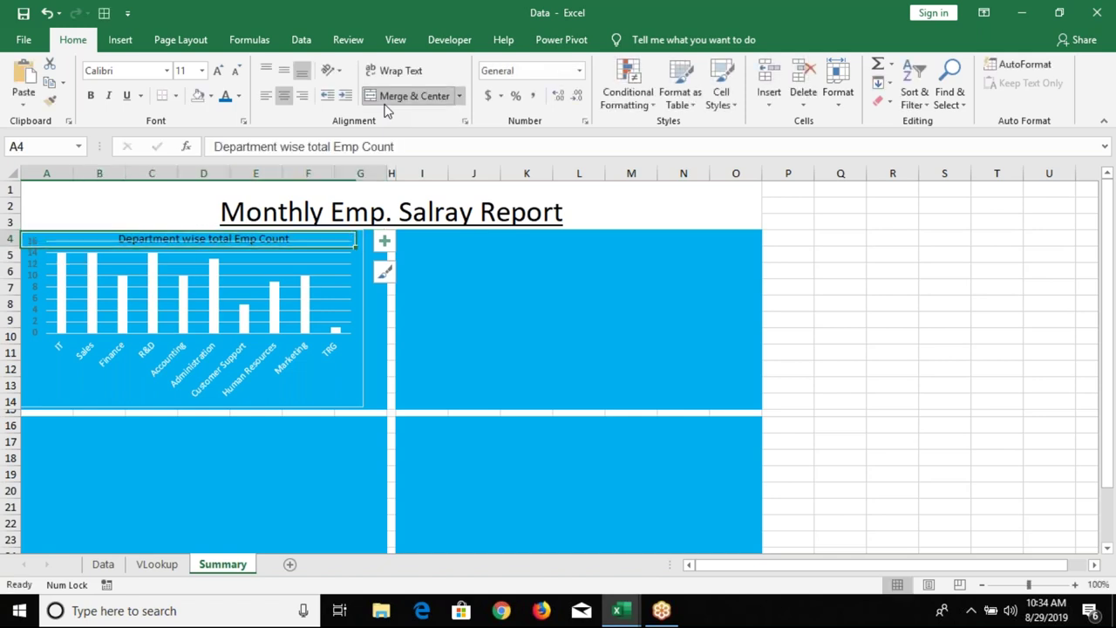
{"action": "left_click", "coordinate": [239, 96]}
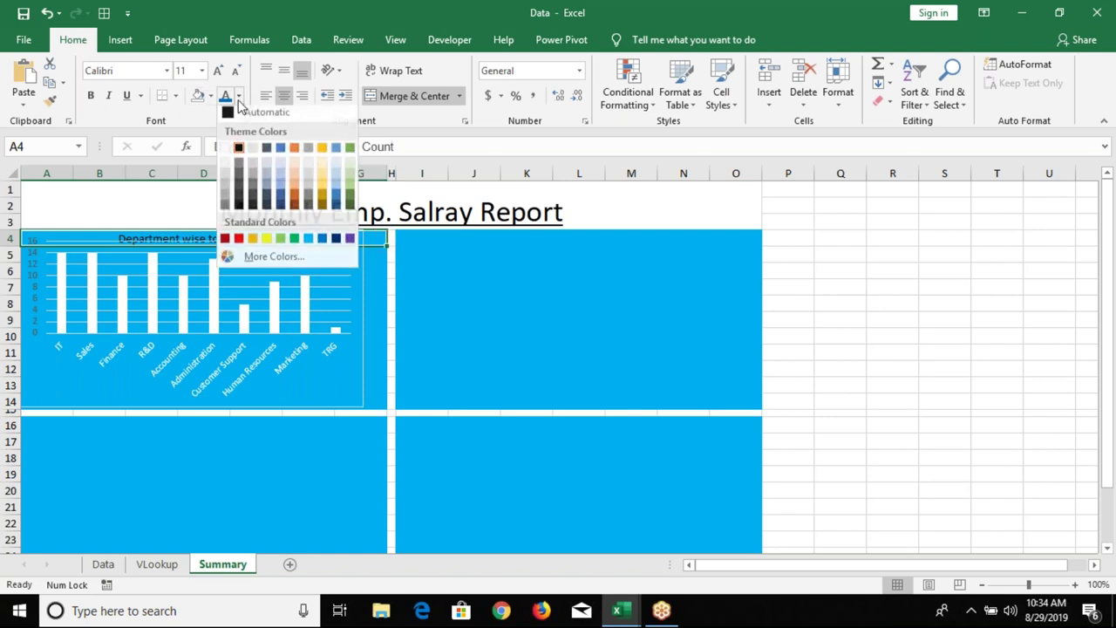
{"action": "left_click", "coordinate": [232, 152]}
{"action": "left_click", "coordinate": [514, 366]}
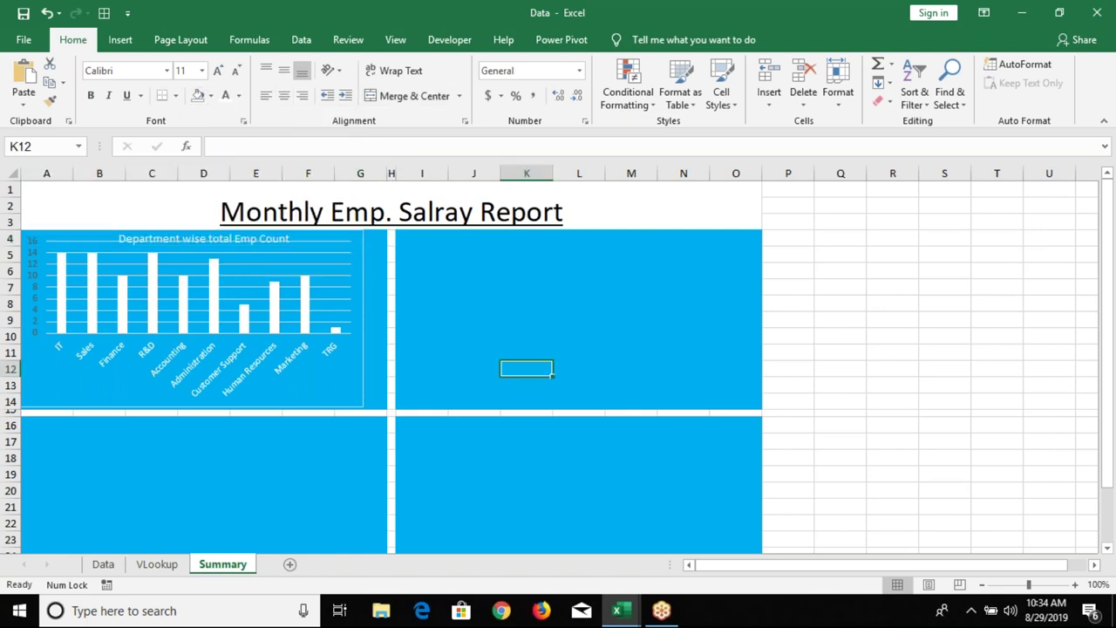
- Undo an accidental chart paste into A4 and make the heading bold
{"action": "left_click", "coordinate": [308, 240]}
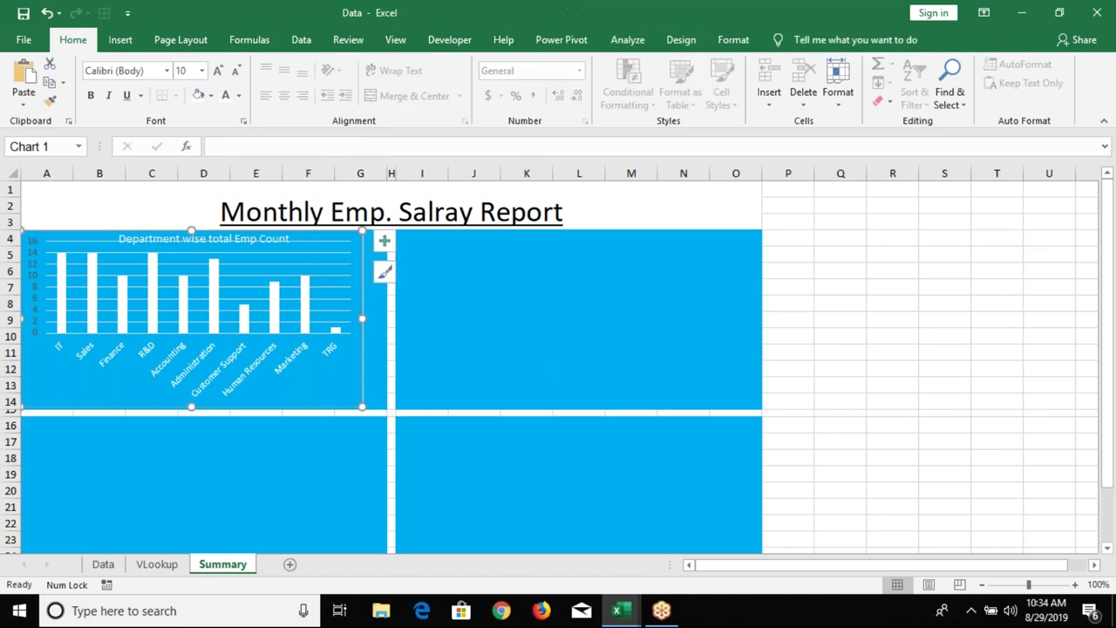
{"action": "left_click", "coordinate": [161, 199]}
{"action": "key", "text": "Down"}
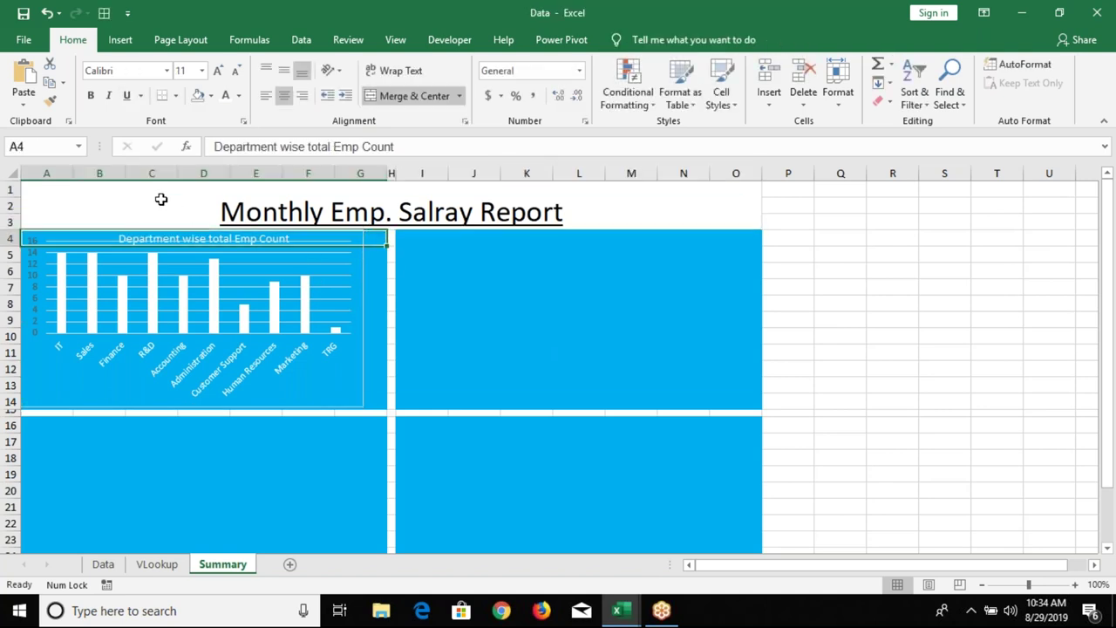
{"action": "key", "text": "ctrl+v"}
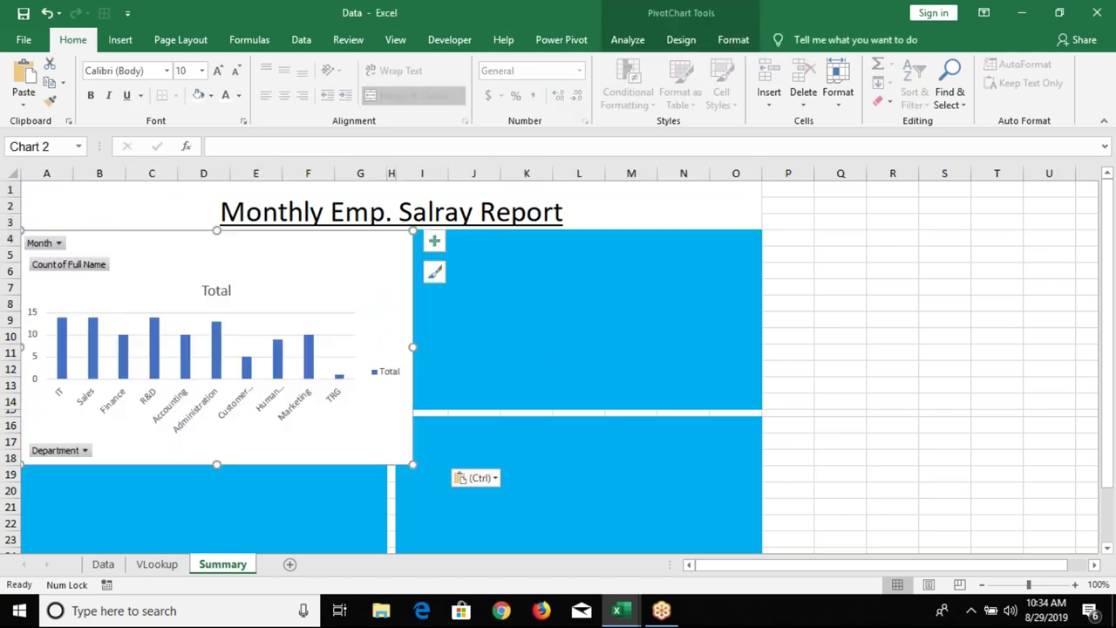
{"action": "key", "text": "ctrl+z"}
{"action": "key", "text": "ctrl+b"}
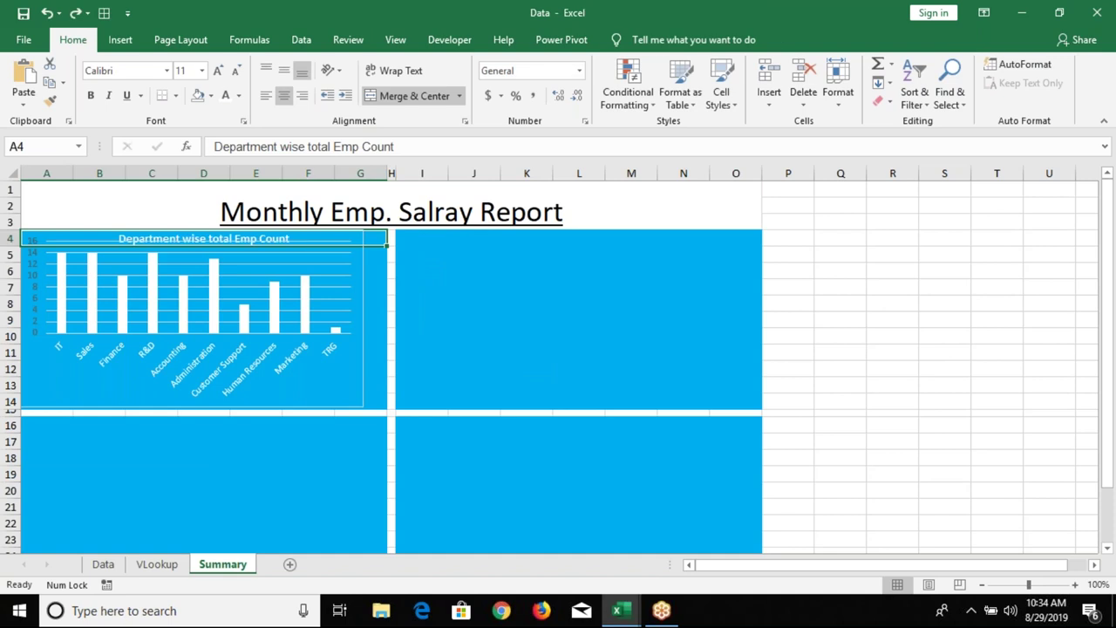
- Restore bold formatting on the A4 heading
{"action": "key", "text": "ctrl+b"}
{"action": "left_click", "coordinate": [92, 96]}
{"action": "left_click", "coordinate": [516, 353]}
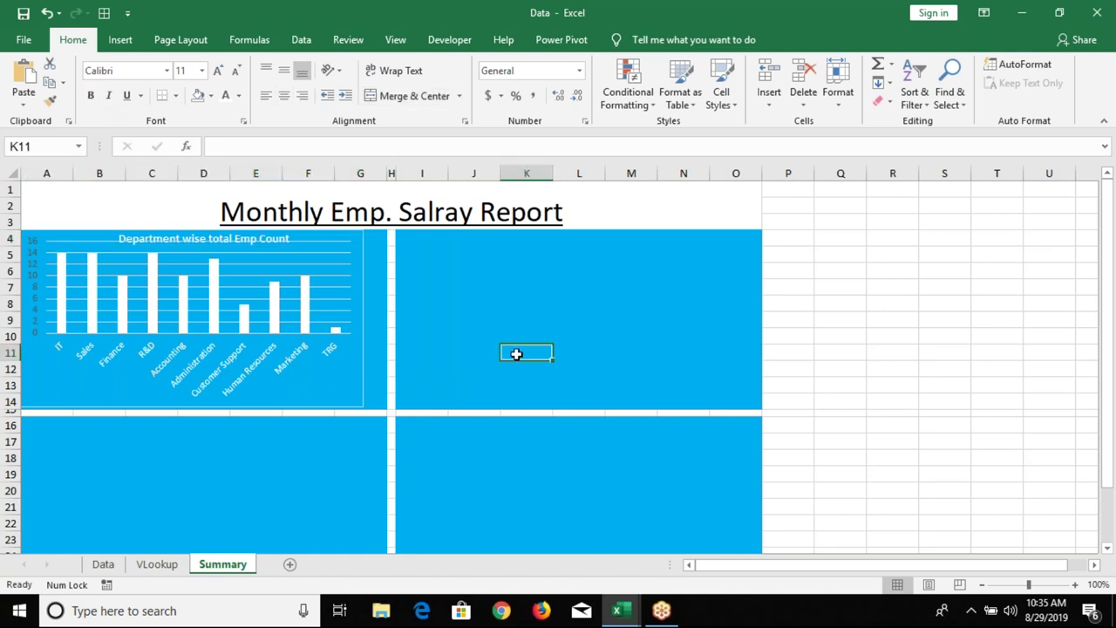
{"action": "key", "text": "Left"}
{"action": "key", "text": "Left"}
{"action": "key", "text": "Left"}
{"action": "key", "text": "Left"}
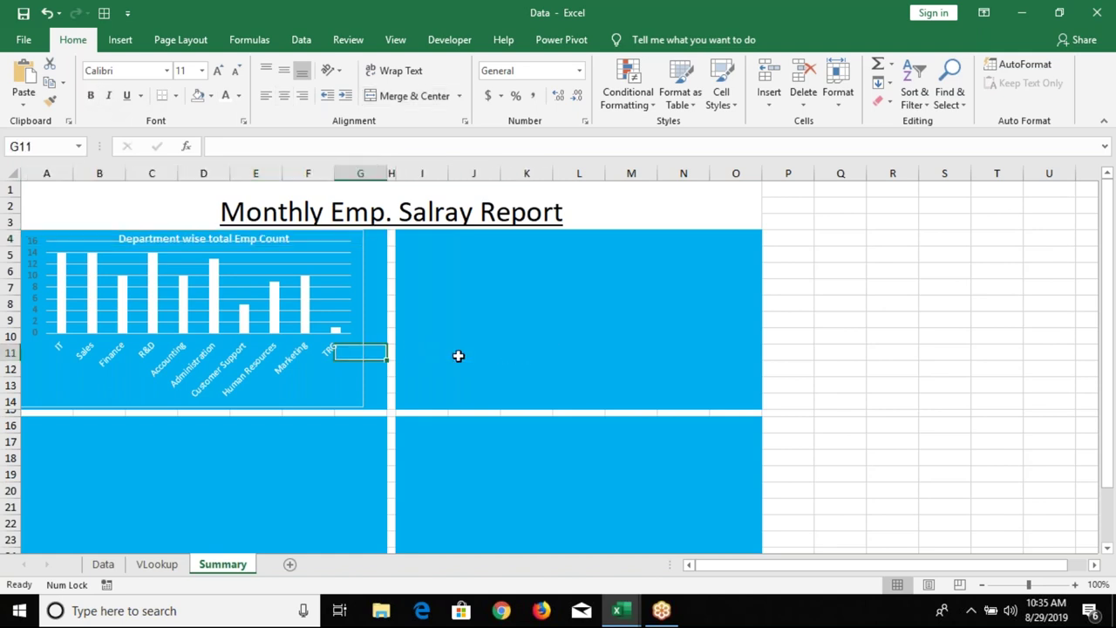
- Widen and reposition the department chart to fill the top-left blue panel
{"action": "left_click", "coordinate": [332, 381]}
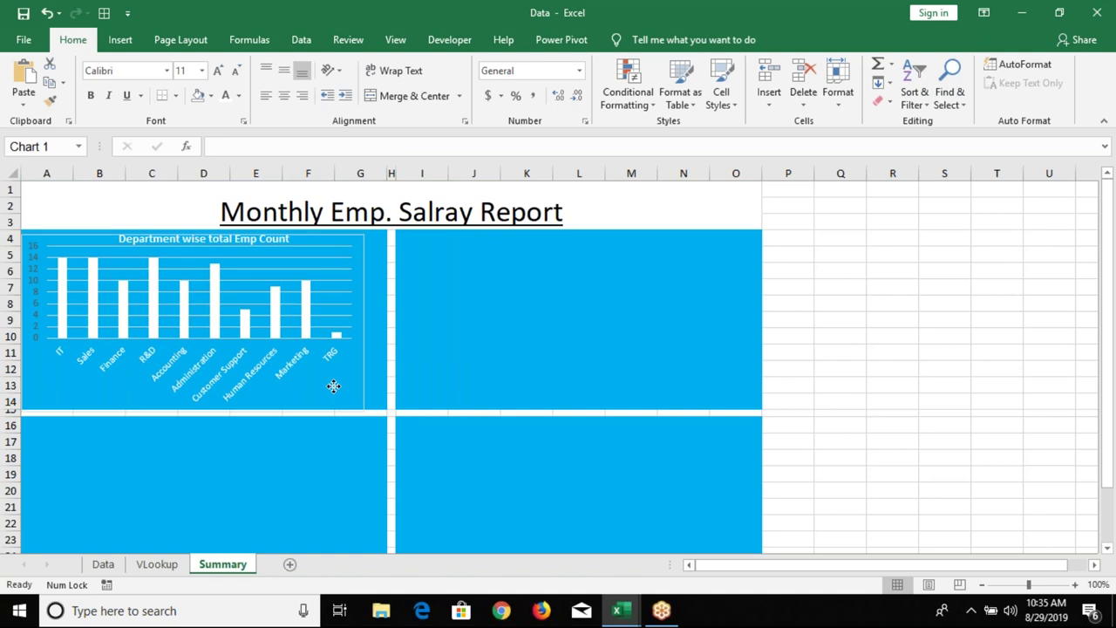
{"action": "left_click_drag", "start_coordinate": [365, 323], "coordinate": [385, 323]}
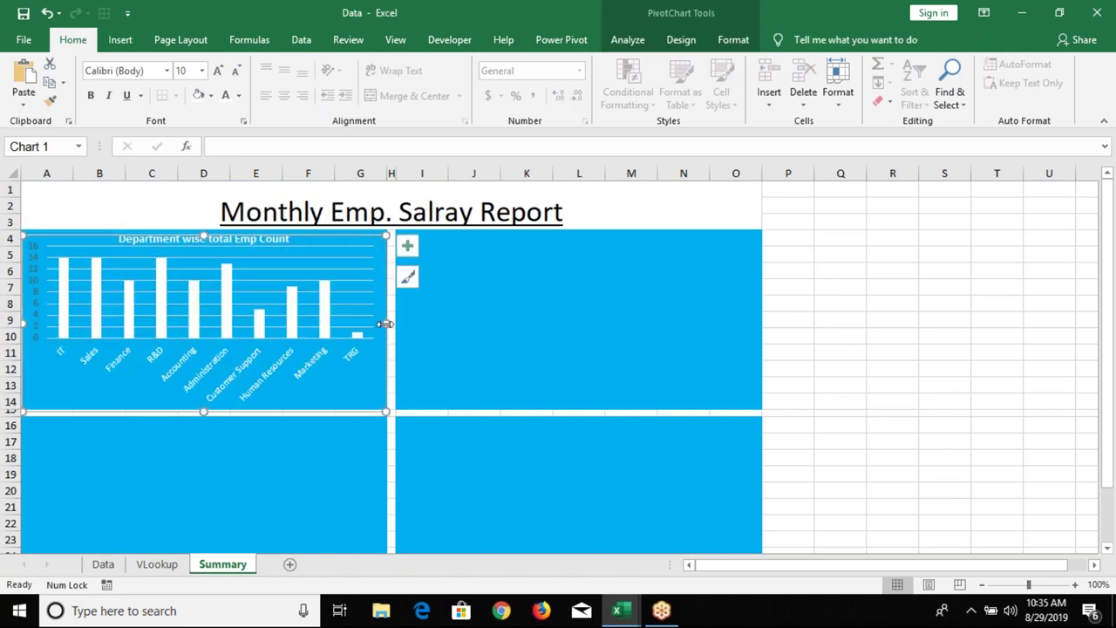
{"action": "left_click", "coordinate": [513, 336]}
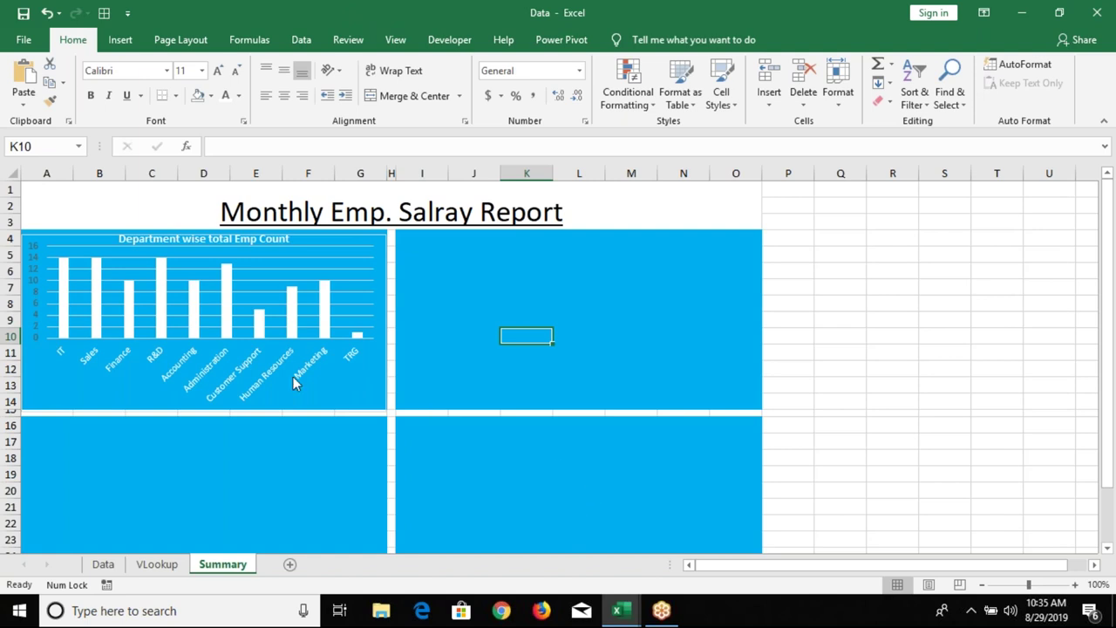
{"action": "left_click", "coordinate": [282, 399]}
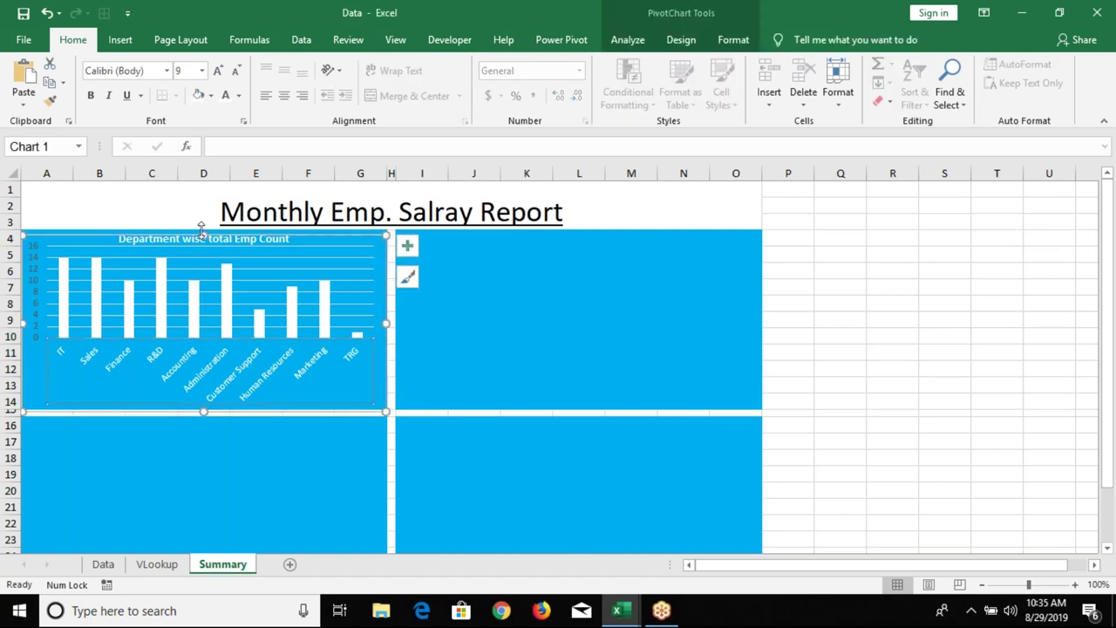
{"action": "left_click_drag", "start_coordinate": [201, 229], "coordinate": [200, 229]}
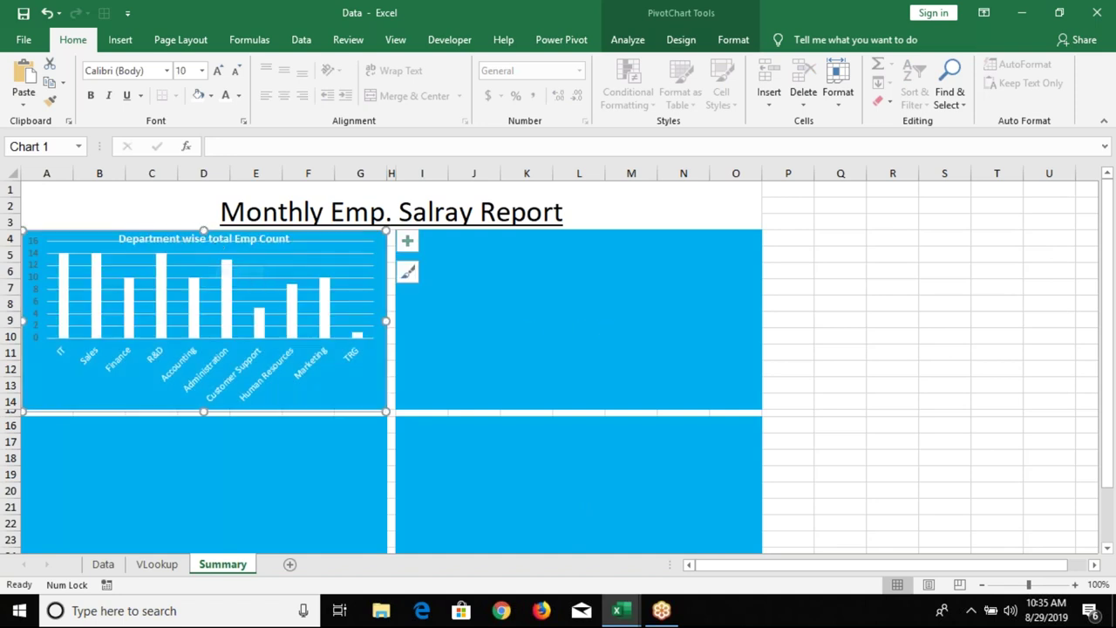
{"action": "left_click_drag", "start_coordinate": [322, 240], "coordinate": [322, 242]}
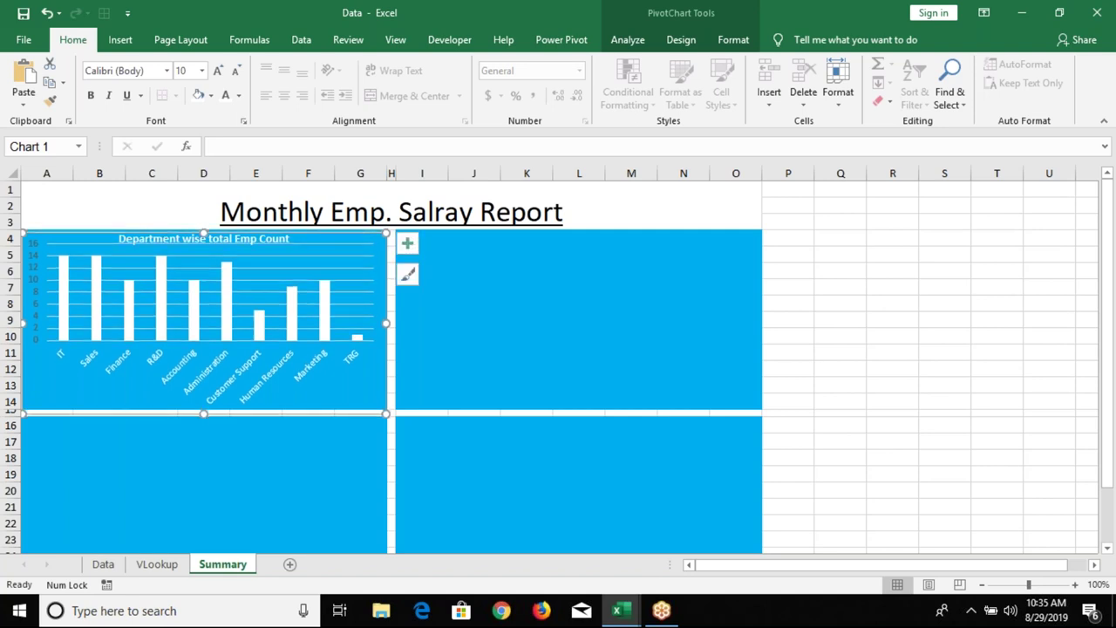
{"action": "left_click", "coordinate": [513, 319]}
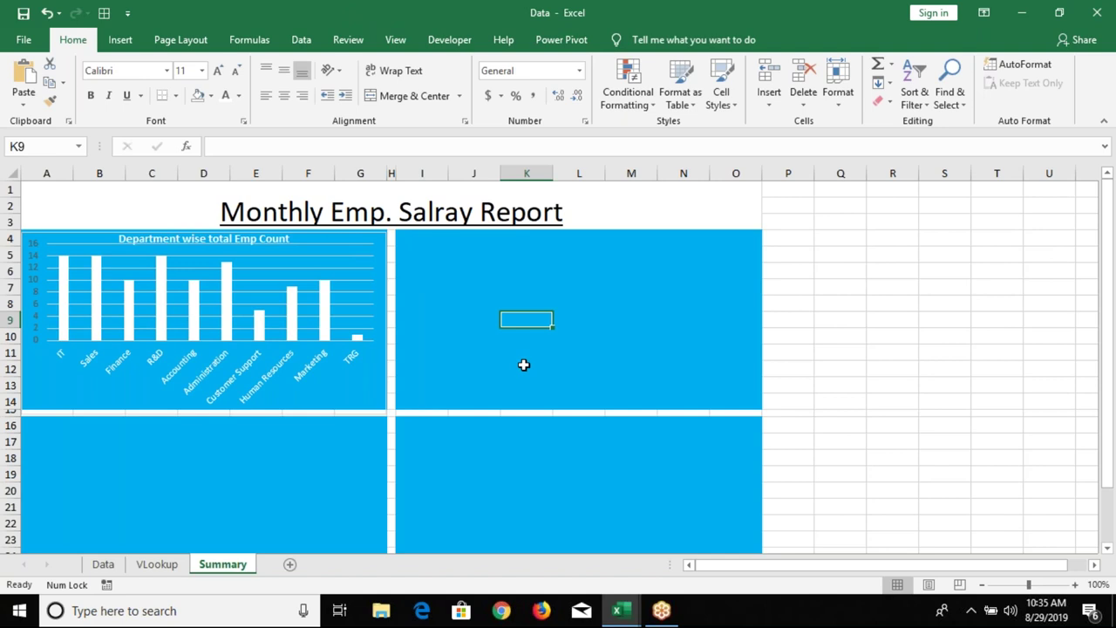
- Insert a 2-D pie chart from the Sum of Payble pivot on VLookup, then return to Summary
{"action": "left_click", "coordinate": [156, 565]}
{"action": "left_click", "coordinate": [401, 238]}
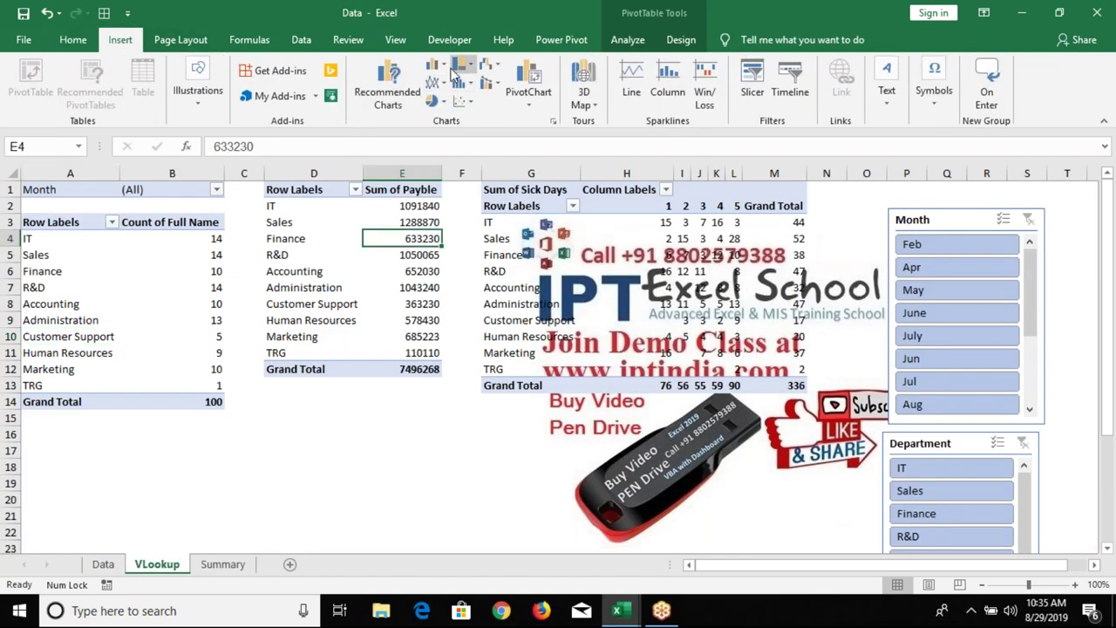
{"action": "left_click", "coordinate": [446, 72]}
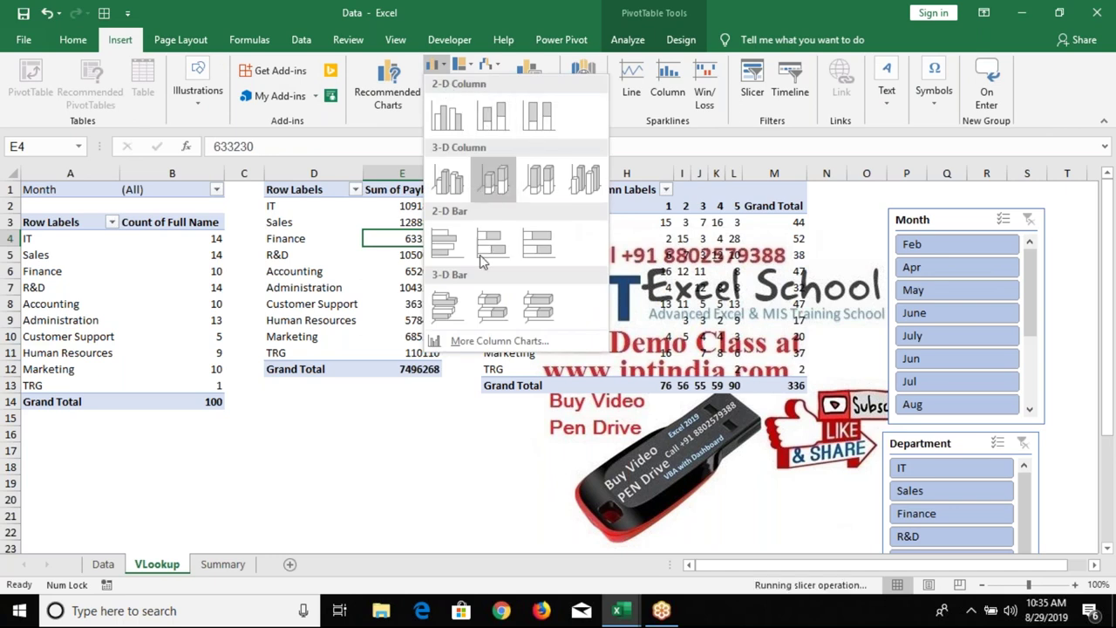
{"action": "left_click", "coordinate": [460, 57]}
{"action": "left_click", "coordinate": [441, 102]}
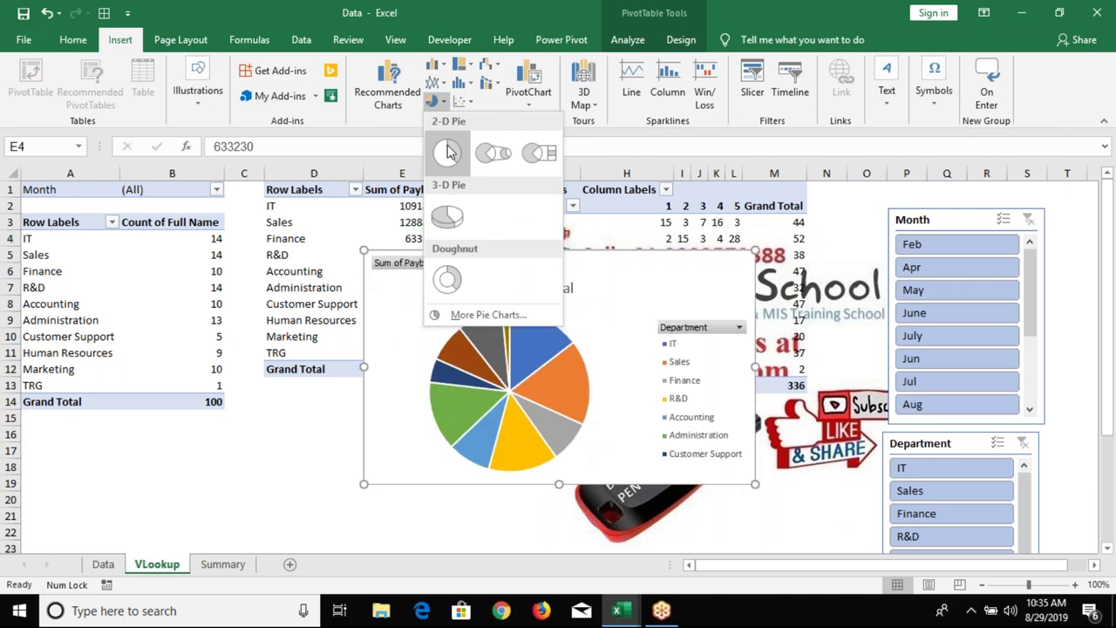
{"action": "left_click", "coordinate": [447, 152]}
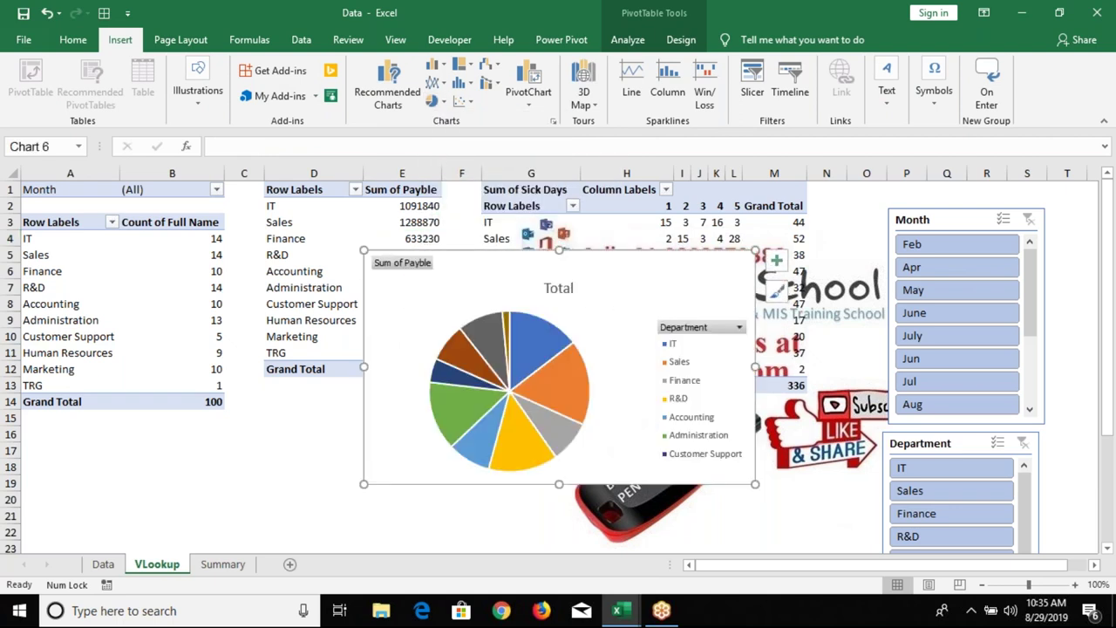
{"action": "left_click", "coordinate": [235, 566]}
{"action": "left_click", "coordinate": [437, 249]}
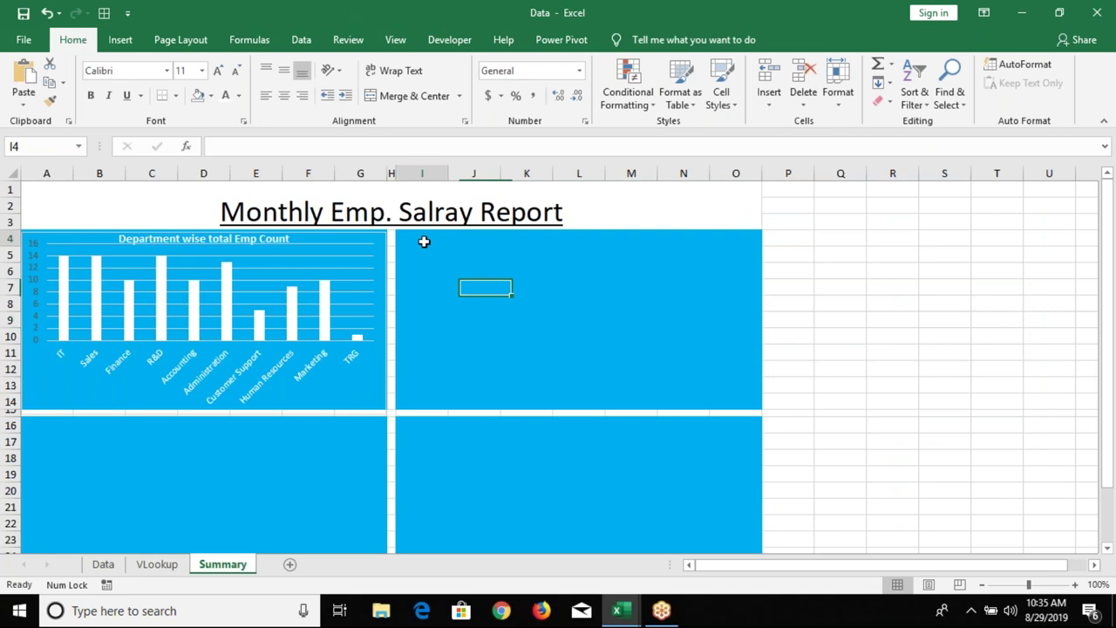
- Paste the pie chart at I4 and resize it to fit the top-right blue panel
{"action": "key", "text": "ctrl+v"}
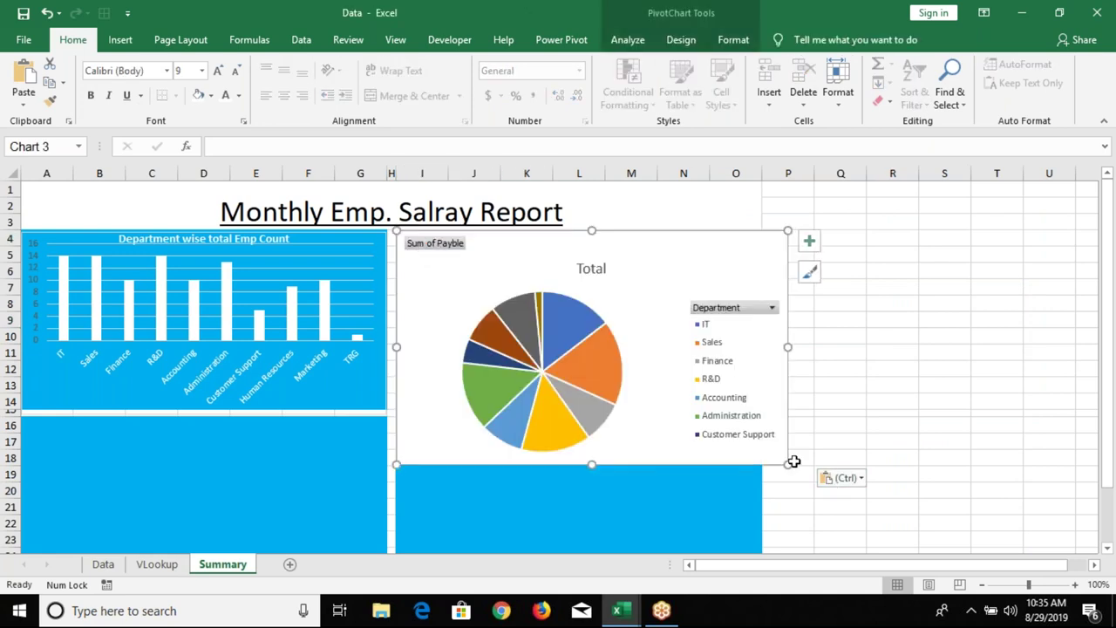
{"action": "left_click_drag", "start_coordinate": [788, 465], "coordinate": [727, 407]}
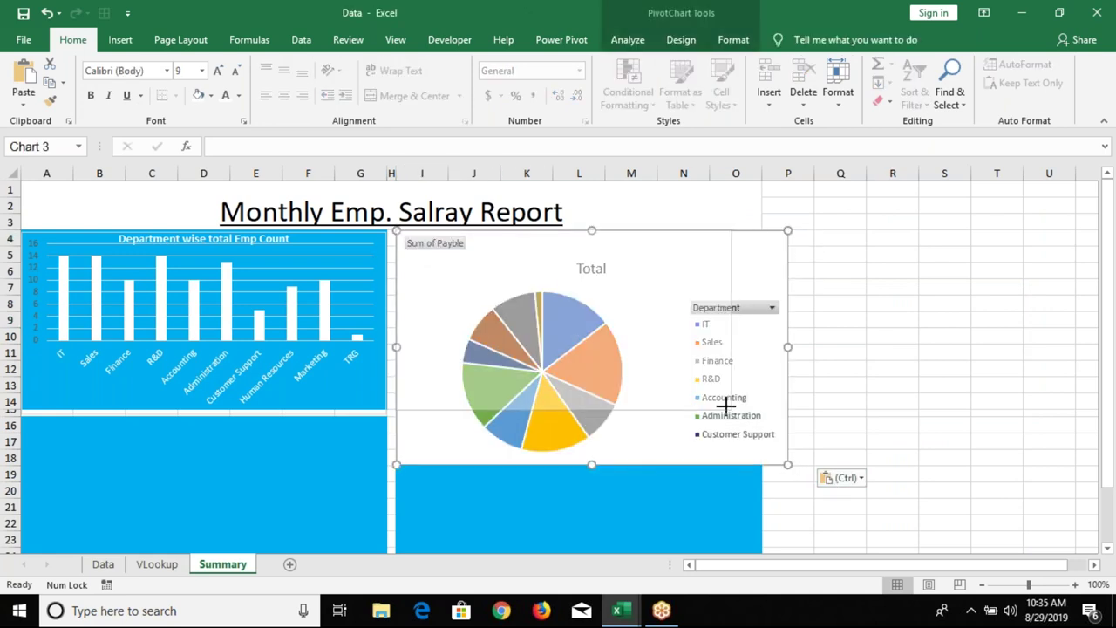
{"action": "left_click_drag", "start_coordinate": [730, 318], "coordinate": [761, 318]}
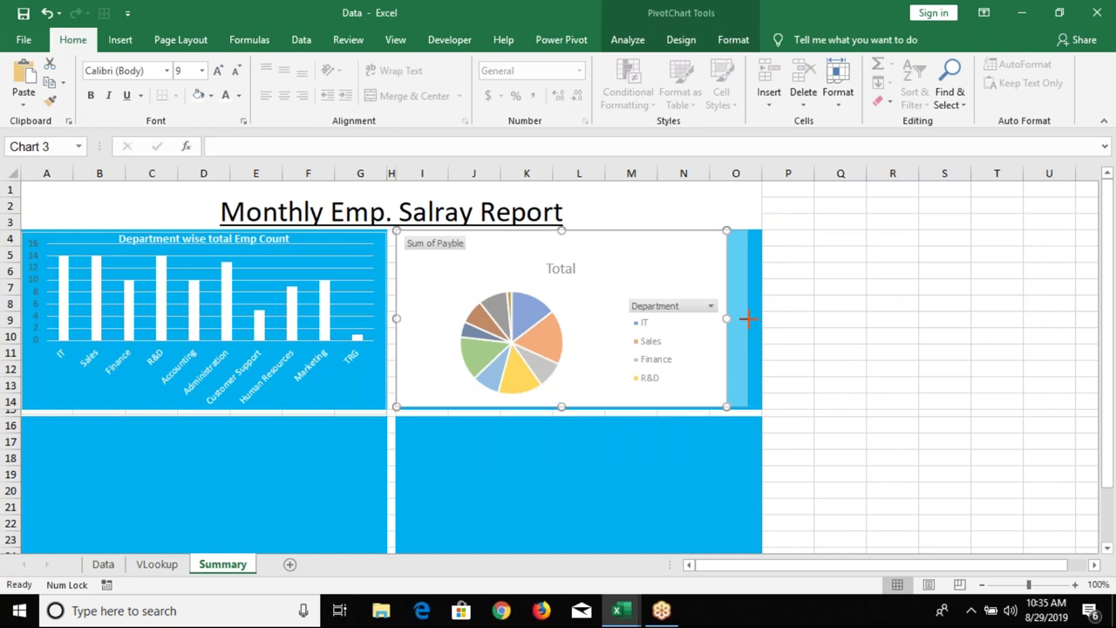
{"action": "left_click", "coordinate": [161, 568]}
{"action": "left_click", "coordinate": [216, 565]}
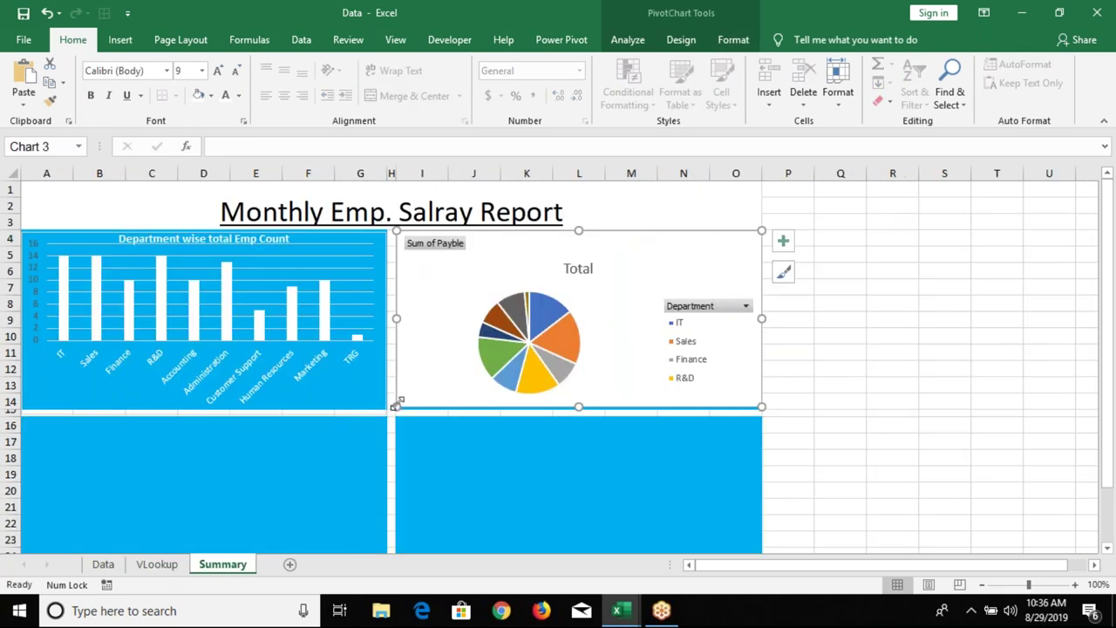
- Set the pie chart's background to No Fill
{"action": "left_click", "coordinate": [211, 96]}
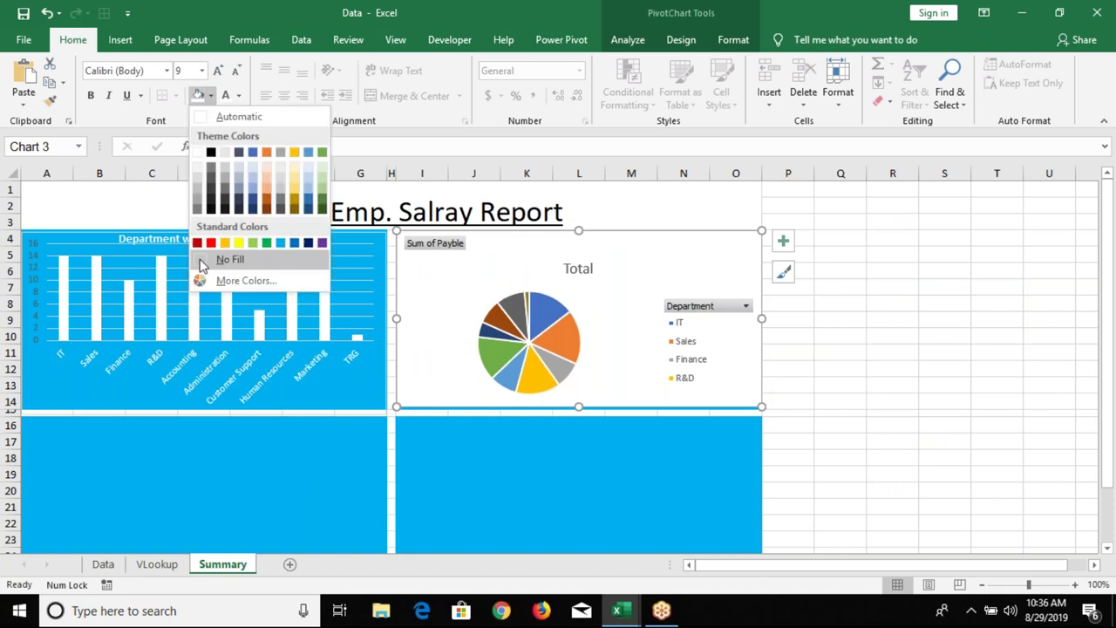
{"action": "left_click", "coordinate": [204, 259]}
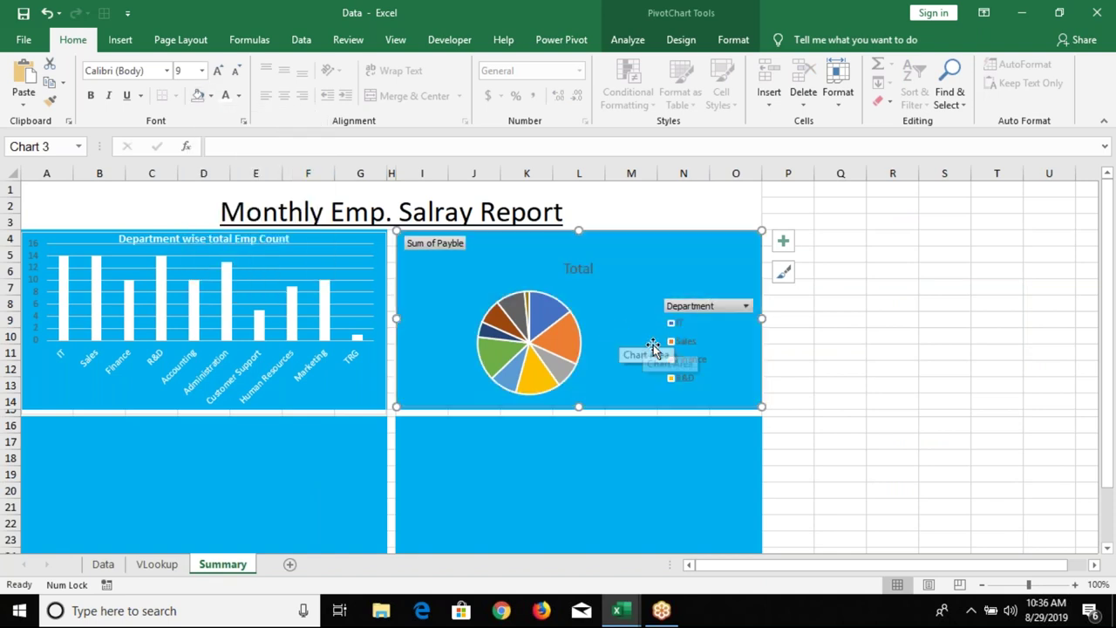
{"action": "left_click", "coordinate": [210, 95]}
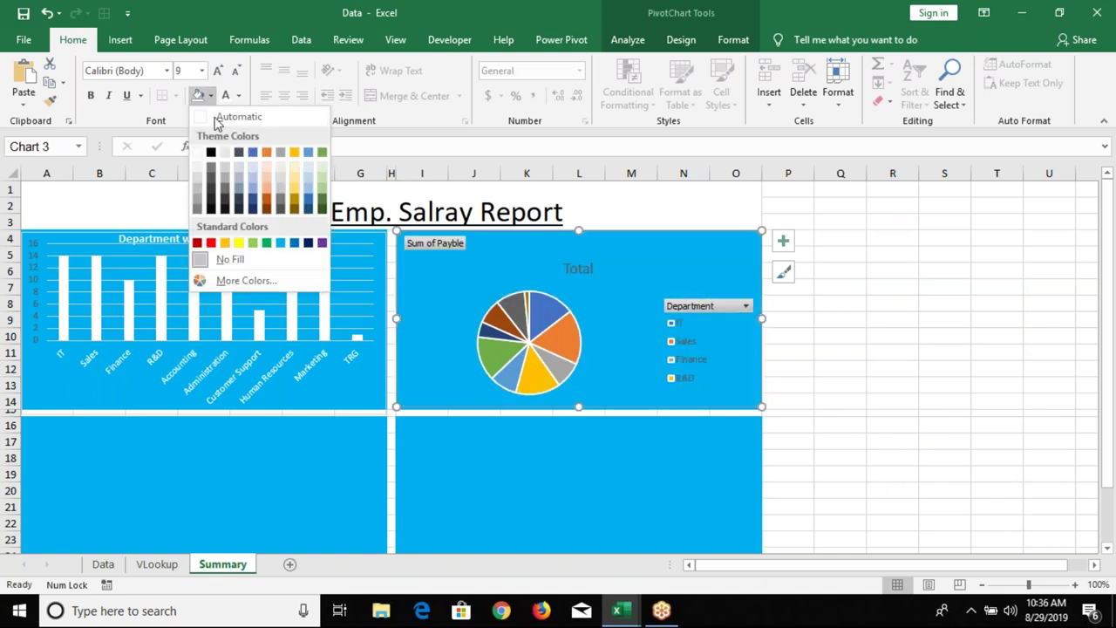
{"action": "left_click", "coordinate": [222, 260]}
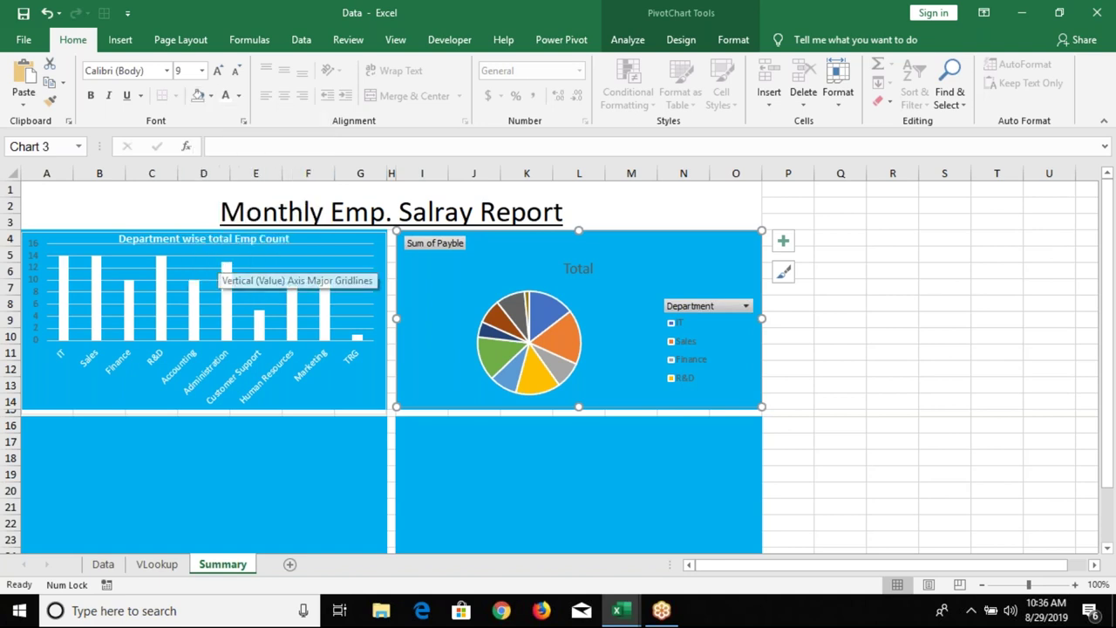
{"action": "left_click", "coordinate": [960, 442]}
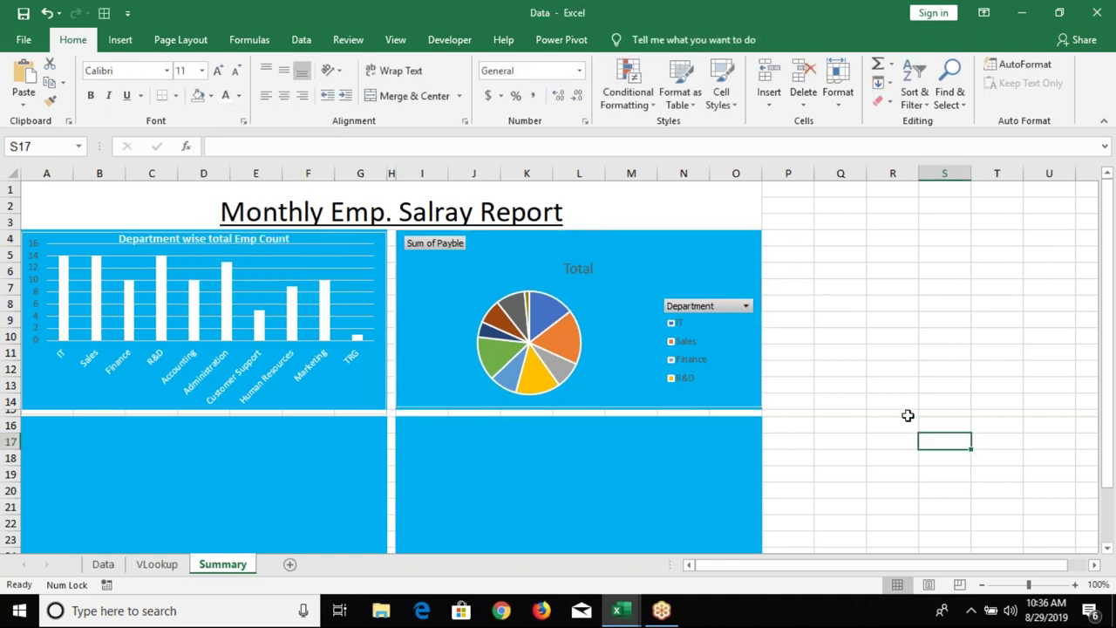
- Hide all field buttons on the pie chart
{"action": "left_click", "coordinate": [689, 342]}
{"action": "right_click", "coordinate": [689, 327]}
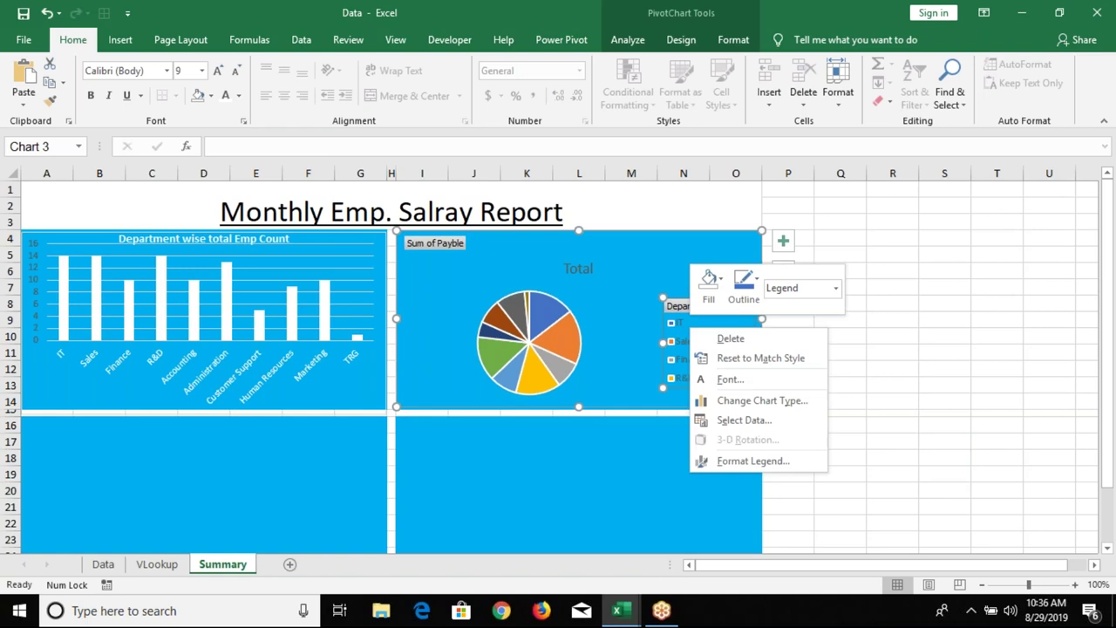
{"action": "right_click", "coordinate": [683, 307]}
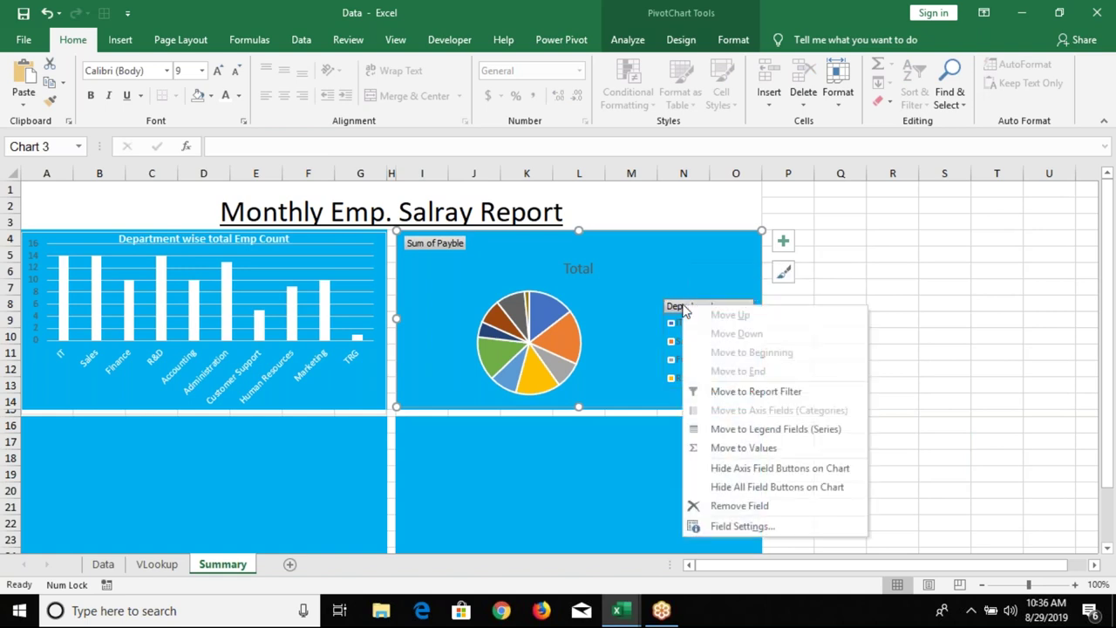
{"action": "left_click", "coordinate": [713, 491]}
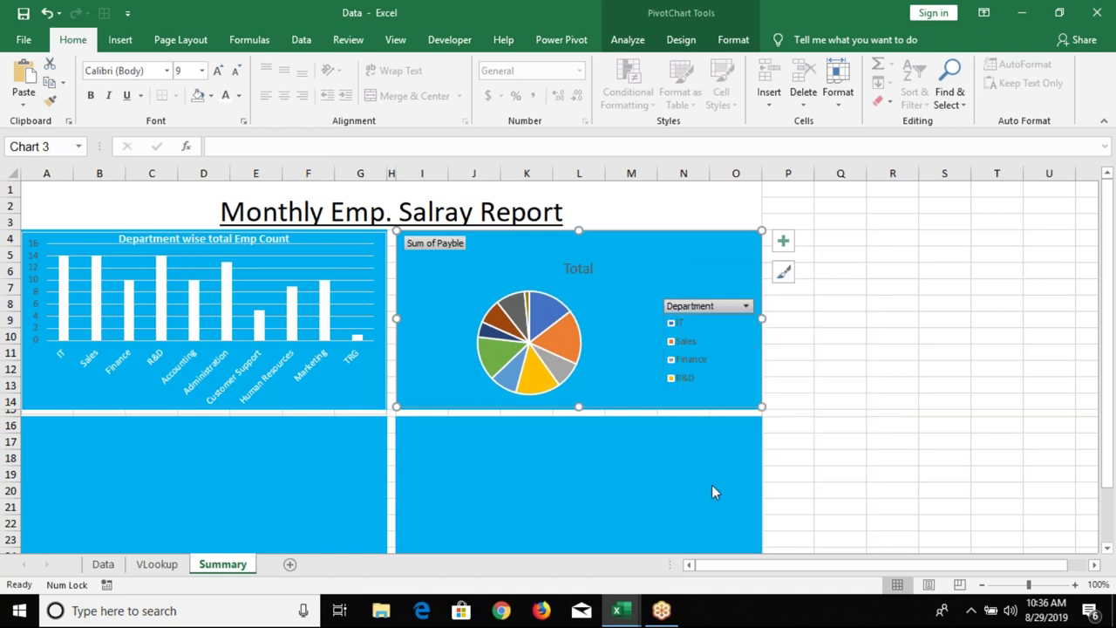
- Delete the pie chart's 'Total' title
{"action": "left_click", "coordinate": [571, 249]}
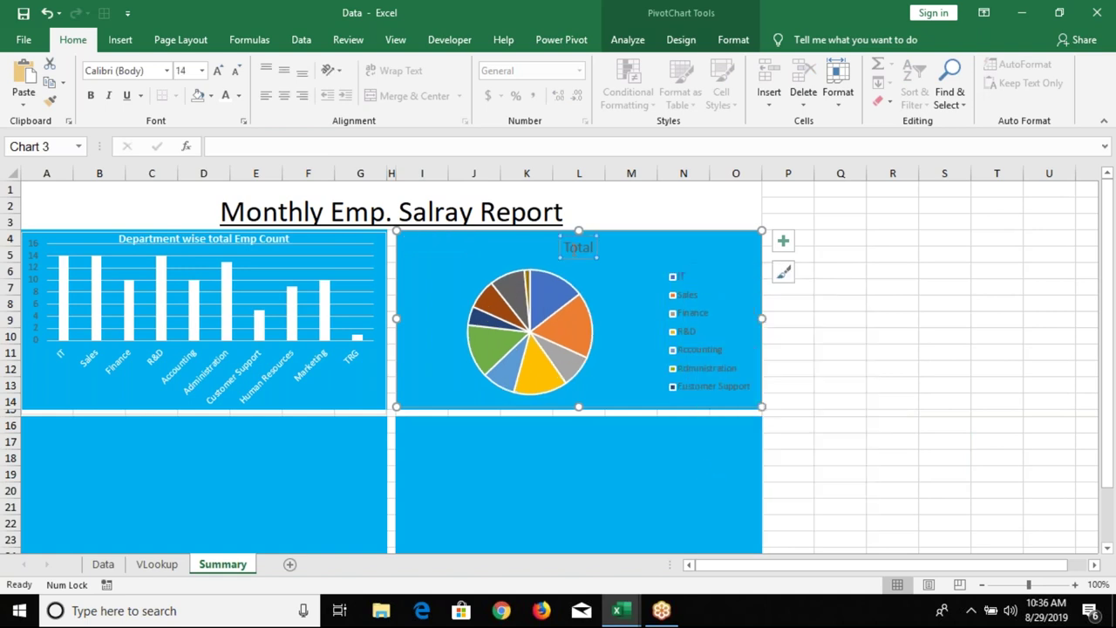
{"action": "key", "text": "Escape"}
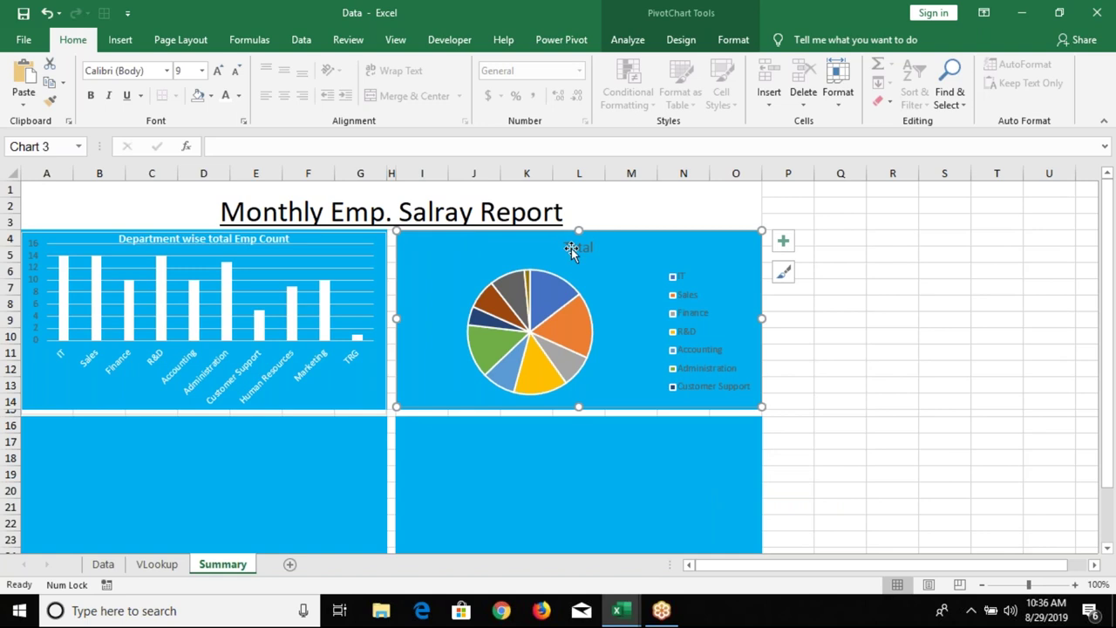
{"action": "left_click", "coordinate": [944, 442]}
{"action": "left_click", "coordinate": [570, 249]}
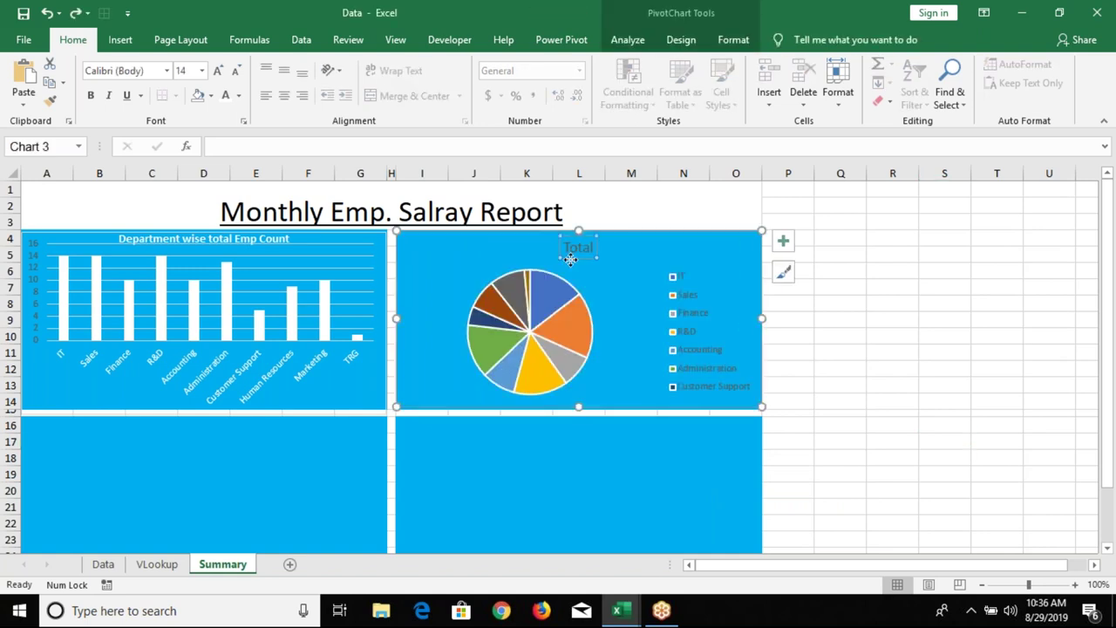
{"action": "key", "text": "Delete"}
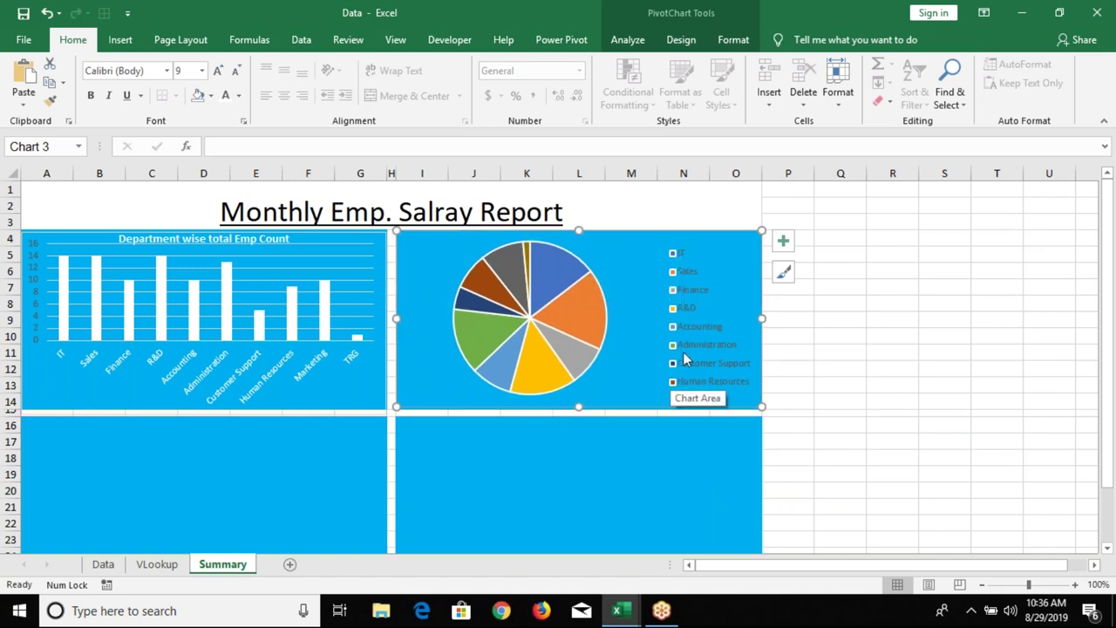
{"action": "right_click", "coordinate": [575, 318]}
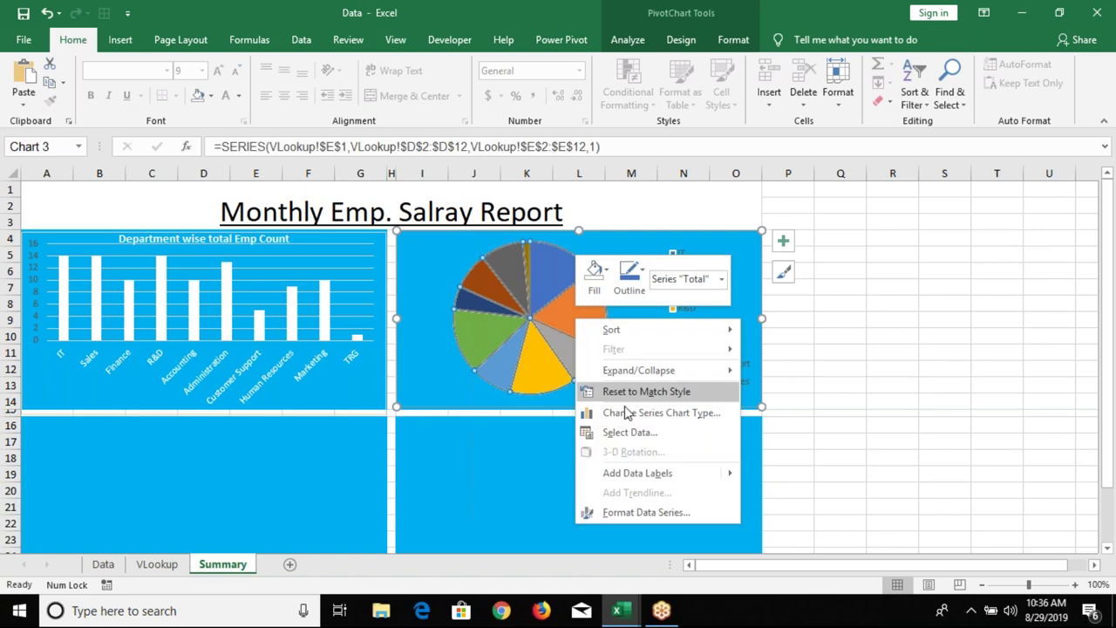
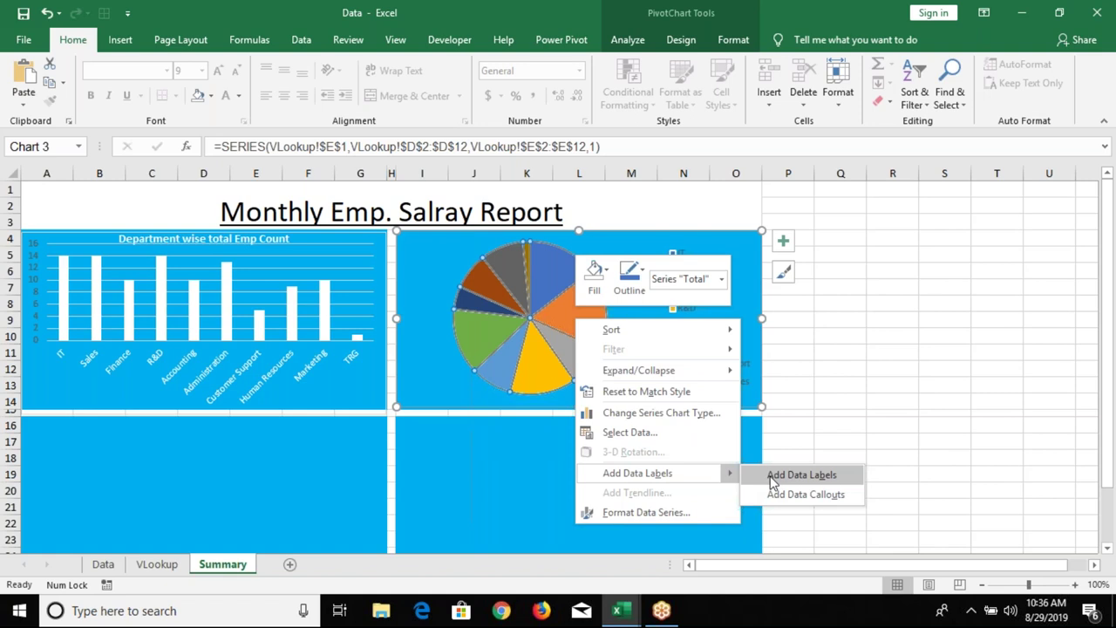
- Add data labels showing each department's total payable to the pie chart slices
{"action": "left_click", "coordinate": [775, 478]}
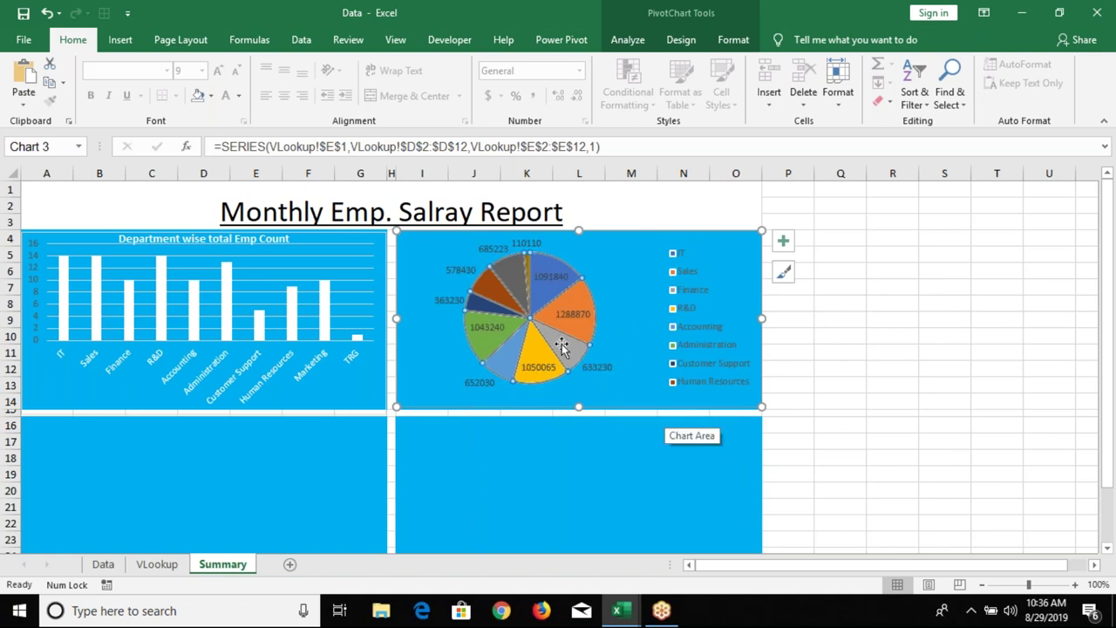
{"action": "right_click", "coordinate": [494, 251]}
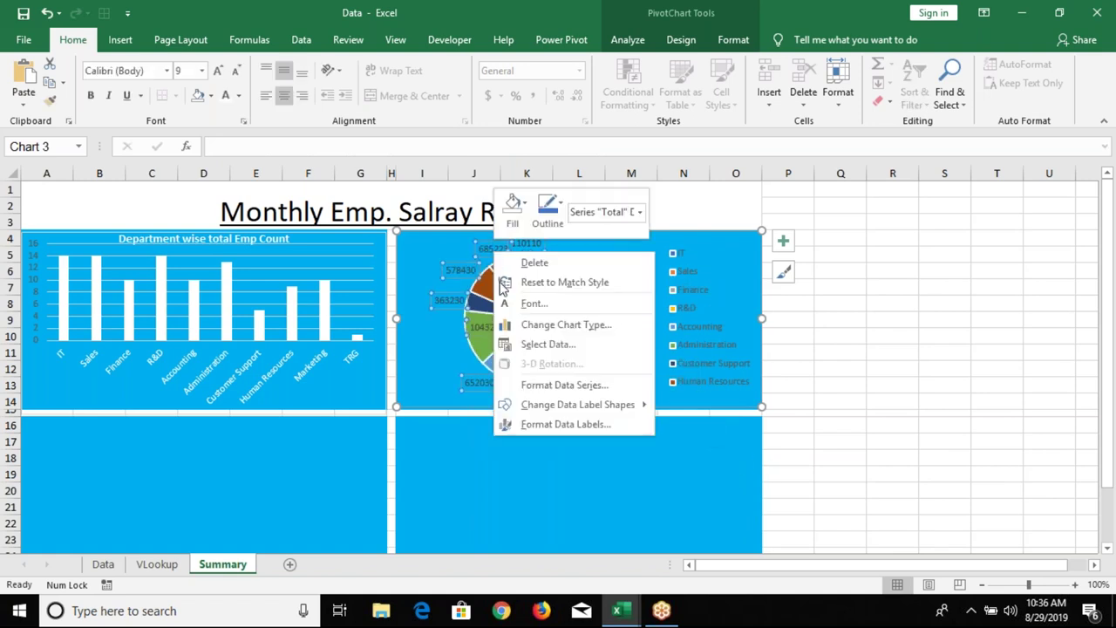
{"action": "left_click", "coordinate": [536, 428]}
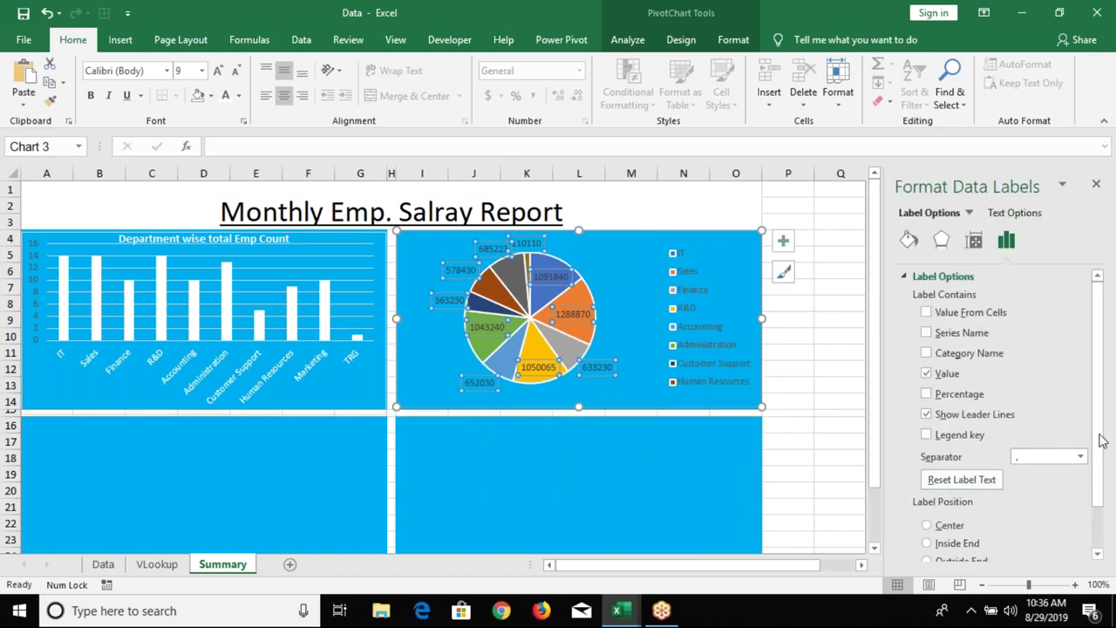
- Apply the custom number format #,"K" to the pie labels so they read like 1092 K
{"action": "scroll", "coordinate": [1106, 543], "scroll_direction": "down", "scroll_amount": 2}
{"action": "left_click", "coordinate": [907, 554]}
{"action": "scroll", "coordinate": [1102, 448], "scroll_direction": "down", "scroll_amount": 3}
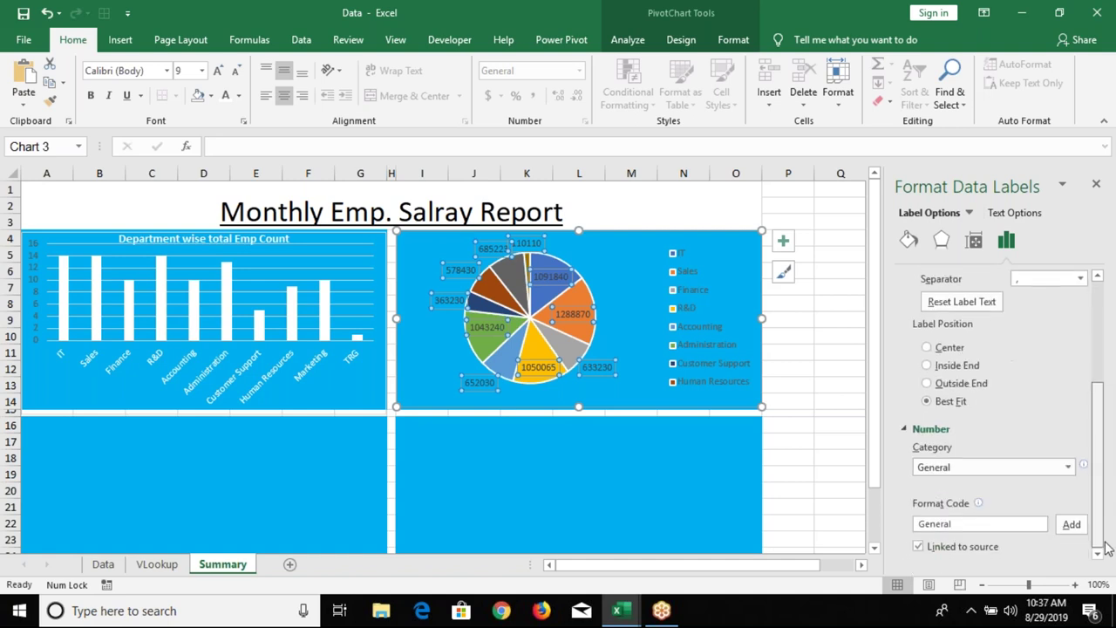
{"action": "left_click", "coordinate": [965, 525]}
{"action": "left_click_drag", "start_coordinate": [964, 525], "coordinate": [844, 525]}
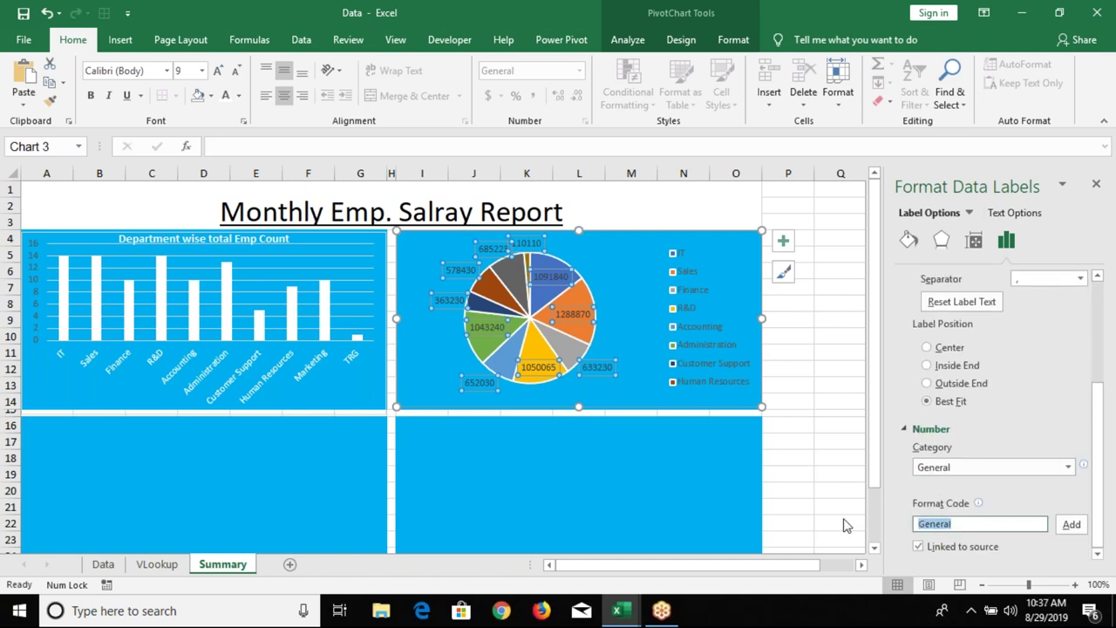
{"action": "type", "text": "#, \"K"}
{"action": "left_click", "coordinate": [1071, 524]}
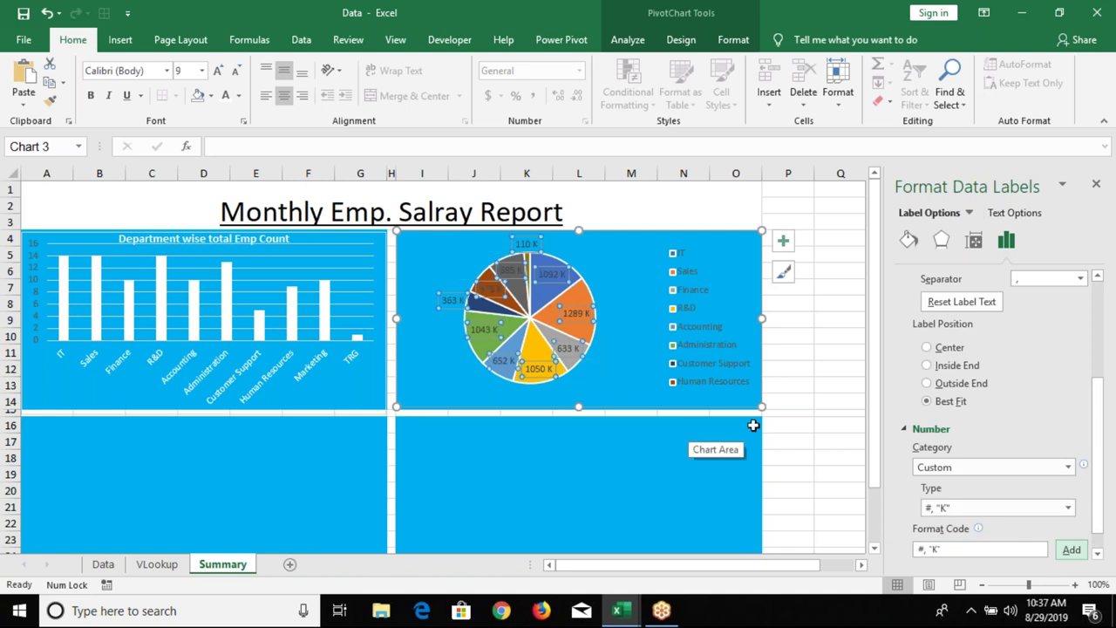
{"action": "left_click", "coordinate": [810, 384]}
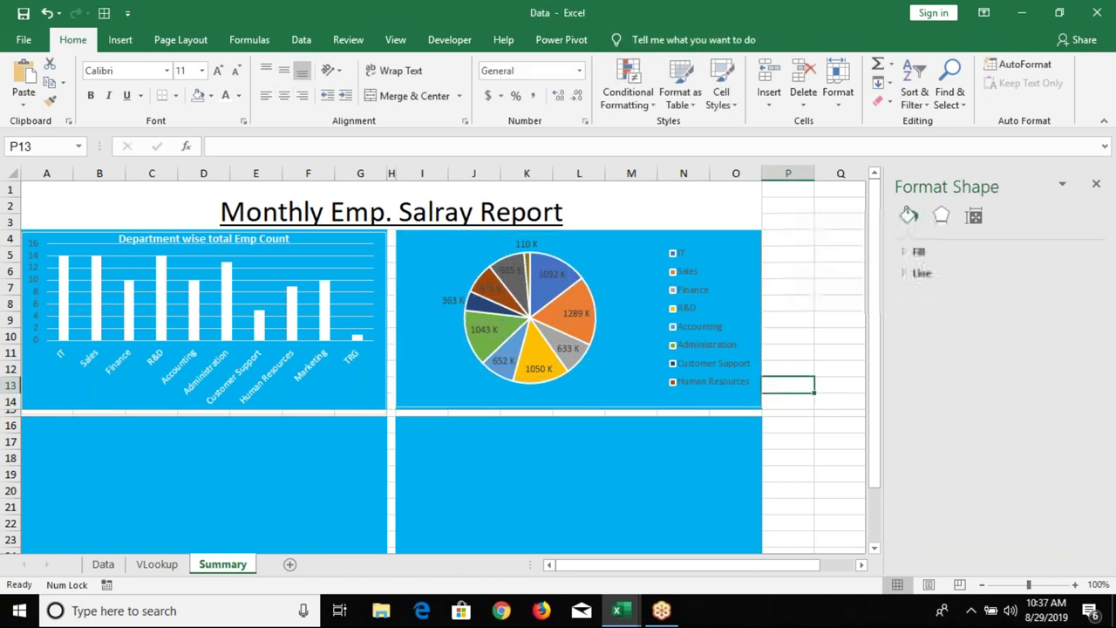
- Set a white font colour on the pie chart's data labels and its legend
{"action": "left_click", "coordinate": [534, 255]}
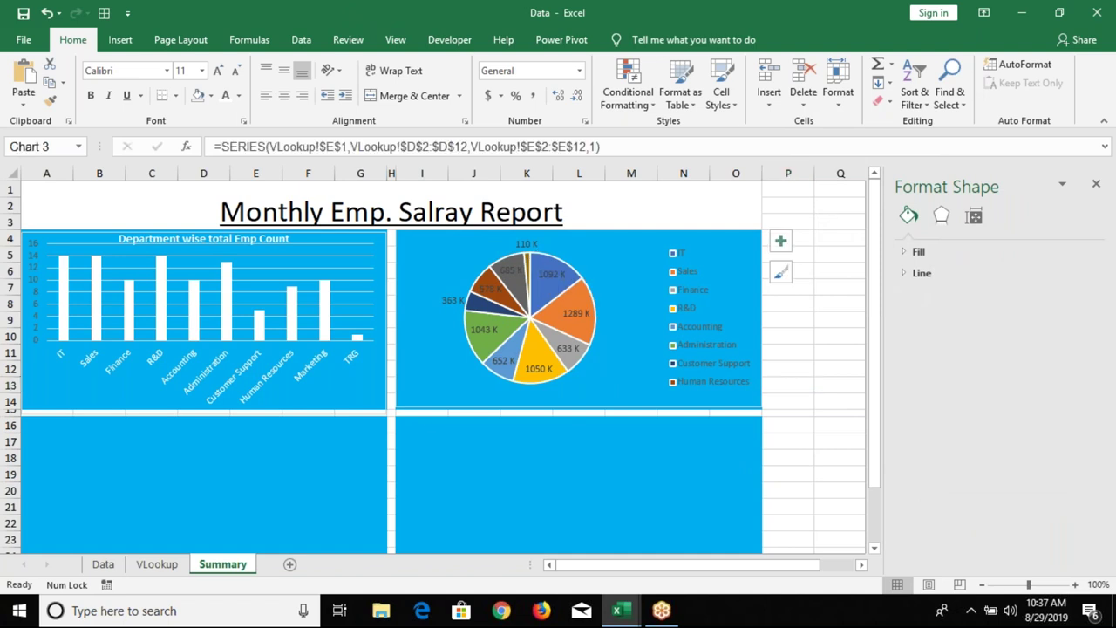
{"action": "left_click", "coordinate": [527, 247]}
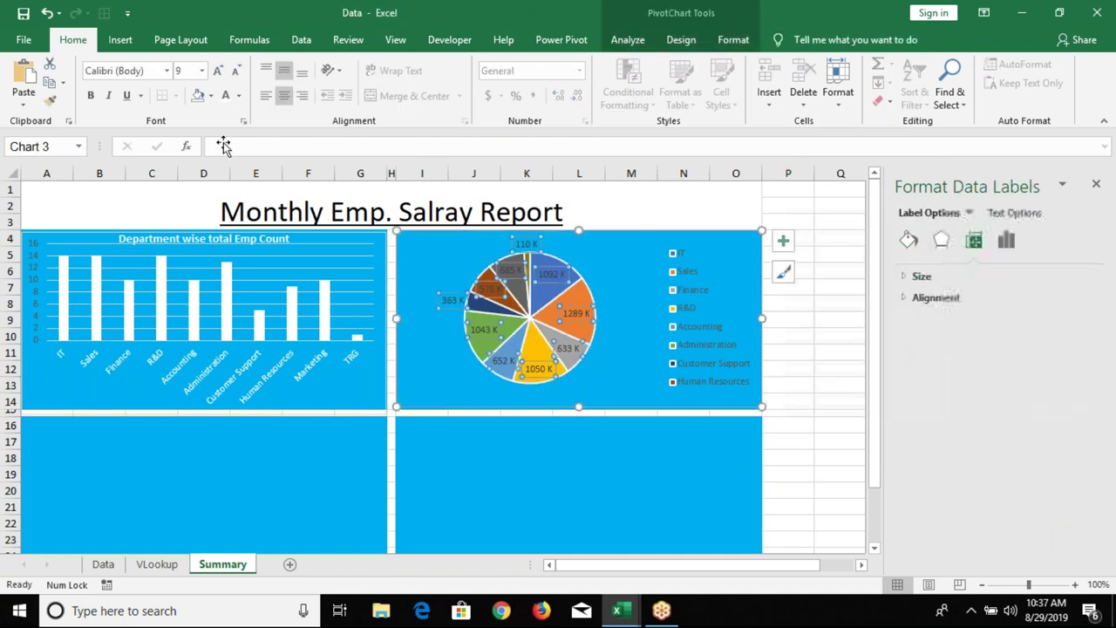
{"action": "left_click", "coordinate": [225, 101]}
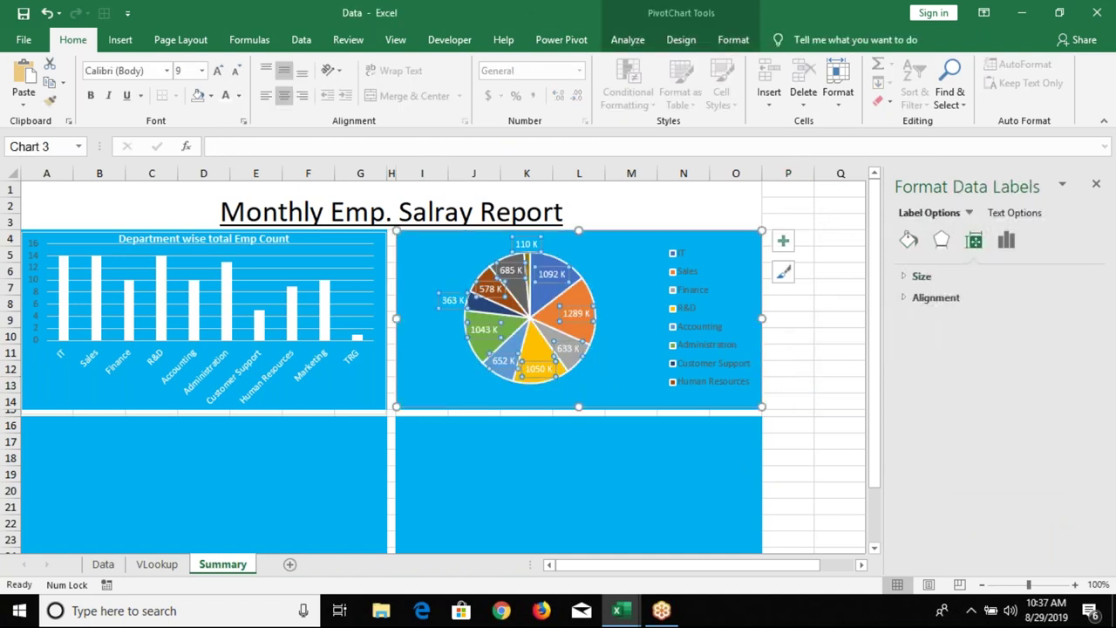
{"action": "left_click", "coordinate": [721, 329]}
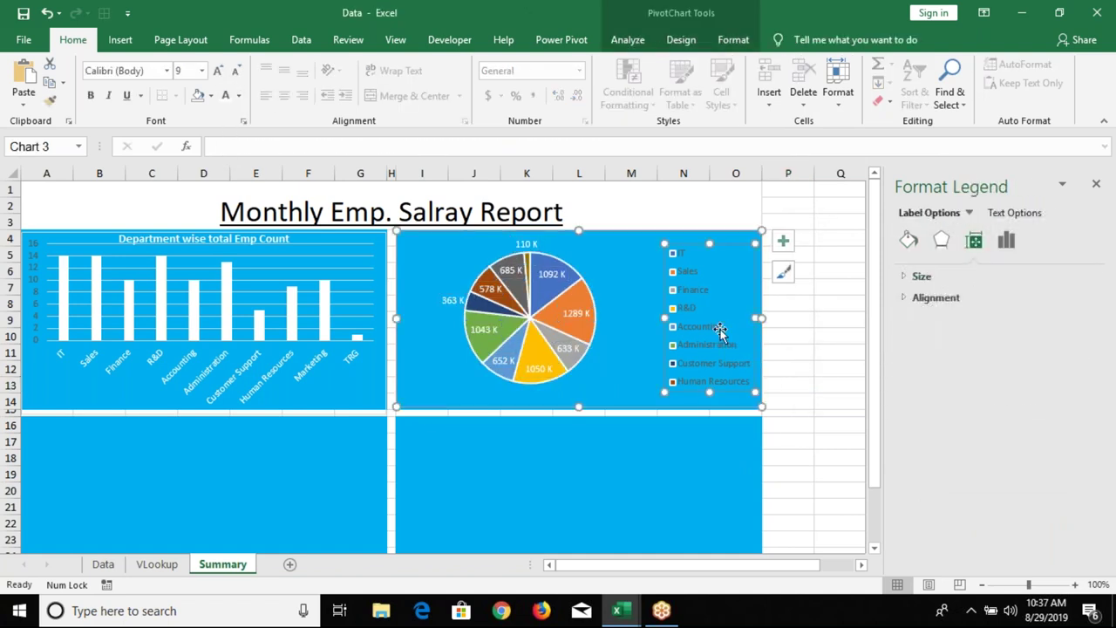
{"action": "left_click", "coordinate": [227, 98]}
{"action": "left_click", "coordinate": [820, 521]}
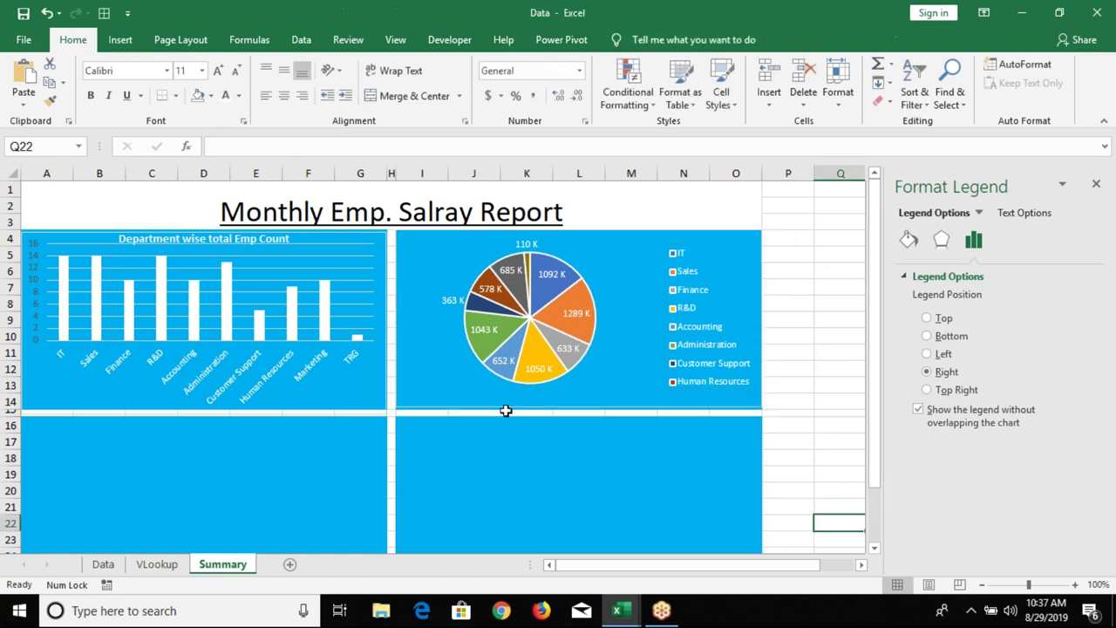
{"action": "left_click", "coordinate": [436, 366]}
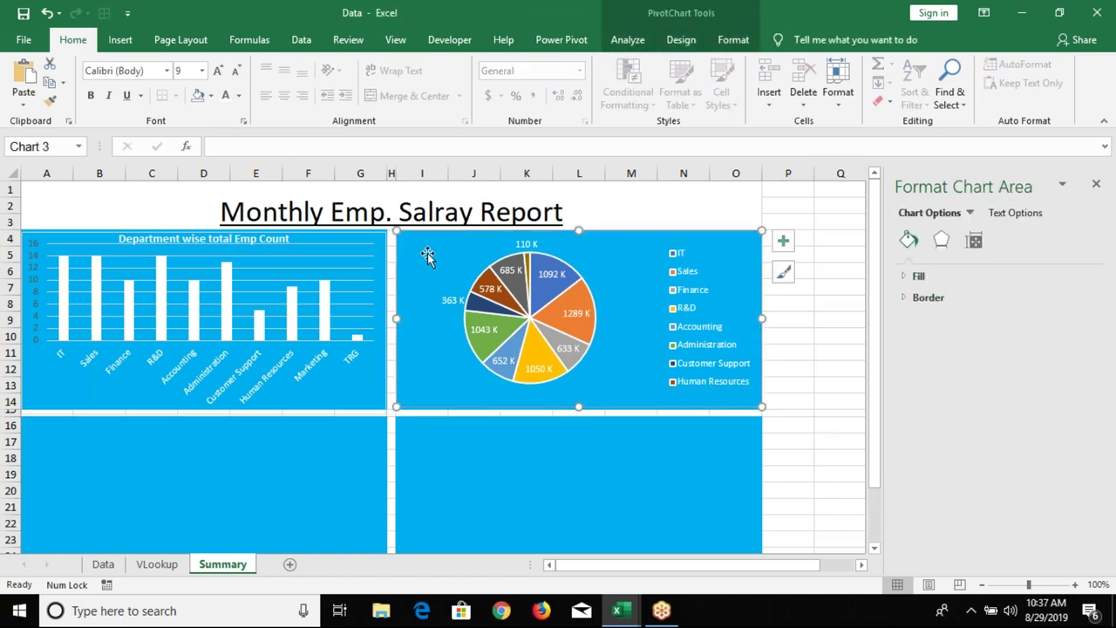
- Merge I4:O4 and enter the bold heading 'Department wise Total Payble'
{"action": "key", "text": "Down"}
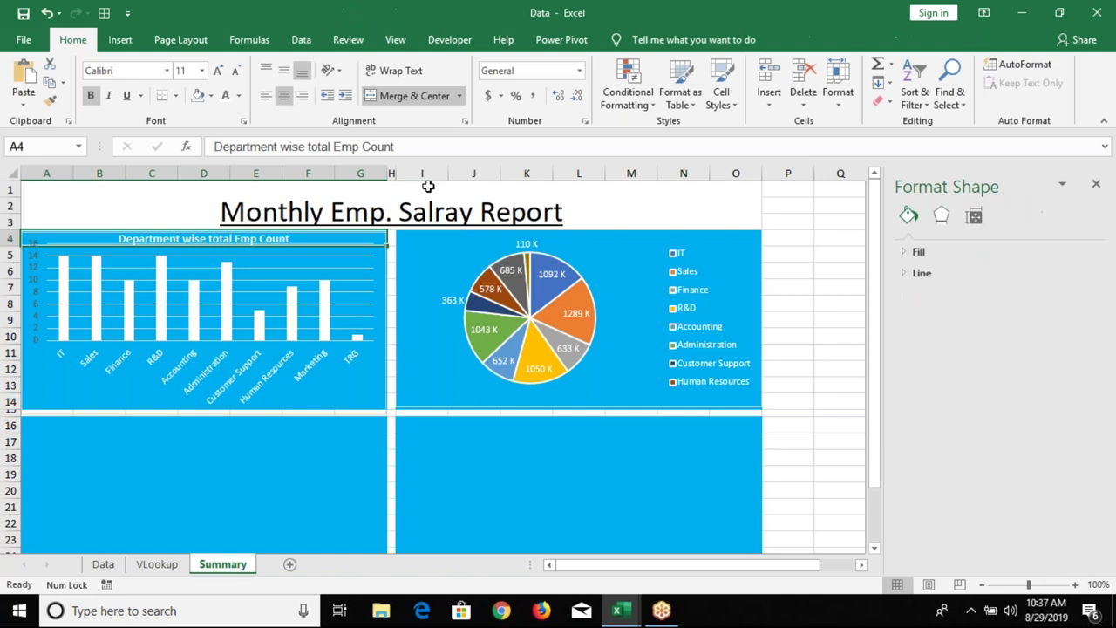
{"action": "key", "text": "Right"}
{"action": "key", "text": "Right"}
{"action": "key", "text": "Right"}
{"action": "key", "text": "Right"}
{"action": "key", "text": "shift+Right"}
{"action": "key", "text": "shift+Right"}
{"action": "key", "text": "shift+Right"}
{"action": "key", "text": "shift+Right"}
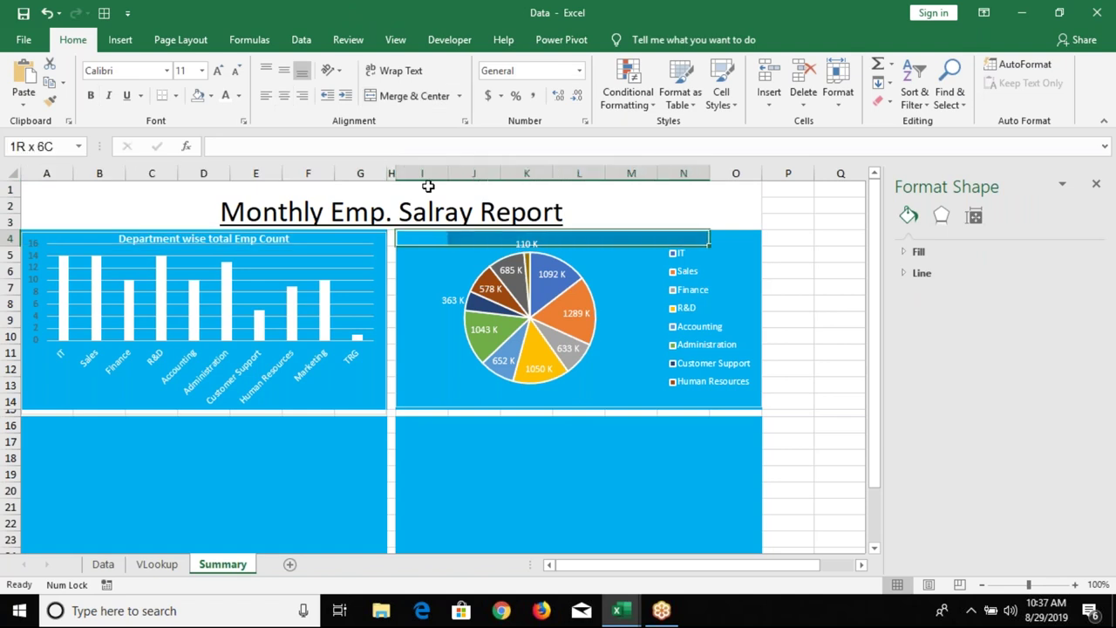
{"action": "key", "text": "shift+Right"}
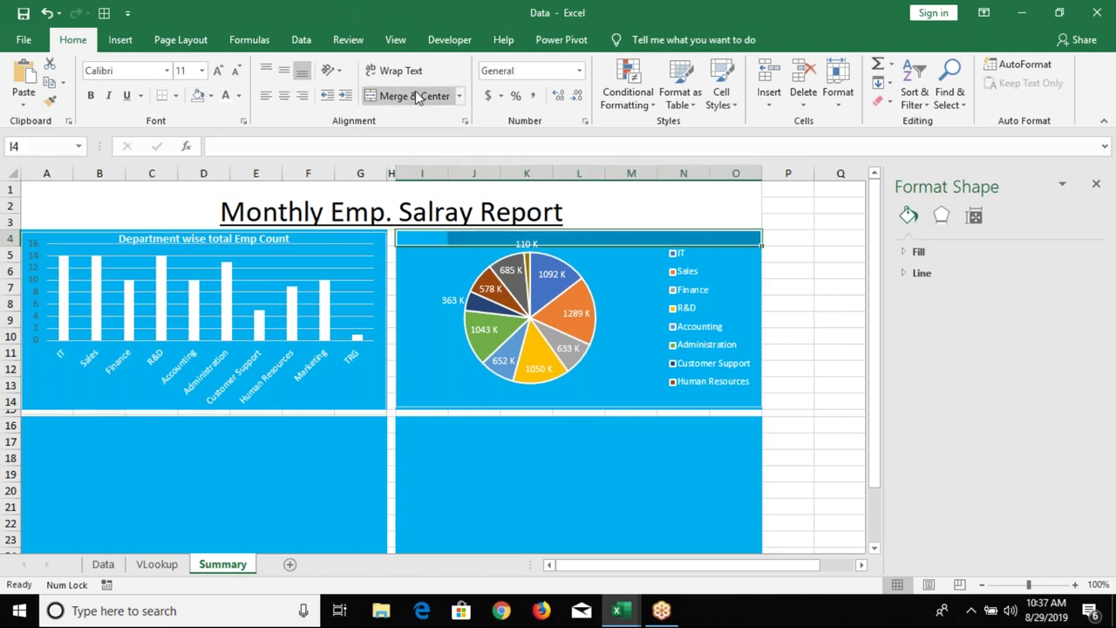
{"action": "left_click", "coordinate": [415, 96]}
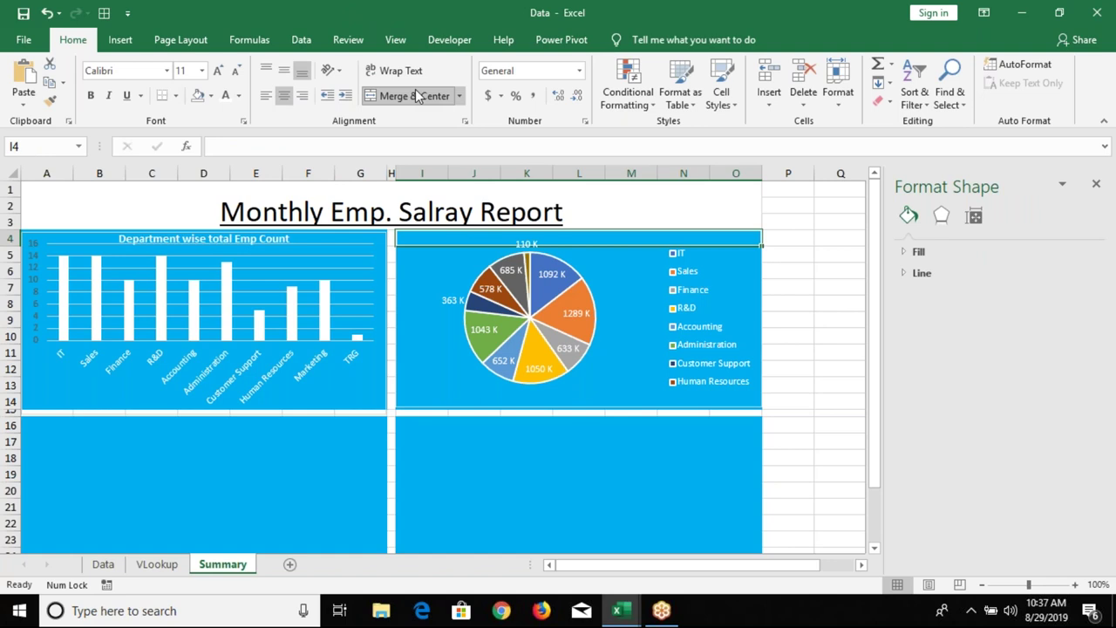
{"action": "type", "text": "Department"}
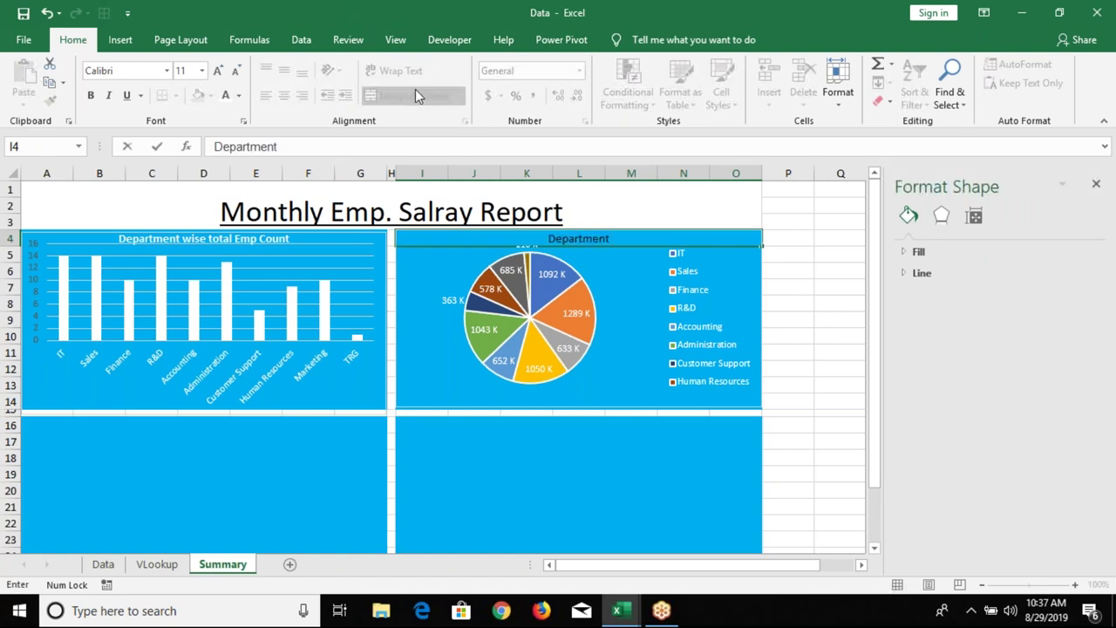
{"action": "type", "text": " wise"}
{"action": "type", "text": " Total Payble"}
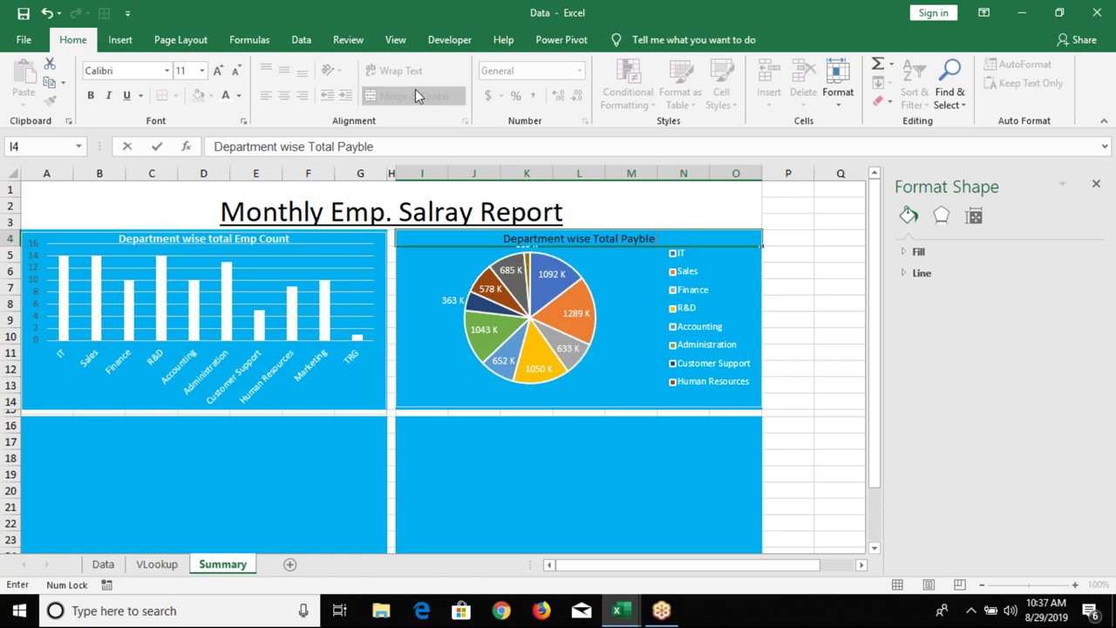
{"action": "key", "text": "Return"}
{"action": "key", "text": "Up"}
{"action": "key", "text": "ctrl+b"}
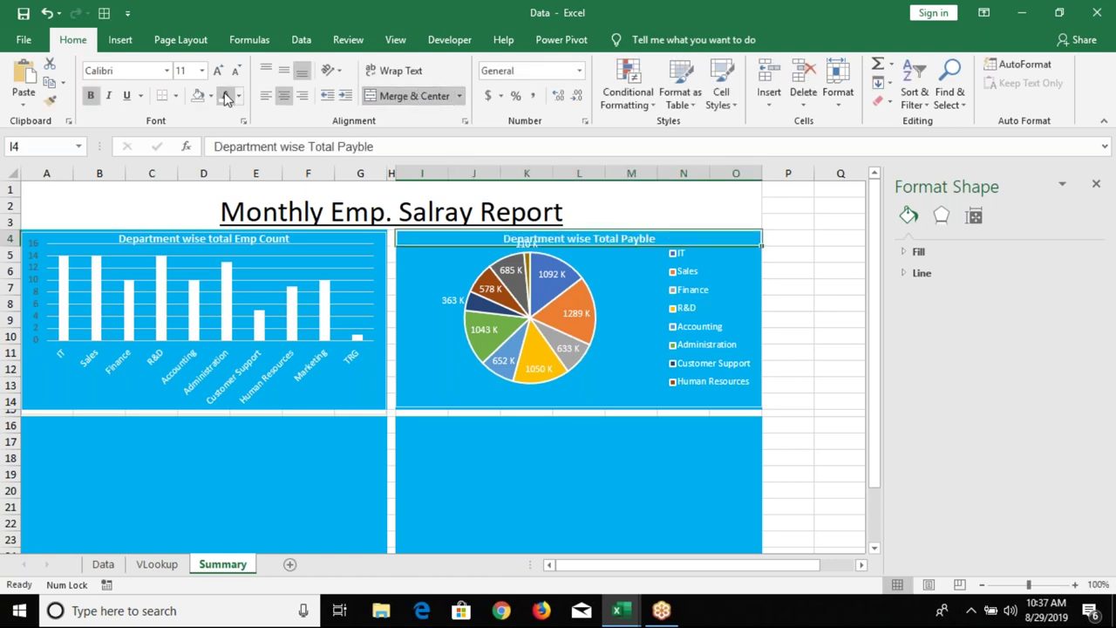
- Nudge the pie chart down and left so it lines up with the bar chart in rows 4–14
{"action": "left_click", "coordinate": [515, 396]}
{"action": "key", "text": "Down"}
{"action": "key", "text": "Down"}
{"action": "key", "text": "Down"}
{"action": "key", "text": "Down"}
{"action": "key", "text": "Down"}
{"action": "key", "text": "Down"}
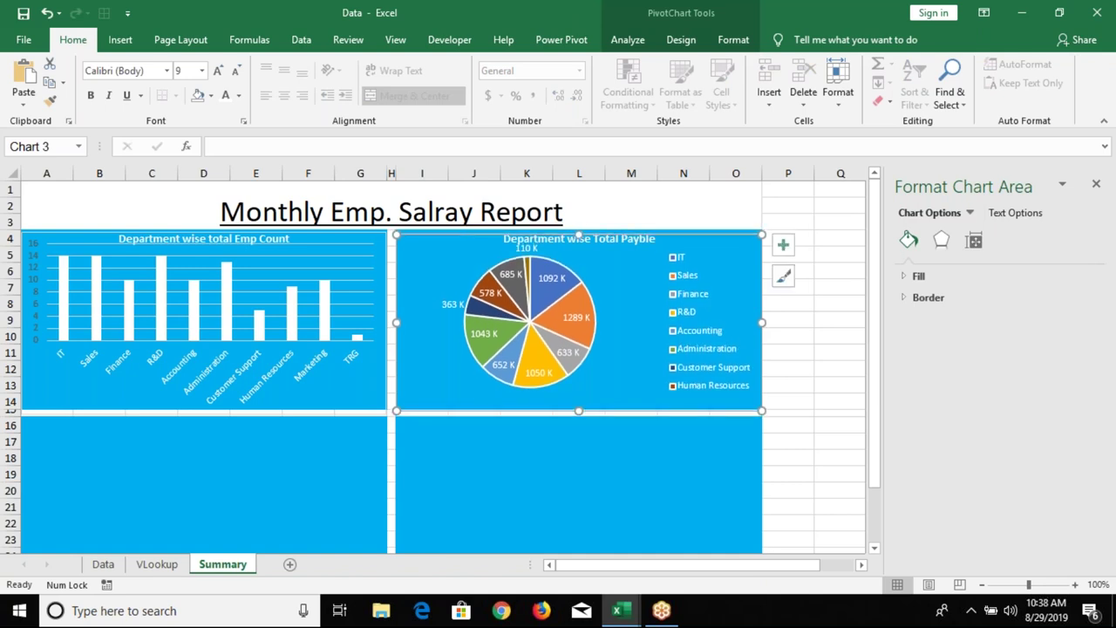
{"action": "key", "text": "Left"}
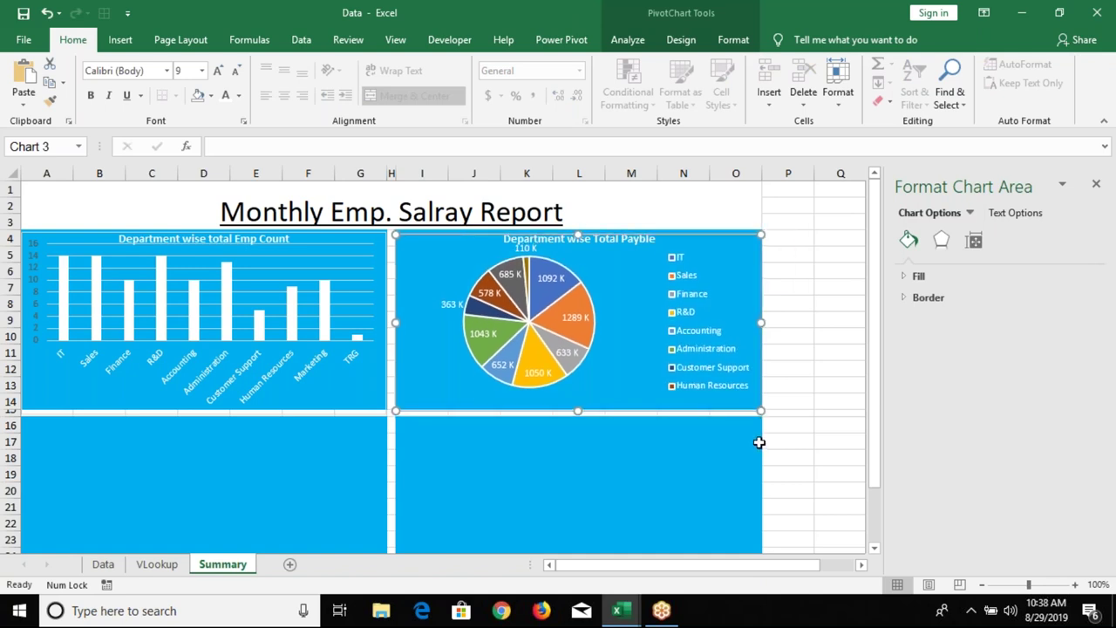
{"action": "left_click", "coordinate": [804, 384]}
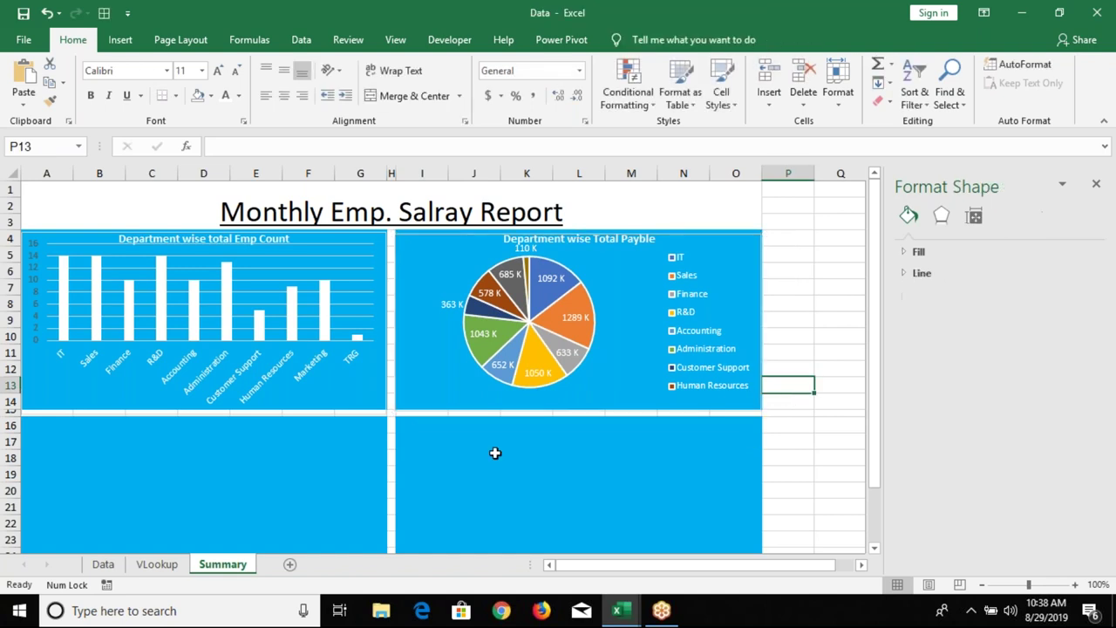
{"action": "scroll", "coordinate": [233, 485], "scroll_direction": "down", "scroll_amount": 1}
{"action": "scroll", "coordinate": [231, 484], "scroll_direction": "down", "scroll_amount": 2}
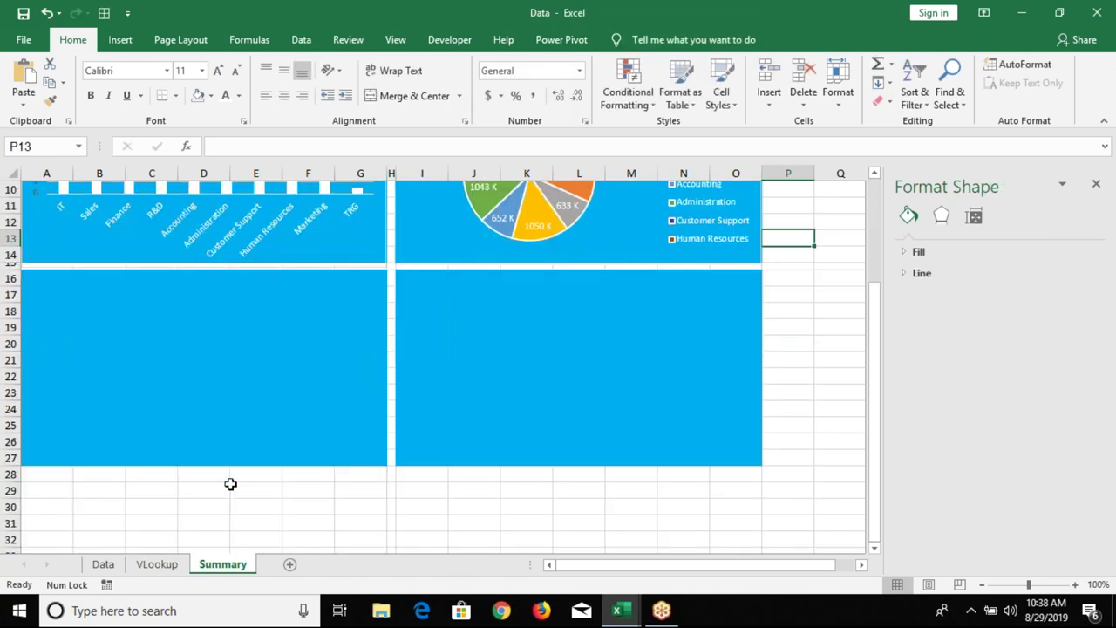
- Insert a line PivotChart of sick days by department on the VLookup sheet and cut it
{"action": "left_click", "coordinate": [159, 570]}
{"action": "left_click", "coordinate": [528, 238]}
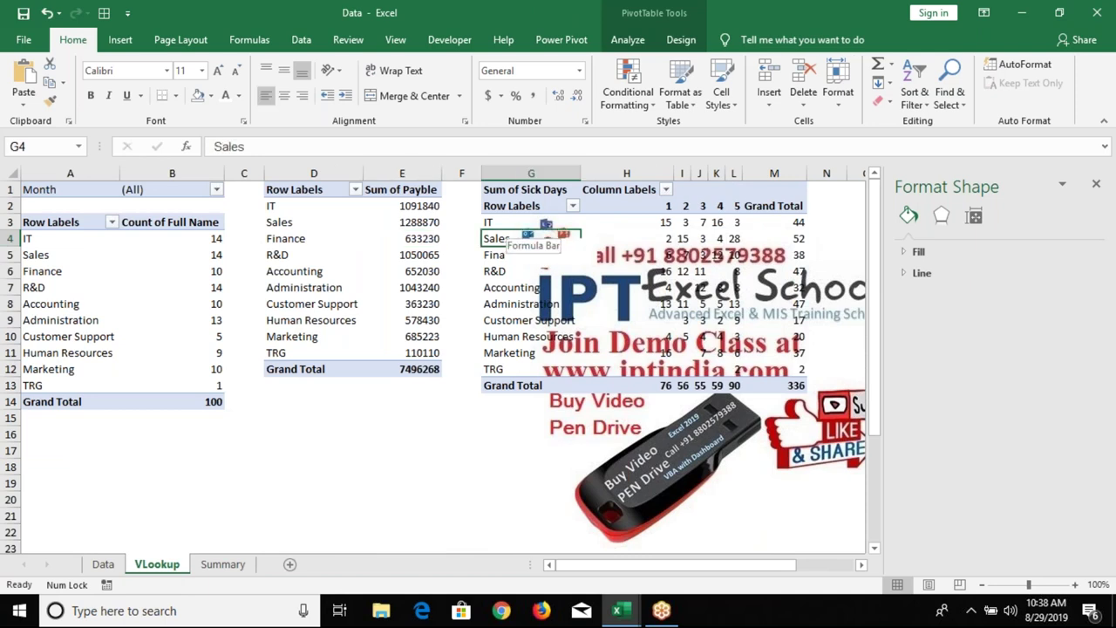
{"action": "left_click", "coordinate": [247, 44]}
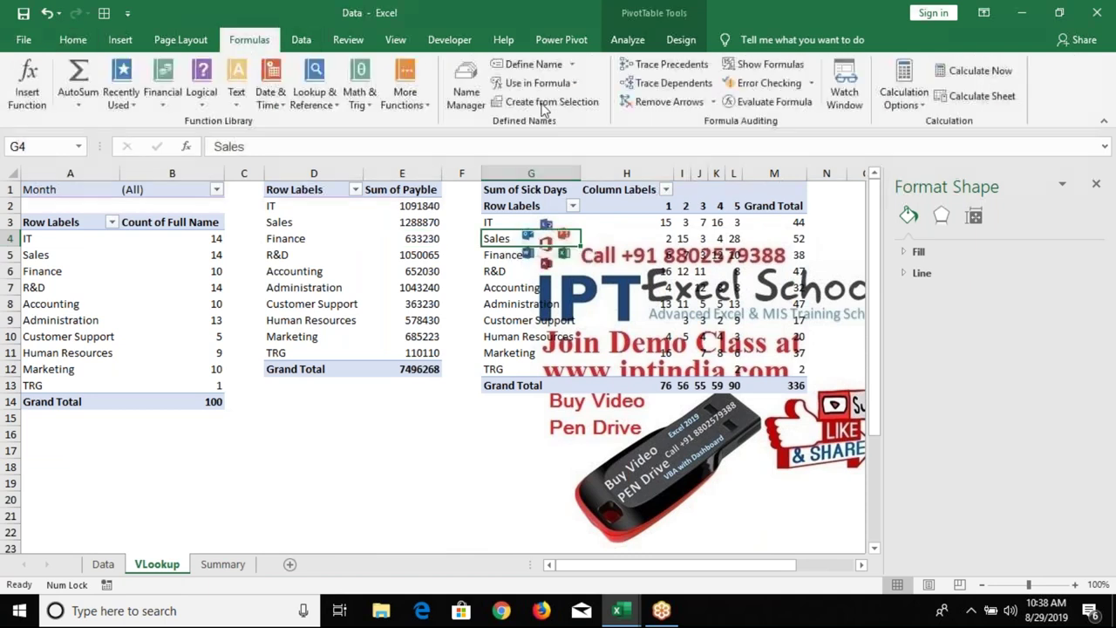
{"action": "left_click", "coordinate": [120, 40]}
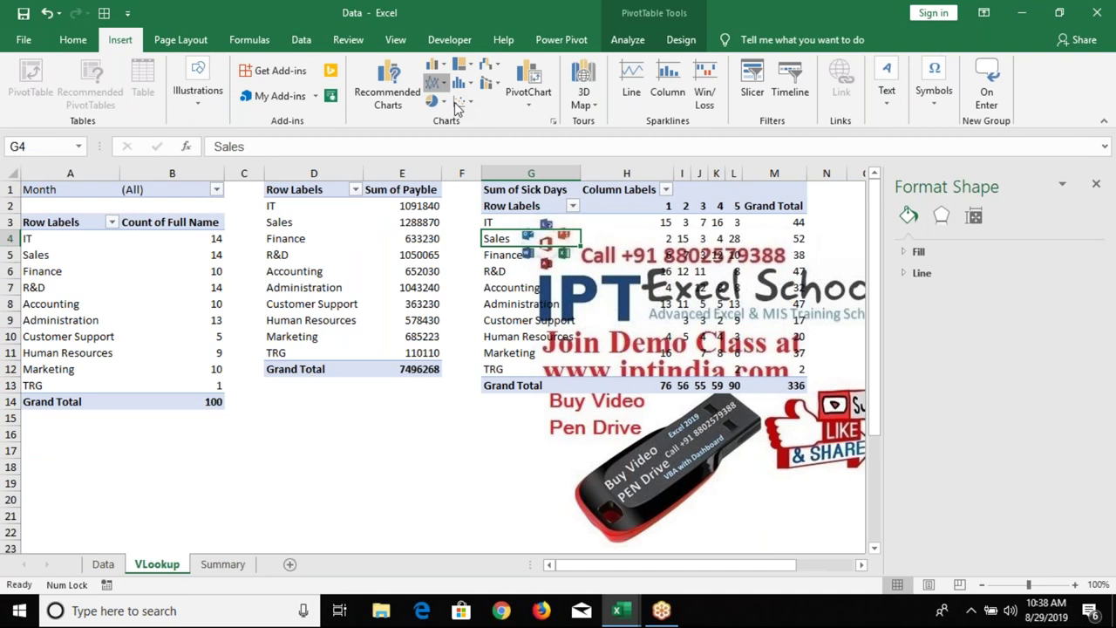
{"action": "left_click", "coordinate": [436, 83]}
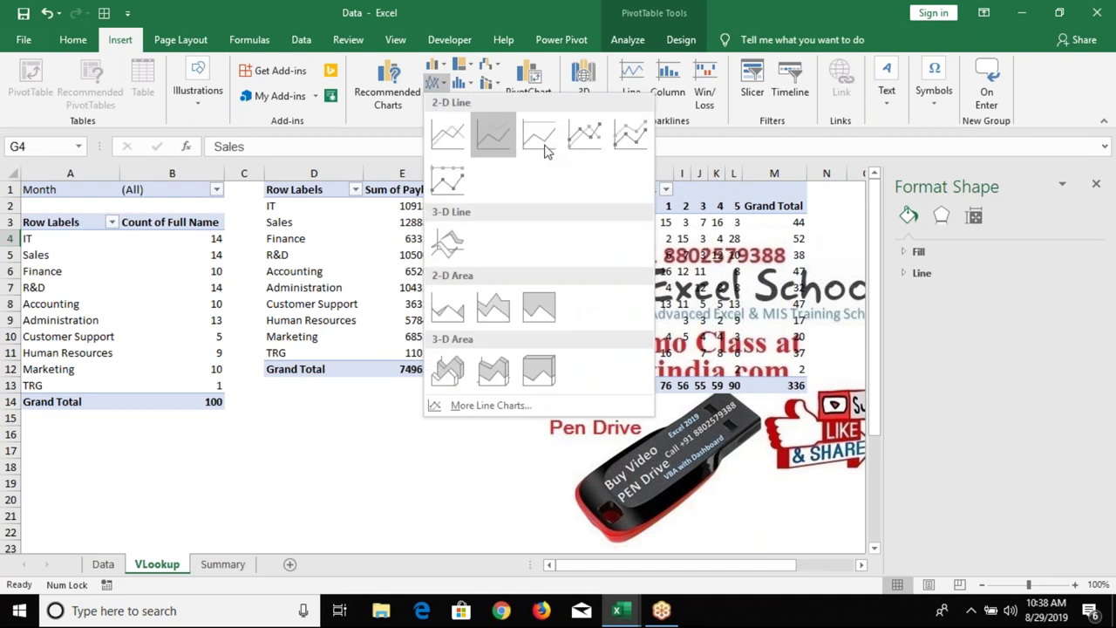
{"action": "left_click", "coordinate": [444, 138]}
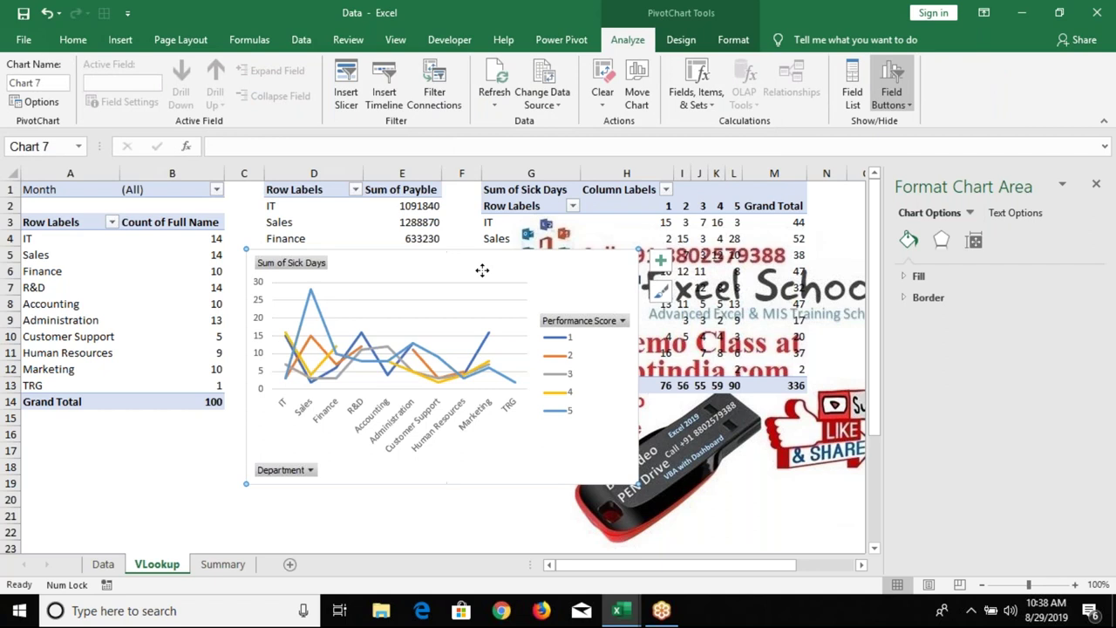
{"action": "key", "text": "Delete"}
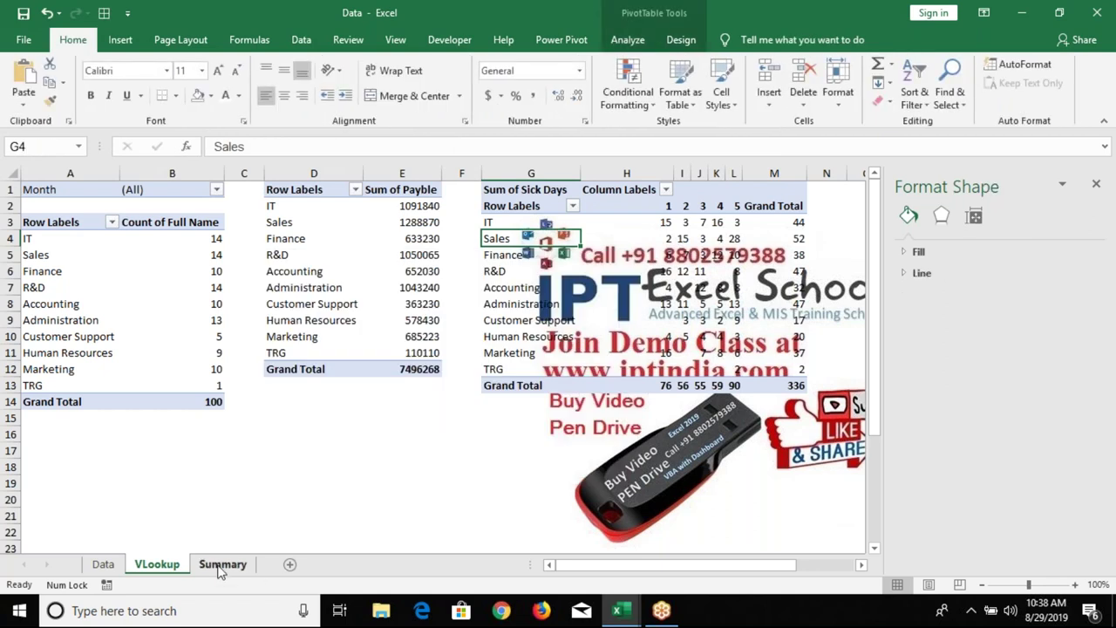
{"action": "left_click", "coordinate": [222, 564]}
- Paste the sick-days line chart at A16 and give it no fill
{"action": "left_click", "coordinate": [493, 325]}
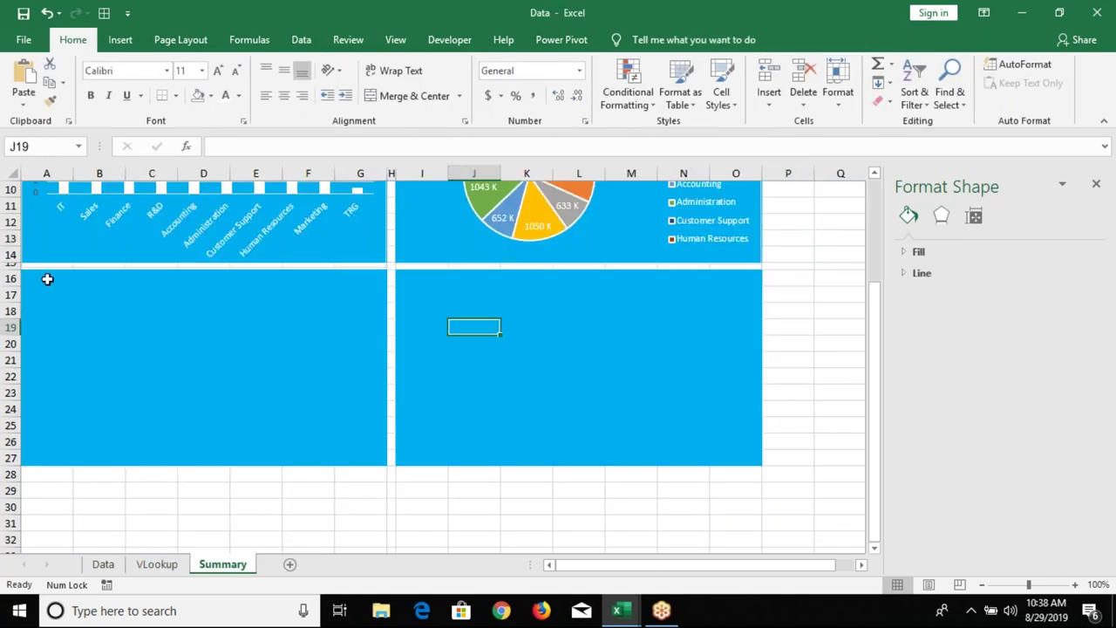
{"action": "left_click", "coordinate": [47, 280]}
{"action": "key", "text": "ctrl+v"}
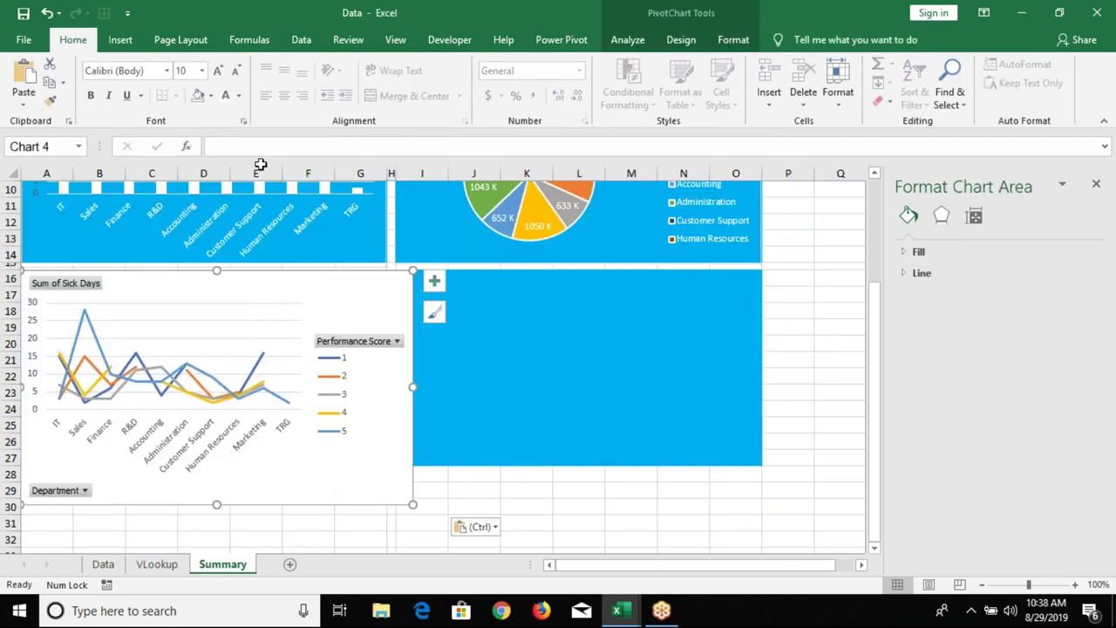
{"action": "left_click", "coordinate": [200, 98]}
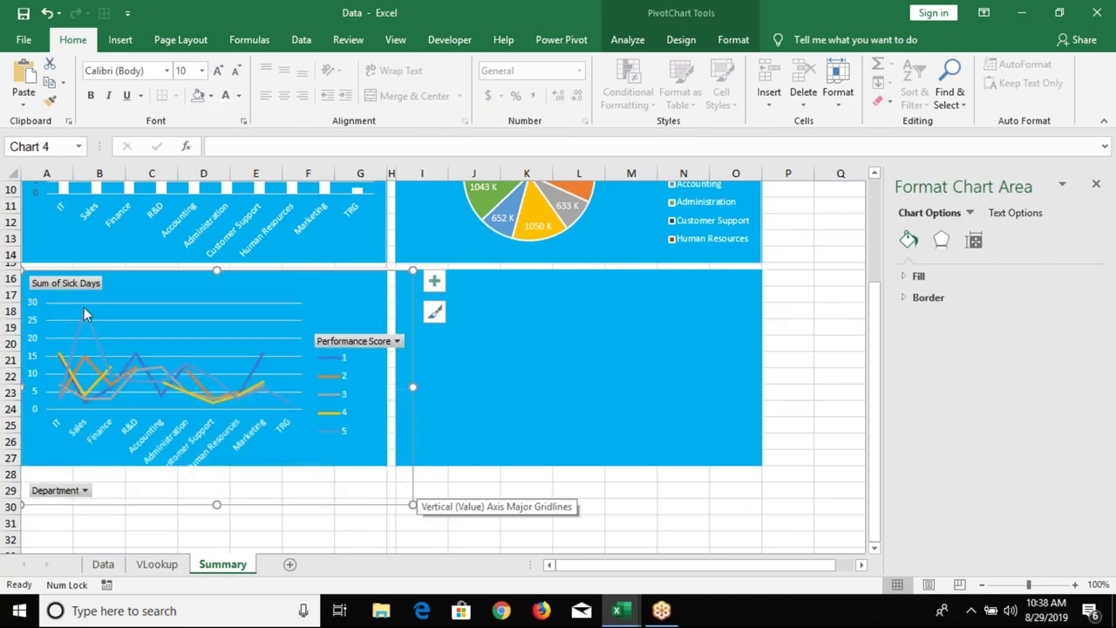
- Hide all field buttons on the sick-days line chart
{"action": "right_click", "coordinate": [68, 280]}
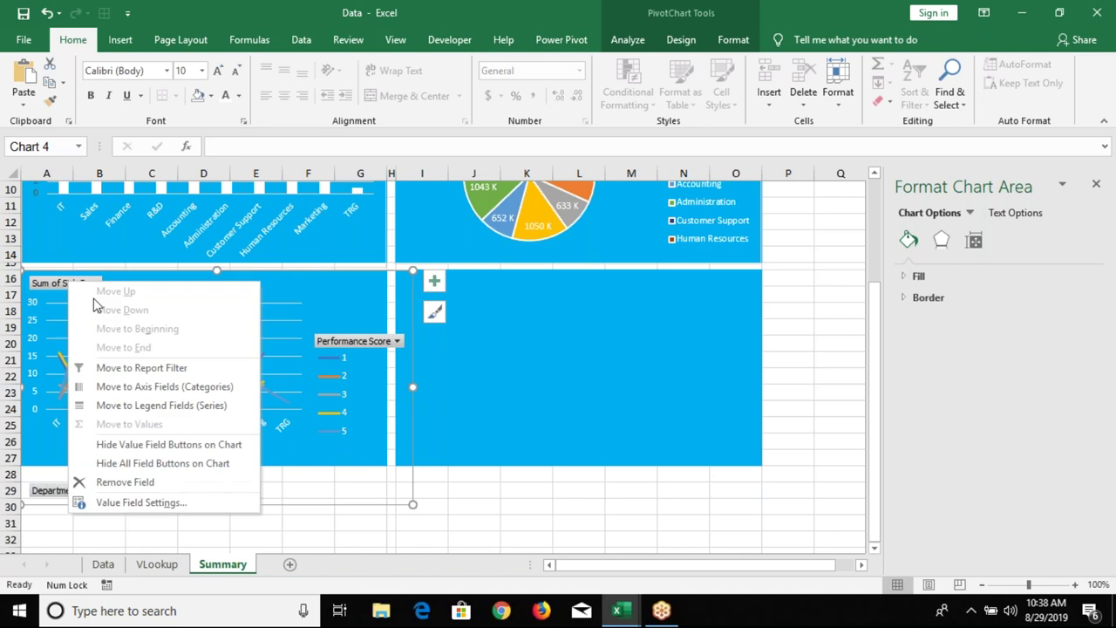
{"action": "left_click", "coordinate": [194, 494]}
{"action": "key", "text": "Escape"}
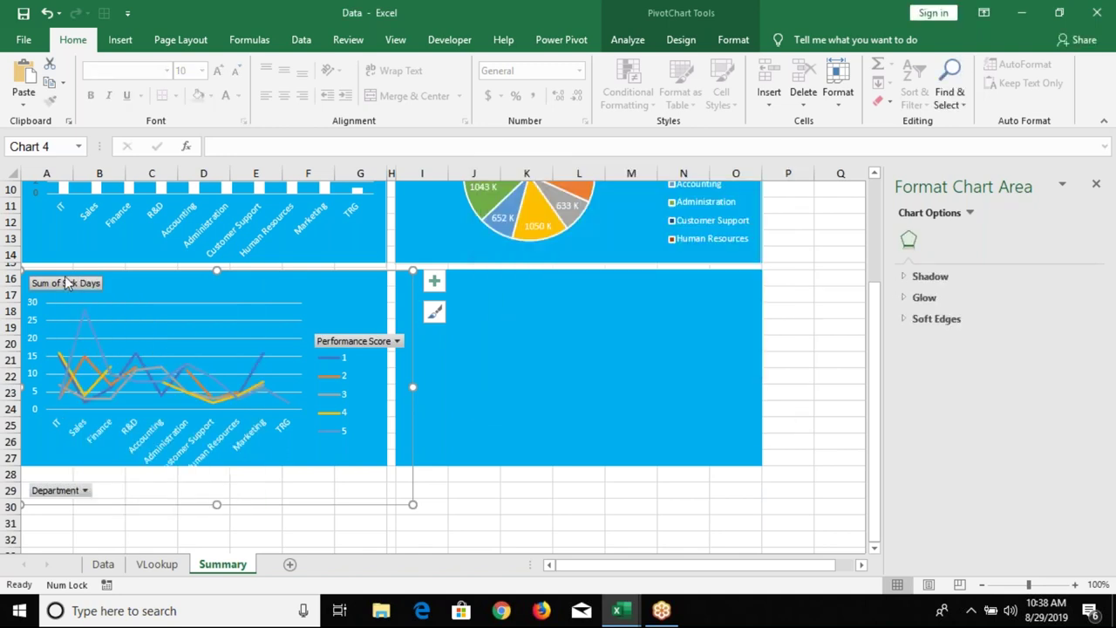
{"action": "right_click", "coordinate": [68, 283]}
{"action": "left_click", "coordinate": [114, 460]}
- Delete the chart legend and resize the chart to fit rows 16–27
{"action": "left_click", "coordinate": [403, 387]}
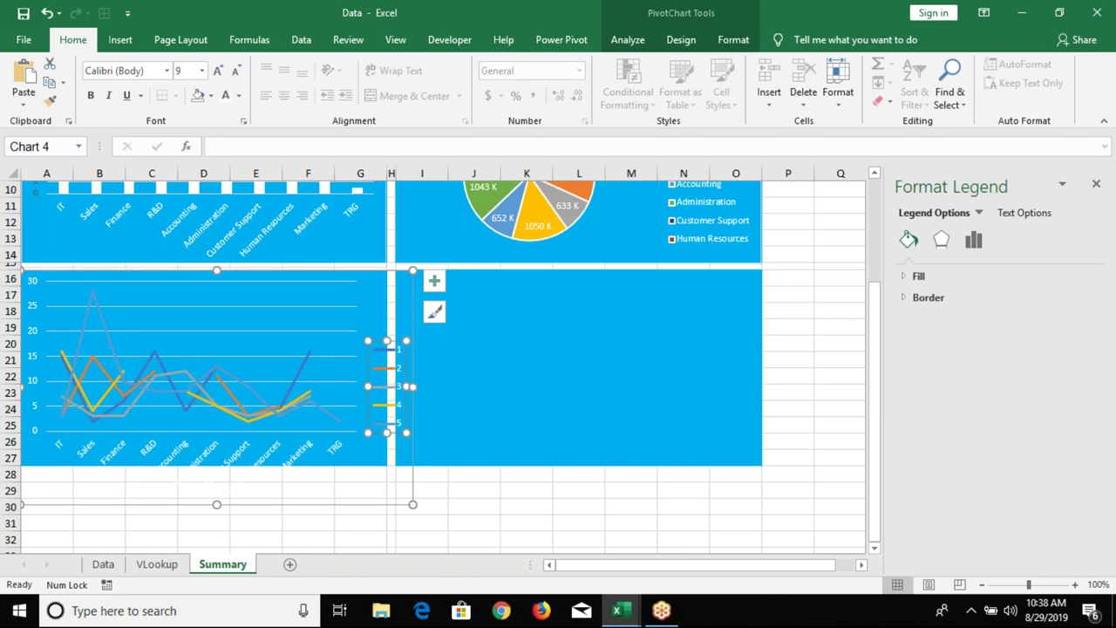
{"action": "key", "text": "Delete"}
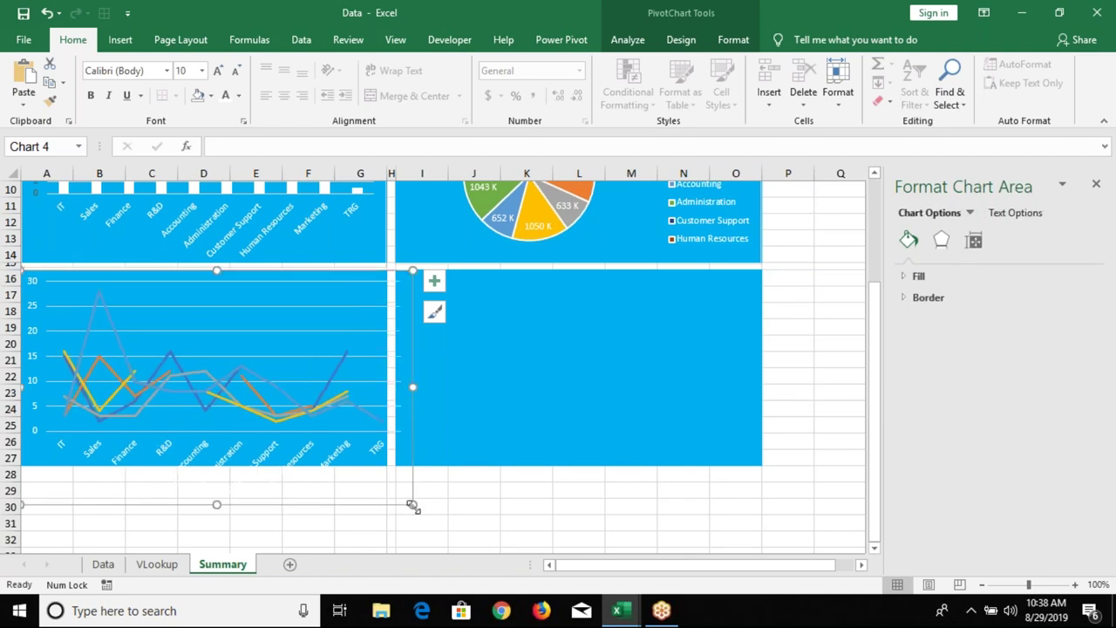
{"action": "mouse_move", "coordinate": [403, 490]}
{"action": "left_mouse_down"}
{"action": "mouse_move", "coordinate": [383, 454]}
{"action": "mouse_move", "coordinate": [385, 468]}
{"action": "left_mouse_up"}
{"action": "left_click", "coordinate": [432, 498]}
{"action": "left_click", "coordinate": [445, 410]}
{"action": "scroll", "coordinate": [370, 384], "scroll_direction": "up", "scroll_amount": 3}
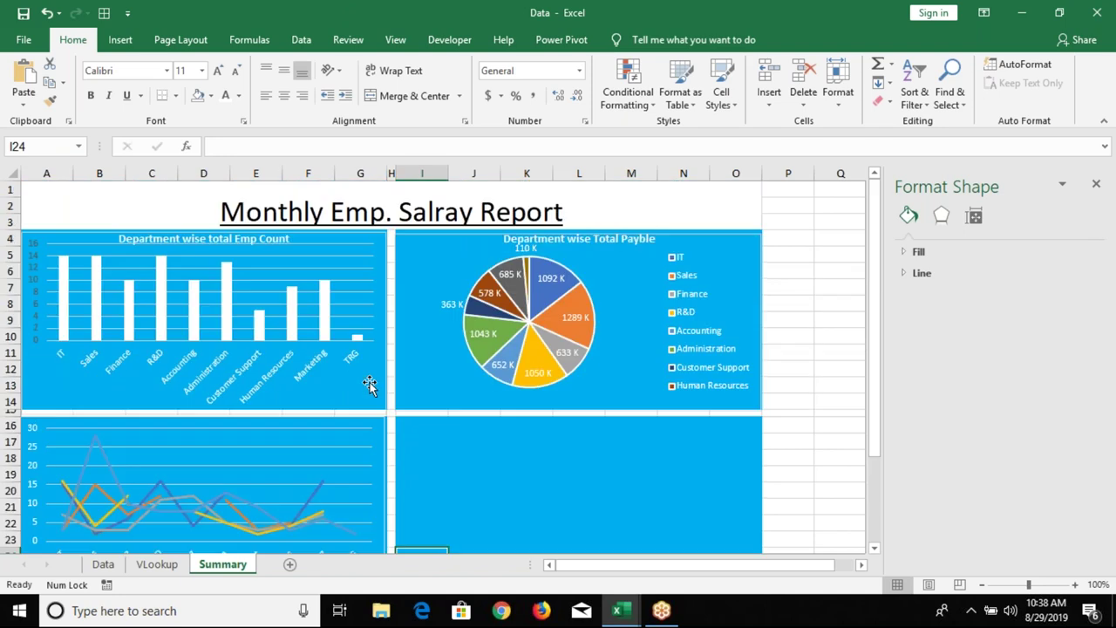
{"action": "scroll", "coordinate": [369, 384], "scroll_direction": "down", "scroll_amount": 2}
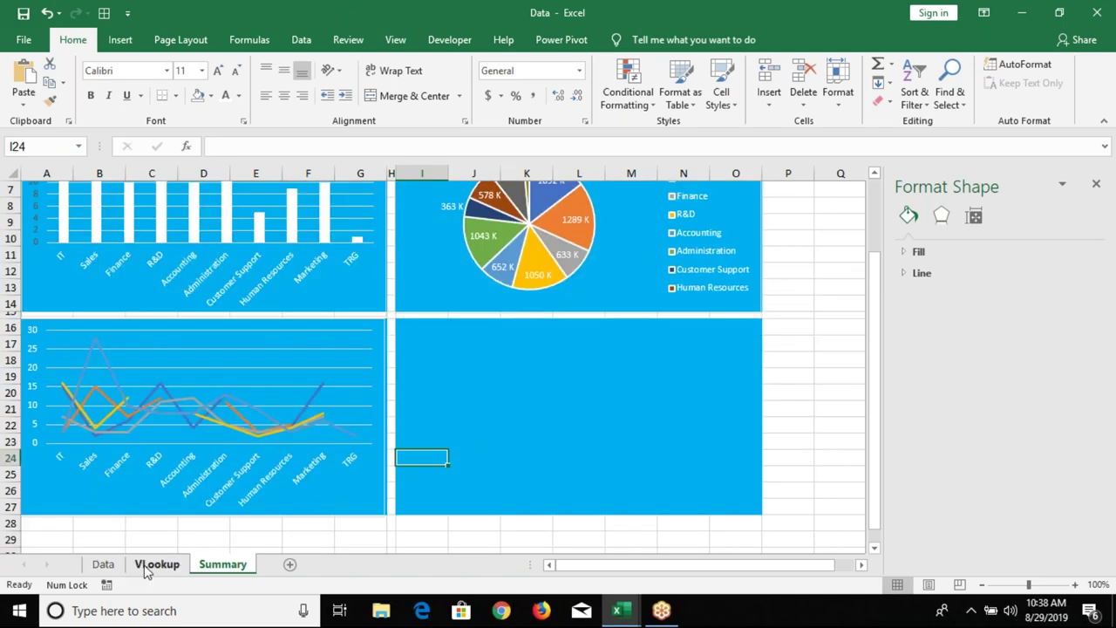
- Copy the department count pivot on the VLookup sheet and paste it at A18
{"action": "left_click", "coordinate": [150, 564]}
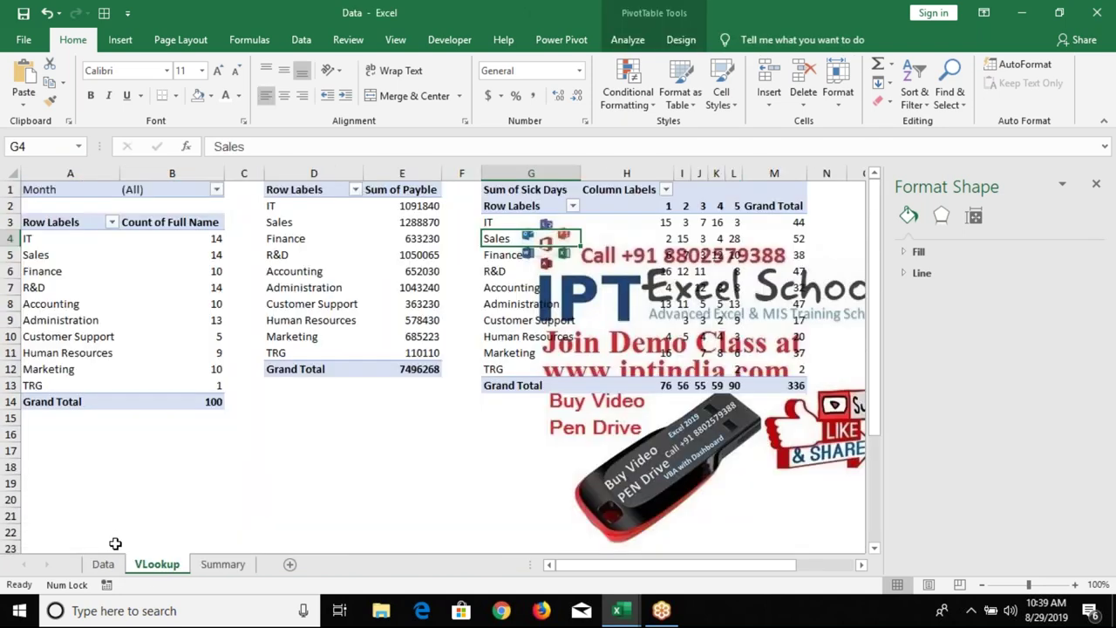
{"action": "left_click", "coordinate": [48, 220]}
{"action": "key", "text": "shift+Down"}
{"action": "key", "text": "shift+Right"}
{"action": "key", "text": "shift+Down"}
{"action": "key", "text": "shift+Down"}
{"action": "key", "text": "shift+Down"}
{"action": "key", "text": "shift+Down"}
{"action": "key", "text": "shift+Down"}
{"action": "key", "text": "shift+Down"}
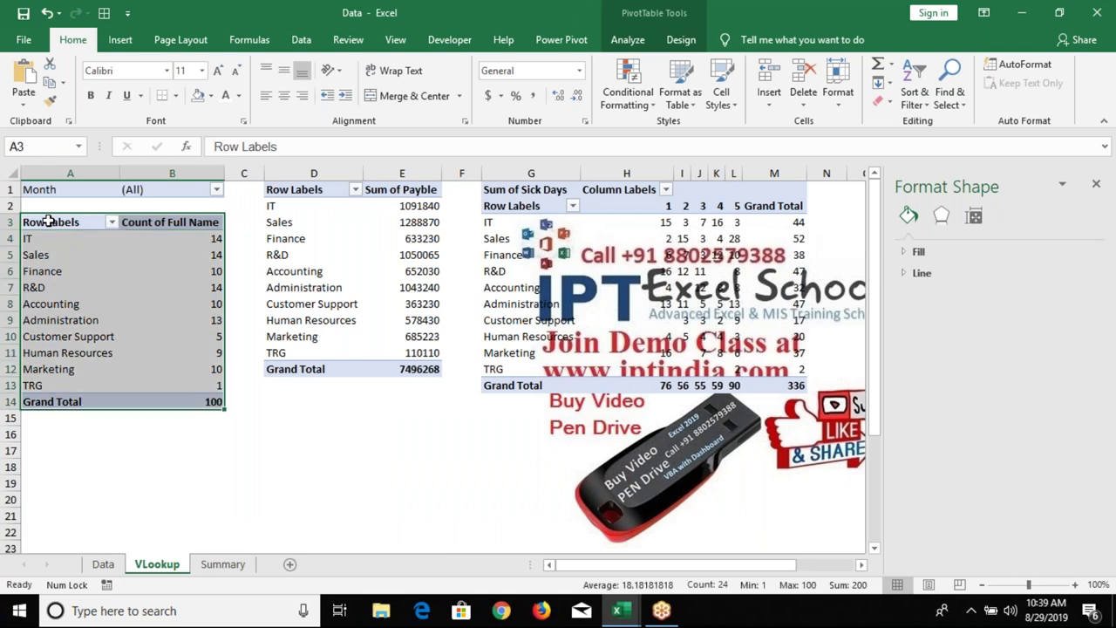
{"action": "key", "text": "ctrl+c"}
{"action": "scroll", "coordinate": [55, 460], "scroll_direction": "down", "scroll_amount": 1}
{"action": "scroll", "coordinate": [55, 460], "scroll_direction": "up", "scroll_amount": 1}
{"action": "left_click", "coordinate": [56, 471]}
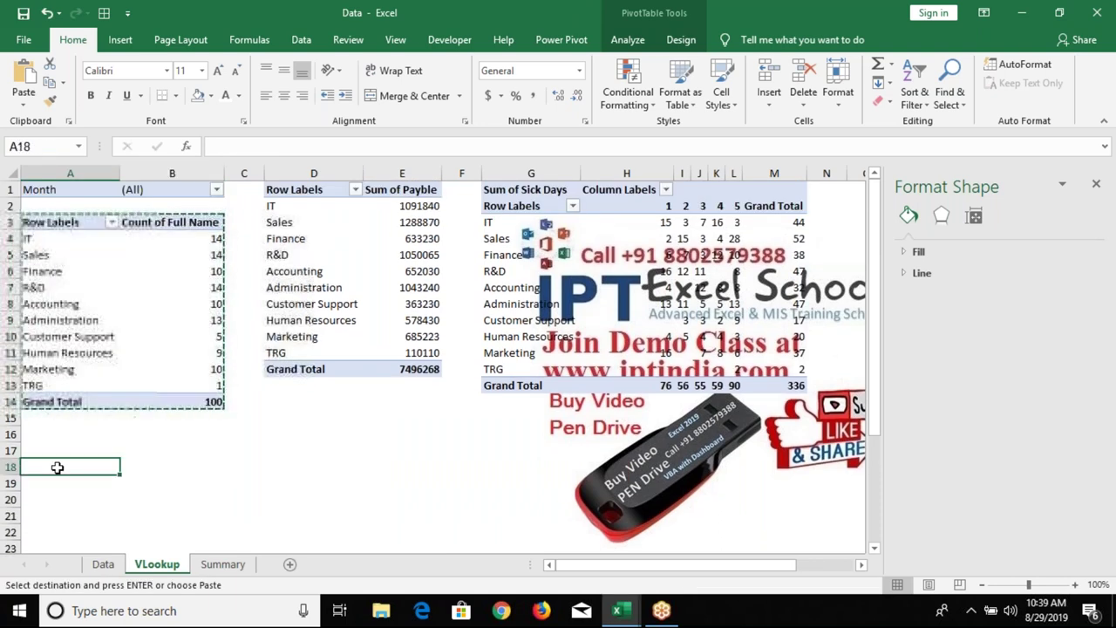
{"action": "scroll", "coordinate": [57, 471], "scroll_direction": "down", "scroll_amount": 2}
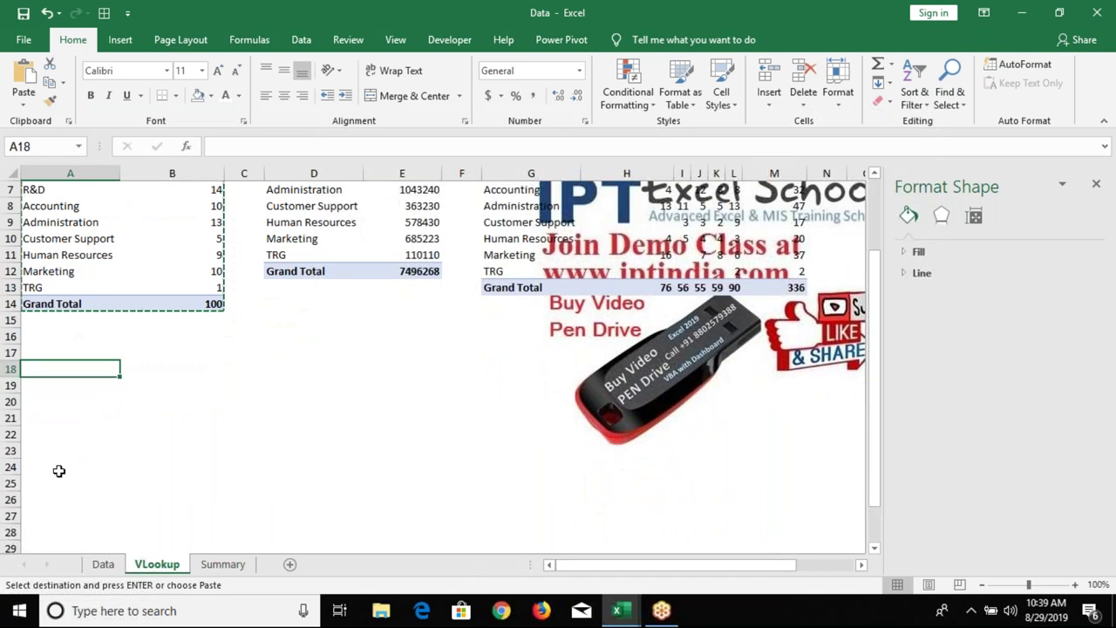
{"action": "key", "text": "ctrl+v"}
- Close the formatting side pane and remove the pivot copy pasted at A18
{"action": "left_click", "coordinate": [101, 399]}
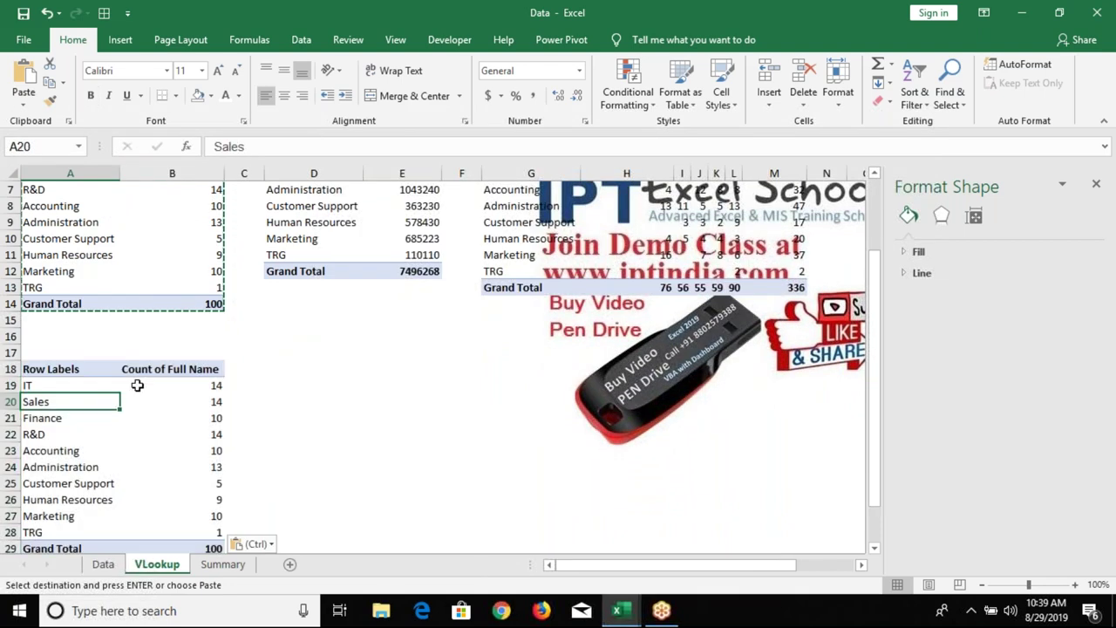
{"action": "left_click", "coordinate": [167, 369]}
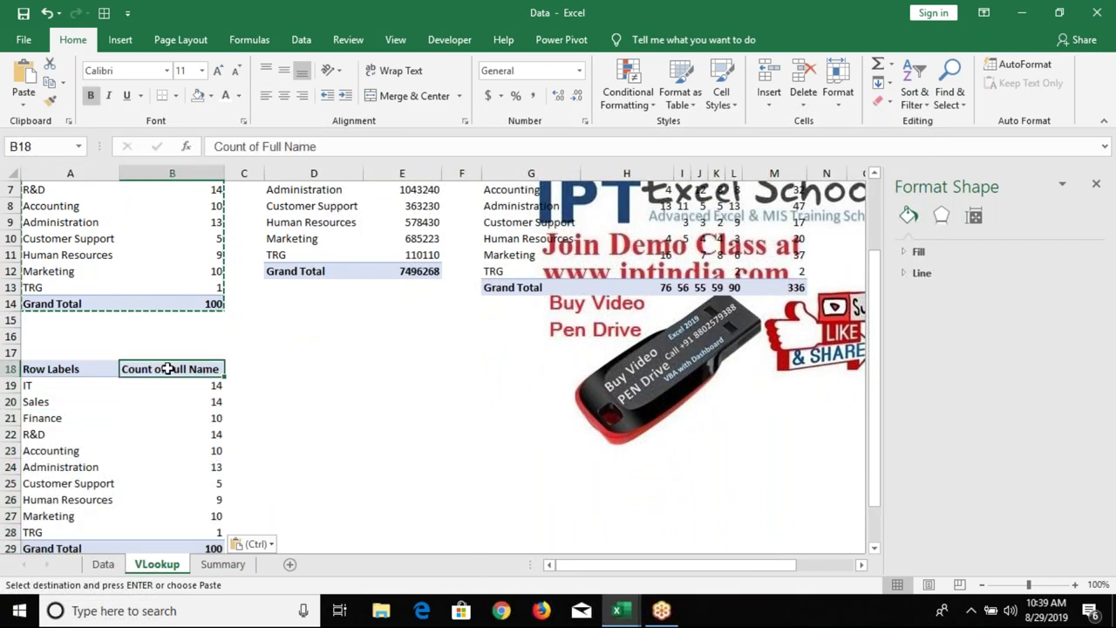
{"action": "left_click", "coordinate": [1096, 185]}
{"action": "key", "text": "Left"}
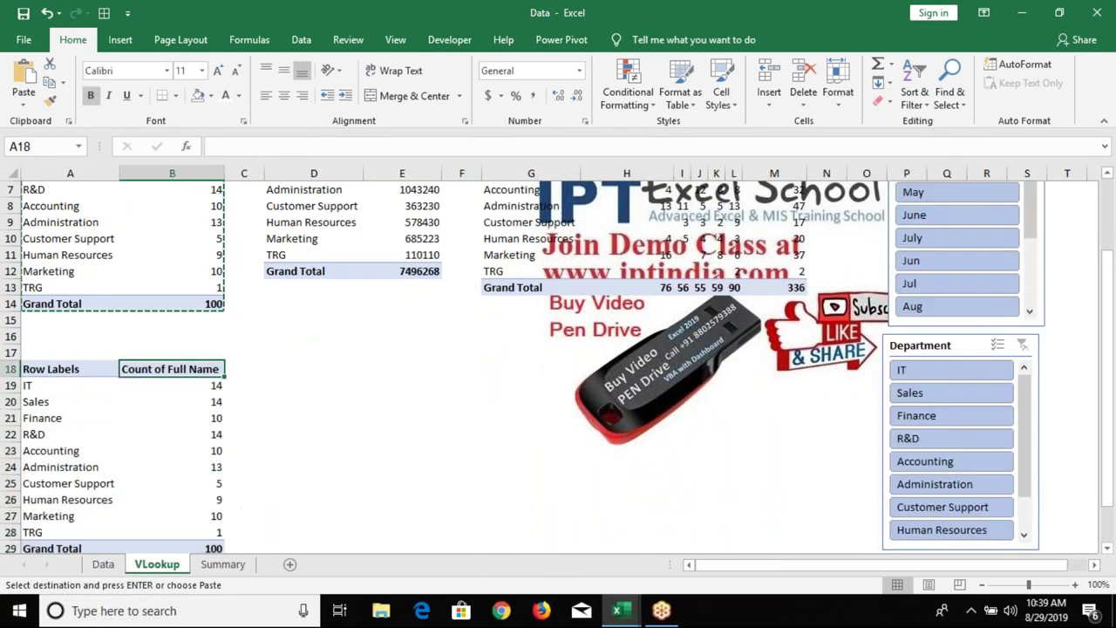
{"action": "scroll", "coordinate": [172, 296], "scroll_direction": "up", "scroll_amount": 2}
- Copy the Sum of Payble pivot D1:E14 and paste it at A19
{"action": "left_click", "coordinate": [287, 189]}
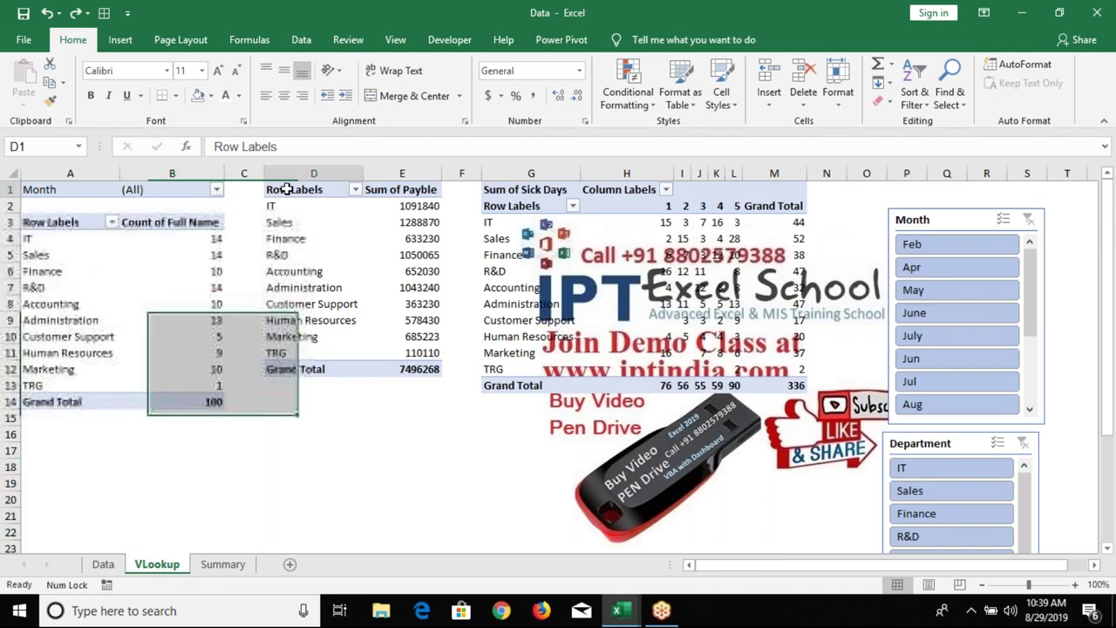
{"action": "left_click_drag", "start_coordinate": [297, 189], "coordinate": [418, 368]}
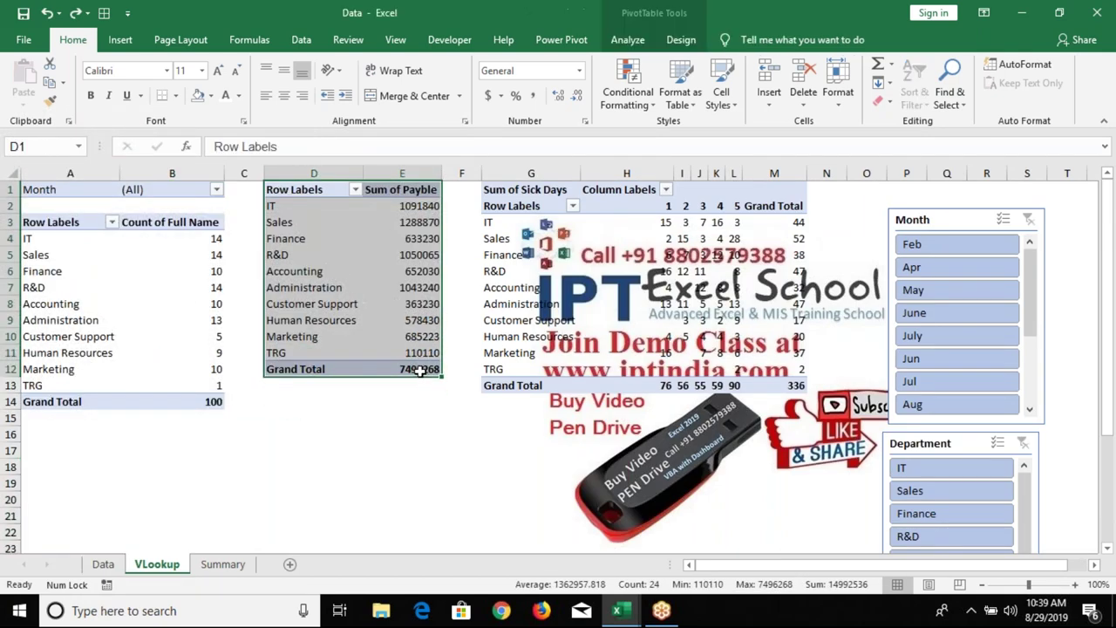
{"action": "key", "text": "ctrl+c"}
{"action": "left_click", "coordinate": [49, 483]}
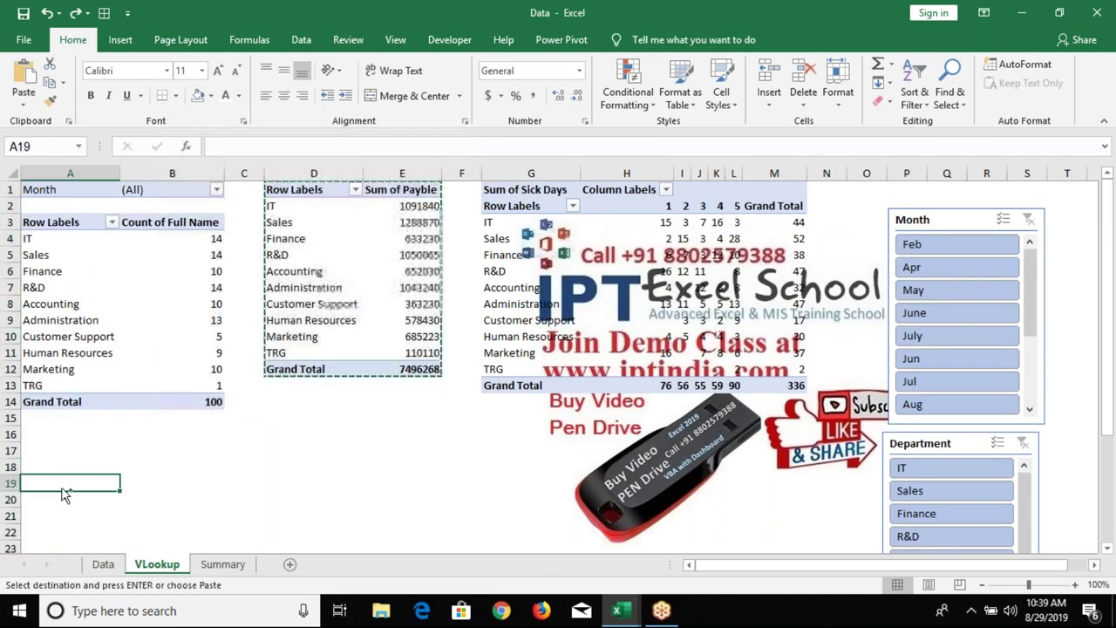
{"action": "key", "text": "ctrl+v"}
{"action": "scroll", "coordinate": [605, 415], "scroll_direction": "down", "scroll_amount": 1}
{"action": "left_click", "coordinate": [172, 467]}
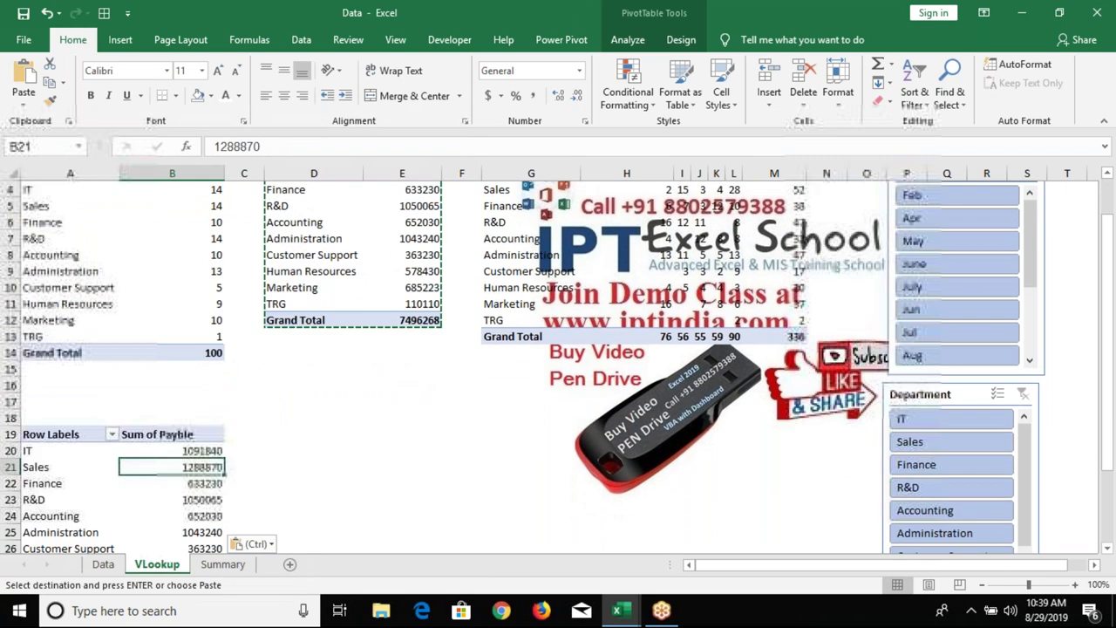
{"action": "scroll", "coordinate": [606, 415], "scroll_direction": "up", "scroll_amount": 1}
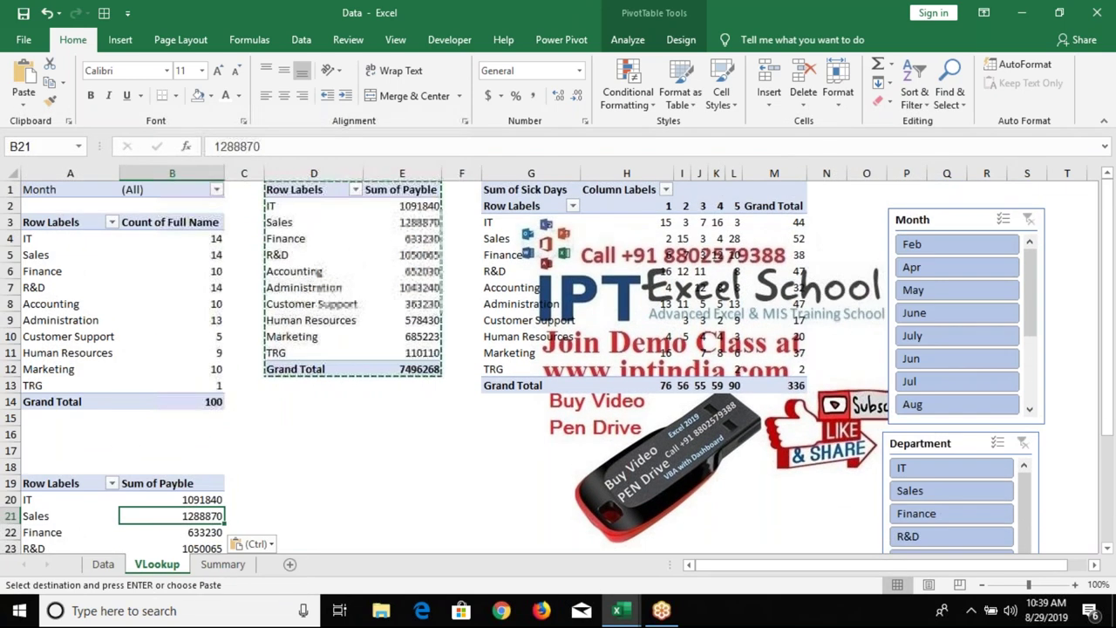
{"action": "left_click", "coordinate": [624, 48]}
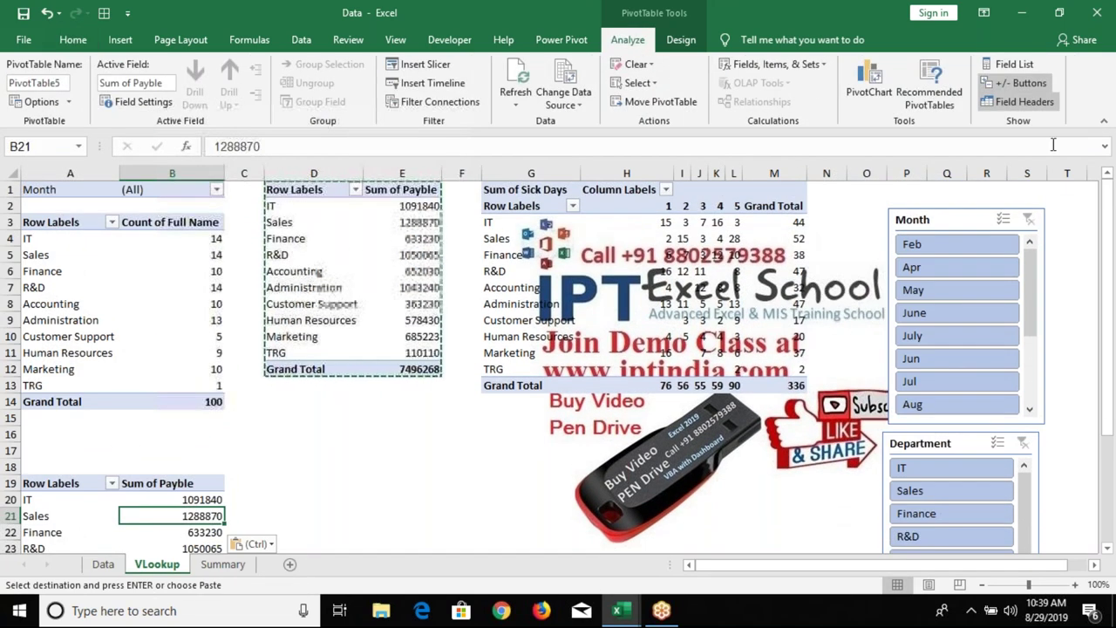
- Replace Department with Month in the copied pivot's Rows area, giving a 7496268 total
{"action": "left_click", "coordinate": [1012, 64]}
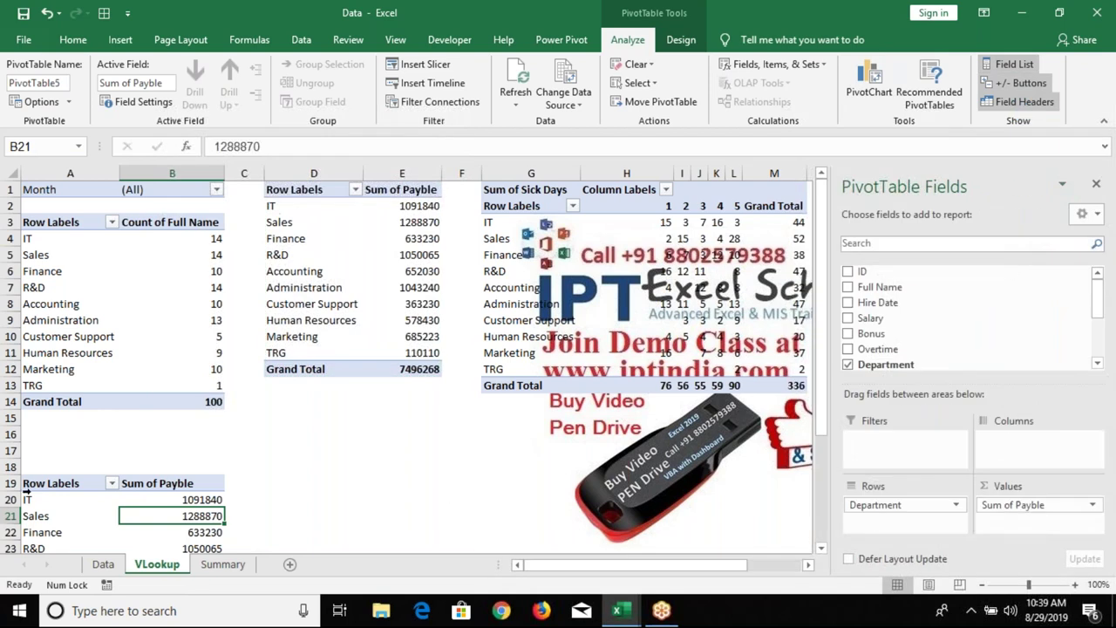
{"action": "scroll", "coordinate": [26, 493], "scroll_direction": "down", "scroll_amount": 1}
{"action": "scroll", "coordinate": [26, 493], "scroll_direction": "down", "scroll_amount": 2}
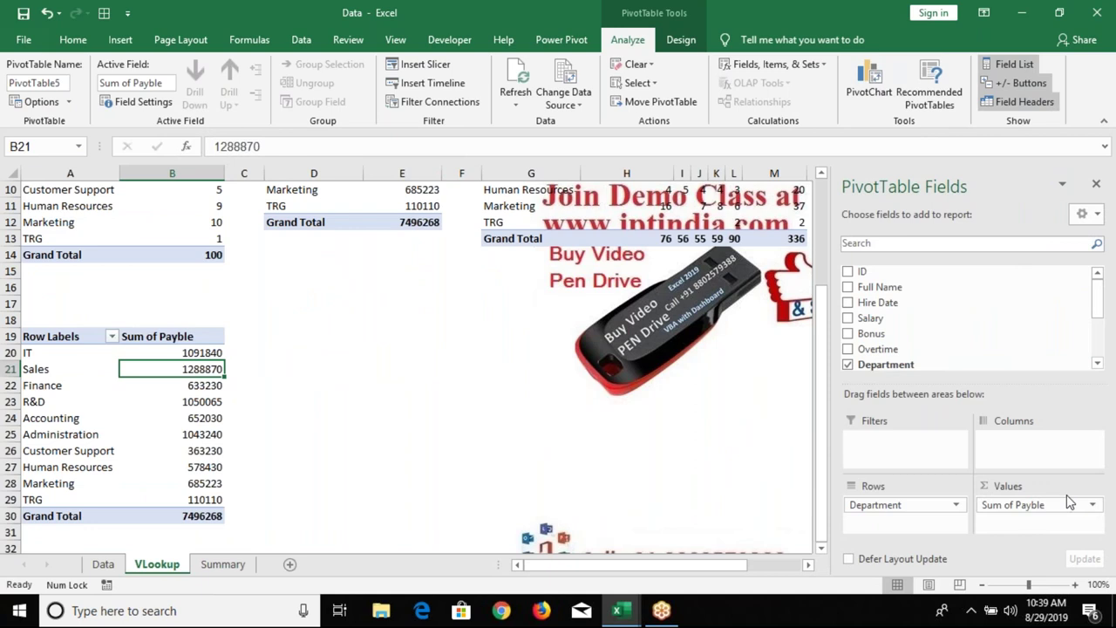
{"action": "left_click_drag", "start_coordinate": [1101, 297], "coordinate": [1101, 338]}
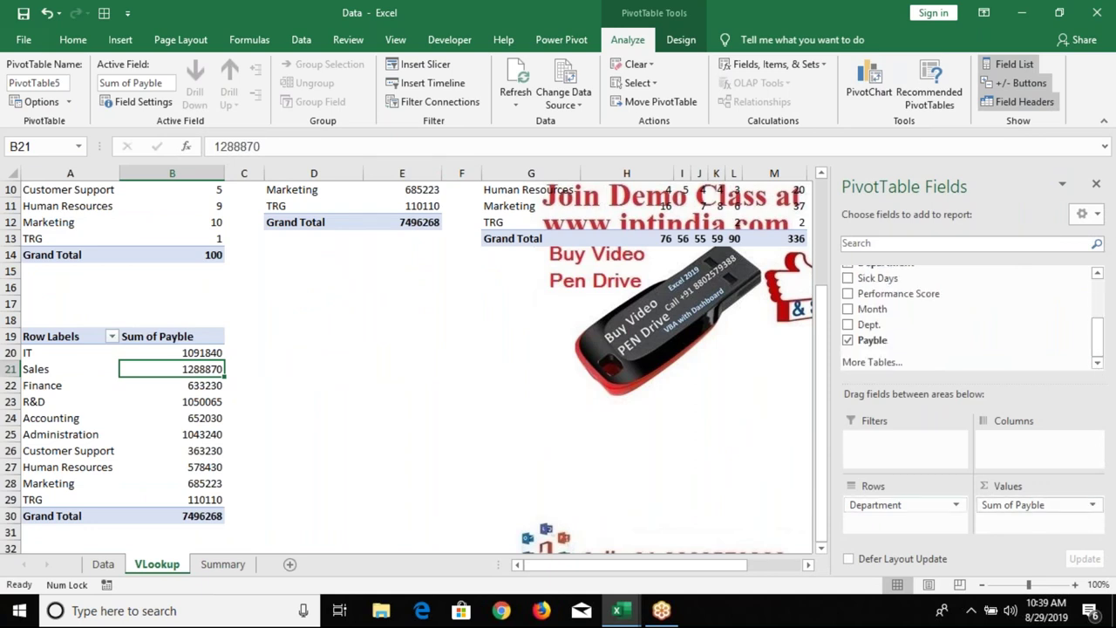
{"action": "left_click_drag", "start_coordinate": [867, 510], "coordinate": [977, 358]}
{"action": "left_click_drag", "start_coordinate": [872, 309], "coordinate": [916, 515]}
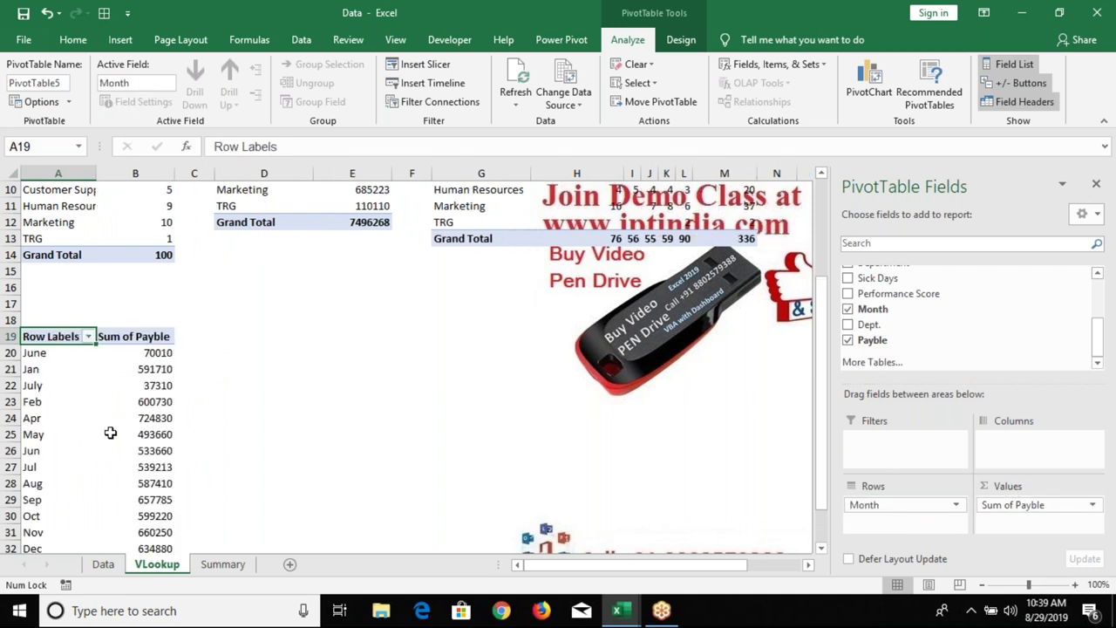
{"action": "scroll", "coordinate": [110, 434], "scroll_direction": "down", "scroll_amount": 2}
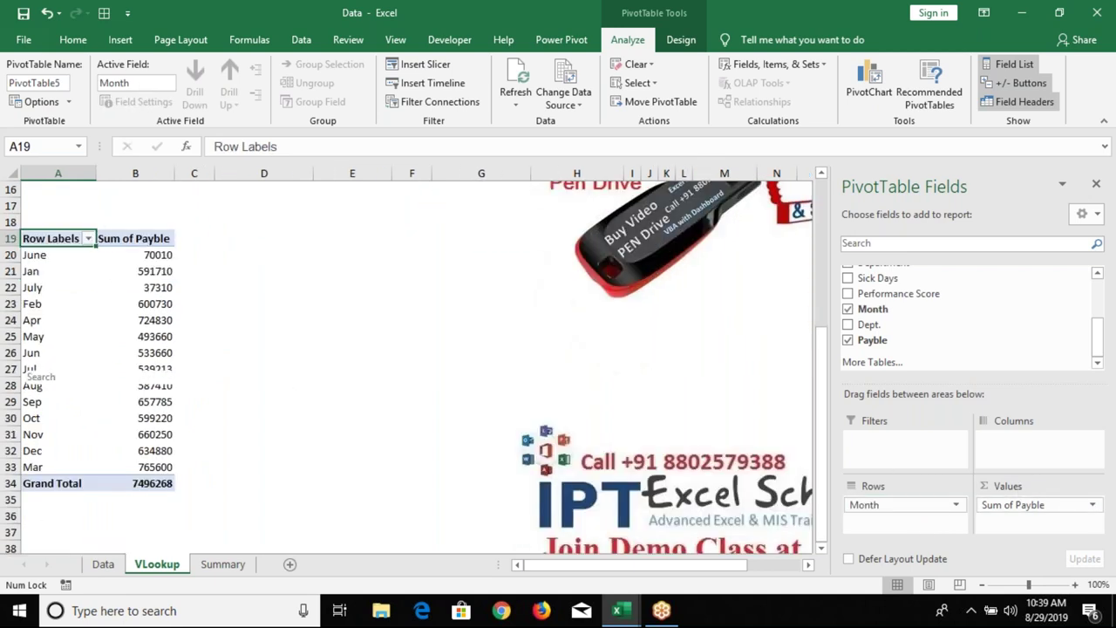
{"action": "left_click", "coordinate": [89, 239]}
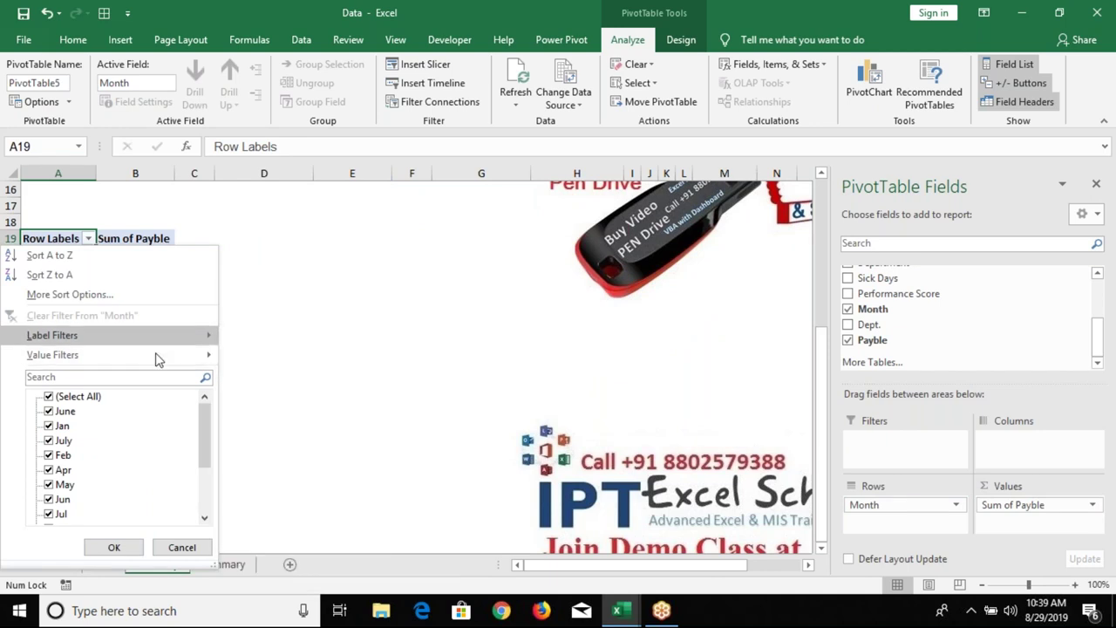
- Filter the month pivot to the top 3 paying months: Apr, Nov and Mar
{"action": "mouse_move", "coordinate": [52, 355]}
{"action": "left_click", "coordinate": [264, 539]}
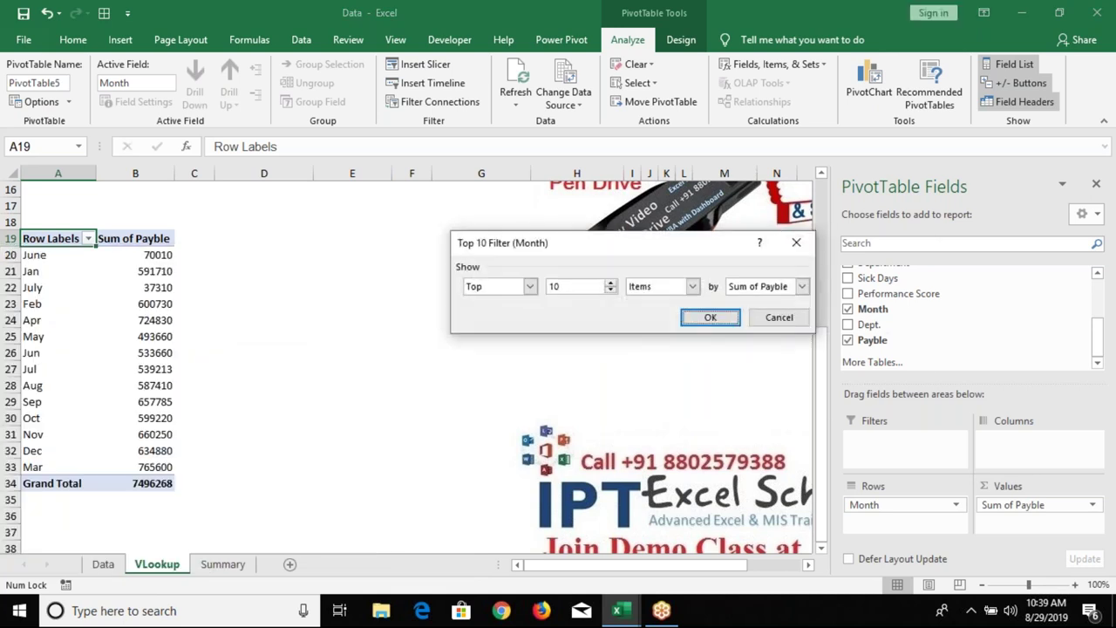
{"action": "double_click", "coordinate": [568, 285]}
{"action": "left_click", "coordinate": [710, 317]}
{"action": "left_click", "coordinate": [149, 363]}
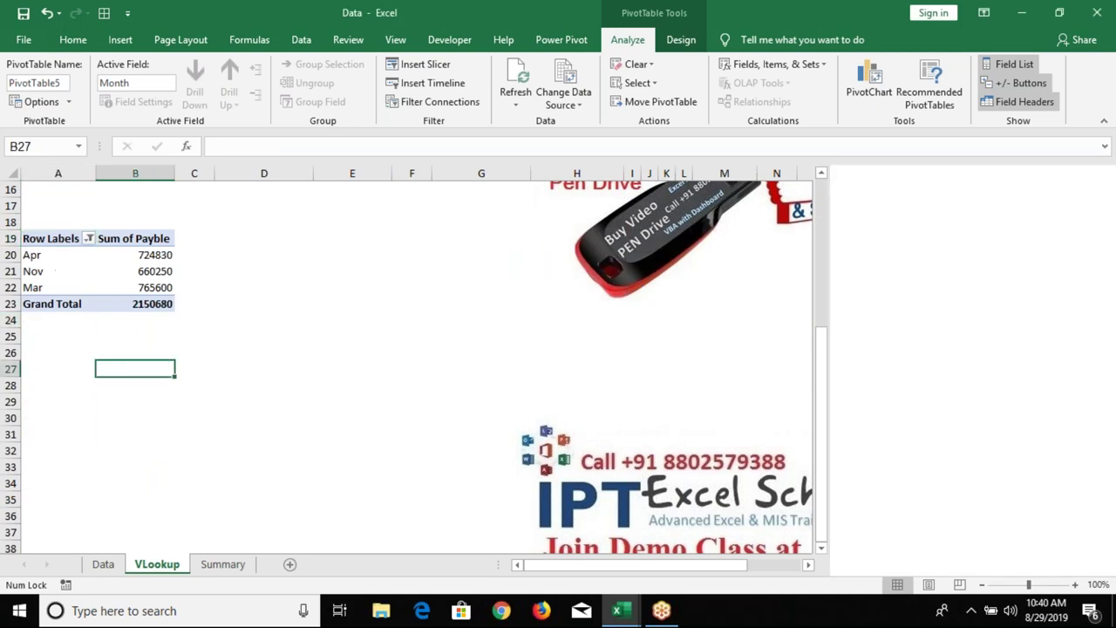
- Rename the pivot headers to Month and Payble, then select the whole pivot table
{"action": "left_click", "coordinate": [54, 239]}
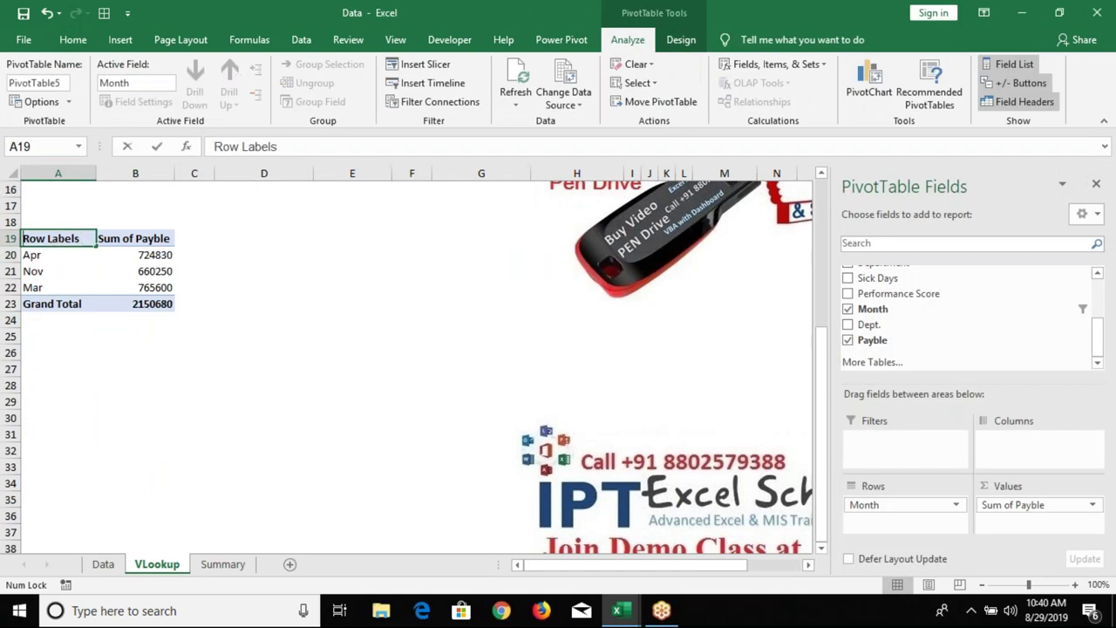
{"action": "type", "text": "Month"}
{"action": "left_click", "coordinate": [135, 239]}
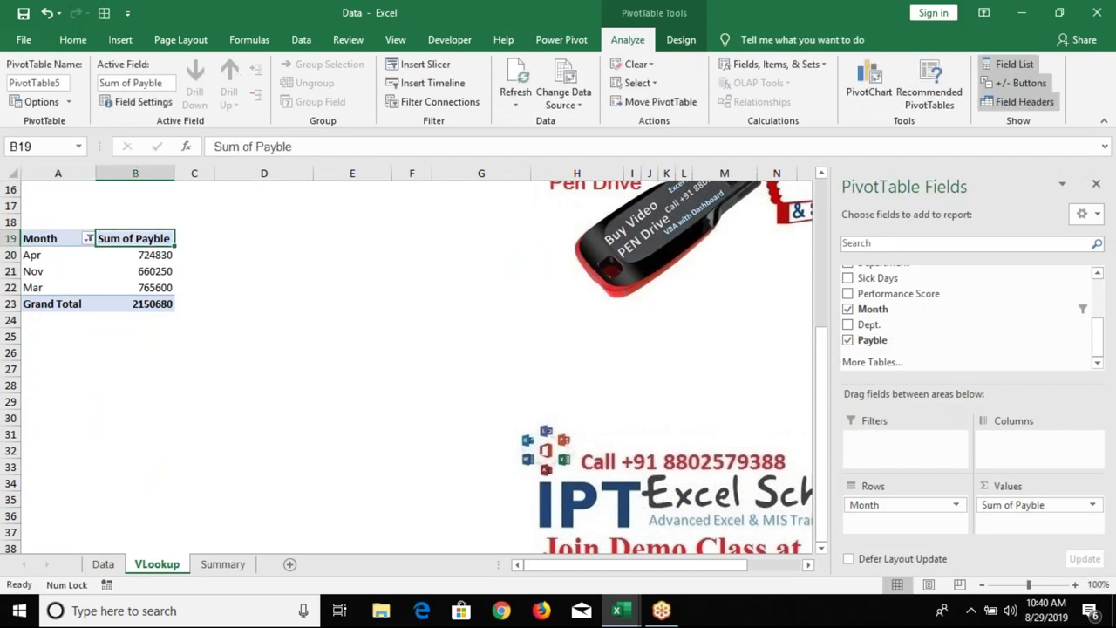
{"action": "type", "text": "P"}
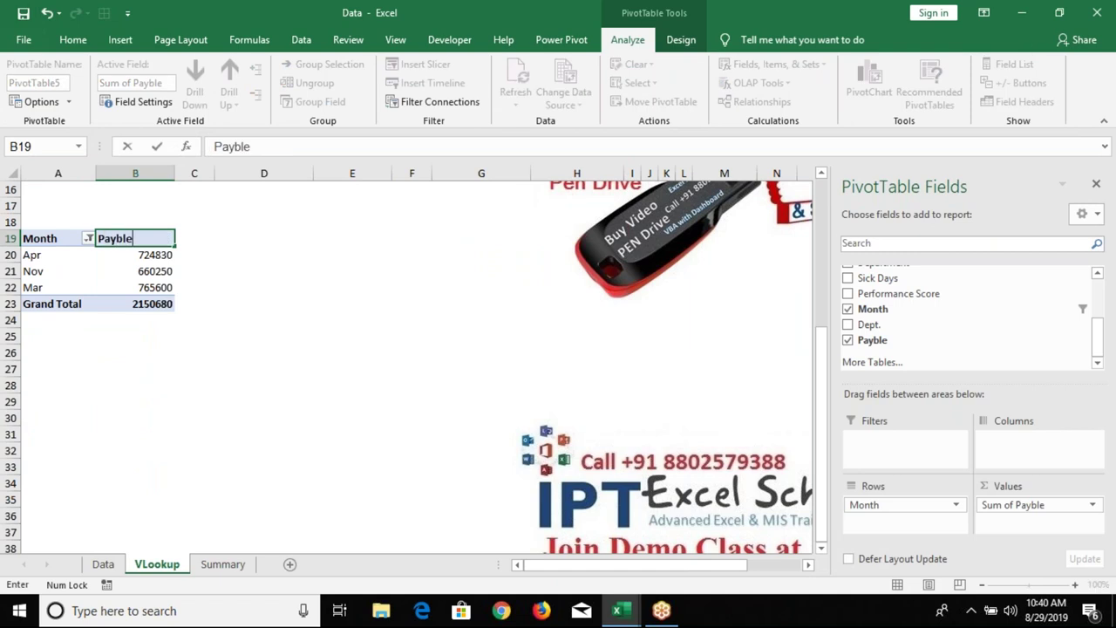
{"action": "key", "text": "Return"}
{"action": "key", "text": "Return"}
{"action": "key", "text": "Return"}
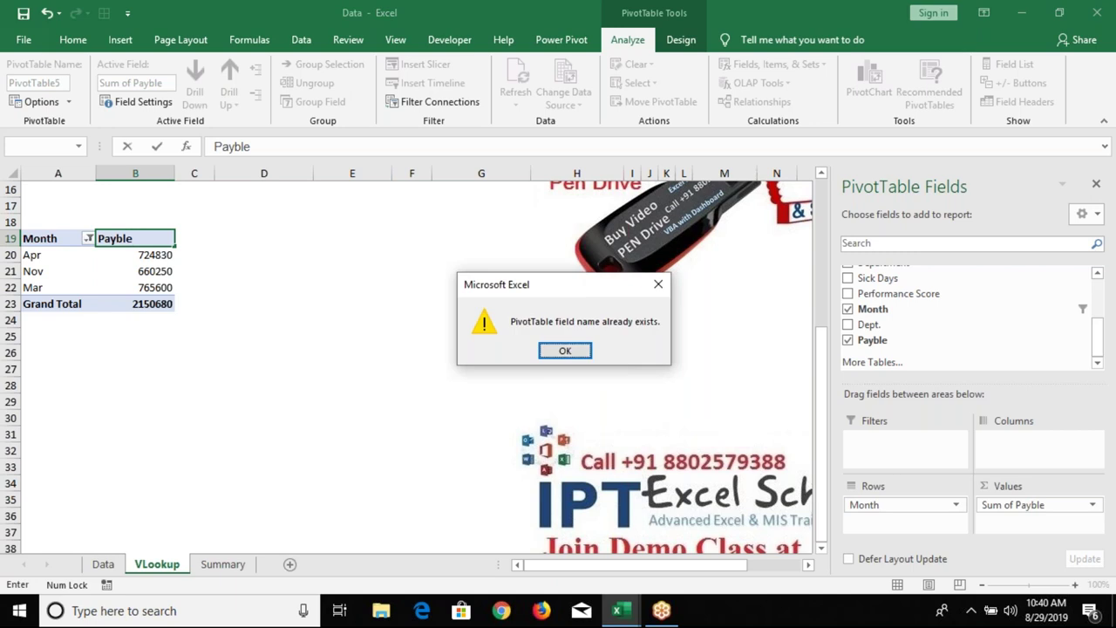
{"action": "key", "text": "Return"}
{"action": "left_click", "coordinate": [111, 337]}
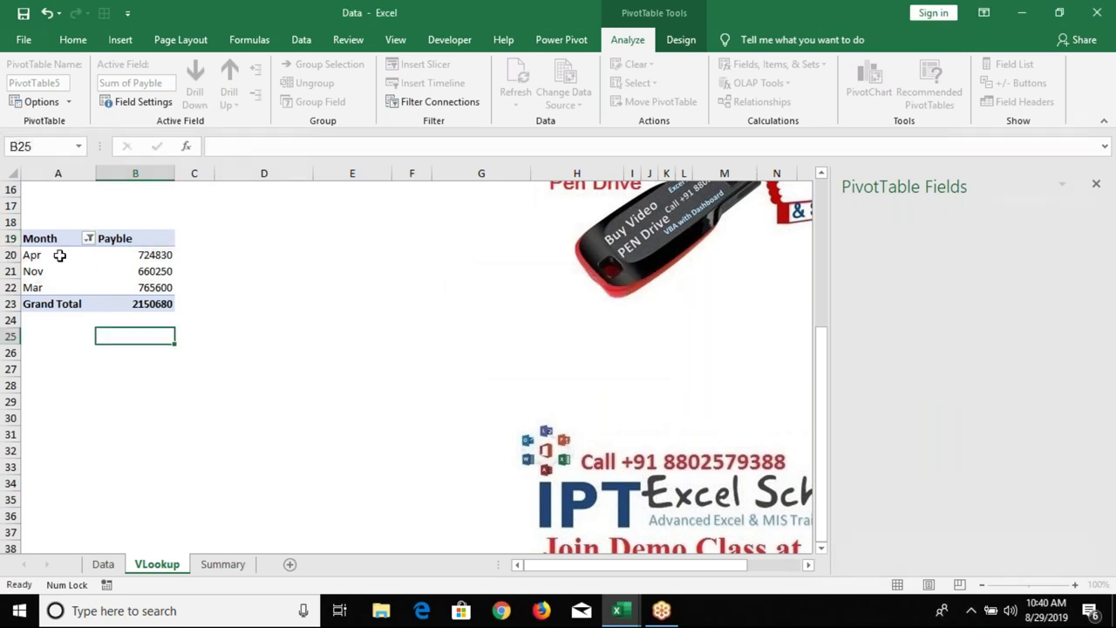
{"action": "left_click_drag", "start_coordinate": [51, 234], "coordinate": [144, 302]}
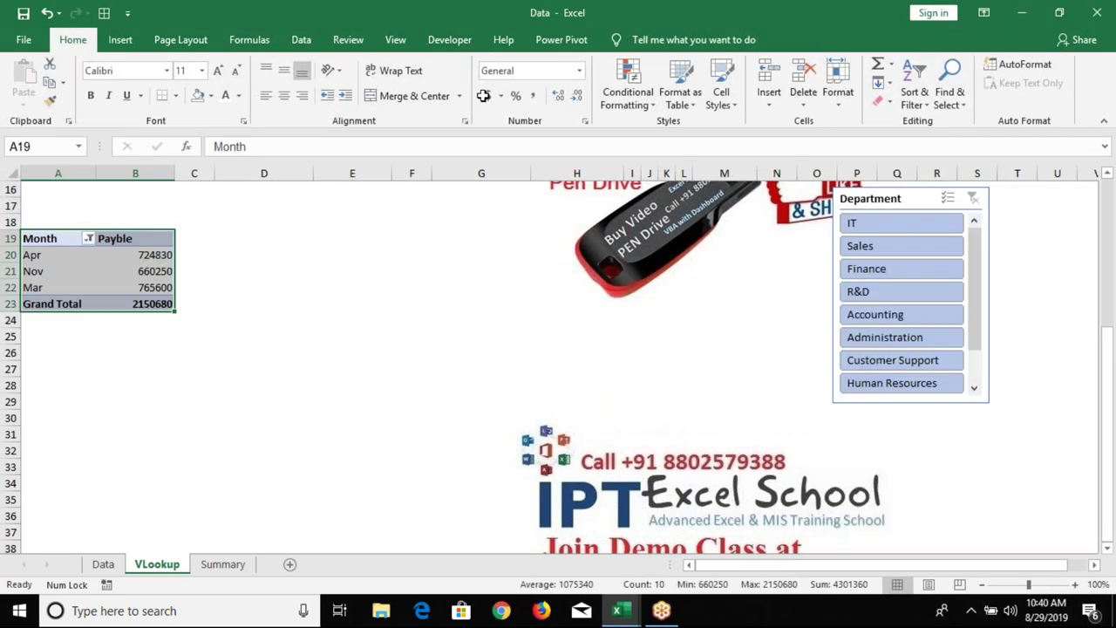
- Apply a dark blue PivotTable style to the Month/Payble pivot and copy it
{"action": "left_click", "coordinate": [681, 39]}
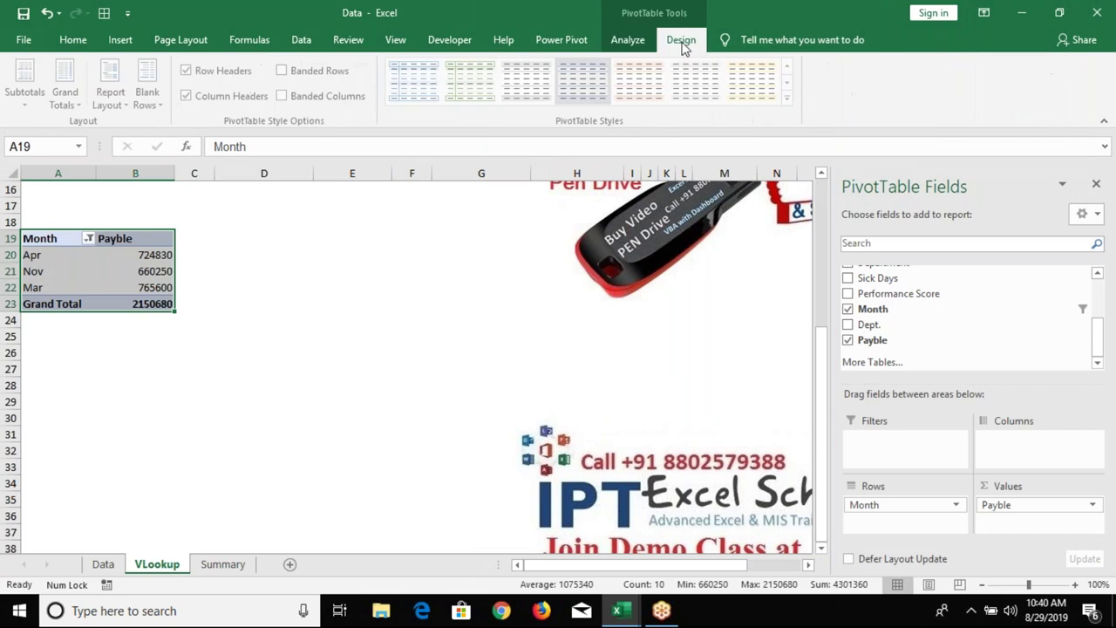
{"action": "left_click", "coordinate": [790, 99]}
{"action": "left_click_drag", "start_coordinate": [793, 274], "coordinate": [807, 462]}
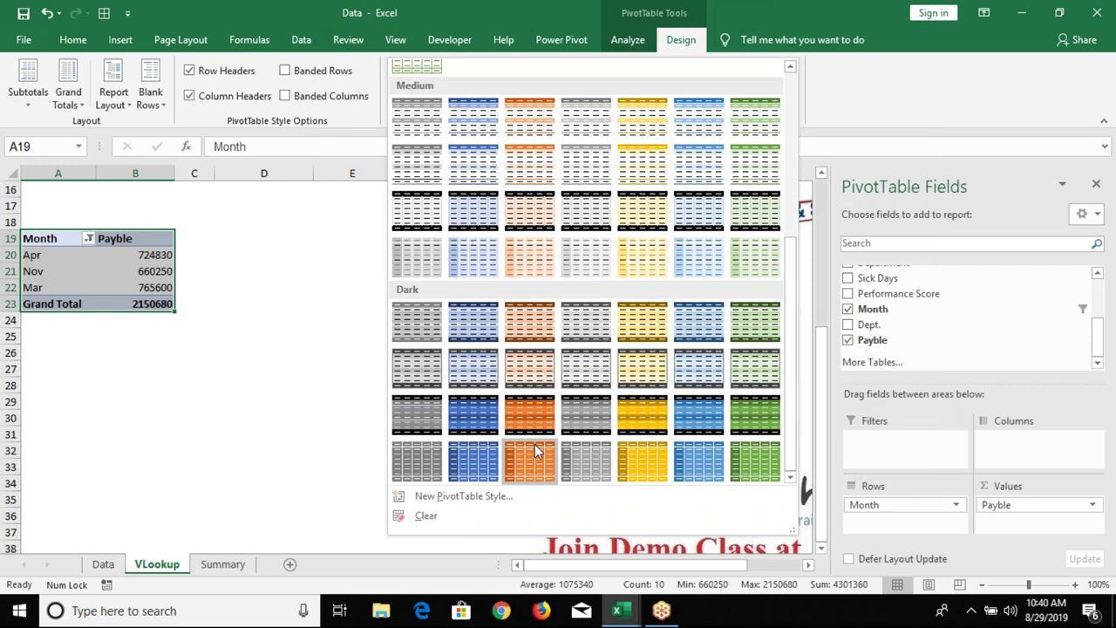
{"action": "left_click", "coordinate": [487, 471]}
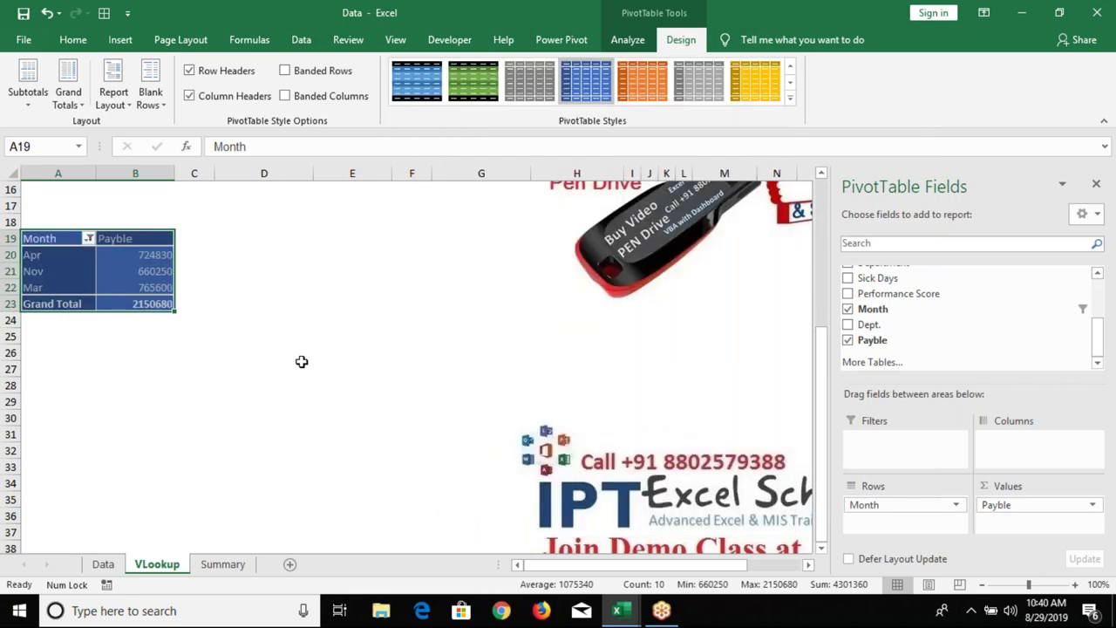
{"action": "key", "text": "ctrl+c"}
{"action": "left_click", "coordinate": [222, 564]}
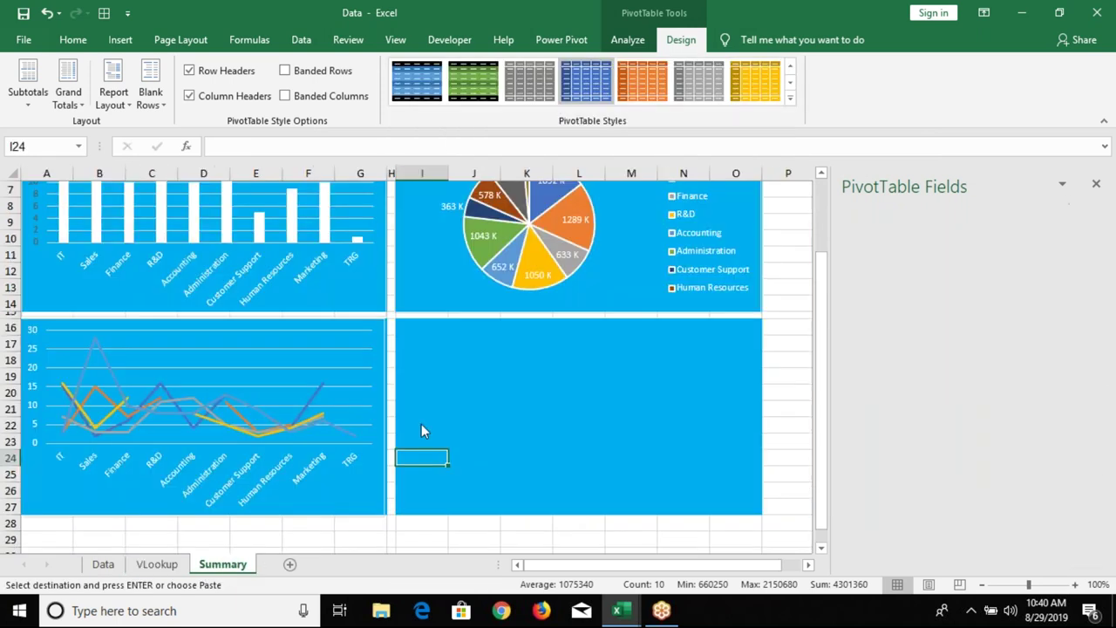
- Paste the pivot table as a linked picture at I16 and stretch it to fill the blue panel
{"action": "left_click", "coordinate": [423, 327]}
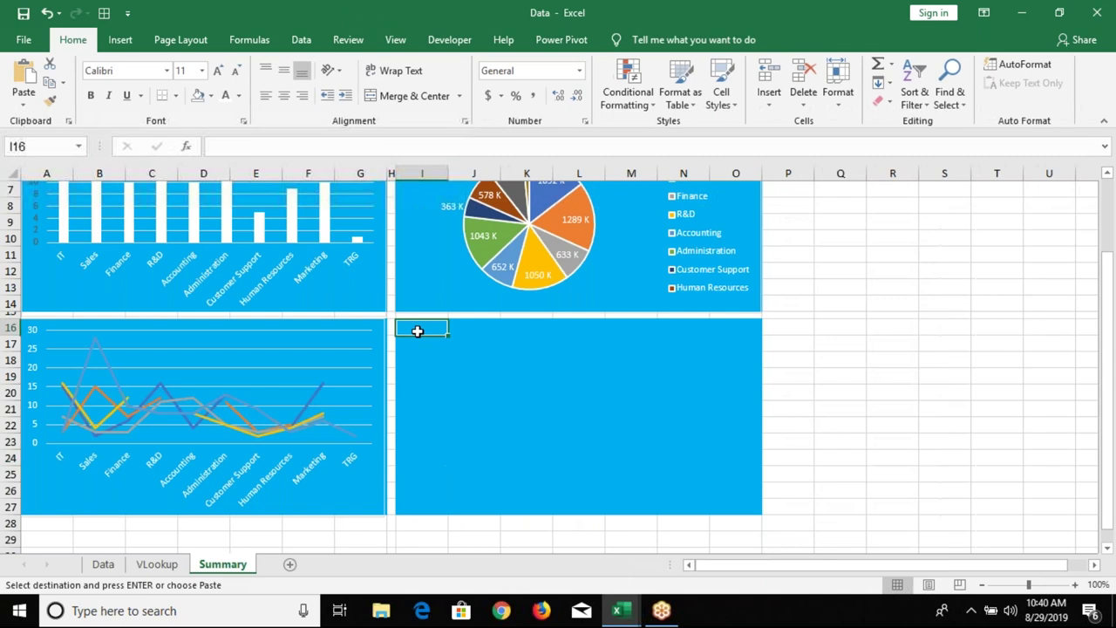
{"action": "left_click", "coordinate": [24, 98]}
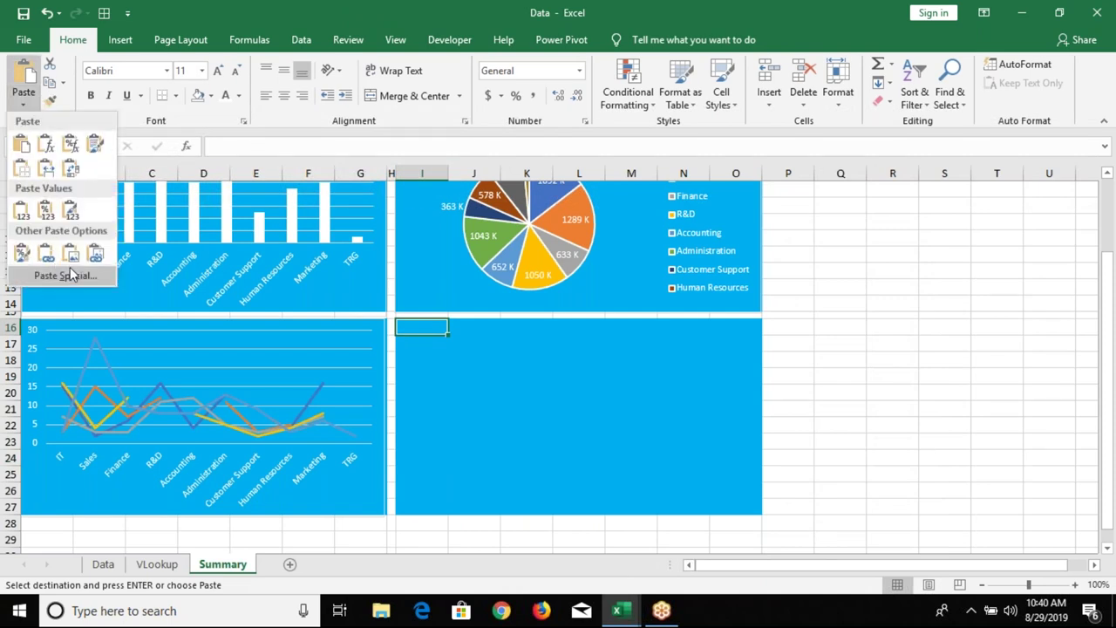
{"action": "left_click", "coordinate": [95, 253]}
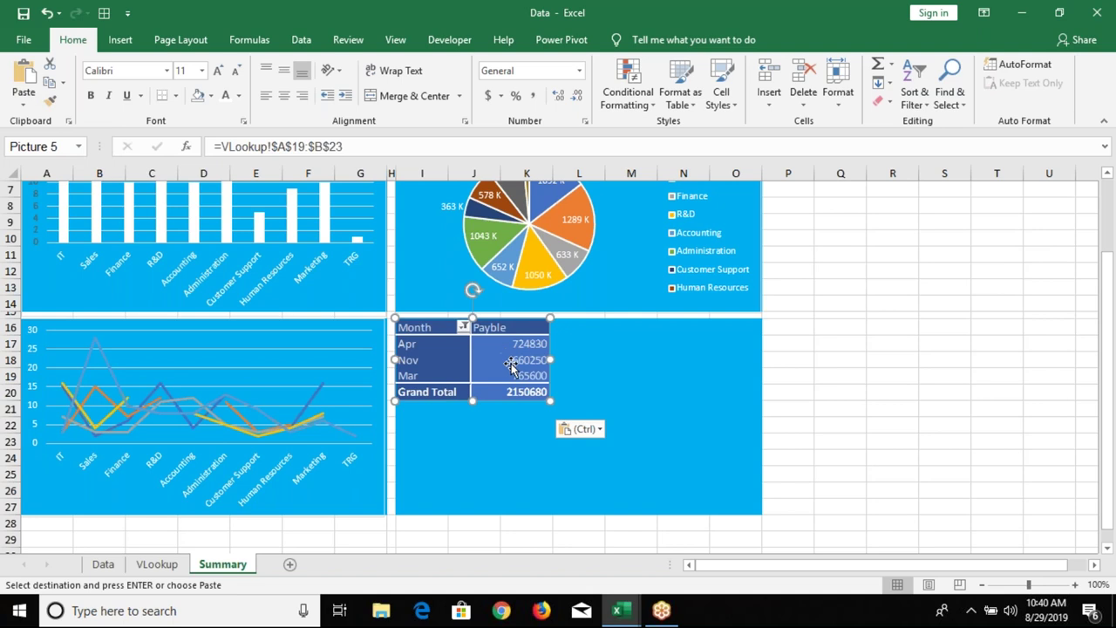
{"action": "left_click_drag", "start_coordinate": [550, 402], "coordinate": [752, 513]}
{"action": "left_click", "coordinate": [827, 447]}
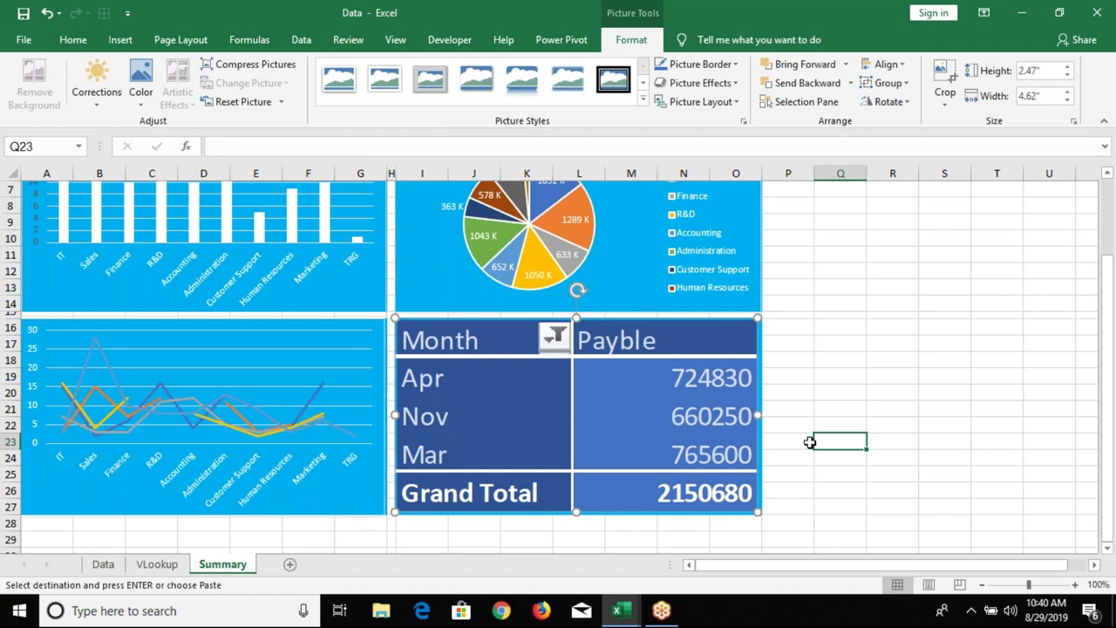
- Return to the VLookup sheet, cancel the pending copy, and select the Month slicer
{"action": "left_click", "coordinate": [850, 331]}
{"action": "scroll", "coordinate": [850, 338], "scroll_direction": "up", "scroll_amount": 1}
{"action": "scroll", "coordinate": [850, 339], "scroll_direction": "up", "scroll_amount": 2}
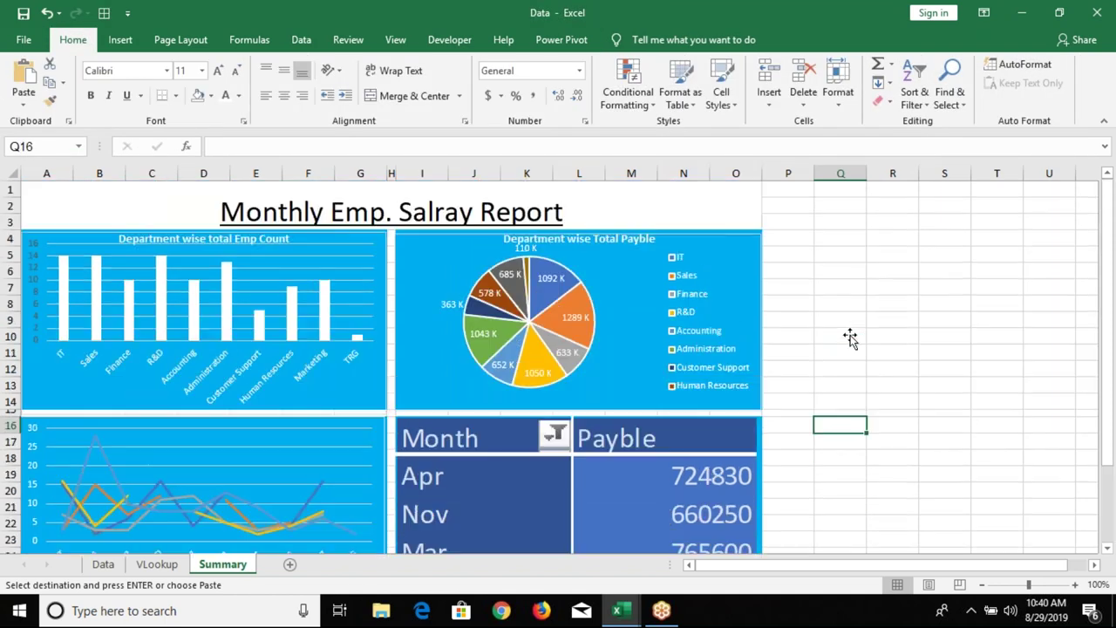
{"action": "left_click", "coordinate": [175, 566]}
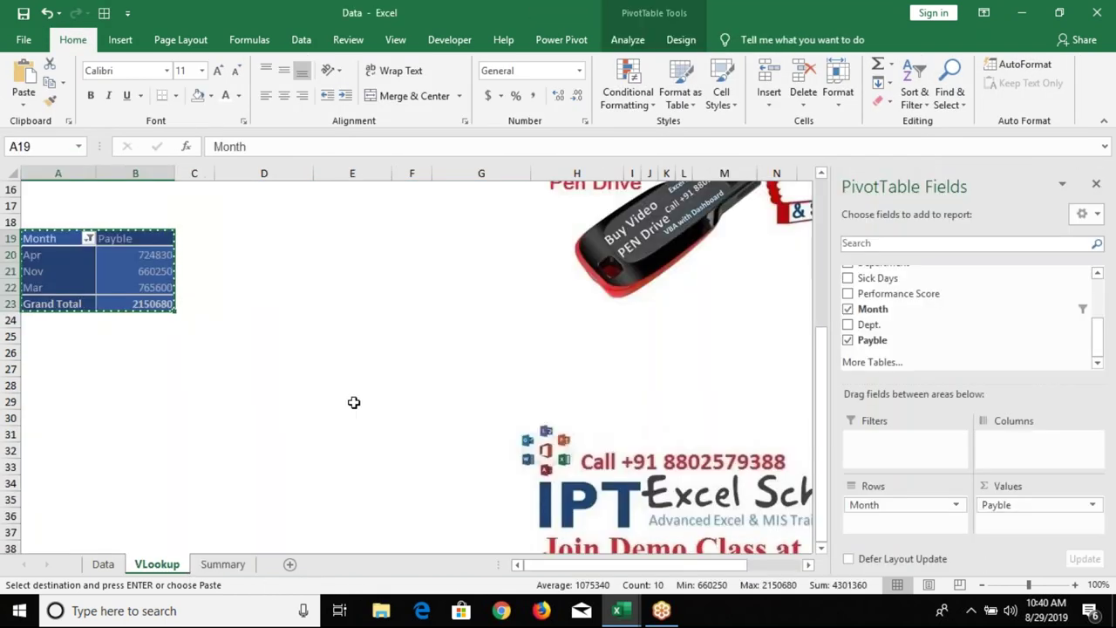
{"action": "left_click", "coordinate": [357, 399]}
{"action": "key", "text": "Escape"}
{"action": "scroll", "coordinate": [357, 399], "scroll_direction": "up", "scroll_amount": 4}
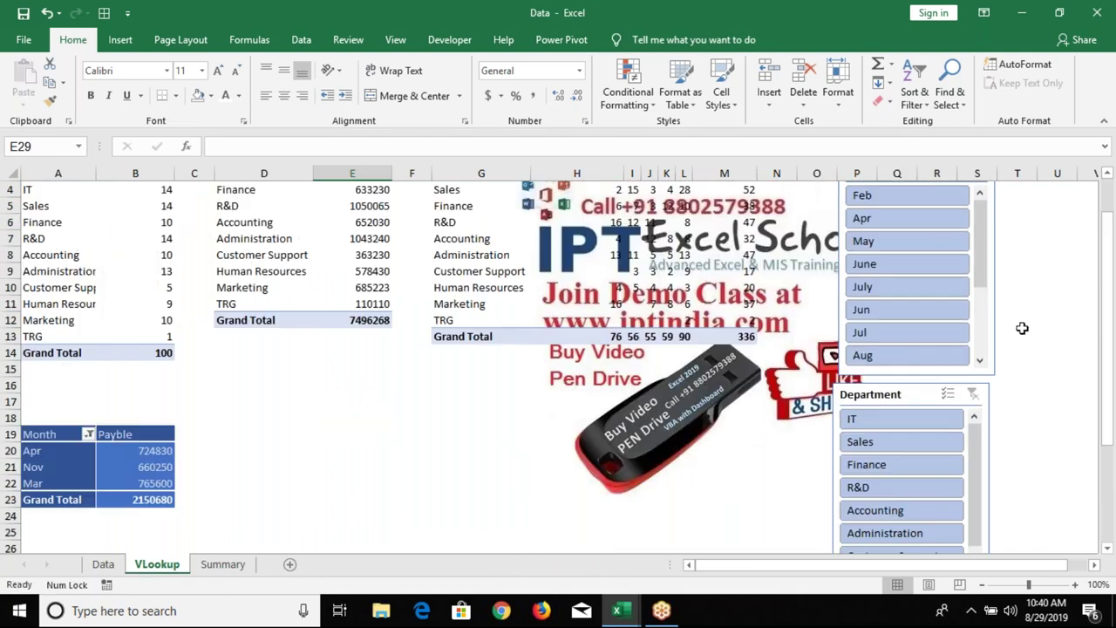
{"action": "left_click", "coordinate": [992, 340]}
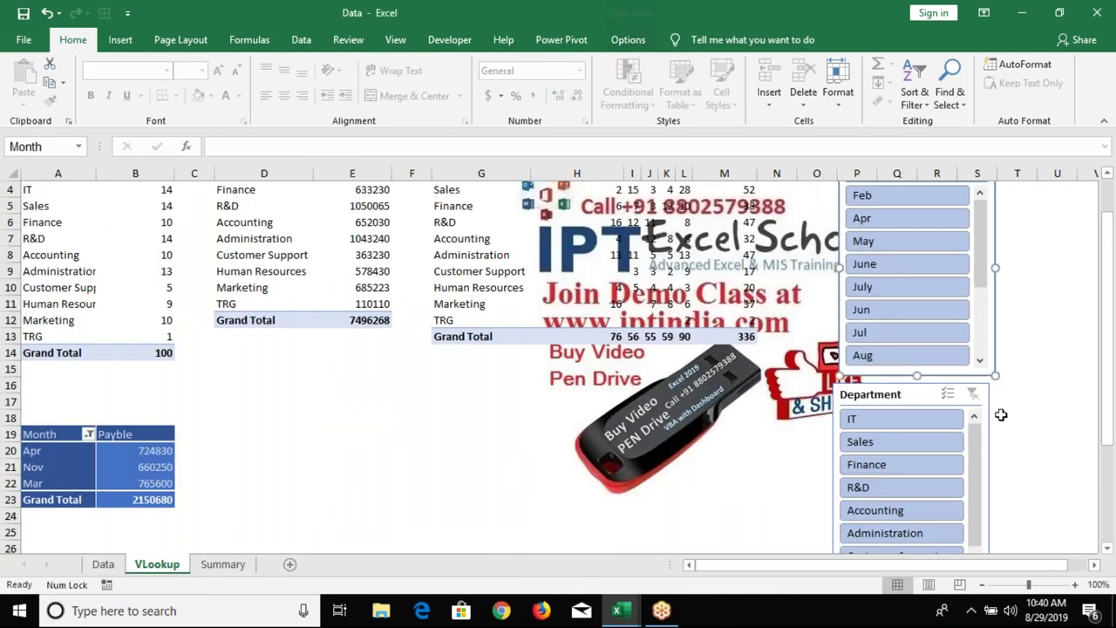
- Cut the Month and Department slicers from VLookup and paste them at P1 on Summary
{"action": "left_click", "coordinate": [986, 398], "text": "ctrl"}
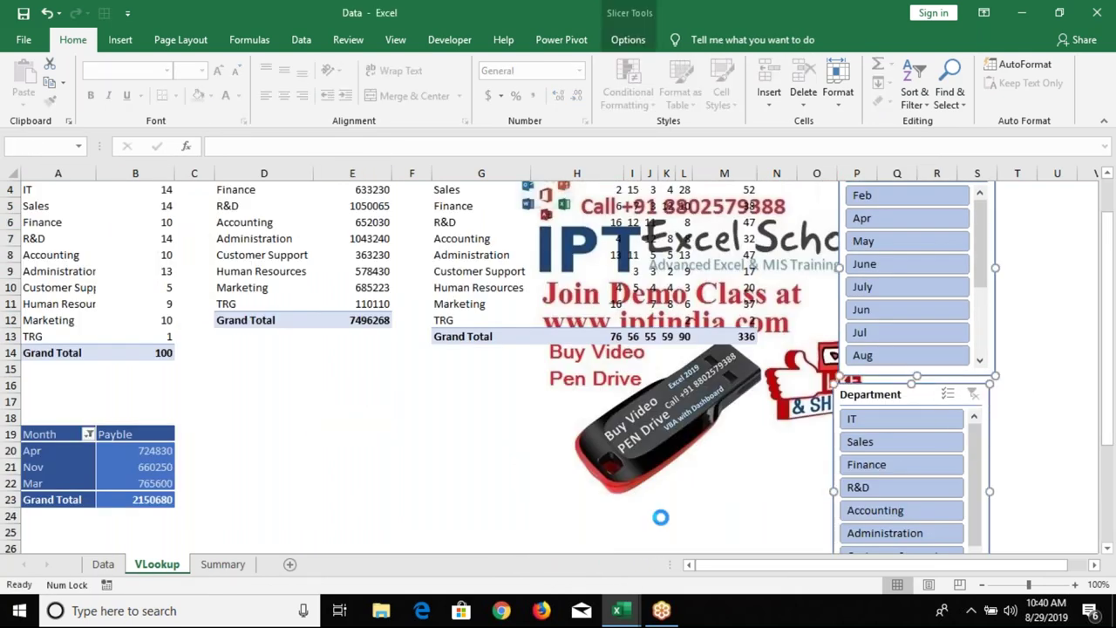
{"action": "key", "text": "Delete"}
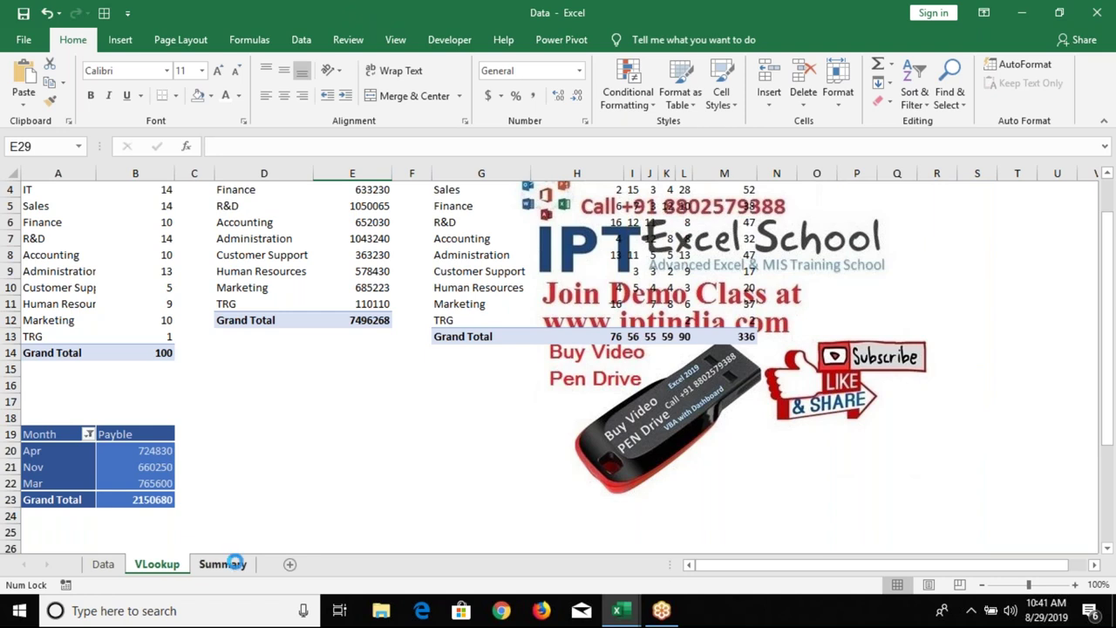
{"action": "key", "text": "ctrl+Page_Down"}
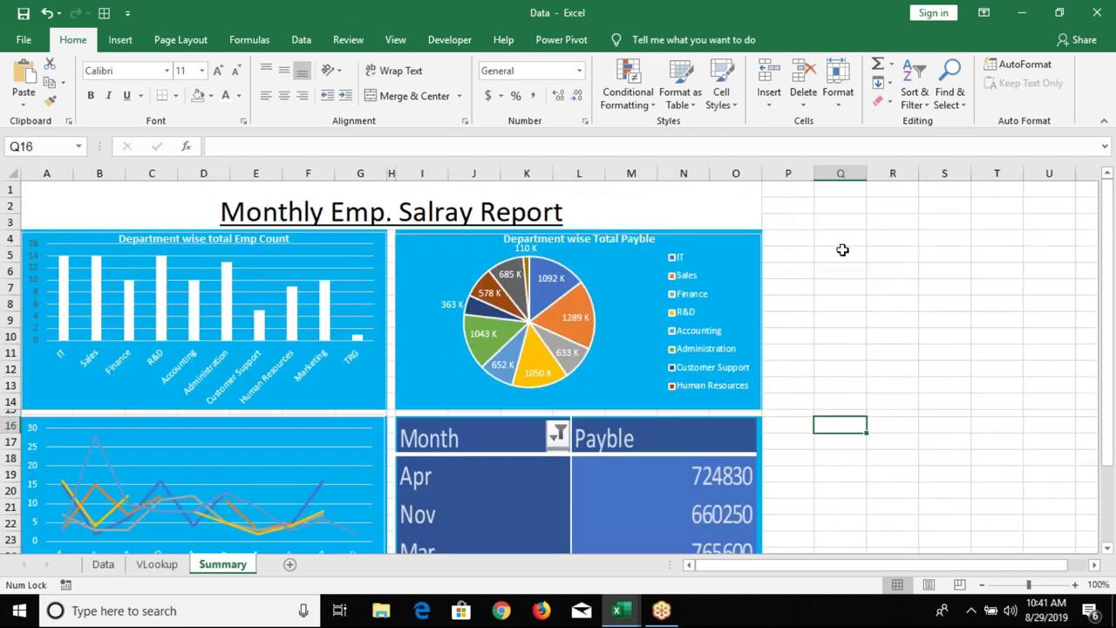
{"action": "left_click", "coordinate": [818, 223]}
{"action": "left_click", "coordinate": [801, 191]}
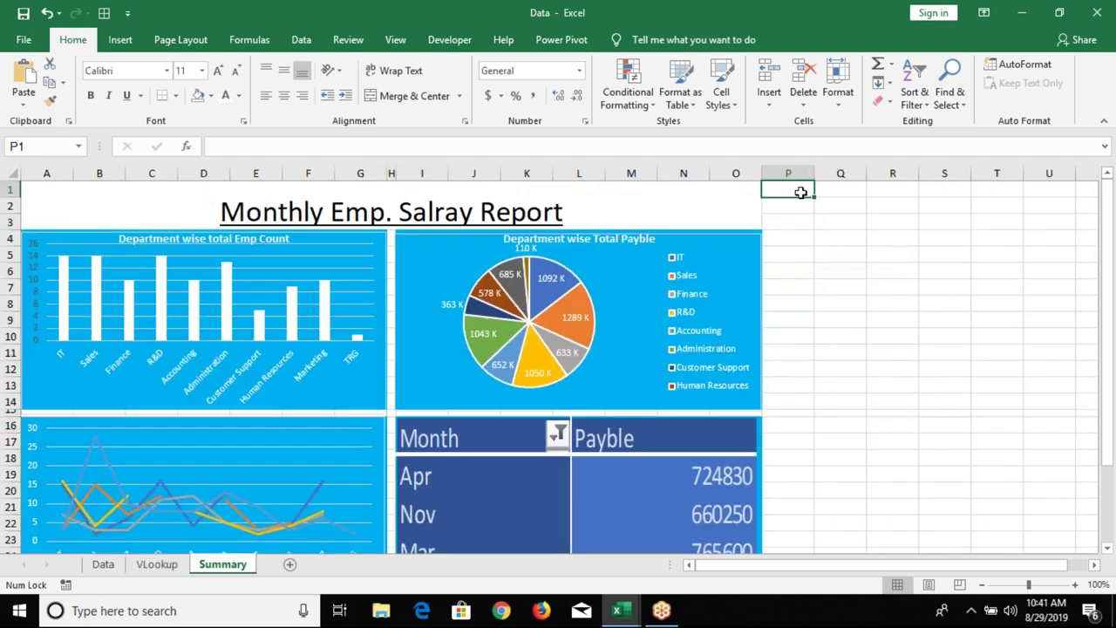
{"action": "key", "text": "ctrl+v"}
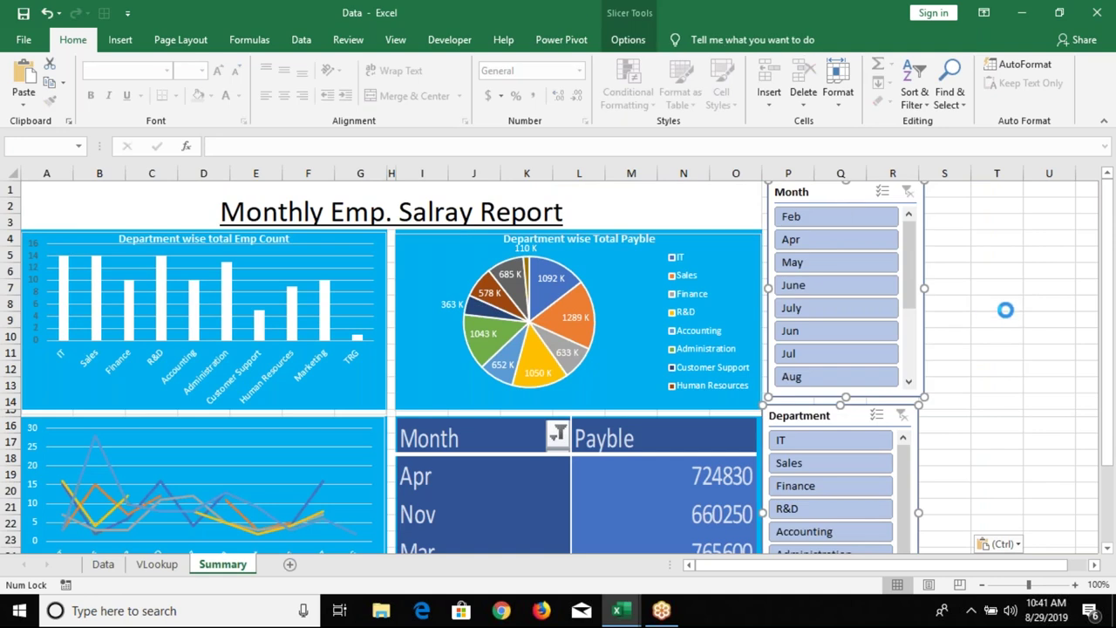
- Position the Month slicer top-right and the Department slicer below it beside the pivot picture
{"action": "left_click", "coordinate": [1003, 317]}
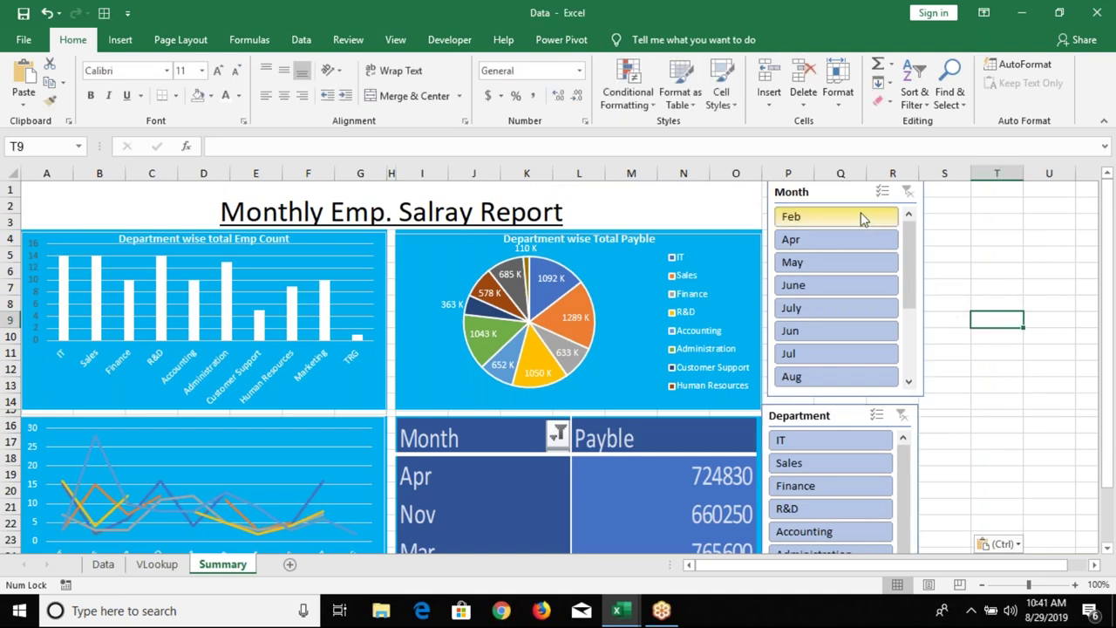
{"action": "left_click_drag", "start_coordinate": [830, 198], "coordinate": [825, 191]}
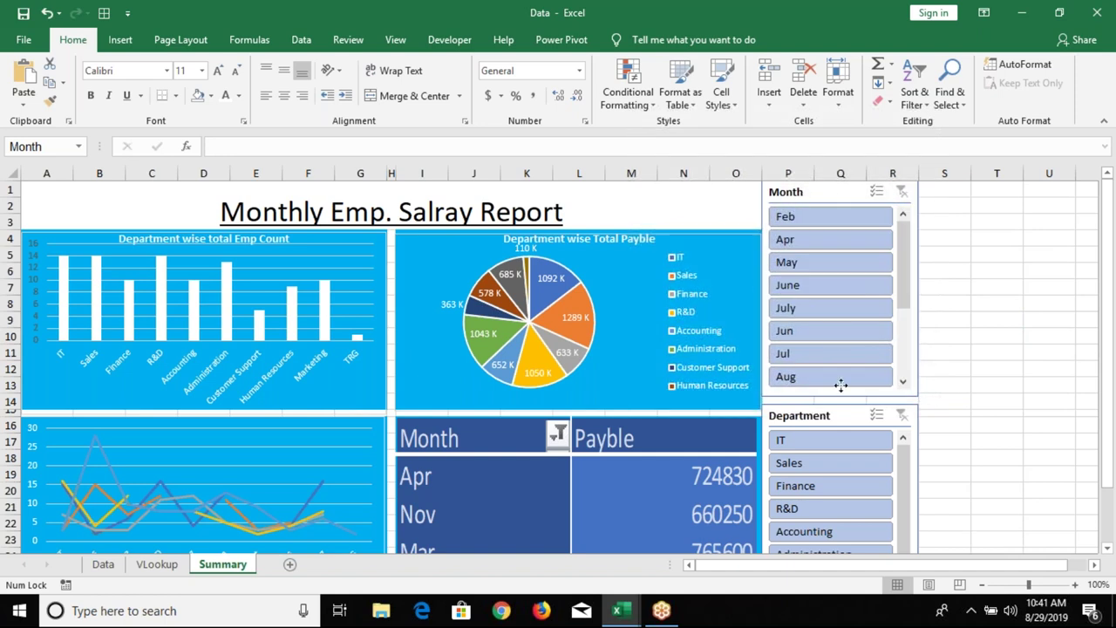
{"action": "left_click", "coordinate": [840, 416]}
{"action": "left_click_drag", "start_coordinate": [840, 419], "coordinate": [840, 432]}
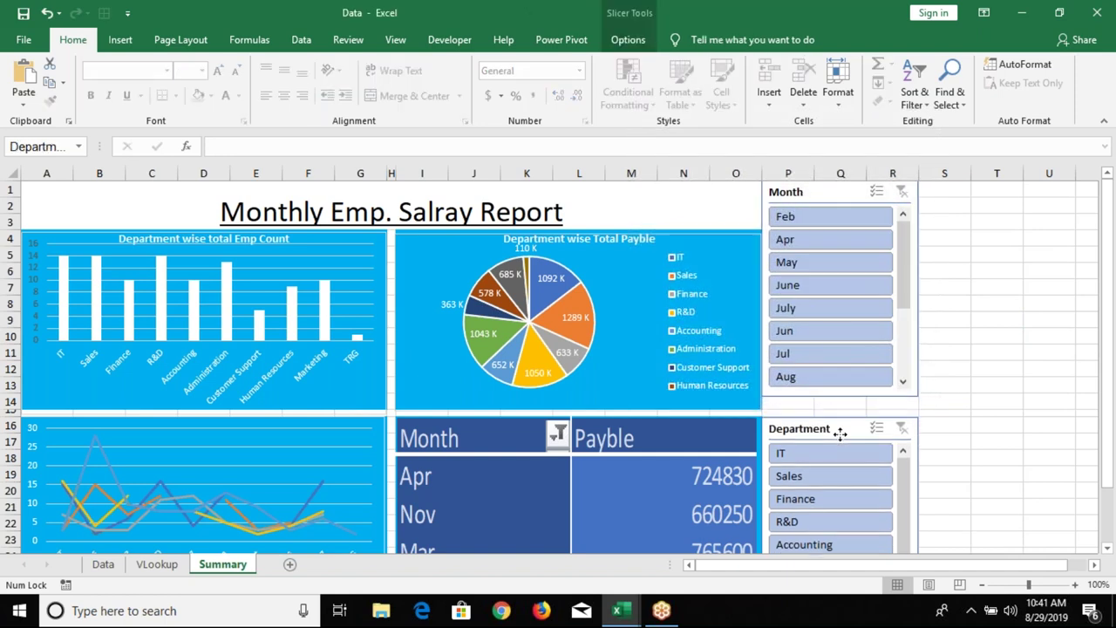
{"action": "left_click", "coordinate": [839, 399]}
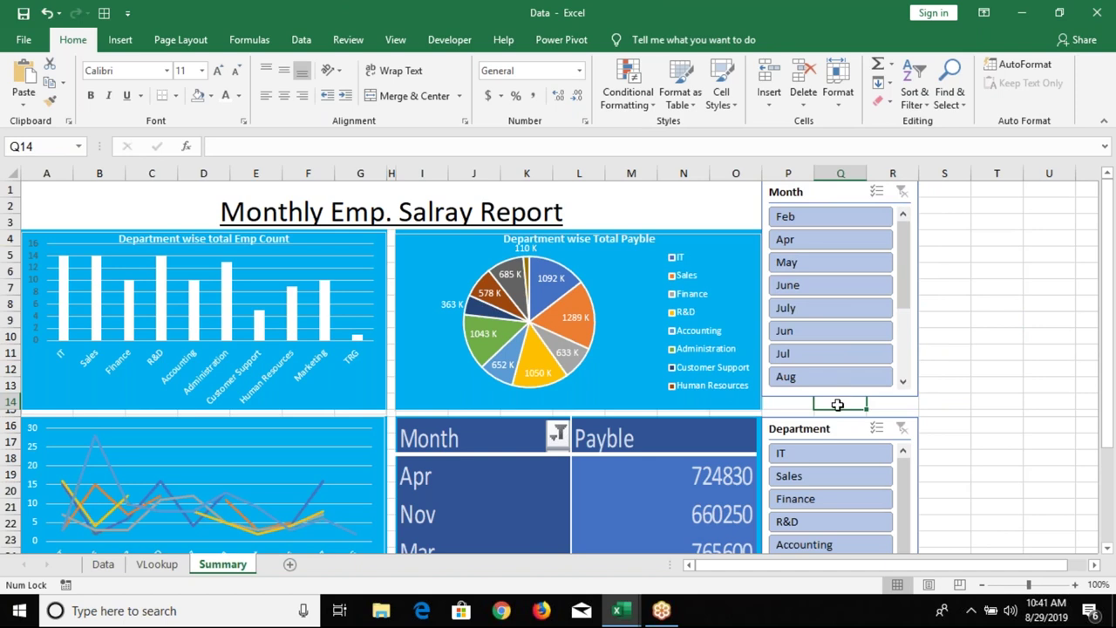
{"action": "left_click", "coordinate": [838, 396]}
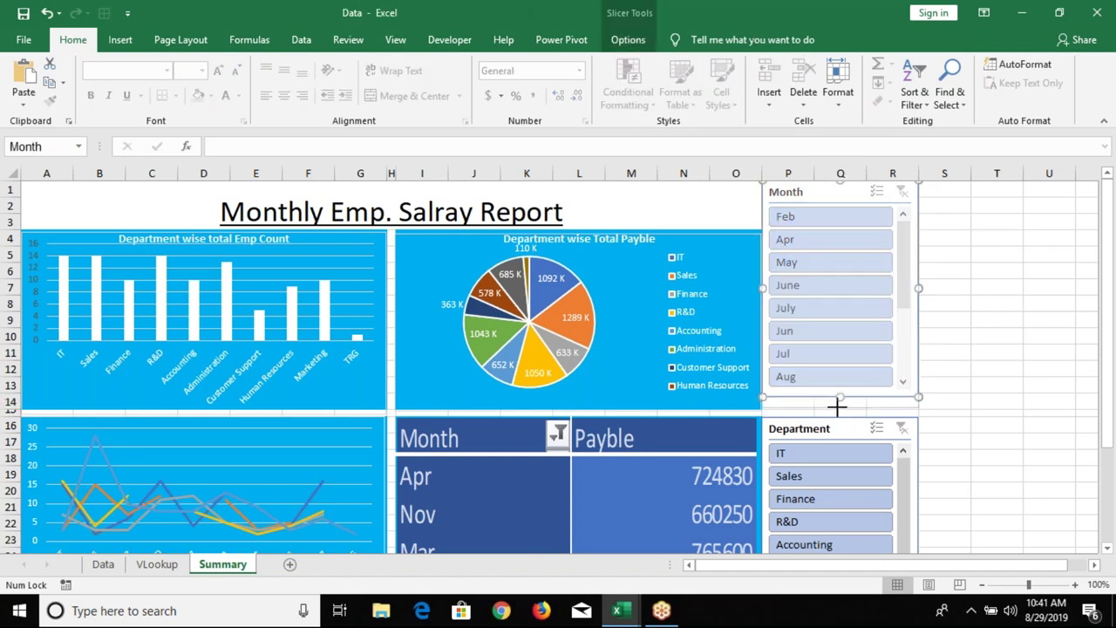
{"action": "left_click", "coordinate": [945, 401]}
{"action": "scroll", "coordinate": [944, 399], "scroll_direction": "down", "scroll_amount": 2}
{"action": "scroll", "coordinate": [955, 379], "scroll_direction": "down", "scroll_amount": 2}
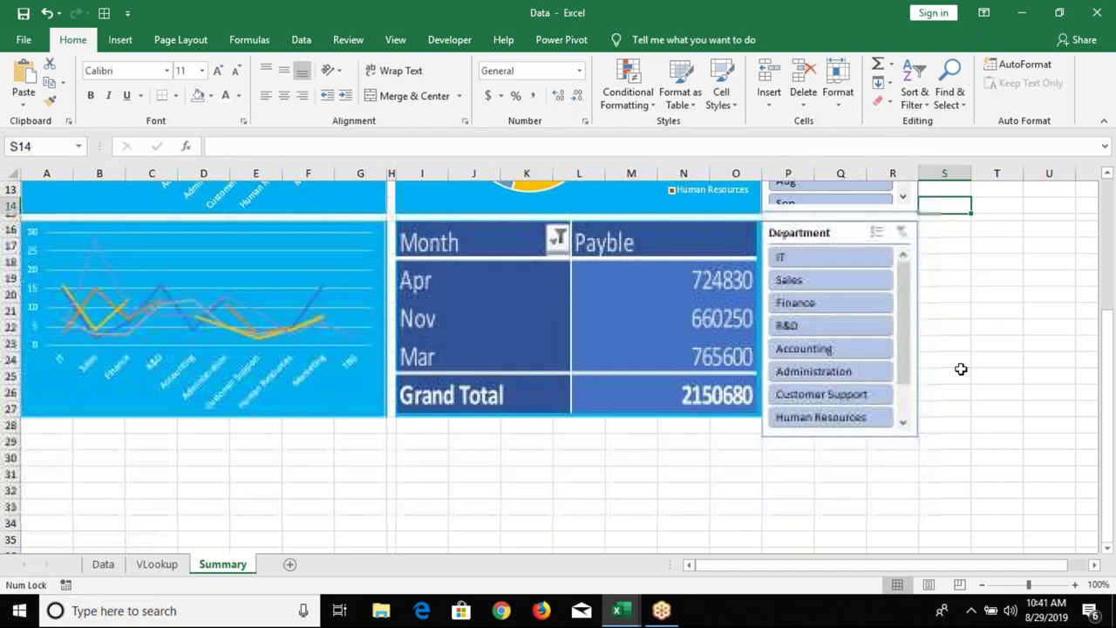
- Hide all columns from S to the end of the Summary sheet
{"action": "scroll", "coordinate": [961, 349], "scroll_direction": "up", "scroll_amount": 4}
{"action": "left_click", "coordinate": [945, 173]}
{"action": "key", "text": "ctrl+shift+Right"}
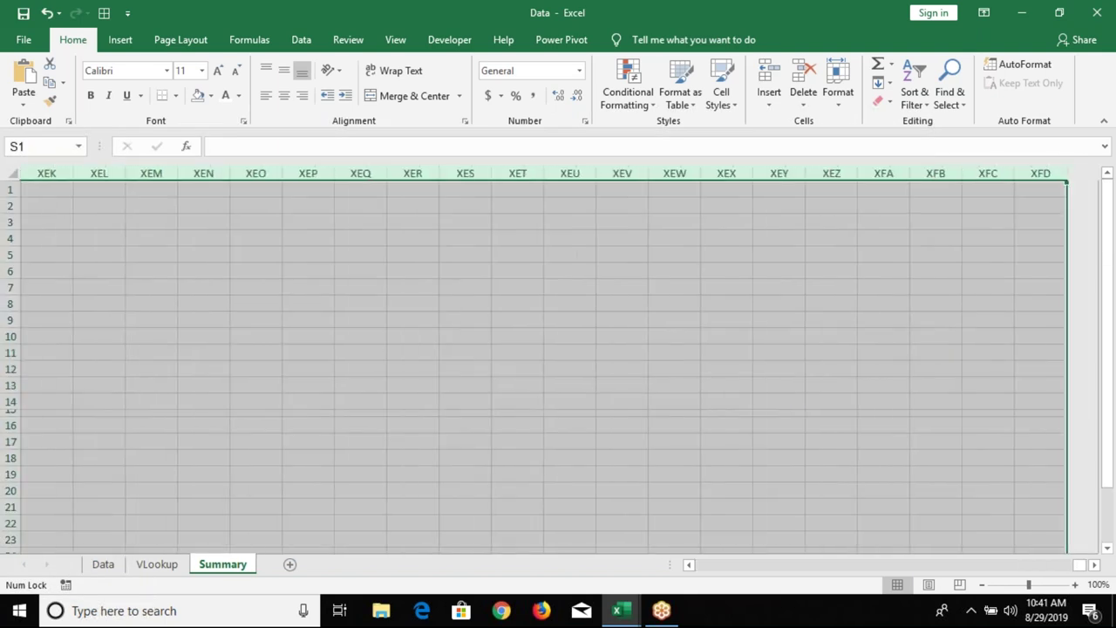
{"action": "right_click", "coordinate": [941, 175]}
{"action": "left_click", "coordinate": [984, 387]}
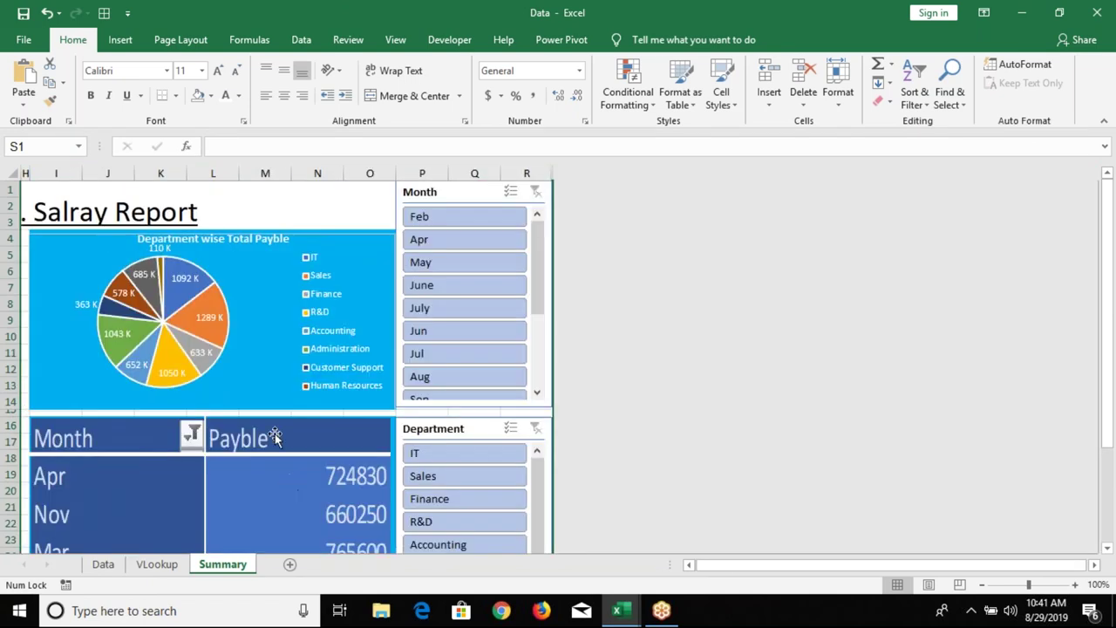
- Shorten the Department slicer so it ends near row 27
{"action": "left_click_drag", "start_coordinate": [1060, 565], "coordinate": [842, 558]}
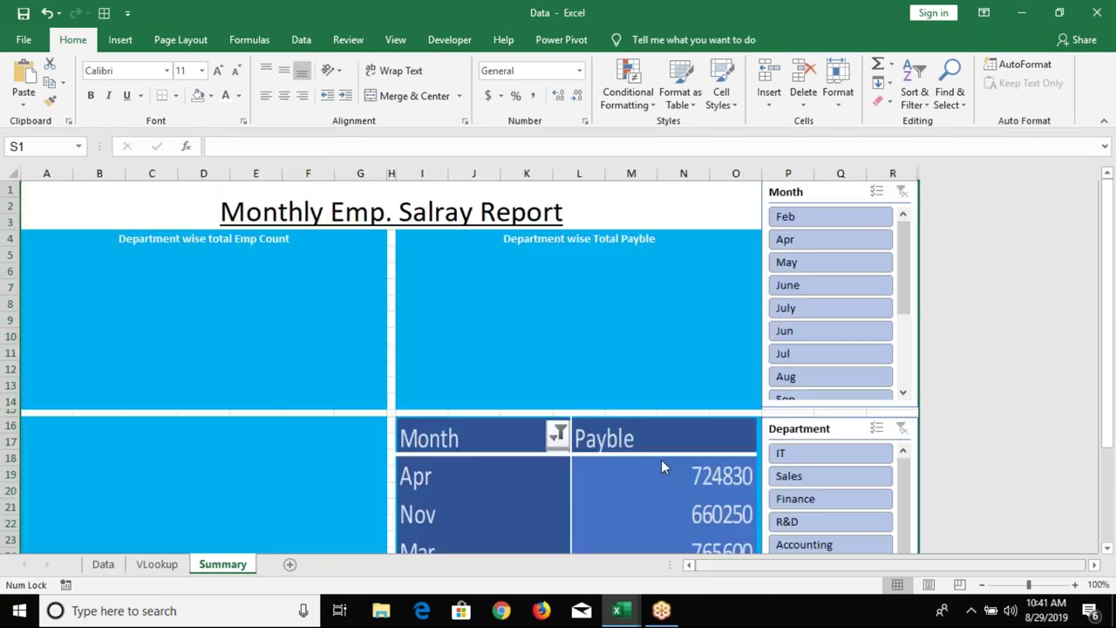
{"action": "scroll", "coordinate": [820, 524], "scroll_direction": "down", "scroll_amount": 1}
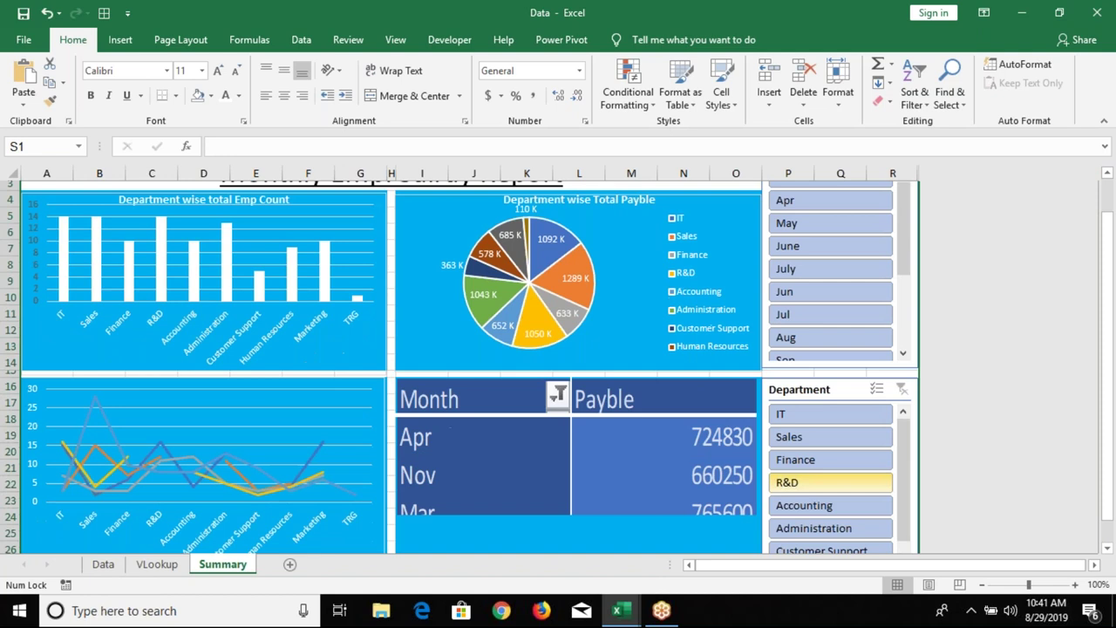
{"action": "scroll", "coordinate": [829, 483], "scroll_direction": "down", "scroll_amount": 4}
{"action": "scroll", "coordinate": [681, 471], "scroll_direction": "up", "scroll_amount": 2}
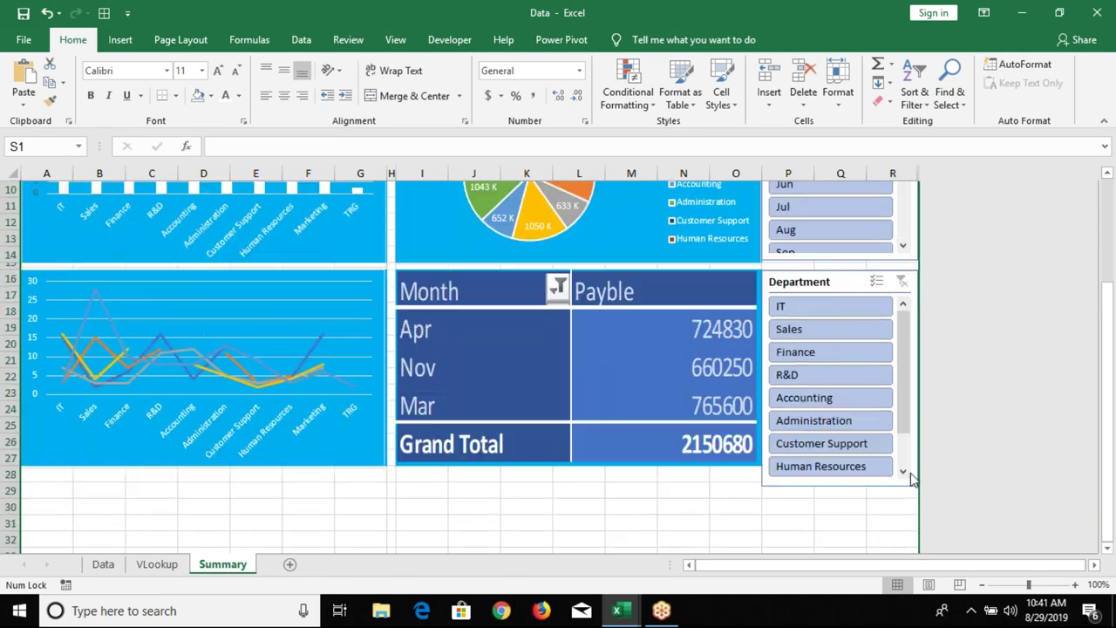
{"action": "left_click", "coordinate": [841, 491]}
{"action": "left_click", "coordinate": [842, 480]}
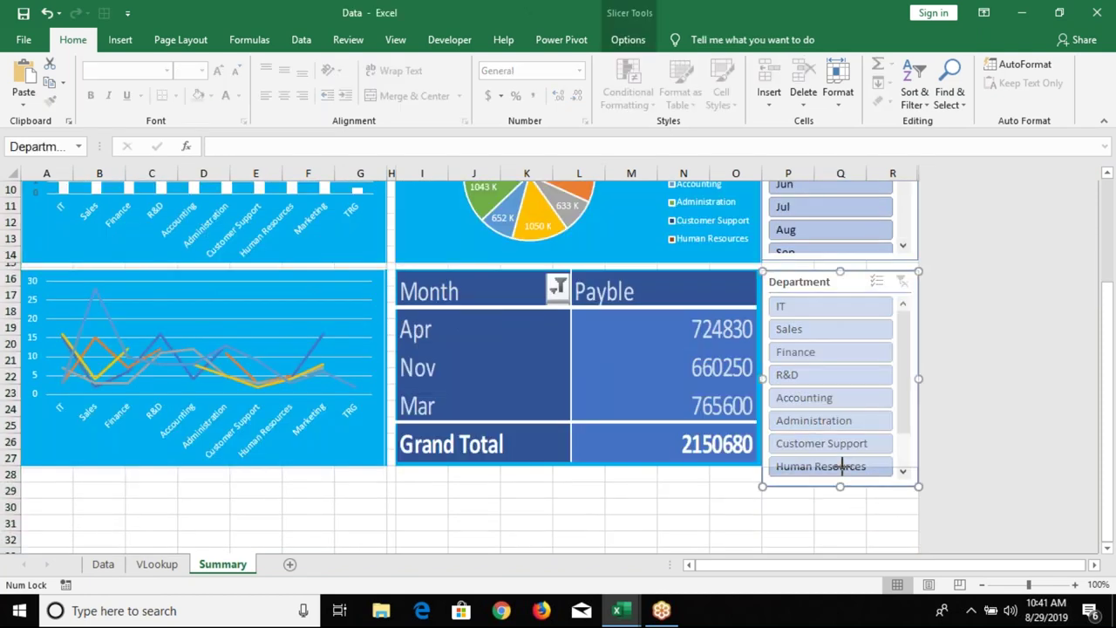
{"action": "left_click_drag", "start_coordinate": [842, 462], "coordinate": [841, 465]}
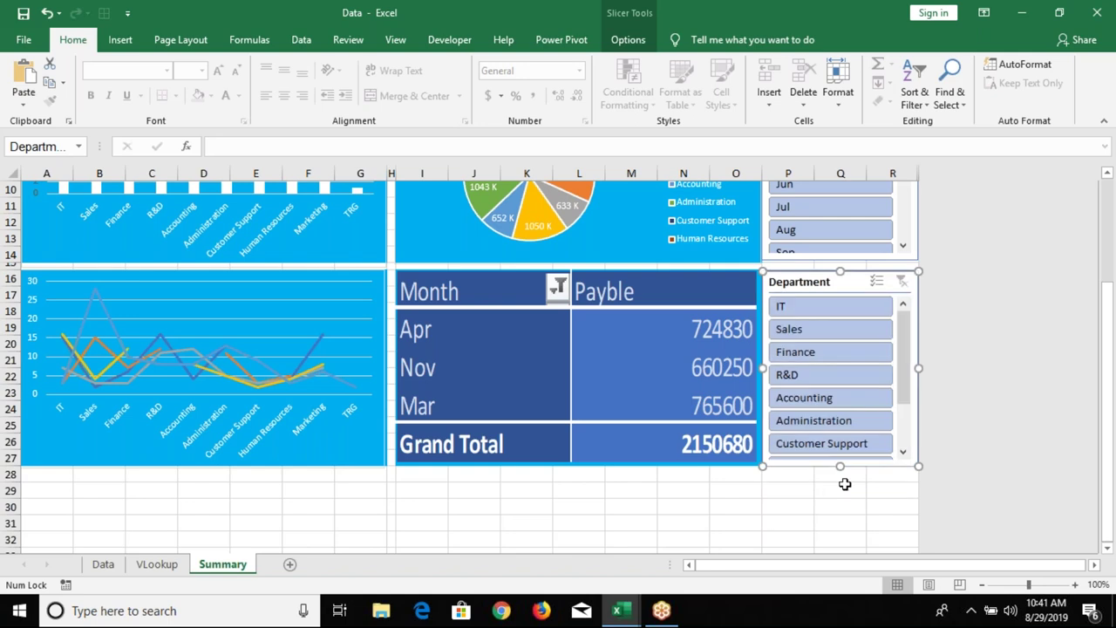
{"action": "left_click", "coordinate": [474, 490]}
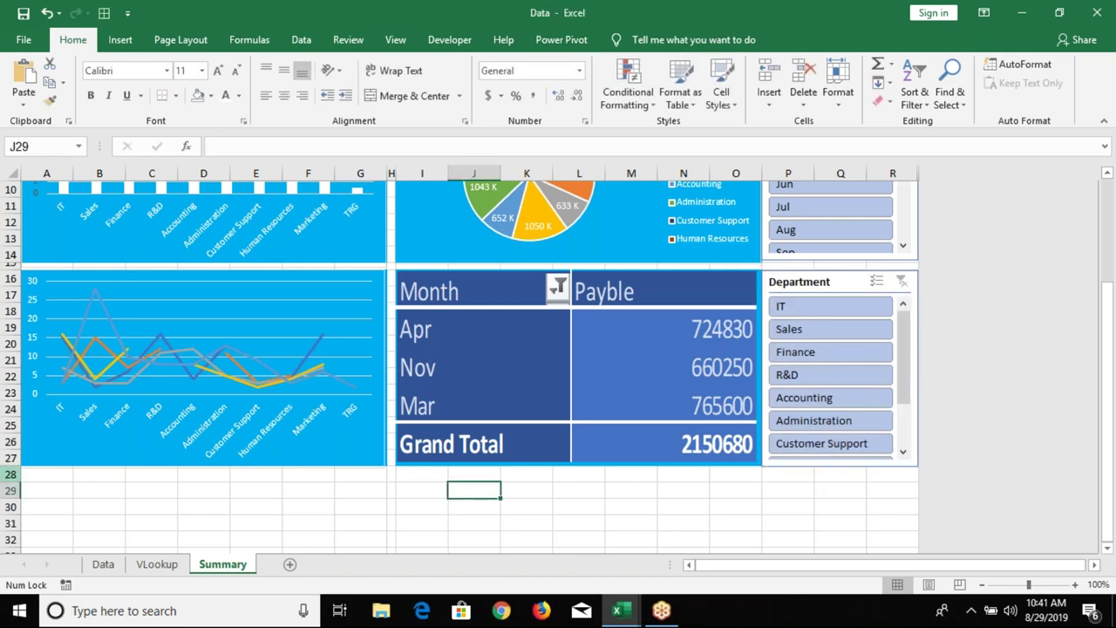
- Hide every row from 28 down to the last row of the sheet
{"action": "left_click", "coordinate": [11, 474]}
{"action": "key", "text": "ctrl+shift+Down"}
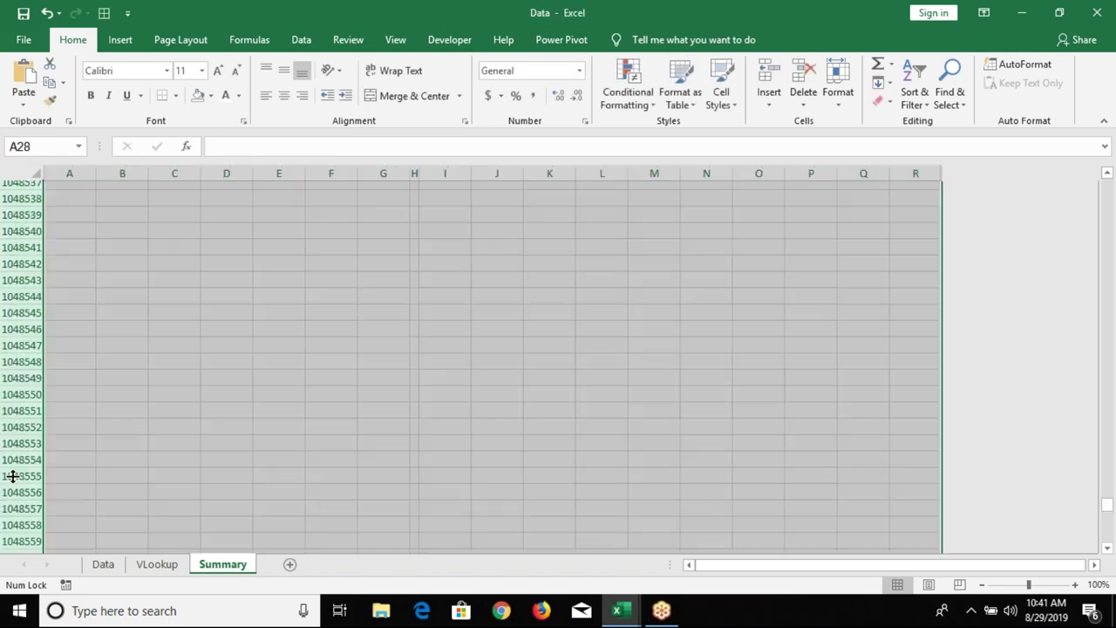
{"action": "right_click", "coordinate": [17, 385]}
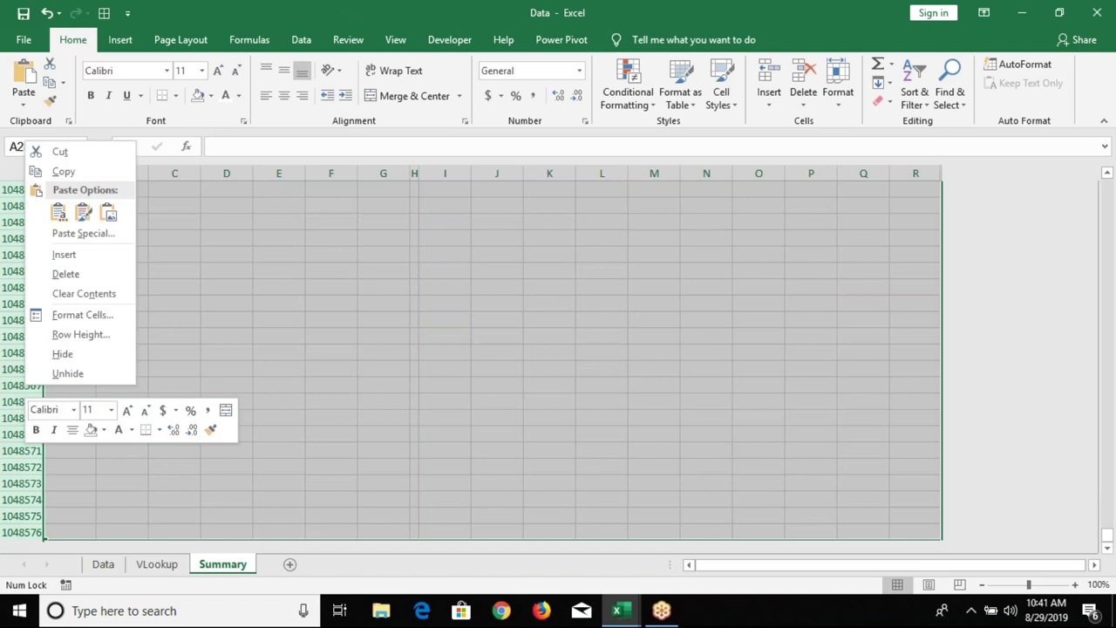
{"action": "left_click", "coordinate": [49, 356]}
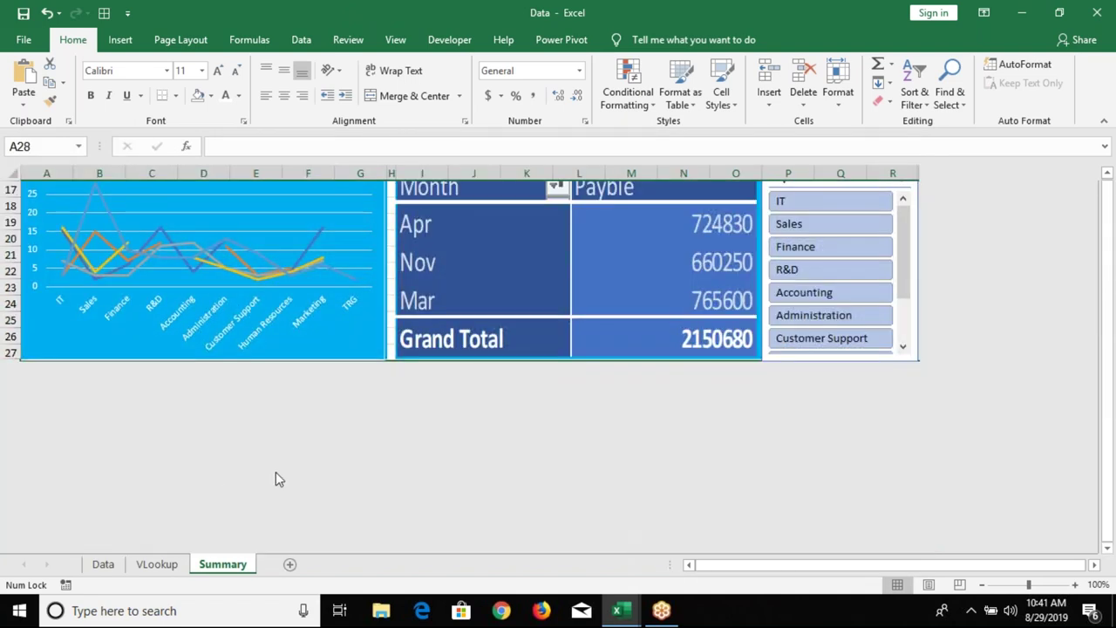
{"action": "scroll", "coordinate": [875, 357], "scroll_direction": "up", "scroll_amount": 1}
{"action": "scroll", "coordinate": [874, 357], "scroll_direction": "up", "scroll_amount": 4}
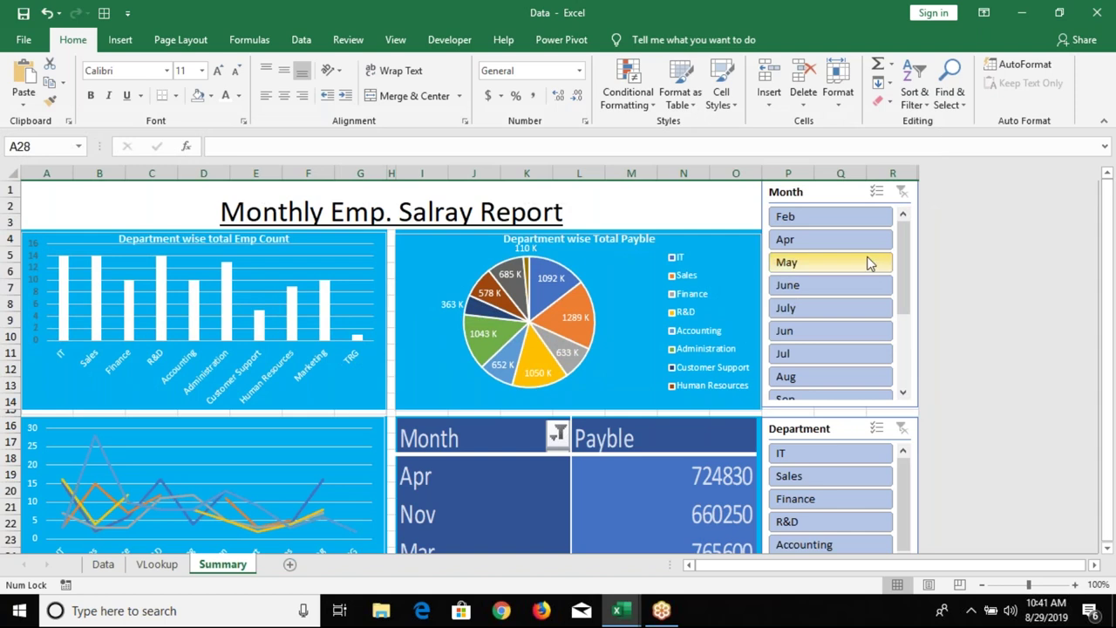
- Test the Month slicer with Feb, Apr, June and July, then clear the month filter
{"action": "left_click", "coordinate": [844, 216]}
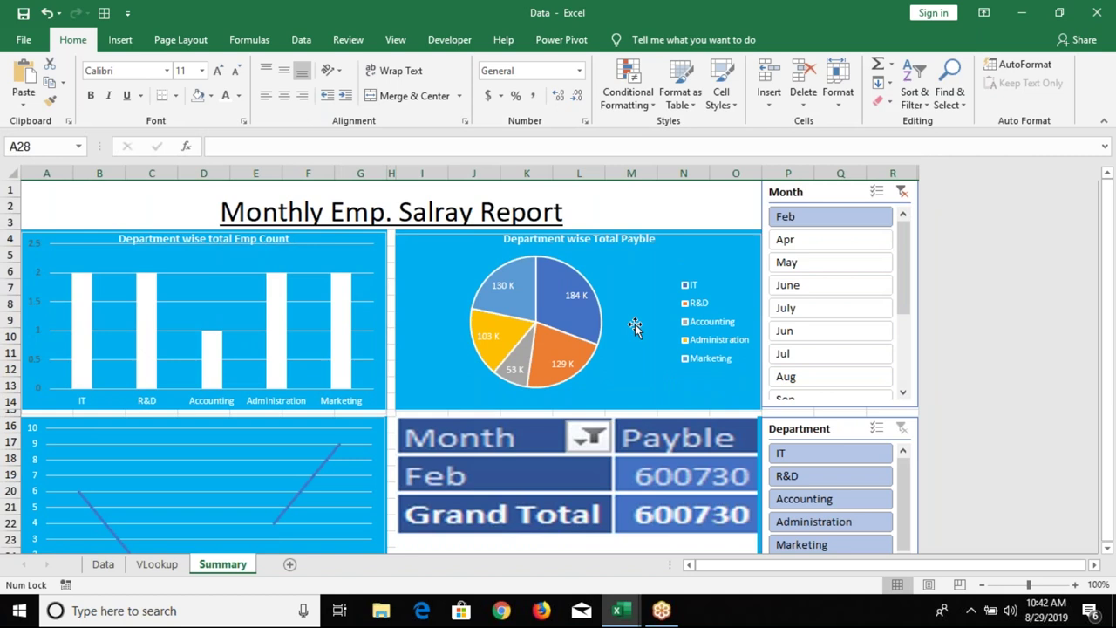
{"action": "left_click", "coordinate": [830, 249]}
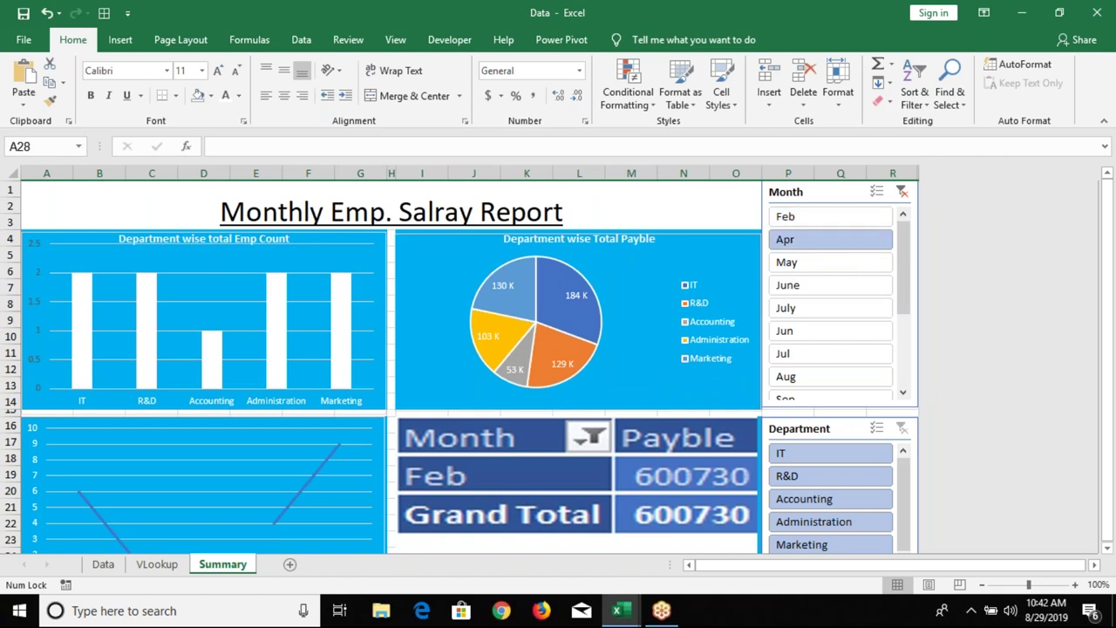
{"action": "left_click", "coordinate": [789, 288]}
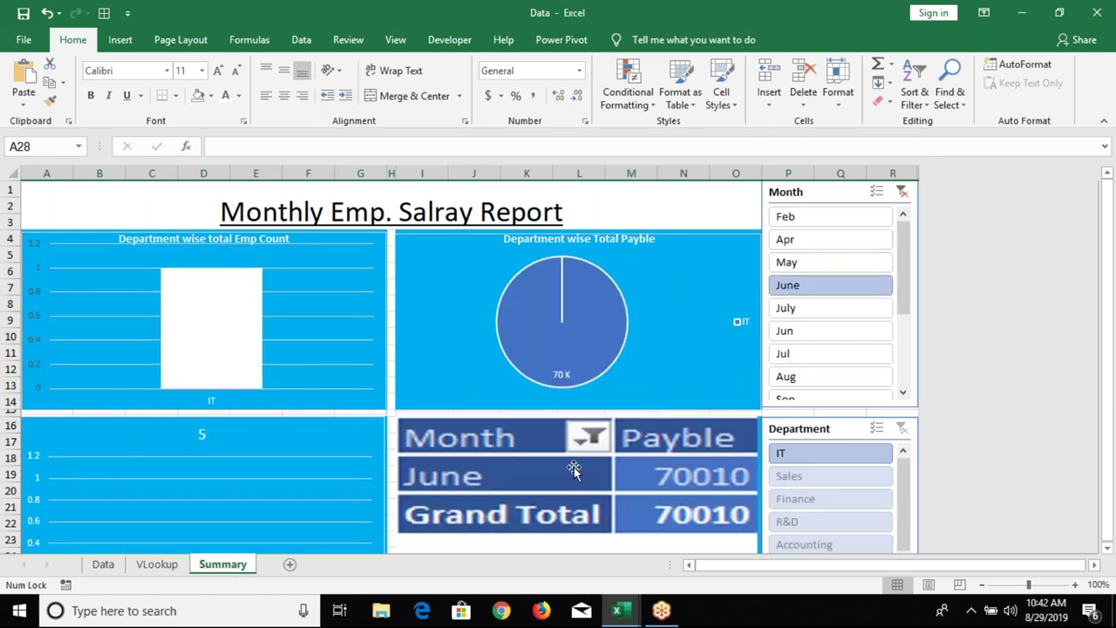
{"action": "left_click", "coordinate": [796, 311]}
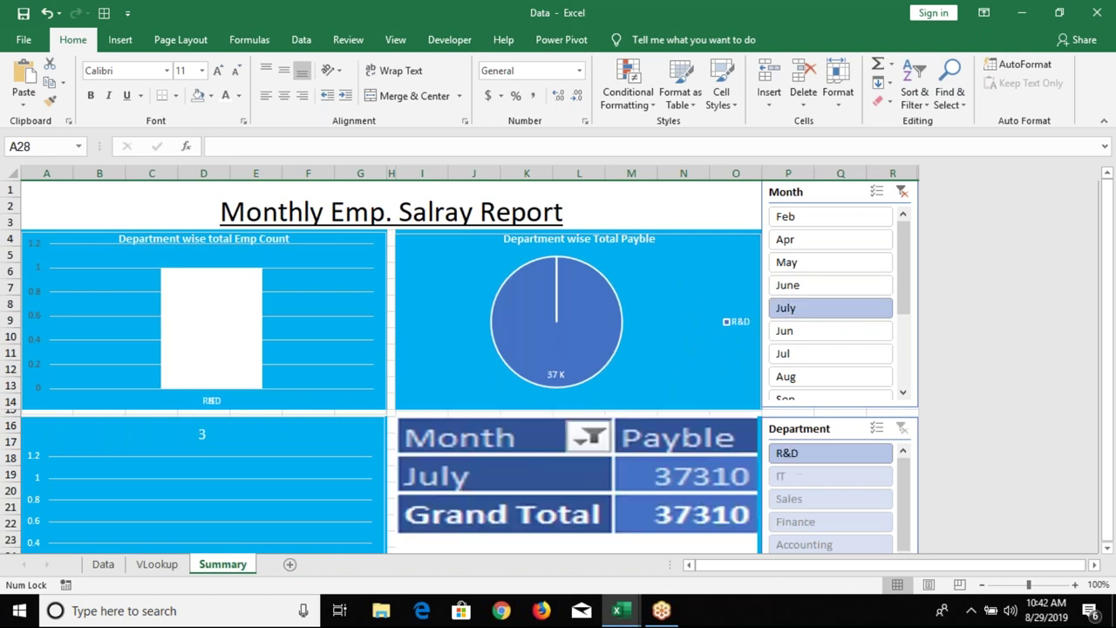
{"action": "left_click", "coordinate": [783, 355]}
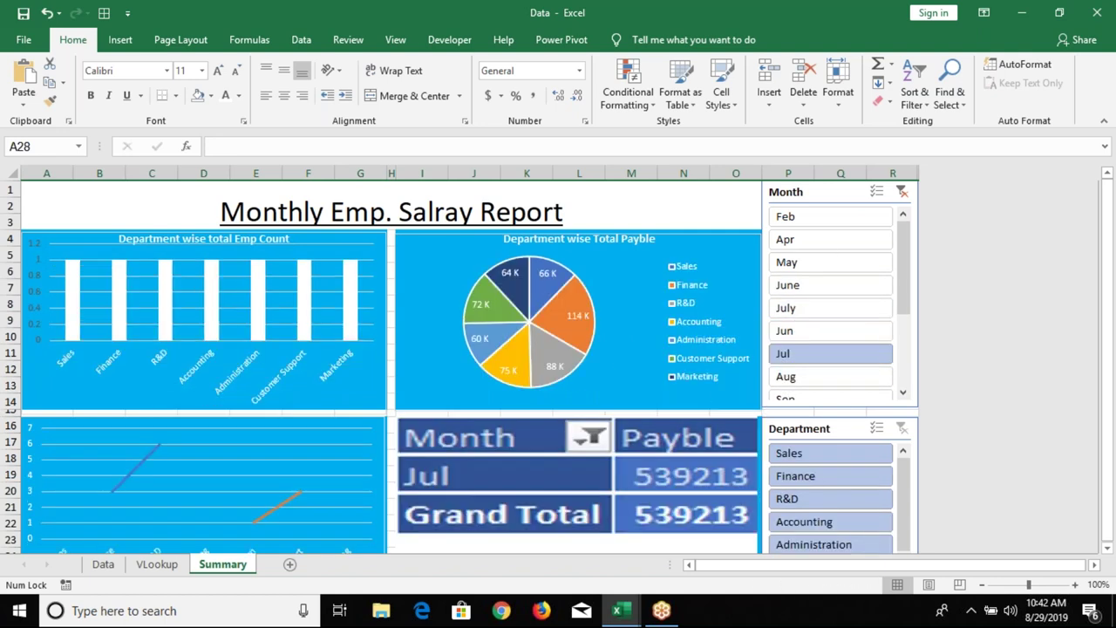
{"action": "left_click", "coordinate": [901, 191]}
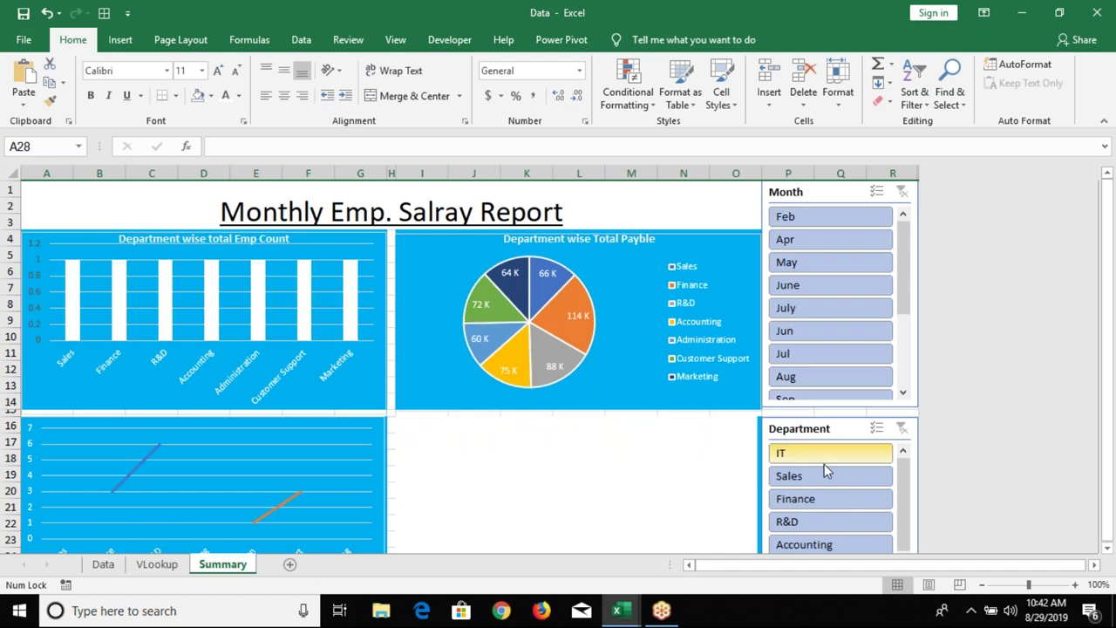
- Filter the Department slicer to IT, Sales and Finance
{"action": "left_click", "coordinate": [822, 457]}
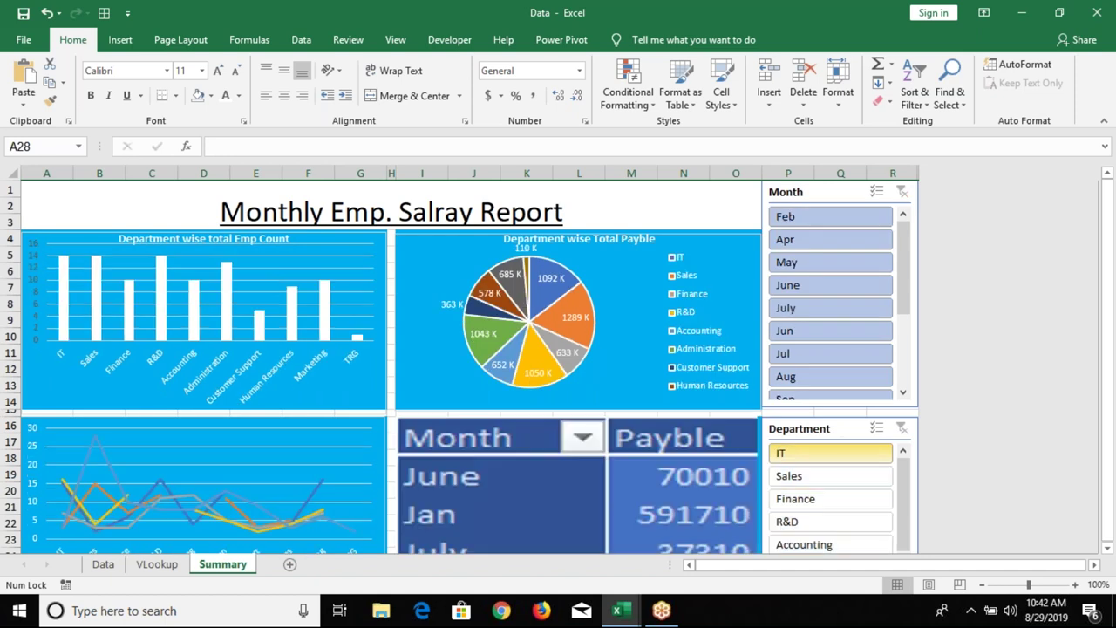
{"action": "left_click", "coordinate": [820, 476], "text": "ctrl"}
{"action": "left_click", "coordinate": [822, 502], "text": "ctrl"}
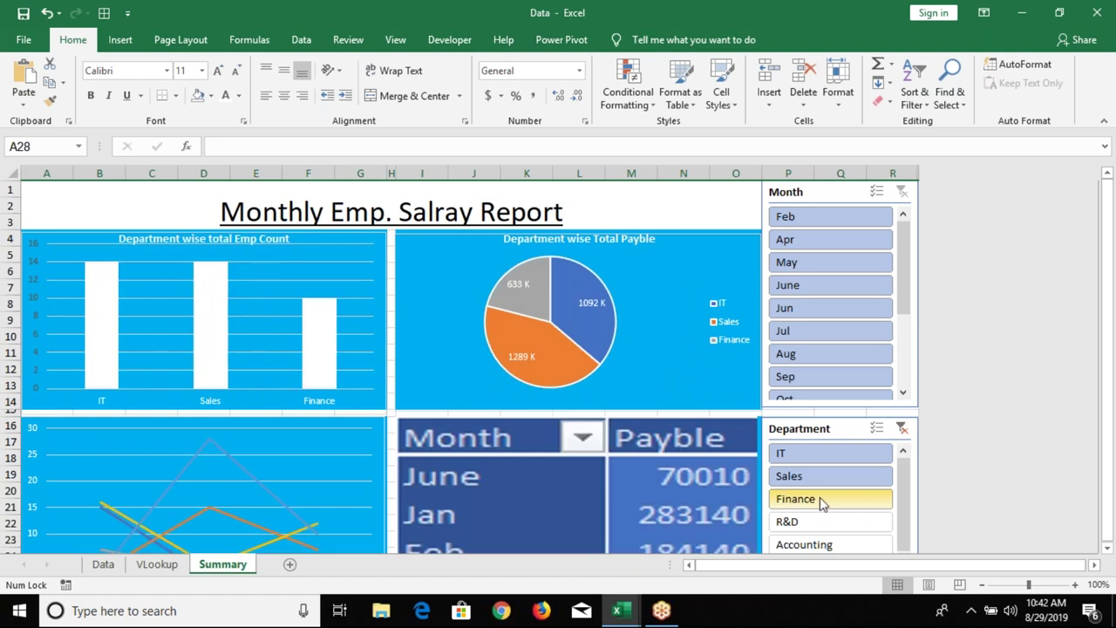
{"action": "scroll", "coordinate": [792, 498], "scroll_direction": "down", "scroll_amount": 1}
{"action": "scroll", "coordinate": [792, 498], "scroll_direction": "down", "scroll_amount": 2}
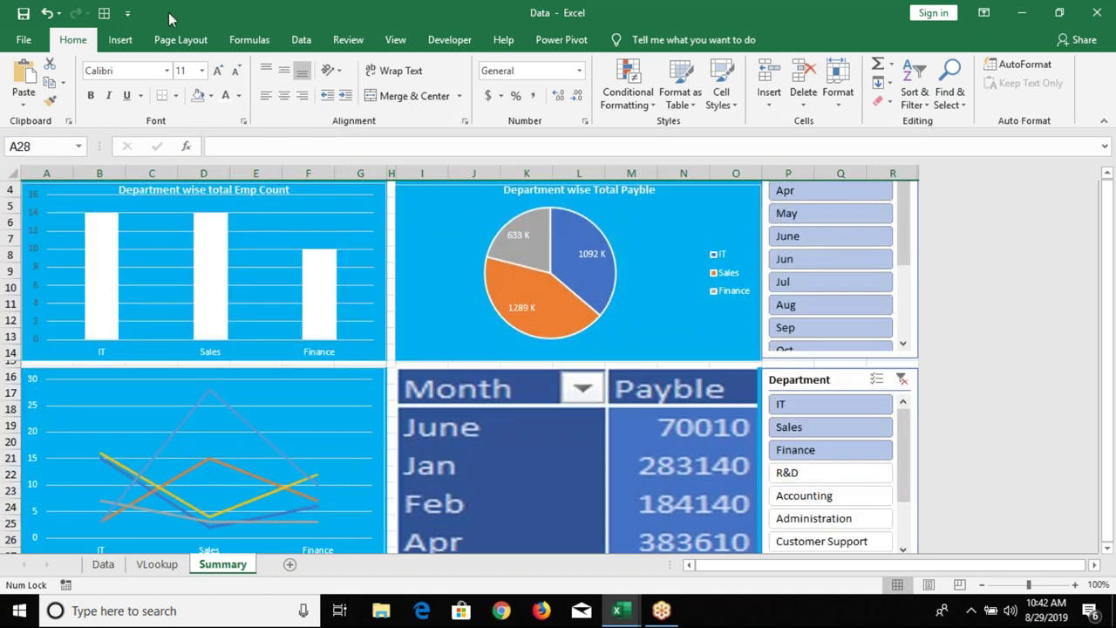
{"action": "left_click", "coordinate": [183, 41]}
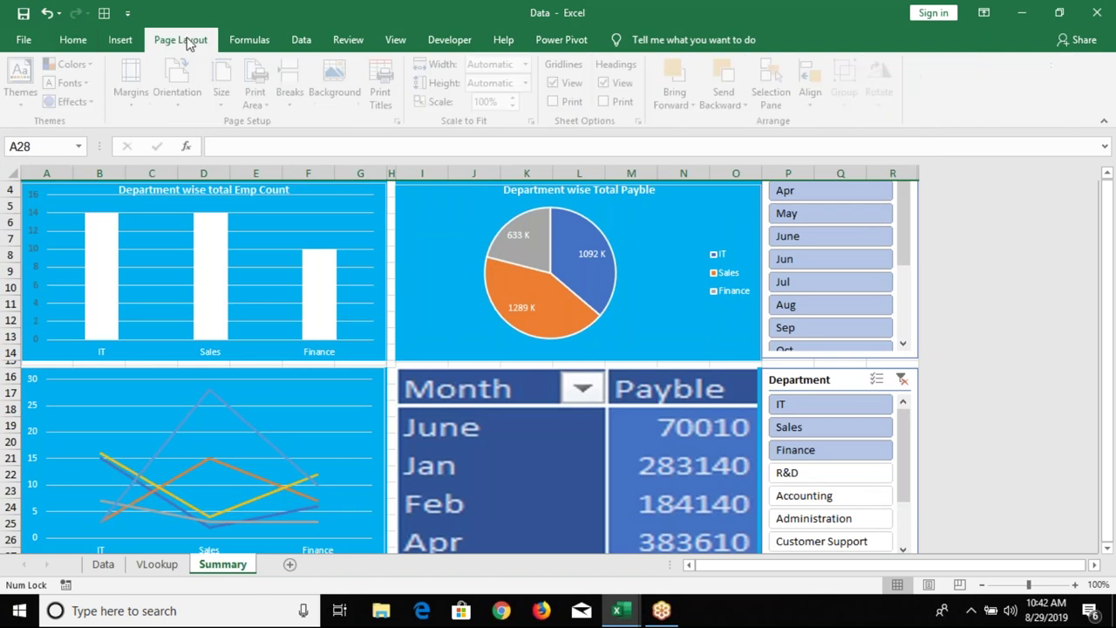
- Turn off gridlines on the Summary dashboard, save the workbook, and go to the Data sheet
{"action": "left_click", "coordinate": [579, 86]}
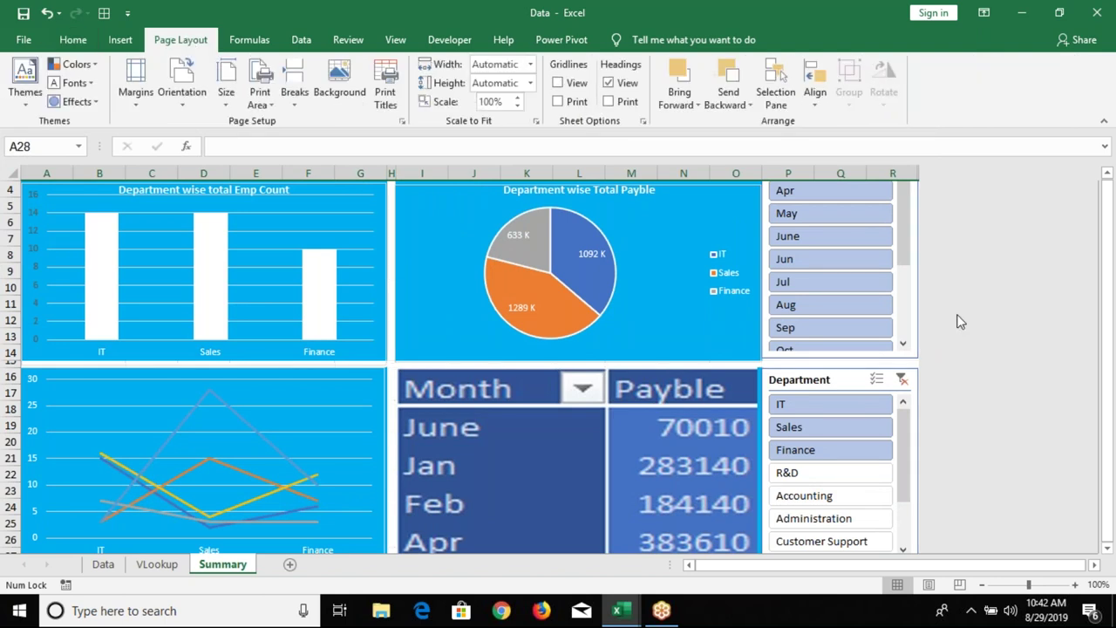
{"action": "scroll", "coordinate": [955, 426], "scroll_direction": "down", "scroll_amount": 4}
{"action": "scroll", "coordinate": [950, 423], "scroll_direction": "down", "scroll_amount": 1}
{"action": "scroll", "coordinate": [951, 424], "scroll_direction": "up", "scroll_amount": 5}
{"action": "scroll", "coordinate": [949, 427], "scroll_direction": "up", "scroll_amount": 1}
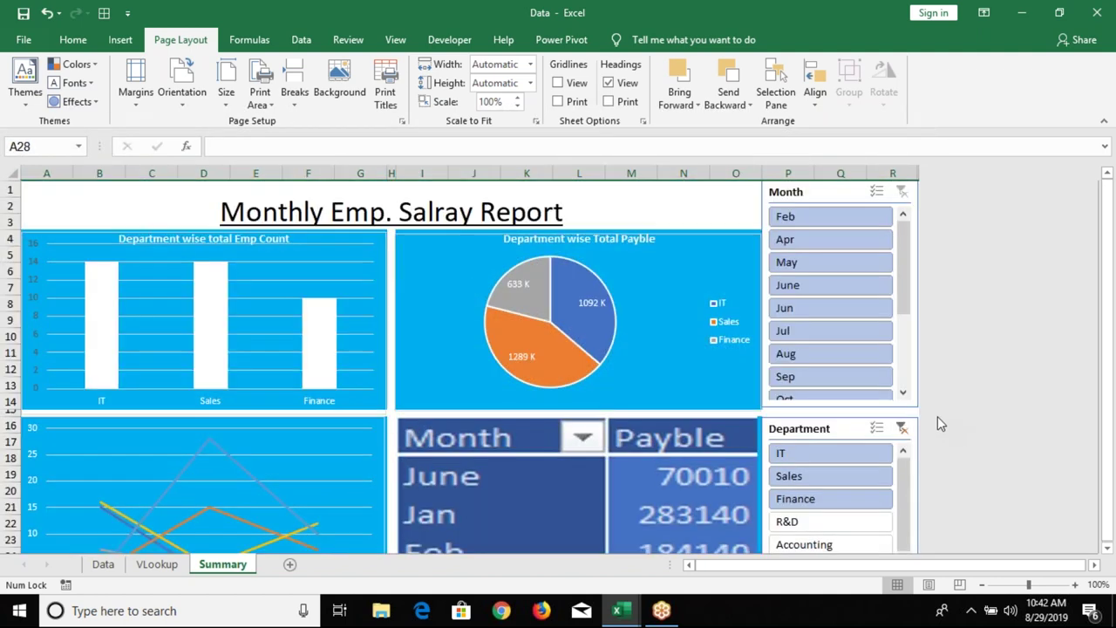
{"action": "left_click", "coordinate": [22, 13]}
{"action": "left_click", "coordinate": [102, 566]}
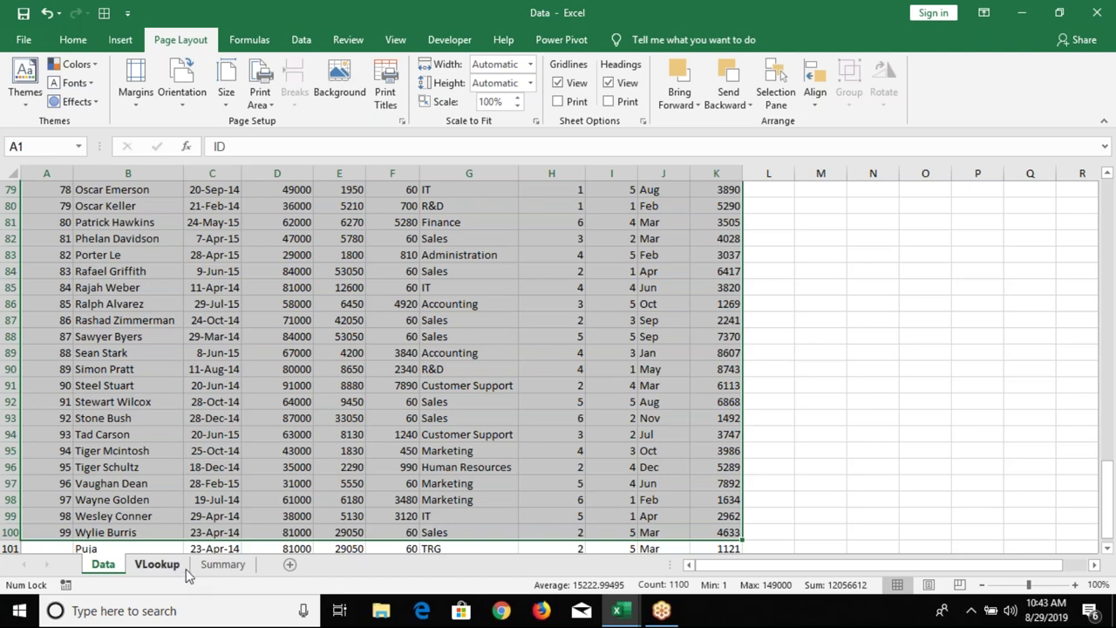
- On VLookup, move the Hire Date timeline, set its time level to Quarters, and cut it
{"action": "left_click", "coordinate": [157, 565]}
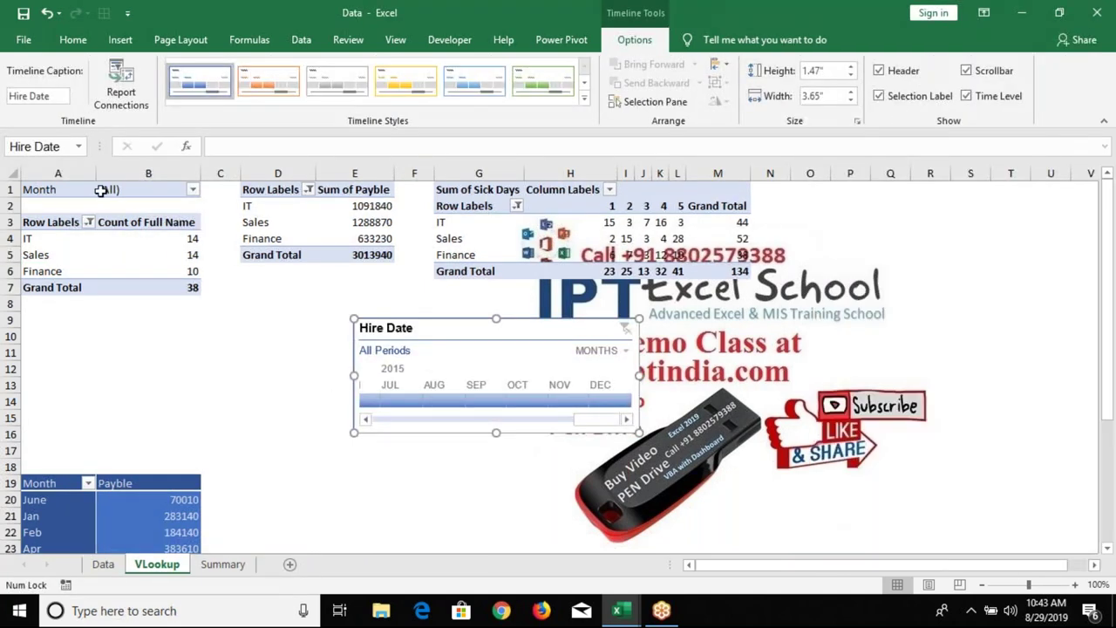
{"action": "left_click_drag", "start_coordinate": [558, 370], "coordinate": [488, 359]}
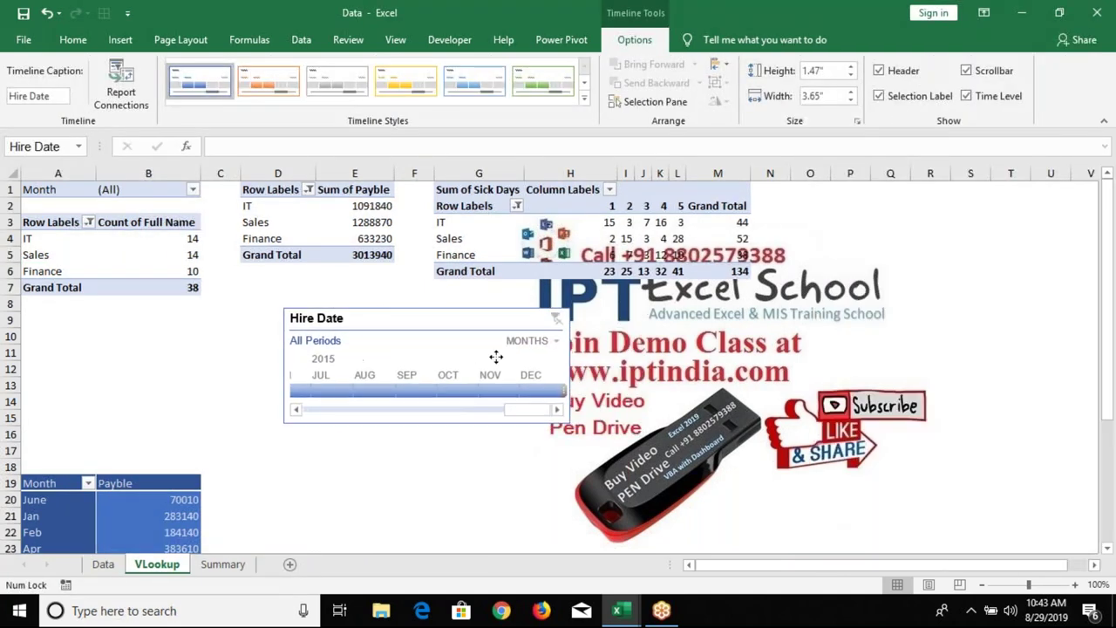
{"action": "left_click", "coordinate": [527, 341]}
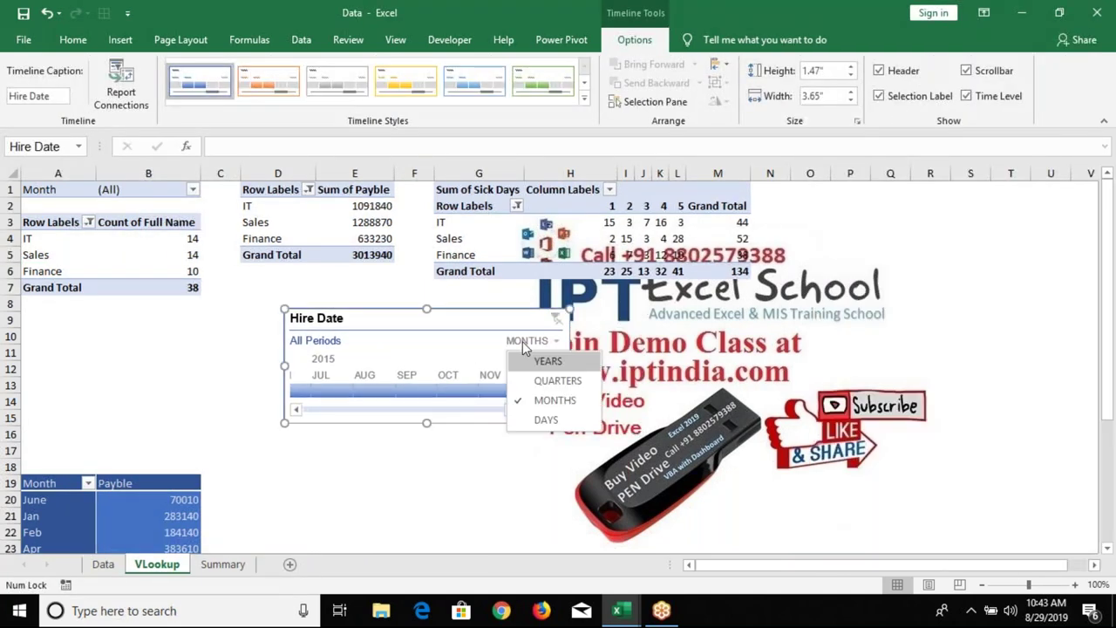
{"action": "left_click", "coordinate": [540, 381]}
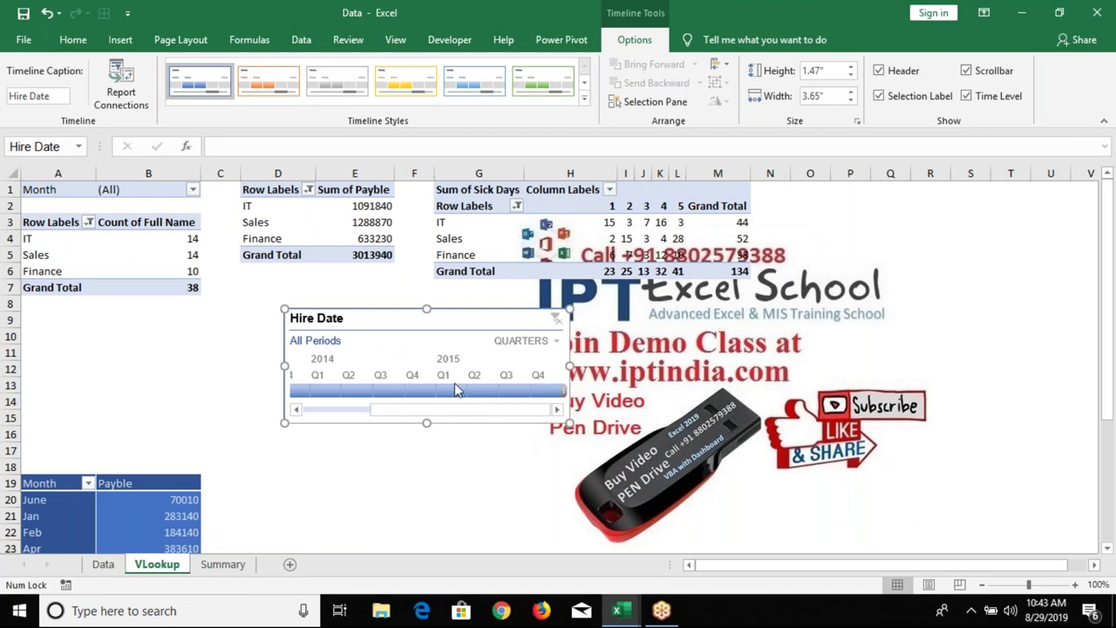
{"action": "left_click", "coordinate": [527, 341]}
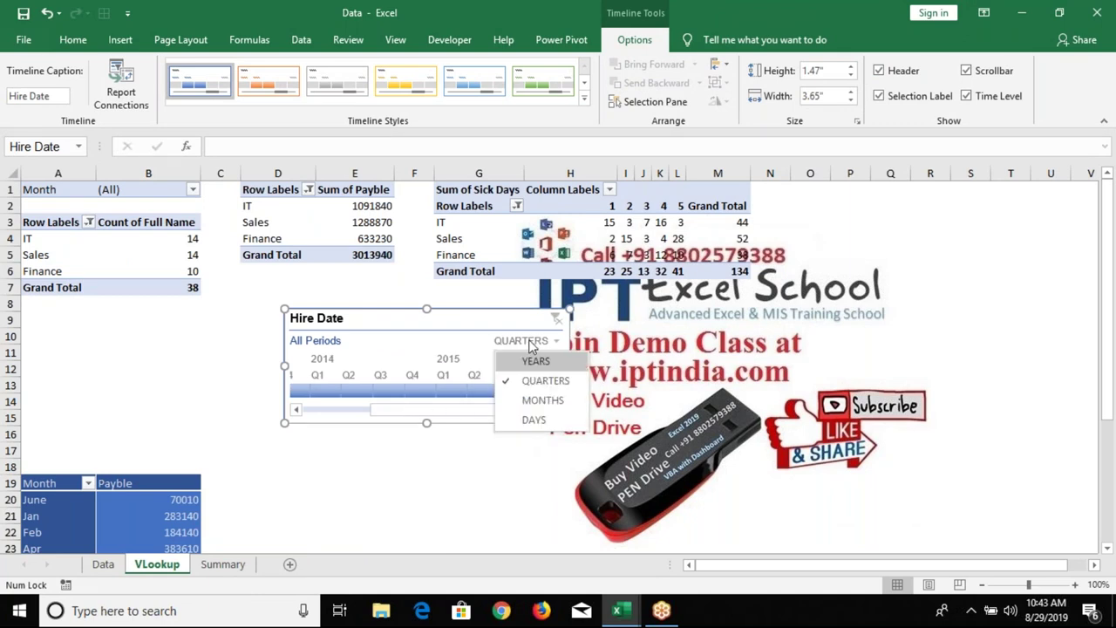
{"action": "left_click", "coordinate": [399, 323]}
{"action": "key", "text": "Delete"}
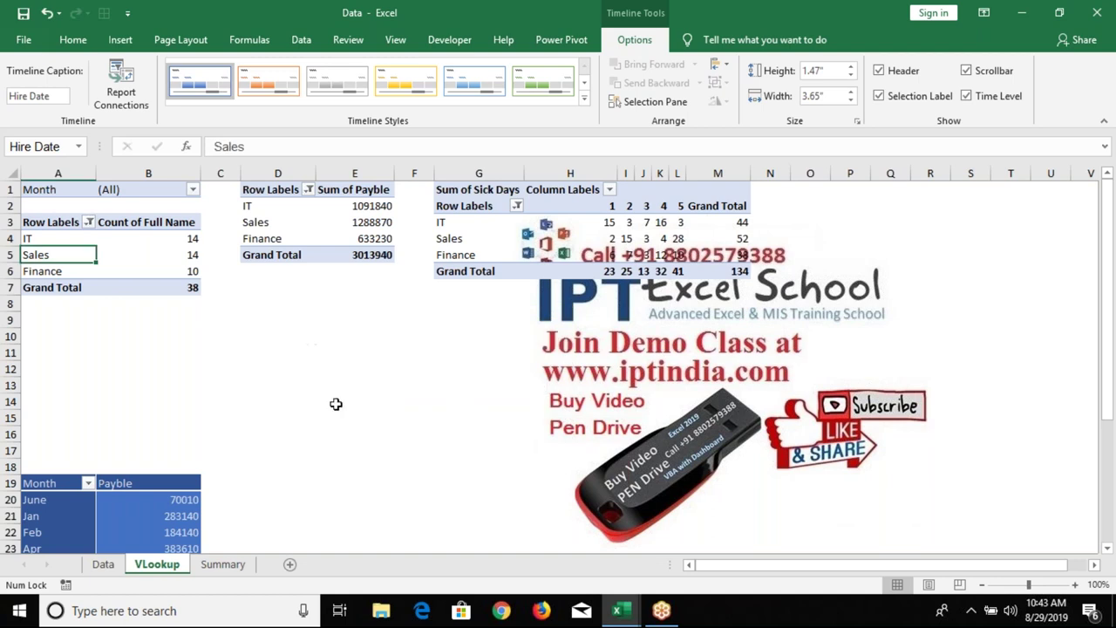
- Paste the Hire Date timeline at A1 of Summary and resize it to show quarters
{"action": "left_click", "coordinate": [223, 567]}
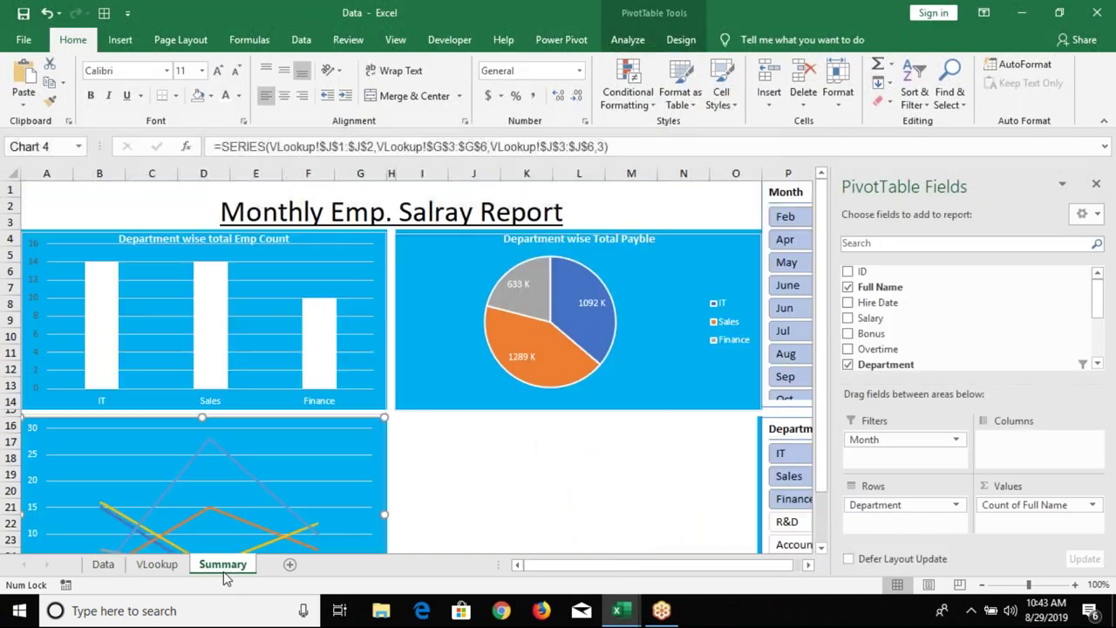
{"action": "left_click", "coordinate": [607, 192]}
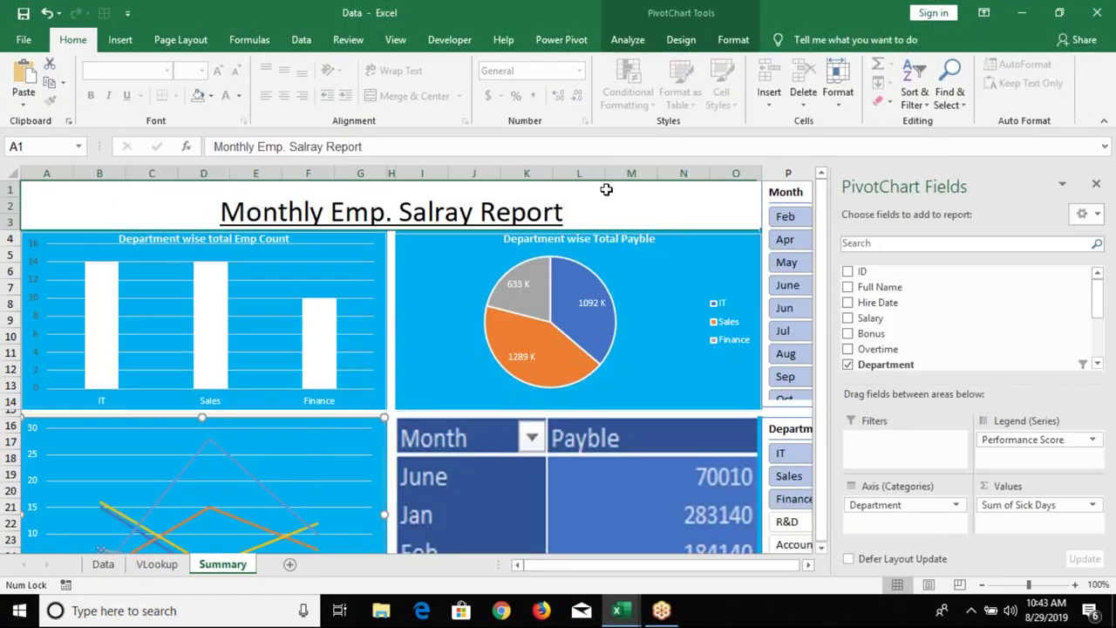
{"action": "key", "text": "ctrl+v"}
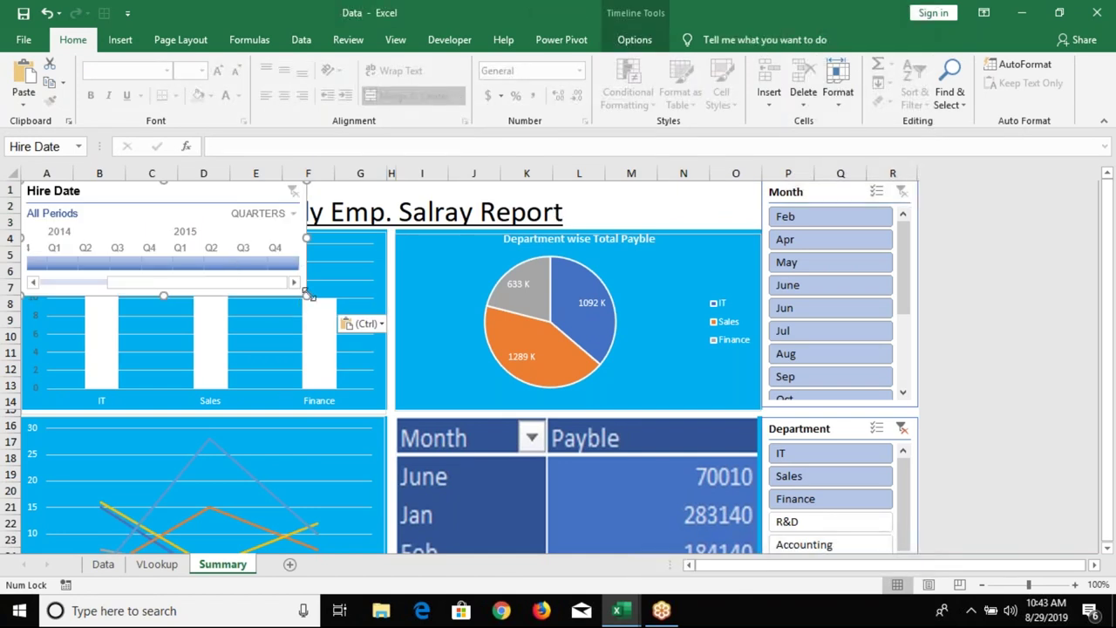
{"action": "mouse_move", "coordinate": [307, 296]}
{"action": "left_mouse_down"}
{"action": "mouse_move", "coordinate": [244, 229]}
{"action": "mouse_move", "coordinate": [737, 206]}
{"action": "left_mouse_up"}
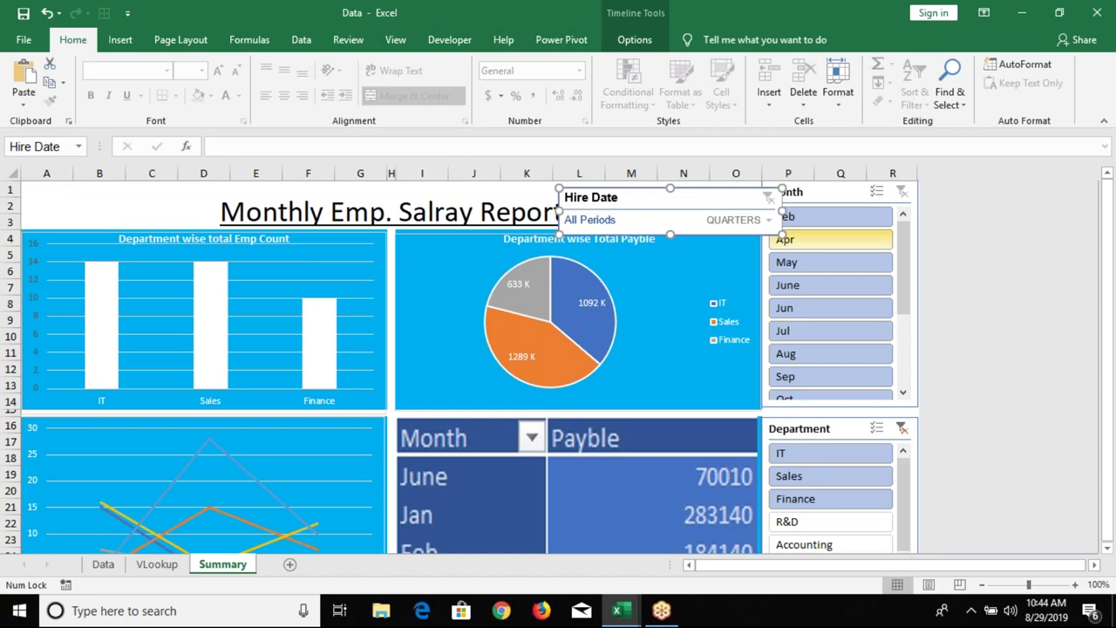
{"action": "left_click_drag", "start_coordinate": [781, 232], "coordinate": [806, 276]}
{"action": "mouse_move", "coordinate": [643, 200]}
{"action": "left_mouse_down"}
{"action": "mouse_move", "coordinate": [675, 197]}
{"action": "mouse_move", "coordinate": [655, 192]}
{"action": "left_mouse_up"}
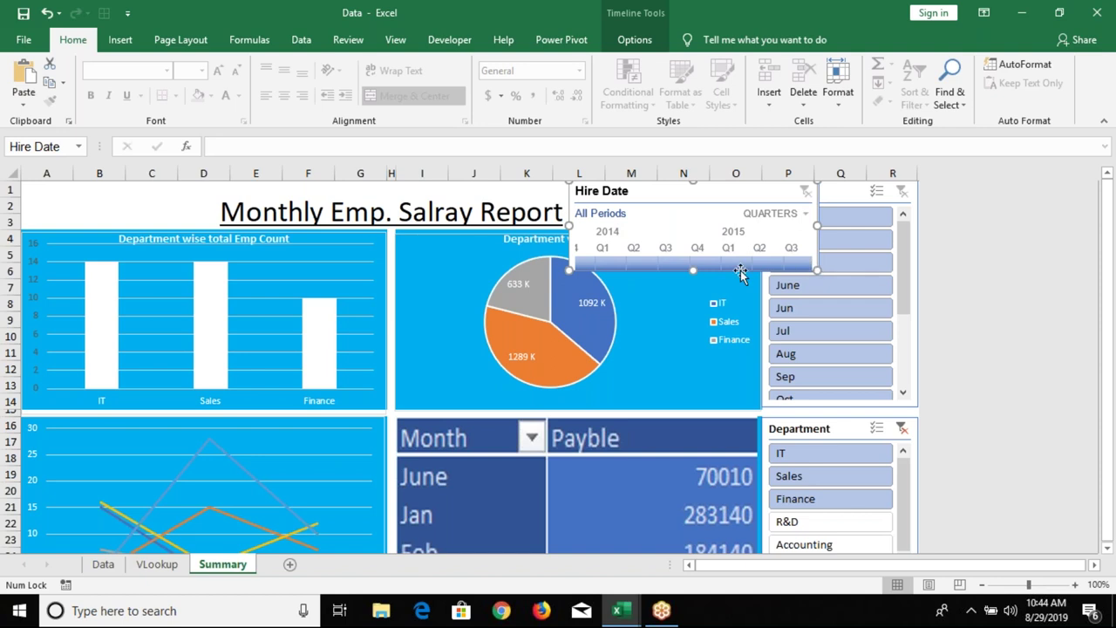
{"action": "mouse_move", "coordinate": [692, 271]}
{"action": "left_mouse_down"}
{"action": "mouse_move", "coordinate": [692, 235]}
{"action": "mouse_move", "coordinate": [693, 271]}
{"action": "left_mouse_up"}
- Filter the timeline to Q4 2013 hires and place it over the employee count chart
{"action": "left_click", "coordinate": [695, 262]}
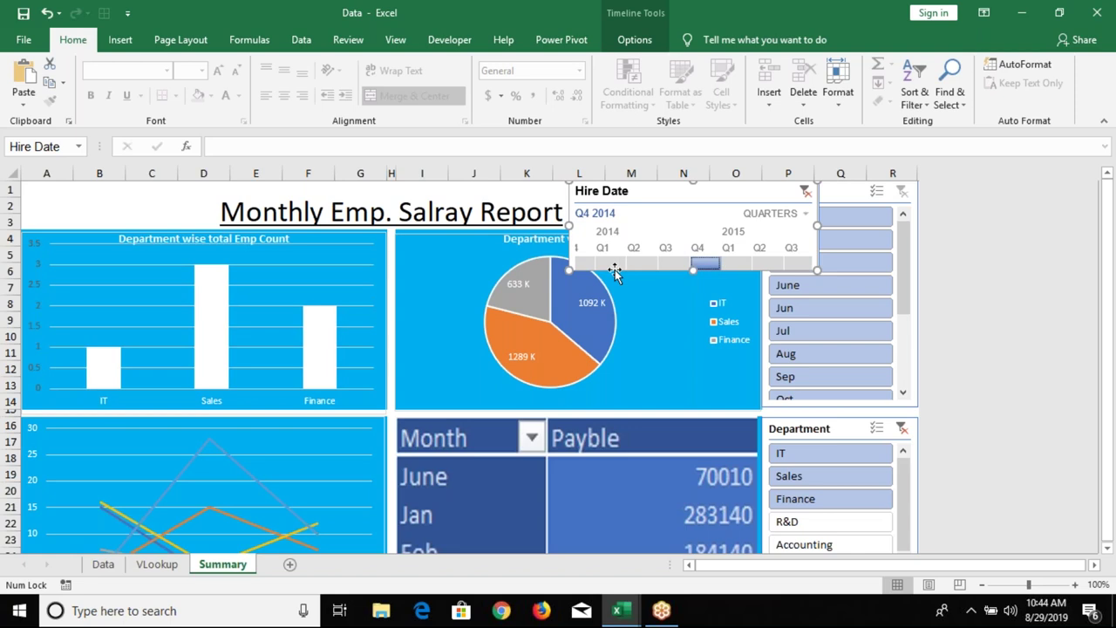
{"action": "left_click", "coordinate": [590, 266]}
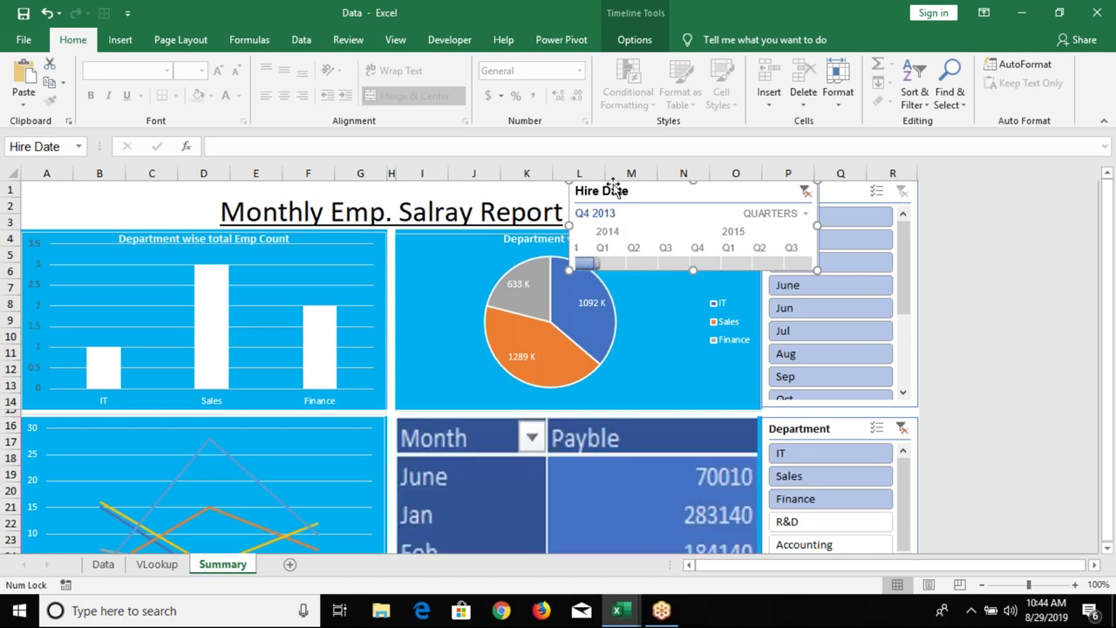
{"action": "mouse_move", "coordinate": [633, 190]}
{"action": "left_mouse_down"}
{"action": "mouse_move", "coordinate": [790, 215]}
{"action": "mouse_move", "coordinate": [899, 282]}
{"action": "mouse_move", "coordinate": [904, 363]}
{"action": "mouse_move", "coordinate": [746, 381]}
{"action": "mouse_move", "coordinate": [258, 380]}
{"action": "left_mouse_up"}
{"action": "left_click_drag", "start_coordinate": [21, 375], "coordinate": [21, 295]}
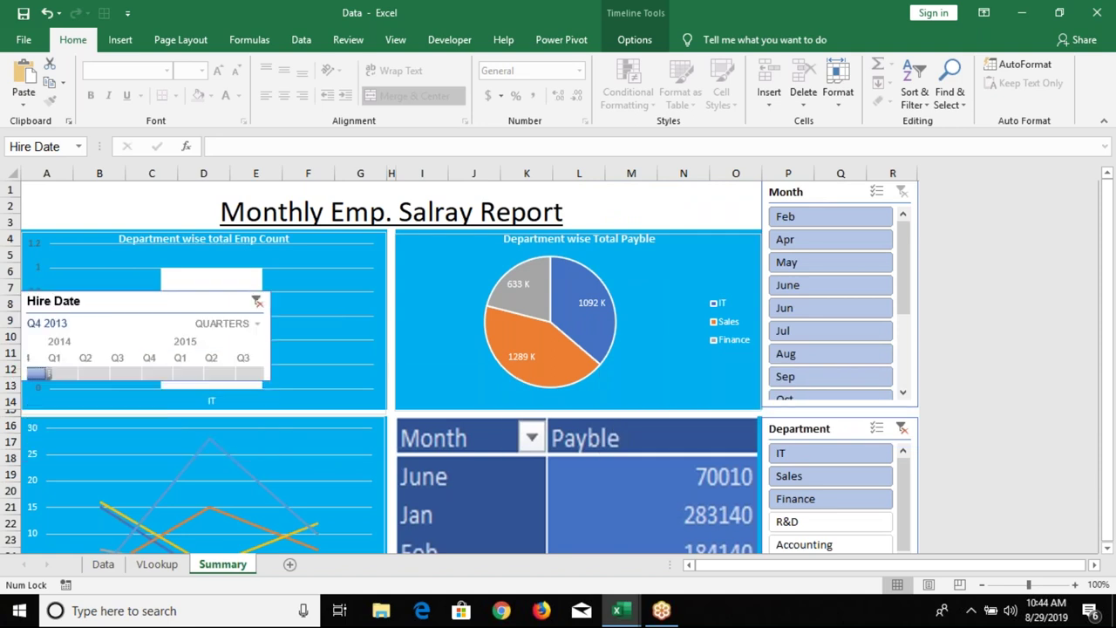
{"action": "left_click", "coordinate": [44, 218]}
{"action": "left_click_drag", "start_coordinate": [105, 312], "coordinate": [104, 202]}
{"action": "key", "text": "ctrl+z"}
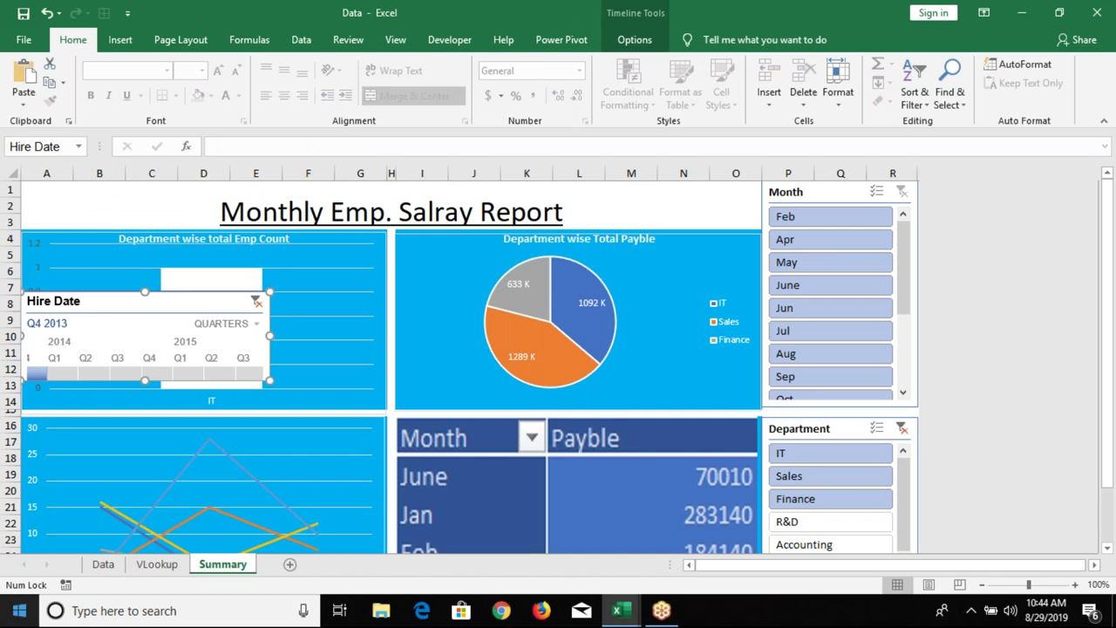
{"action": "left_click", "coordinate": [103, 566]}
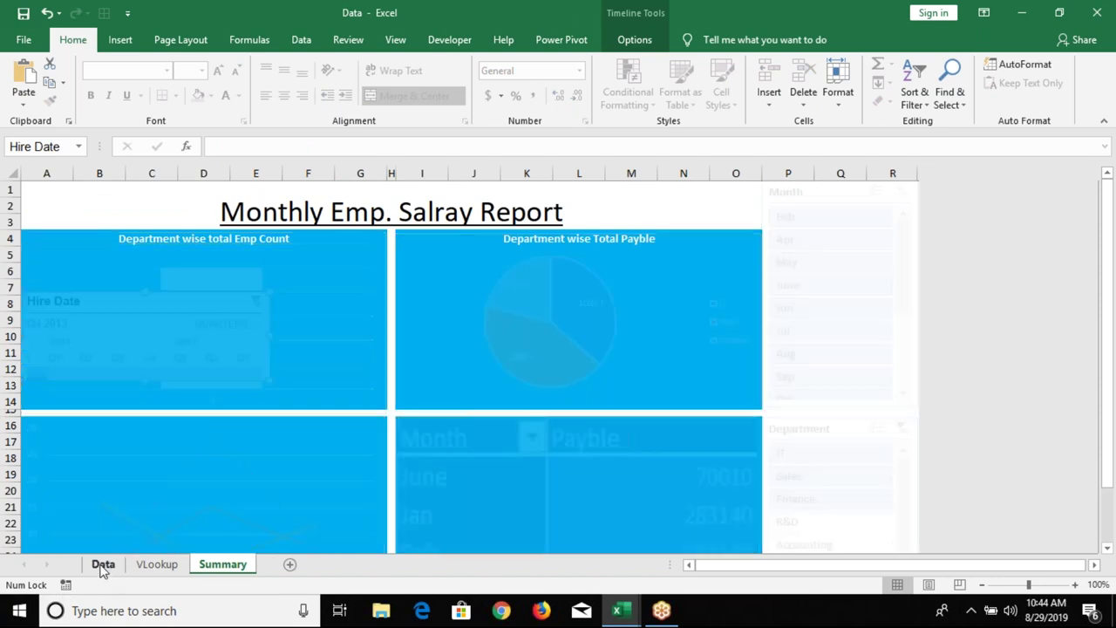
- Copy the employee data into a new Sheet2 and format it as a table with headers
{"action": "key", "text": "ctrl+c"}
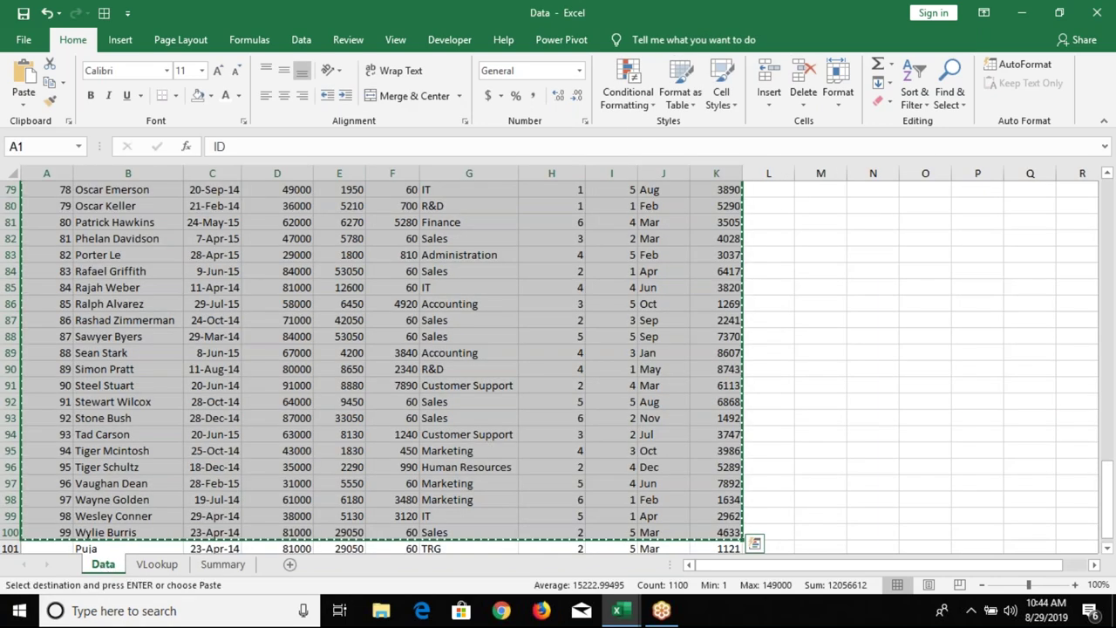
{"action": "left_click", "coordinate": [294, 565]}
{"action": "key", "text": "Return"}
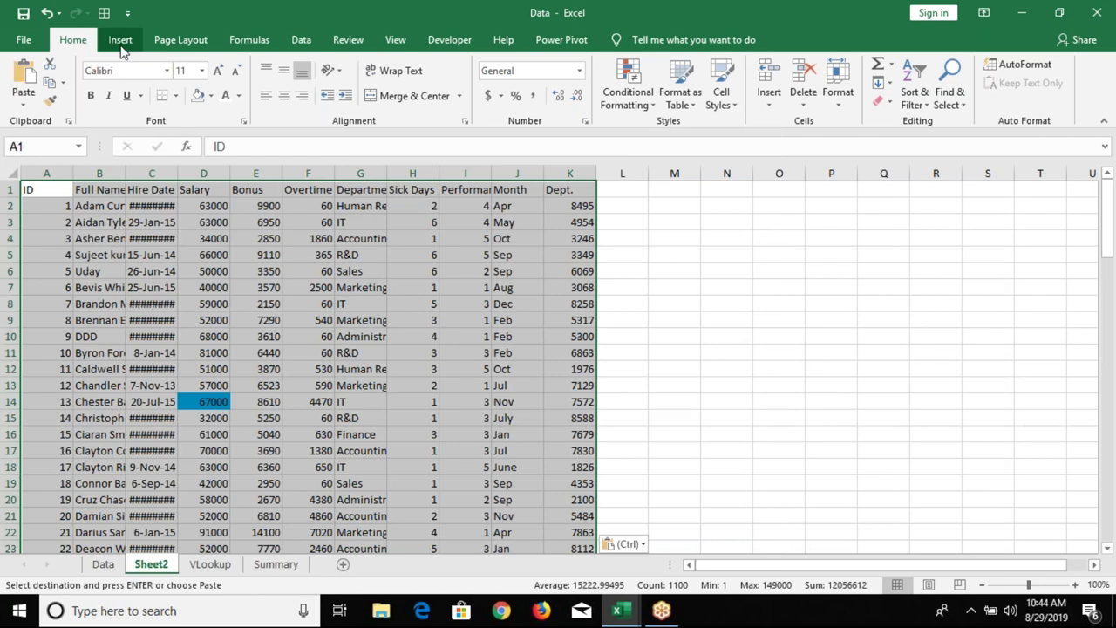
{"action": "left_click", "coordinate": [664, 110]}
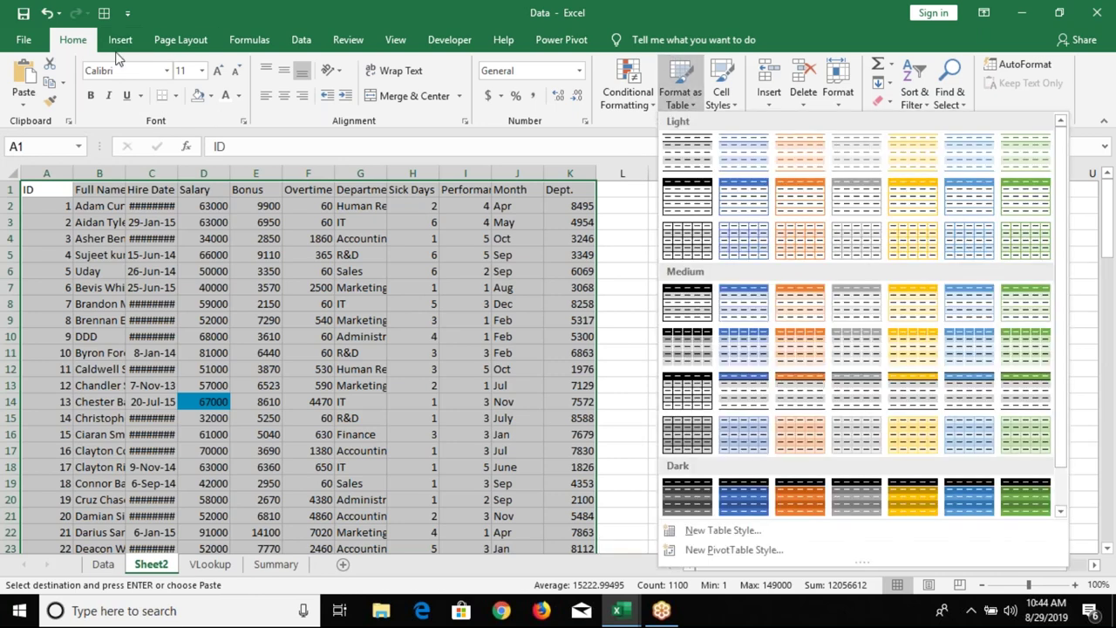
{"action": "left_click", "coordinate": [690, 139]}
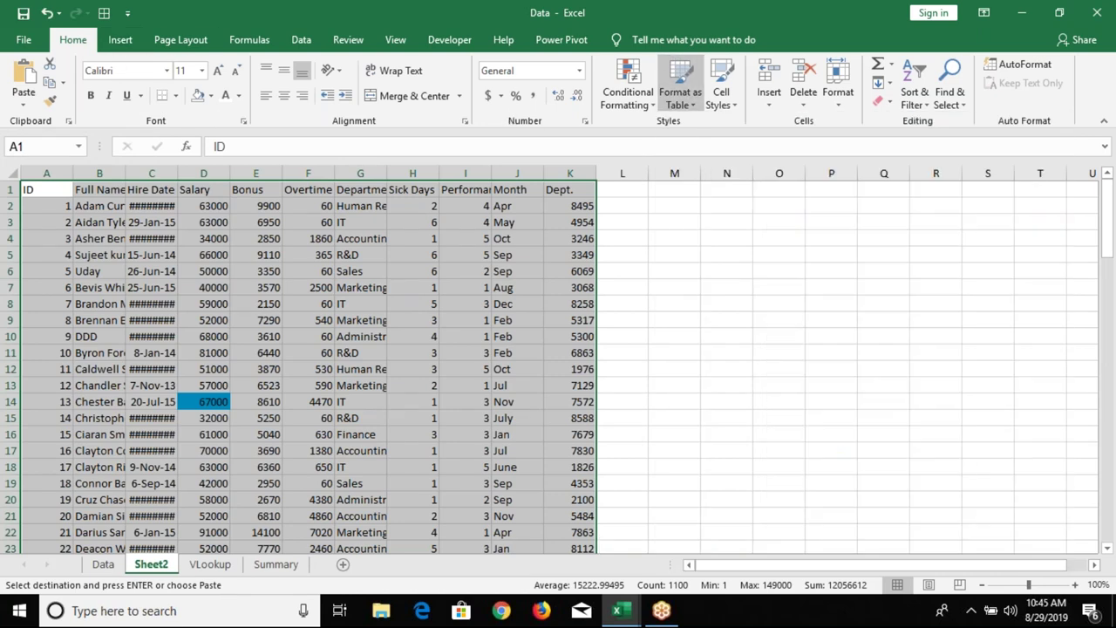
{"action": "left_click", "coordinate": [608, 331]}
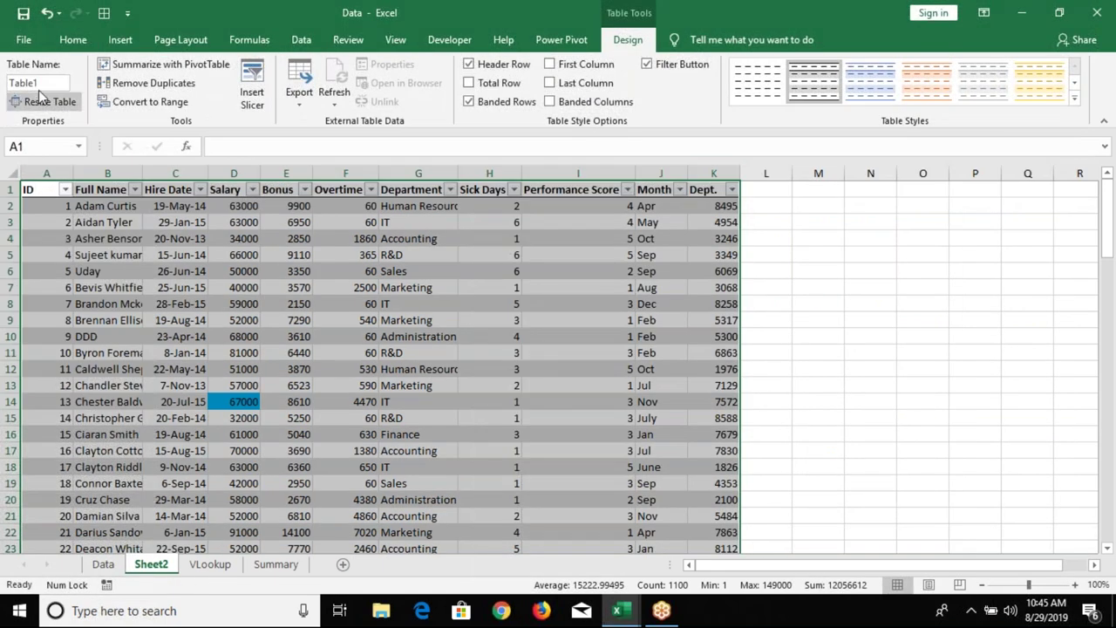
- Rename Table1 to 'Salary' and launch Insert Slicer for its columns
{"action": "left_click", "coordinate": [41, 82]}
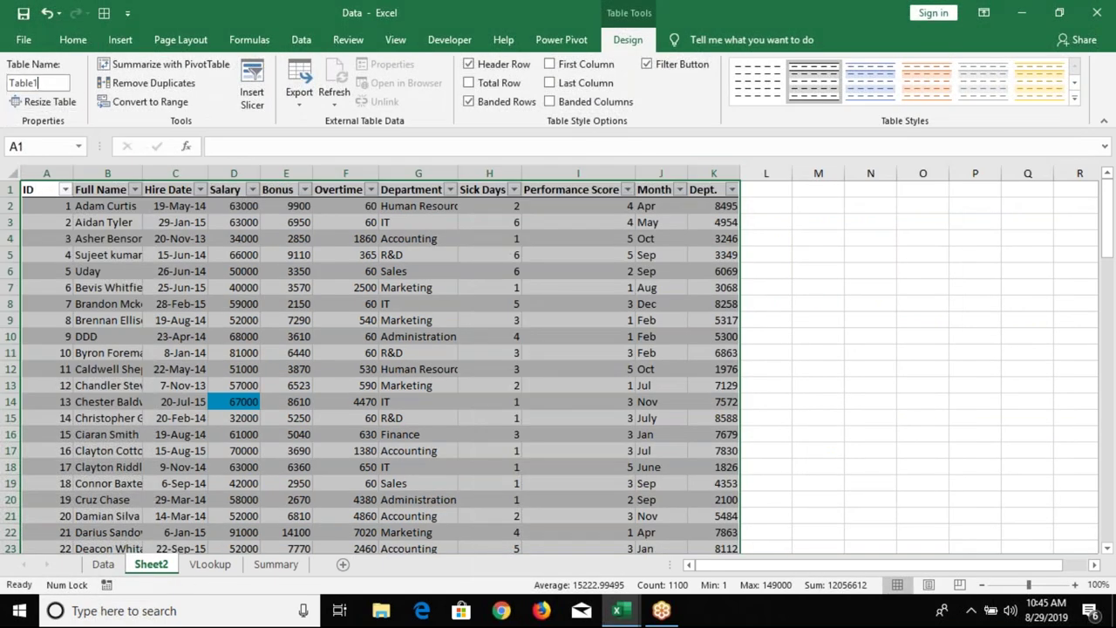
{"action": "double_click", "coordinate": [35, 83]}
{"action": "type", "text": "S"}
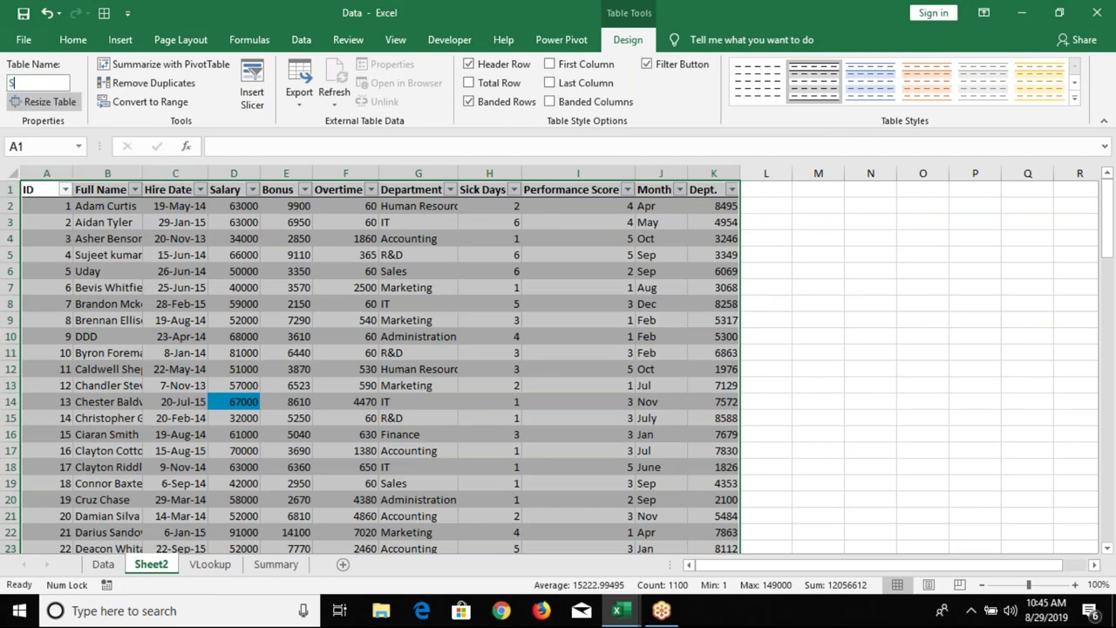
{"action": "type", "text": "alary"}
{"action": "key", "text": "Return"}
{"action": "left_click", "coordinate": [519, 300]}
{"action": "left_click", "coordinate": [252, 85]}
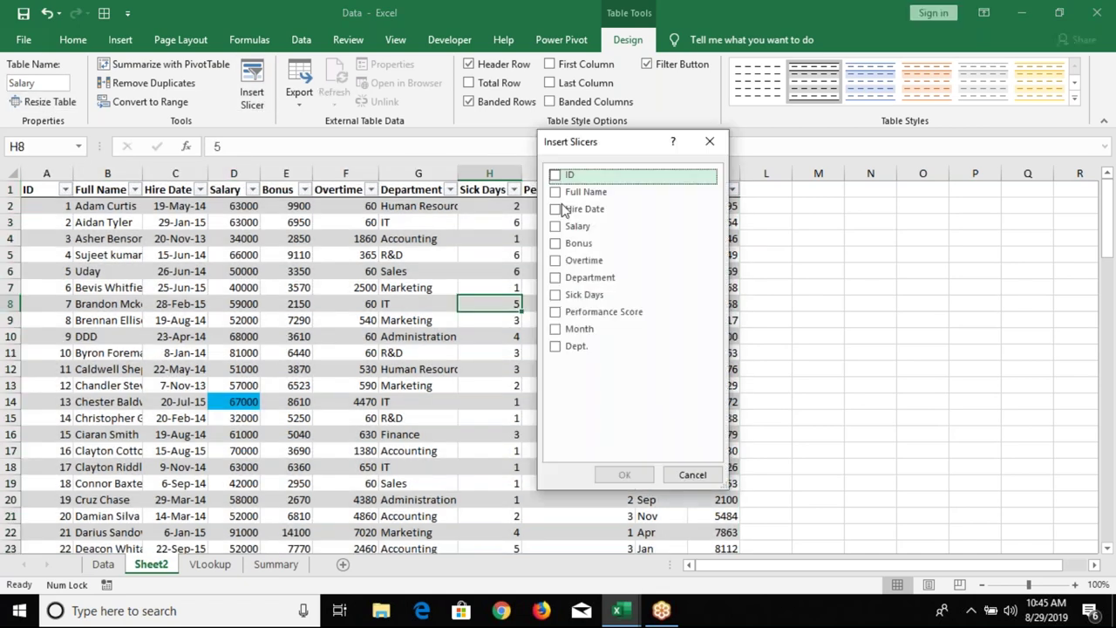
- Insert Department and Month slicers for the Salary table
{"action": "left_click", "coordinate": [557, 277]}
{"action": "left_click", "coordinate": [555, 329]}
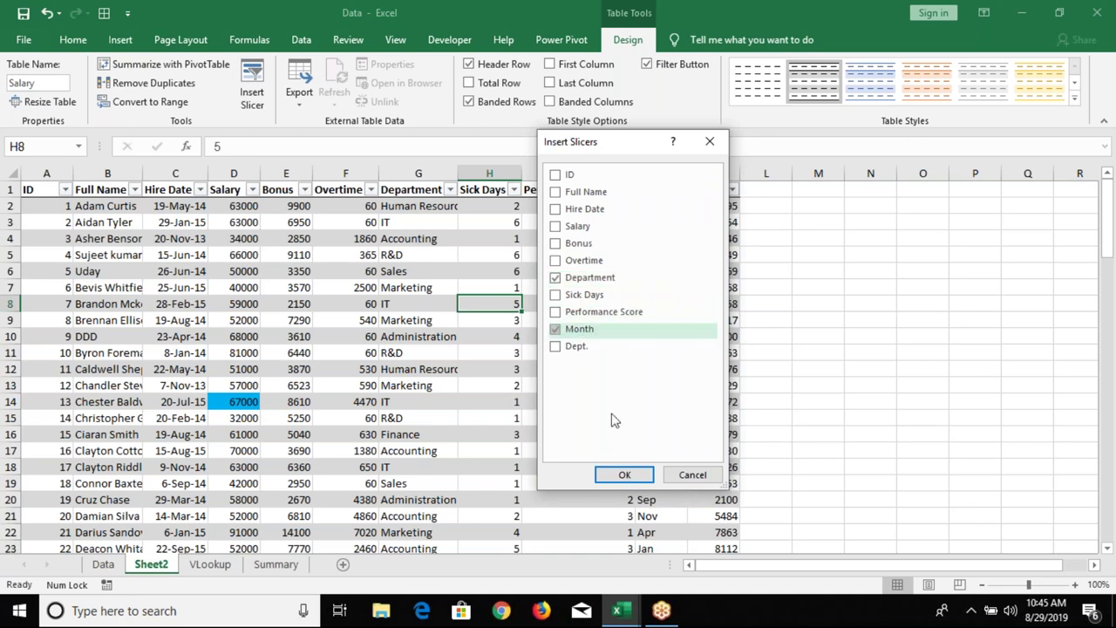
{"action": "left_click", "coordinate": [634, 475]}
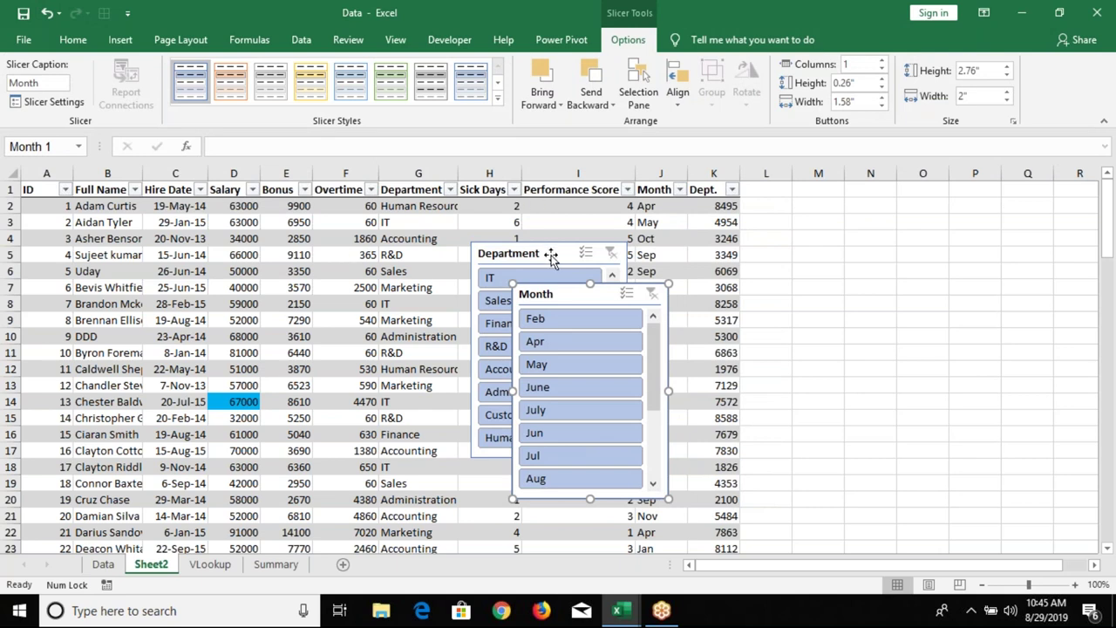
- Move the Department slicer right of the table, stack Month below it, and narrow both
{"action": "left_click_drag", "start_coordinate": [551, 258], "coordinate": [821, 197]}
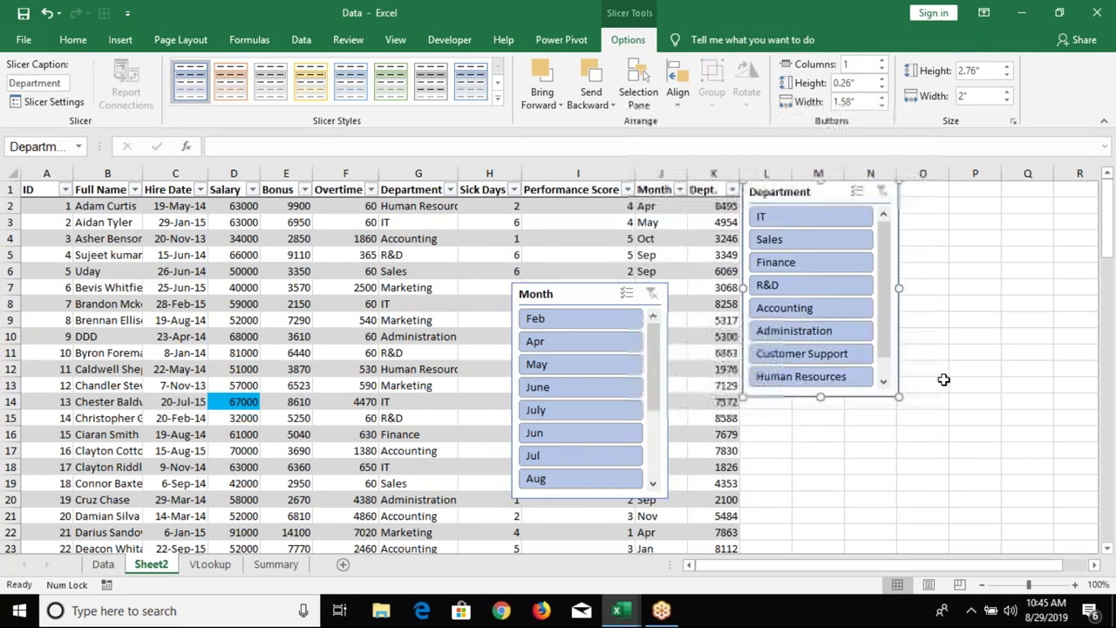
{"action": "left_click_drag", "start_coordinate": [901, 397], "coordinate": [874, 399]}
{"action": "left_click_drag", "start_coordinate": [568, 292], "coordinate": [799, 412]}
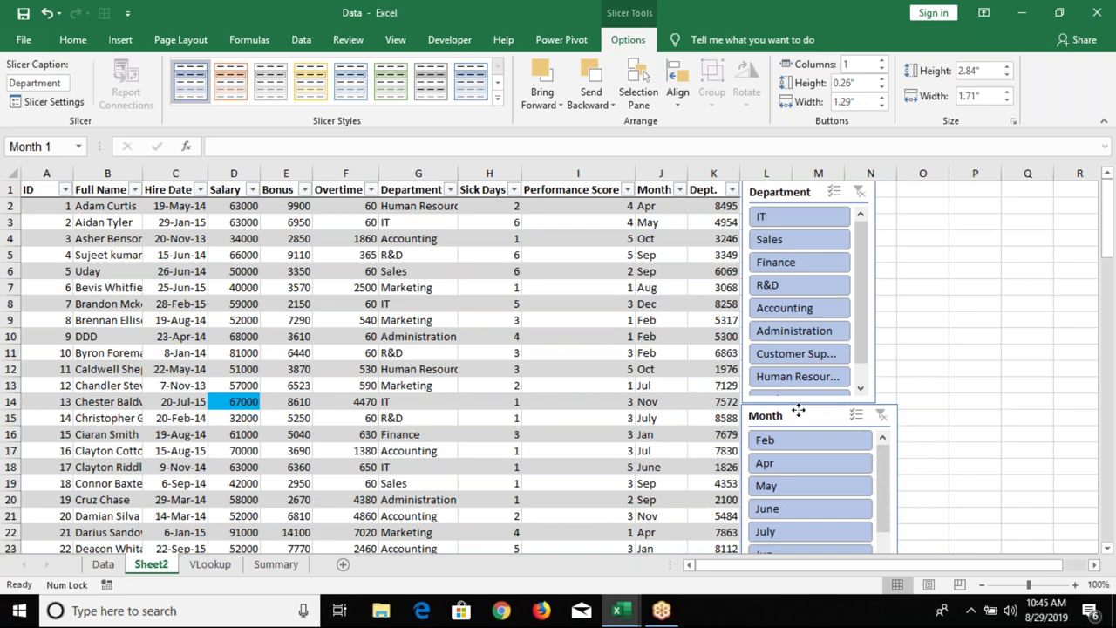
{"action": "left_click_drag", "start_coordinate": [799, 412], "coordinate": [800, 413]}
{"action": "left_click", "coordinate": [800, 413]}
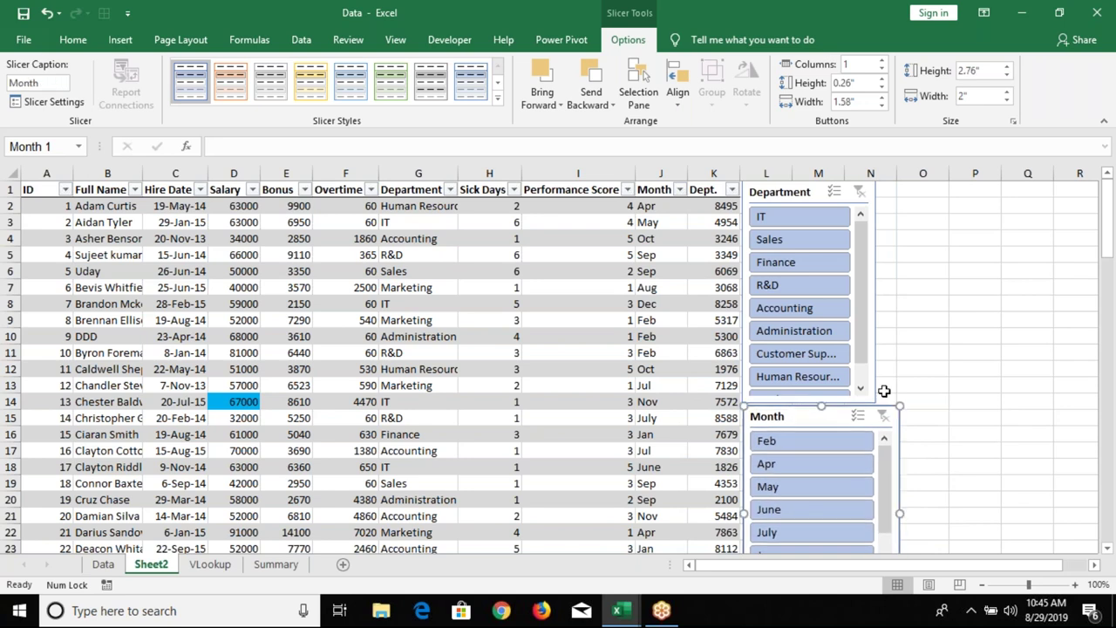
{"action": "left_click_drag", "start_coordinate": [884, 404], "coordinate": [875, 406]}
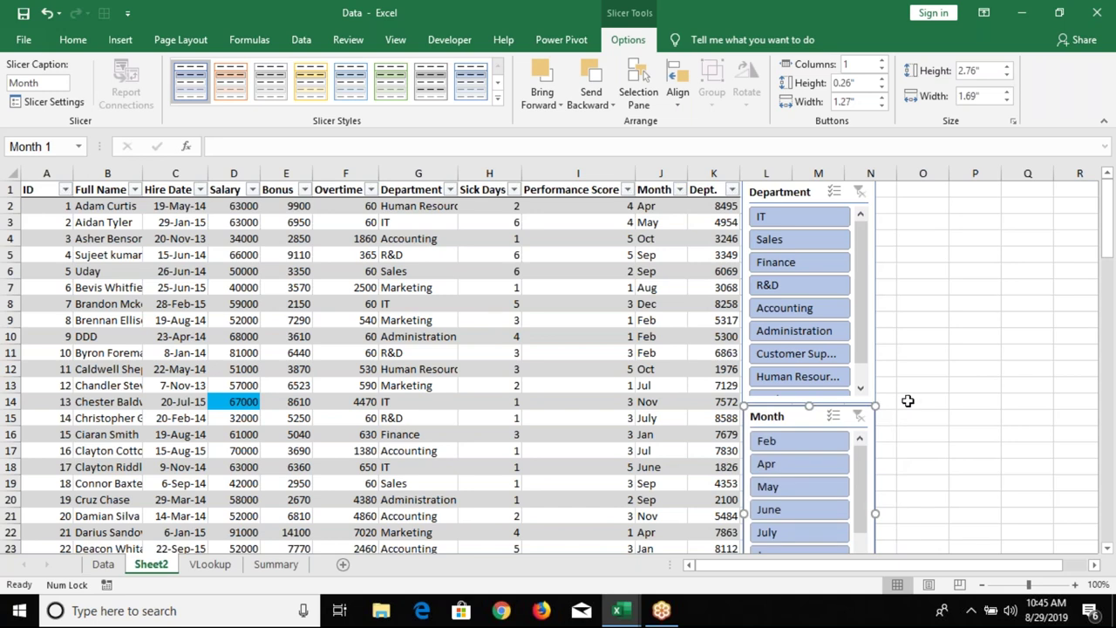
{"action": "left_click", "coordinate": [972, 323]}
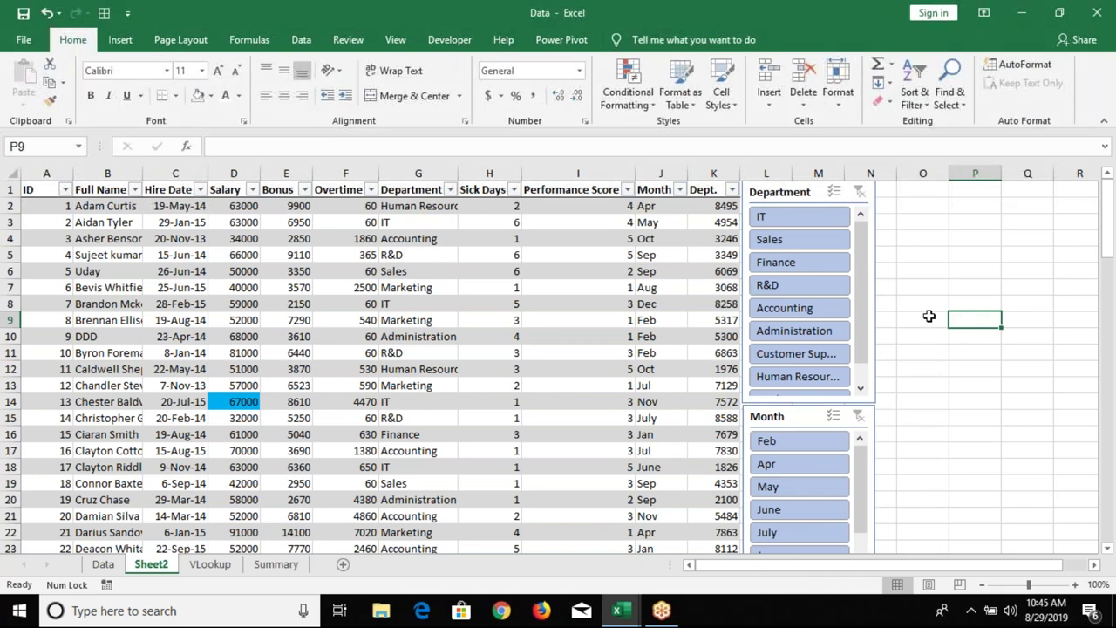
- Filter the Salary table to IT, Sales and Accounting departments, then to month Jul
{"action": "left_click", "coordinate": [815, 220]}
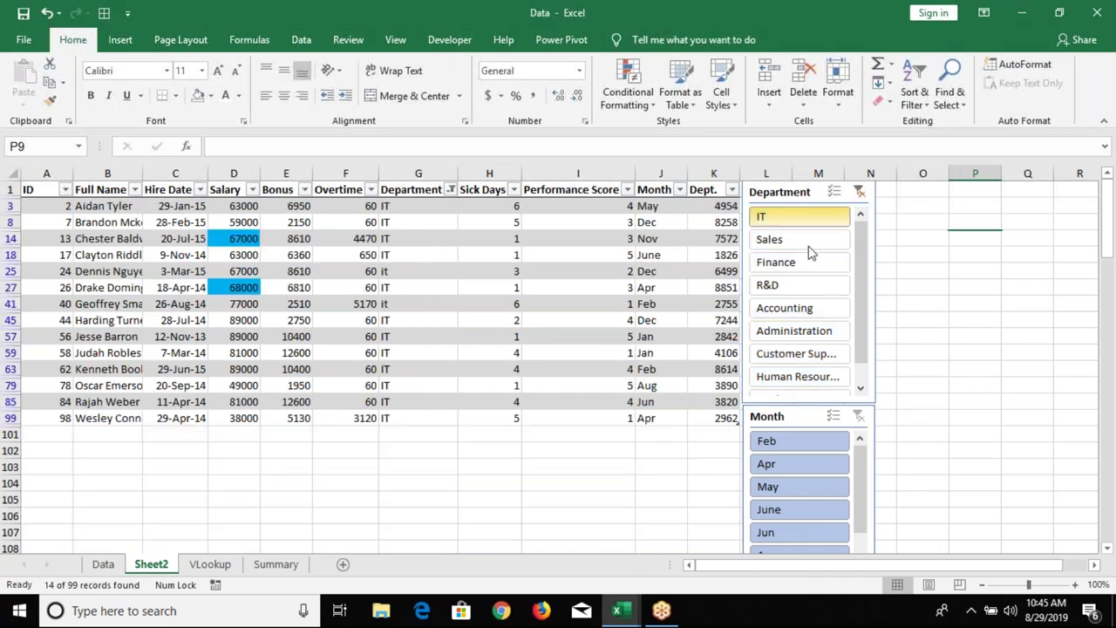
{"action": "left_click", "coordinate": [804, 243]}
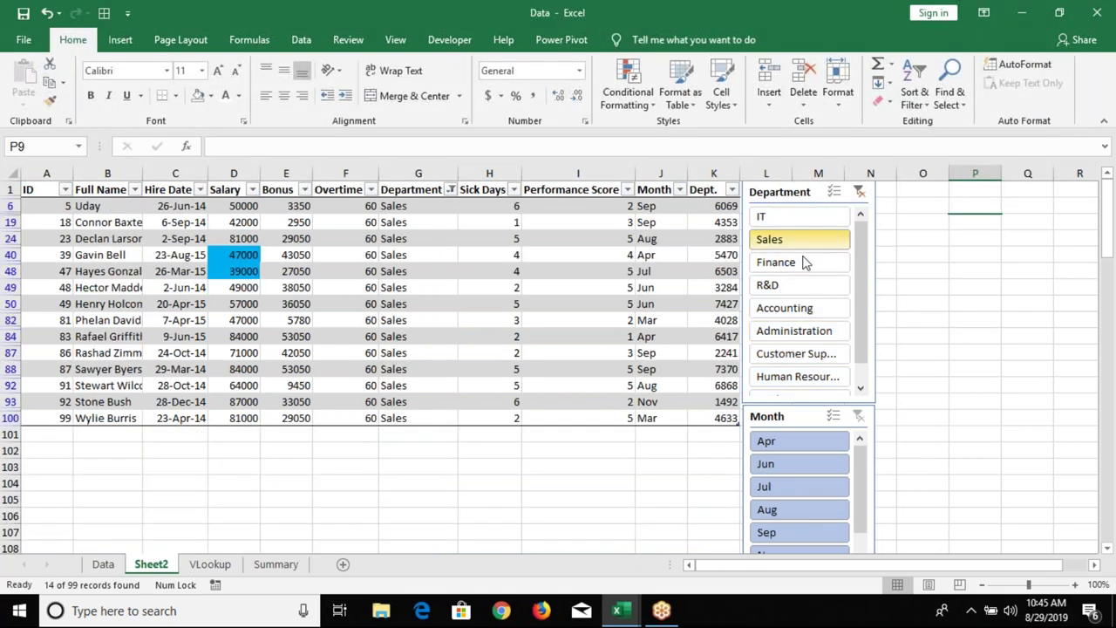
{"action": "left_click", "coordinate": [801, 308]}
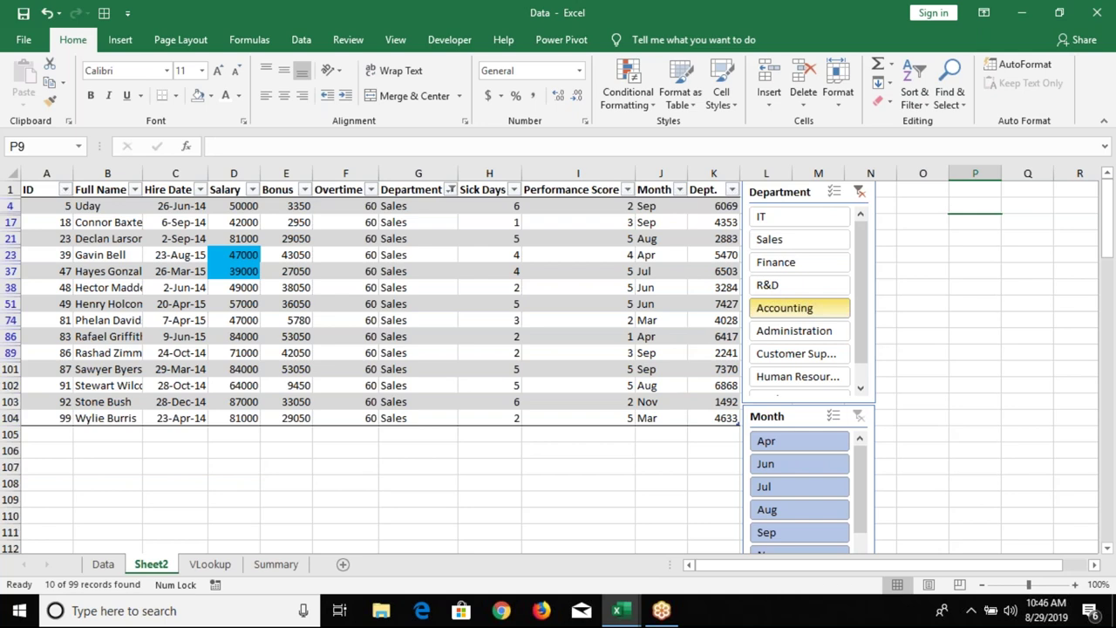
{"action": "left_click", "coordinate": [797, 486]}
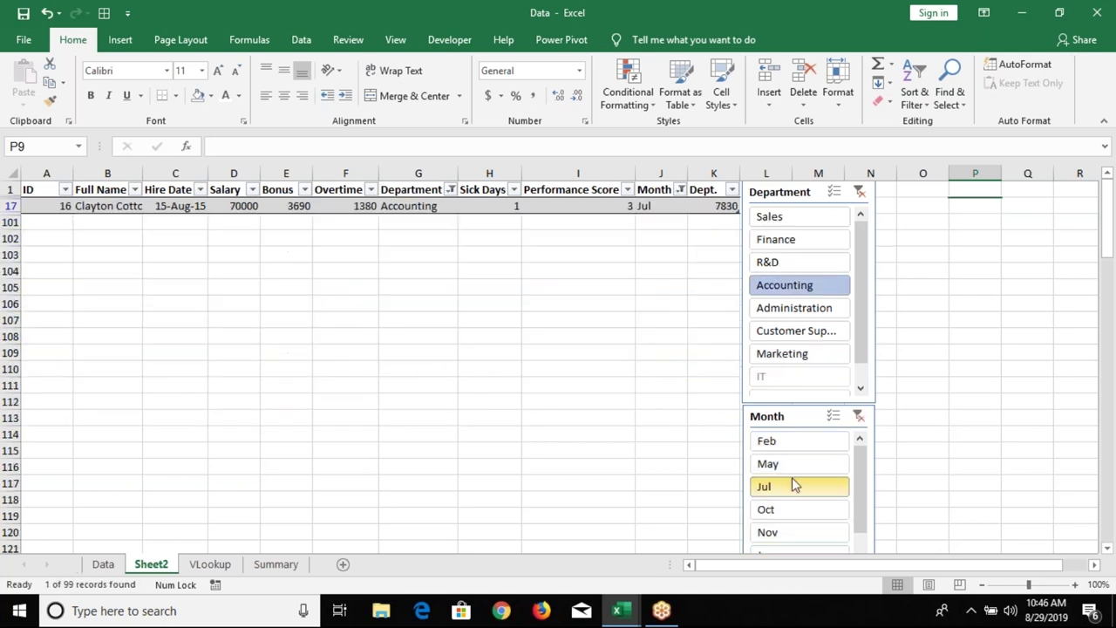
- Clear both the Department and Month slicer filters and minimize Excel to the desktop
{"action": "left_click", "coordinate": [859, 191]}
{"action": "left_click", "coordinate": [858, 416]}
{"action": "left_click", "coordinate": [858, 416]}
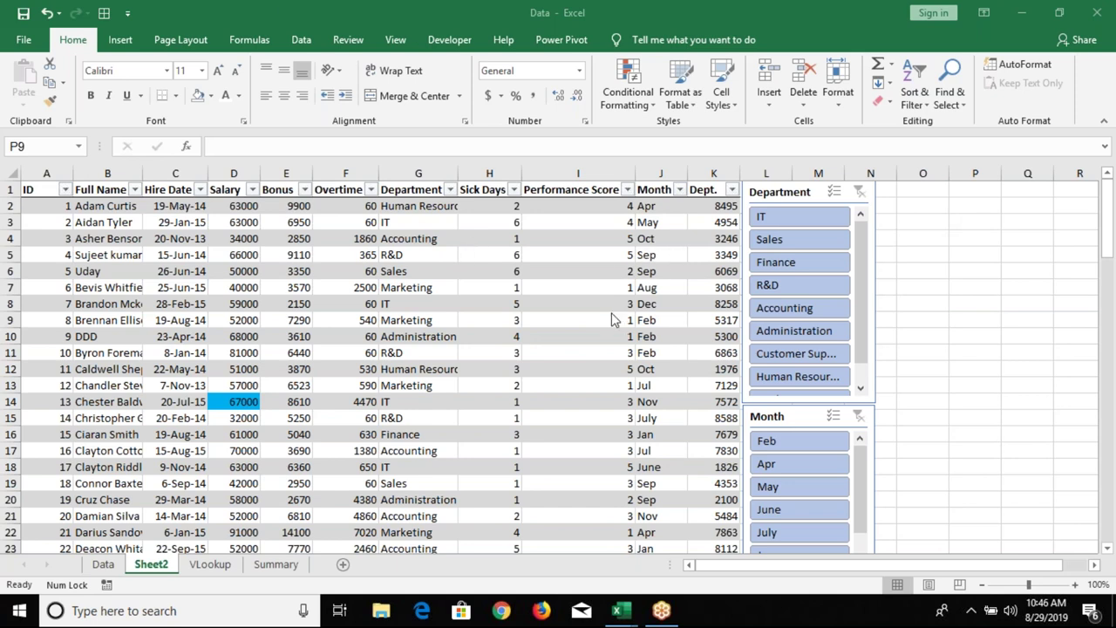
{"action": "key", "text": "super+d"}
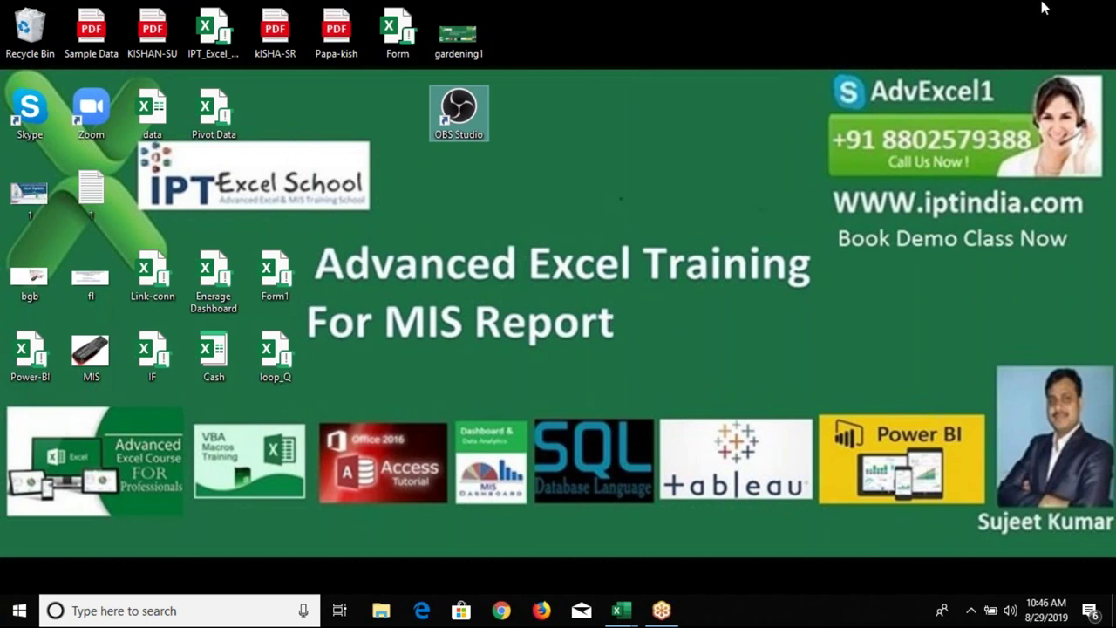
{"action": "left_click", "coordinate": [1080, 22]}
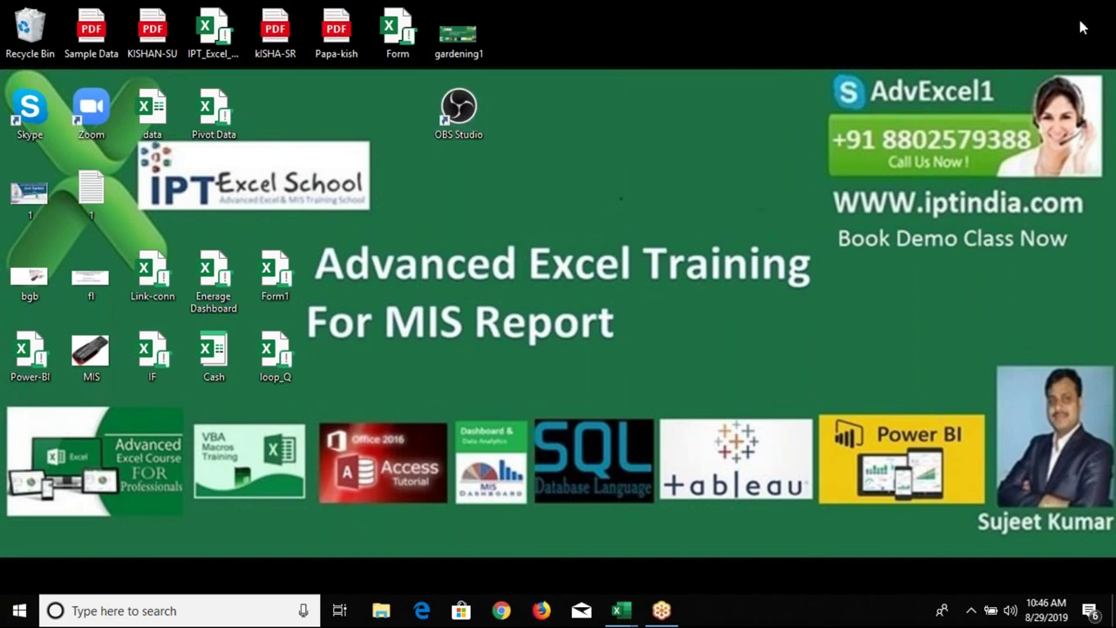